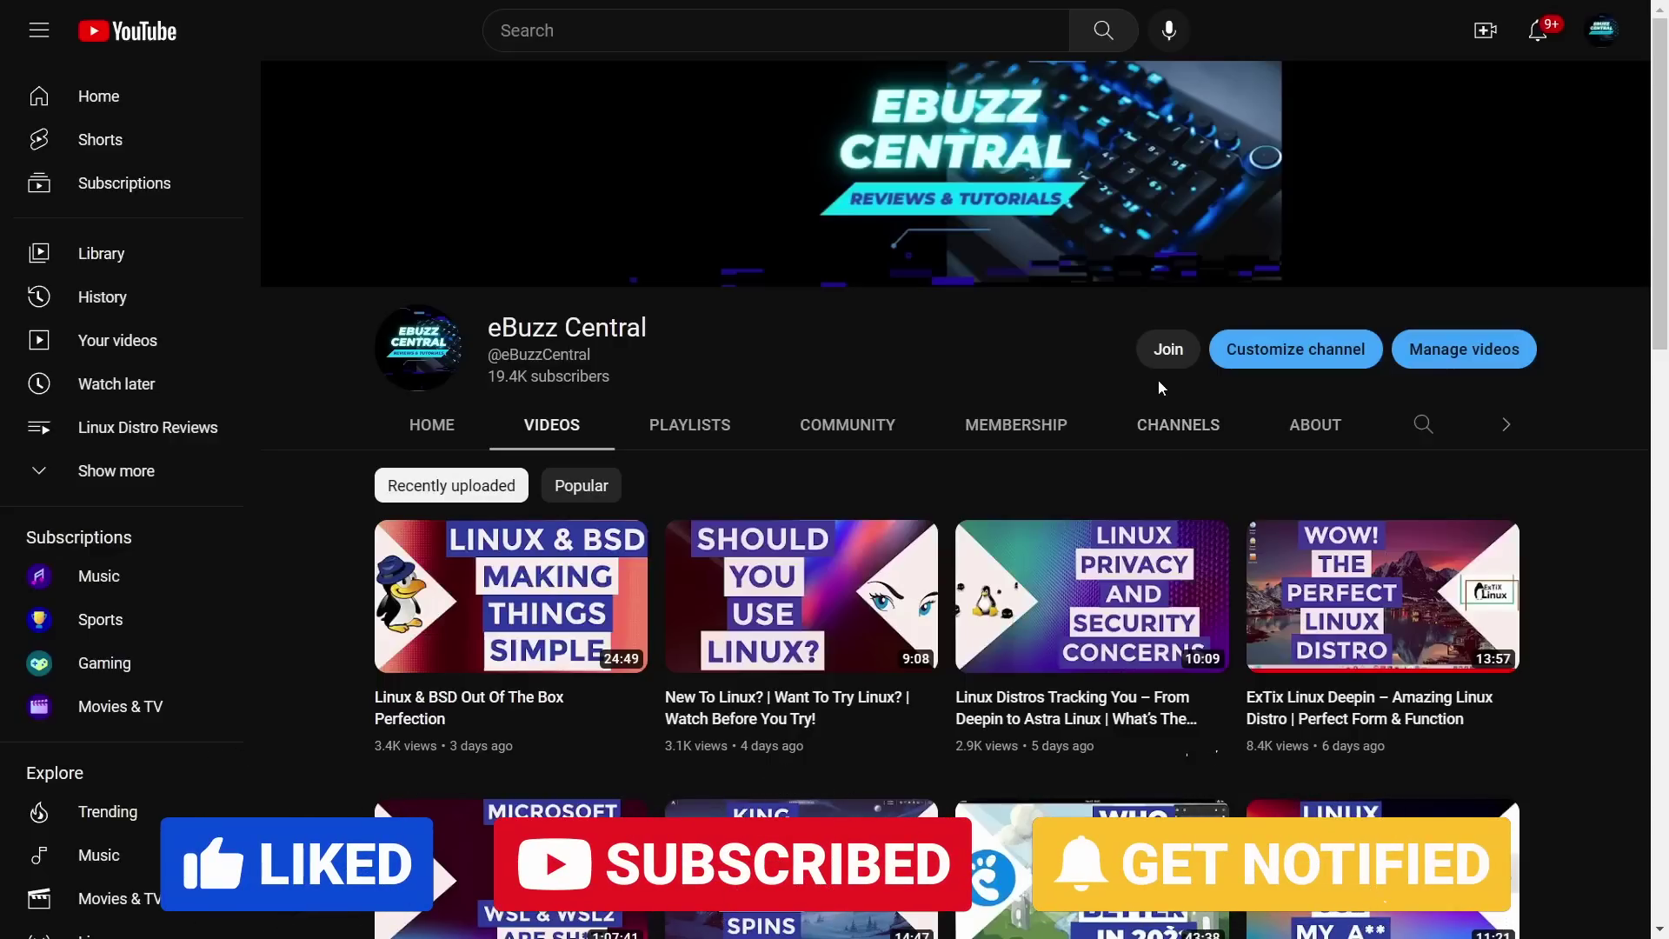
left_click(1168, 348)
scroll(643, 521, "down", 2)
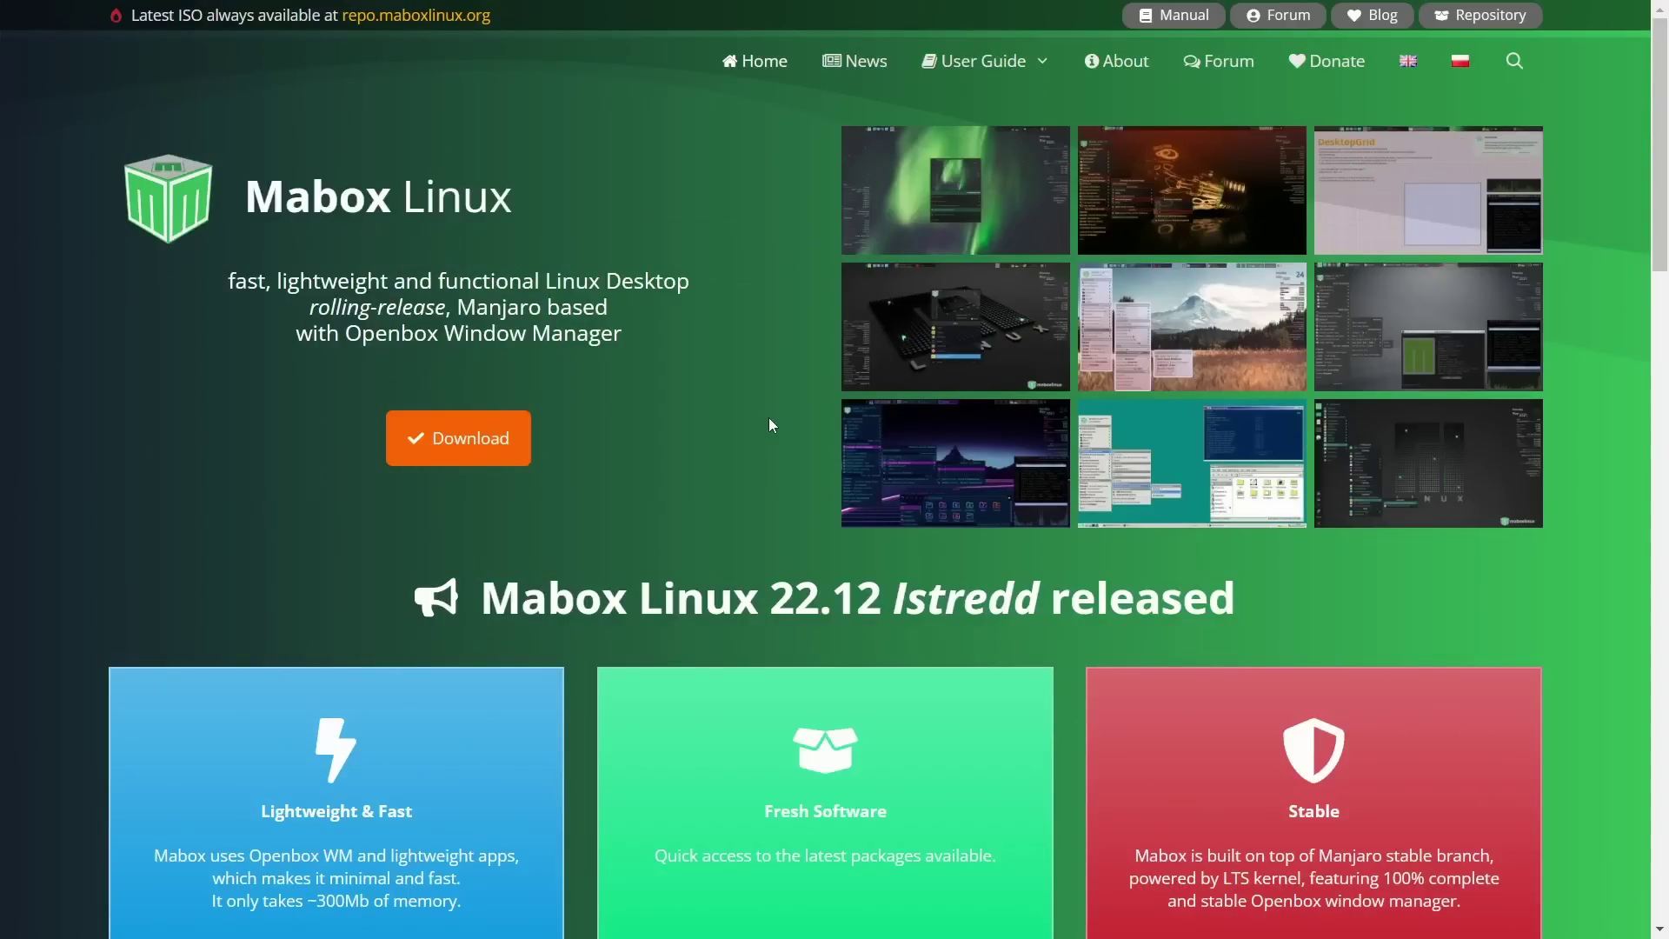
Review the Mabox Linux homepage's feature tiles, unique tools and latest news, and open the repo.maboxlinux.org ISO link
scroll(768, 418, "down", 3)
scroll(770, 415, "up", 3)
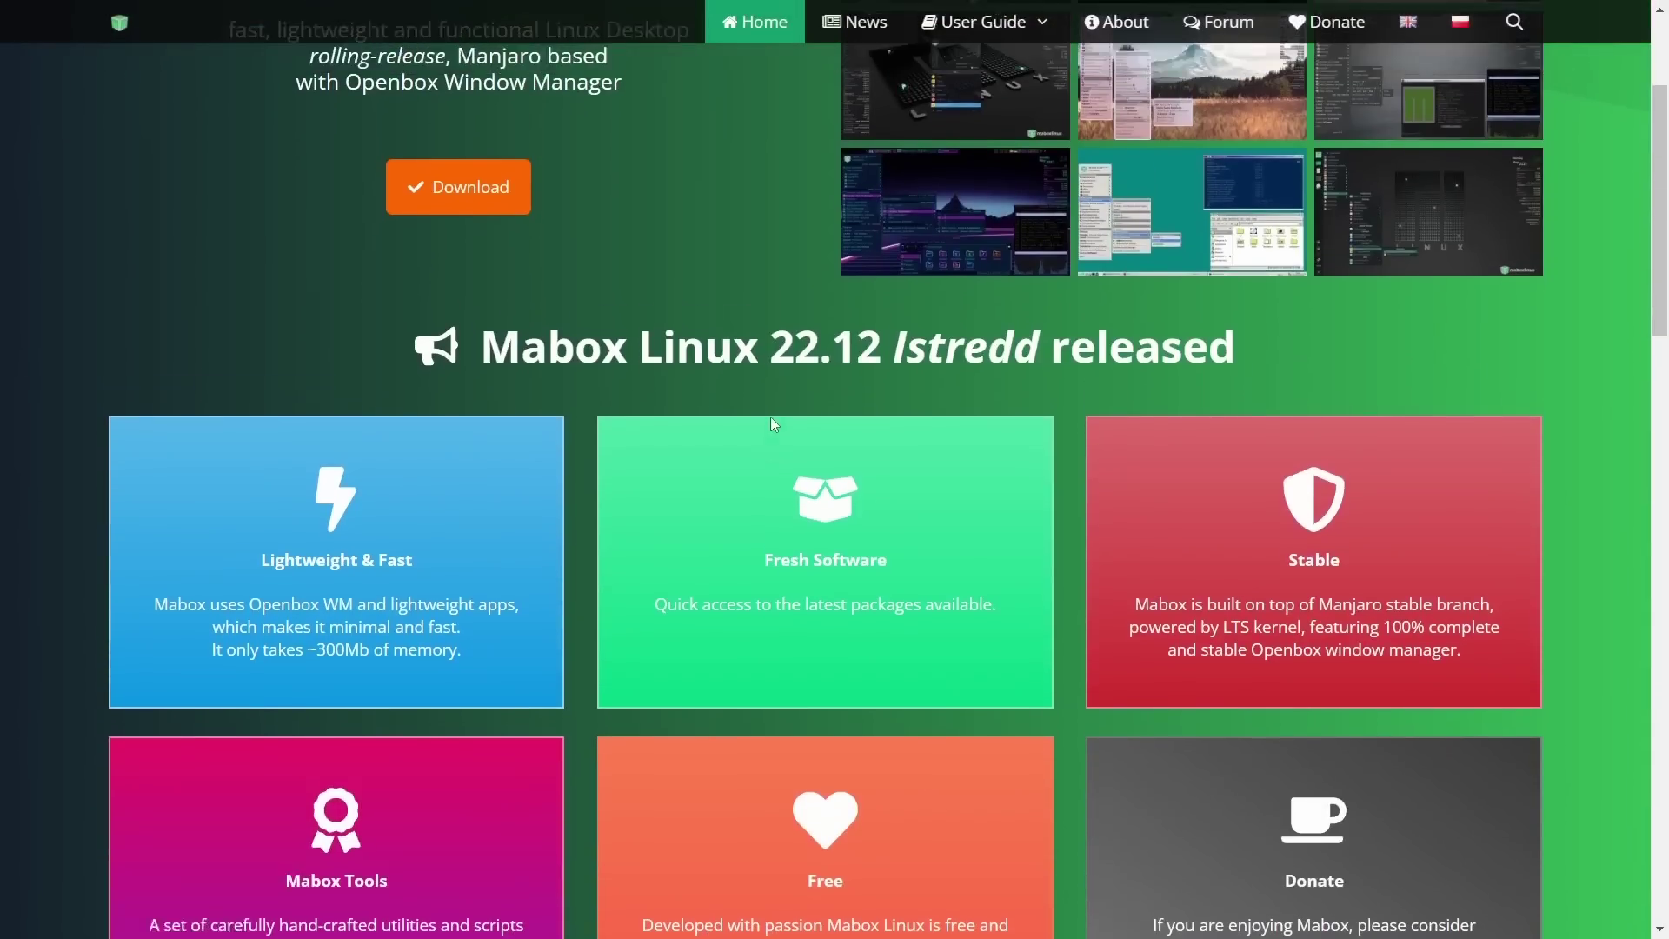
scroll(770, 416, "down", 6)
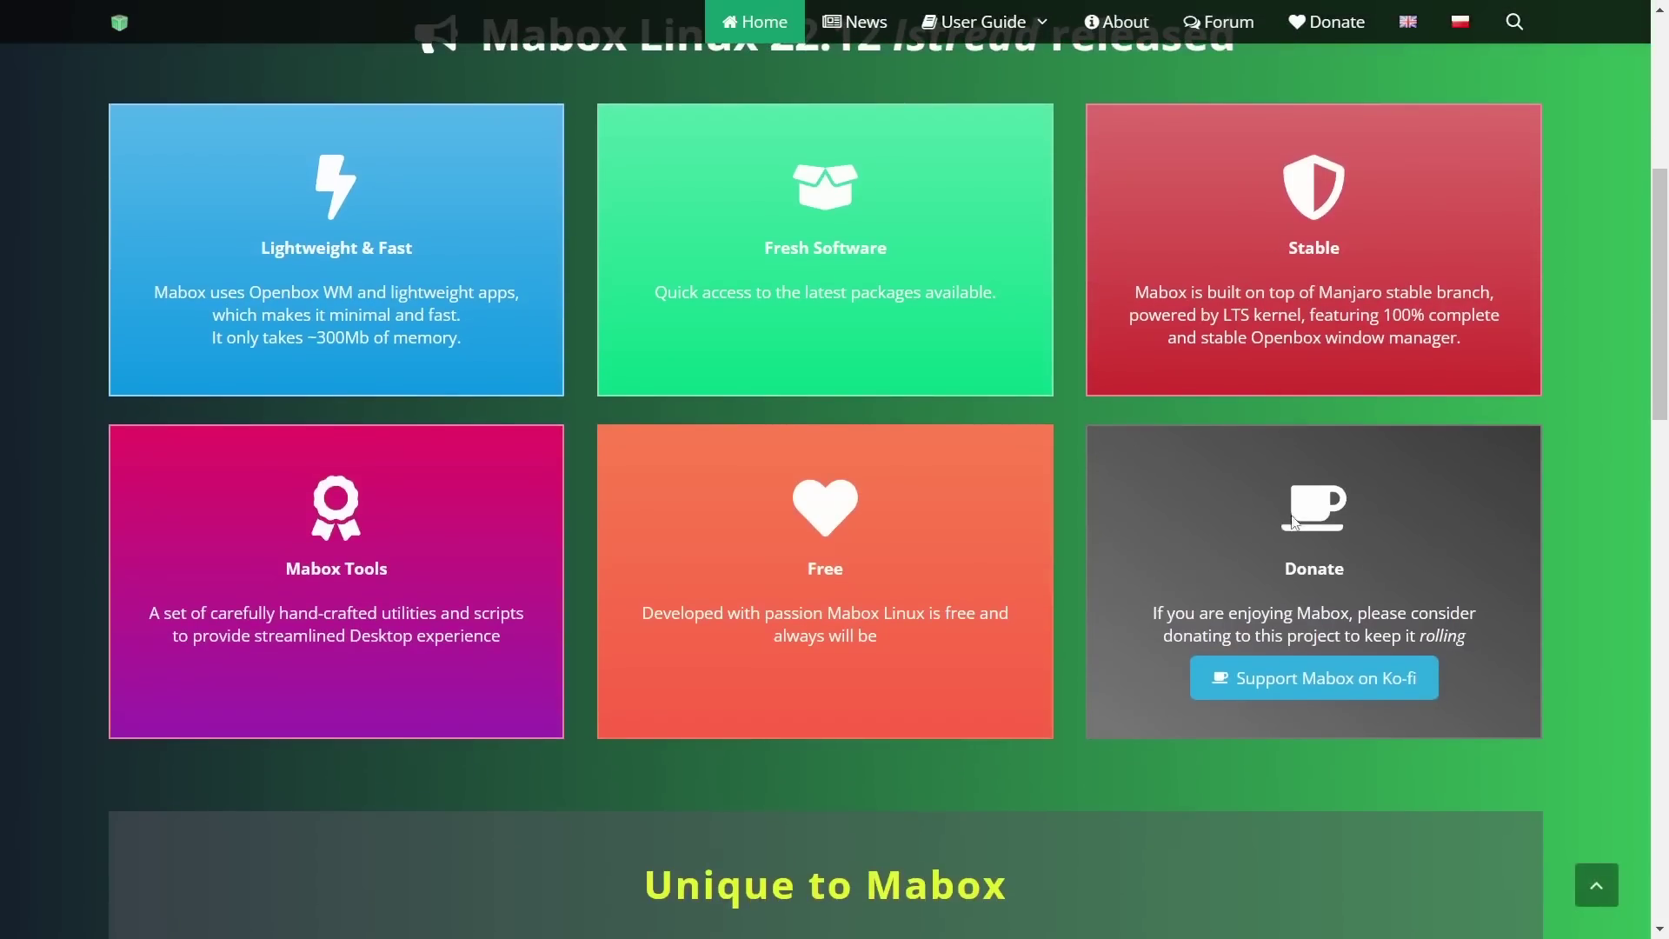
scroll(1036, 531, "down", 8)
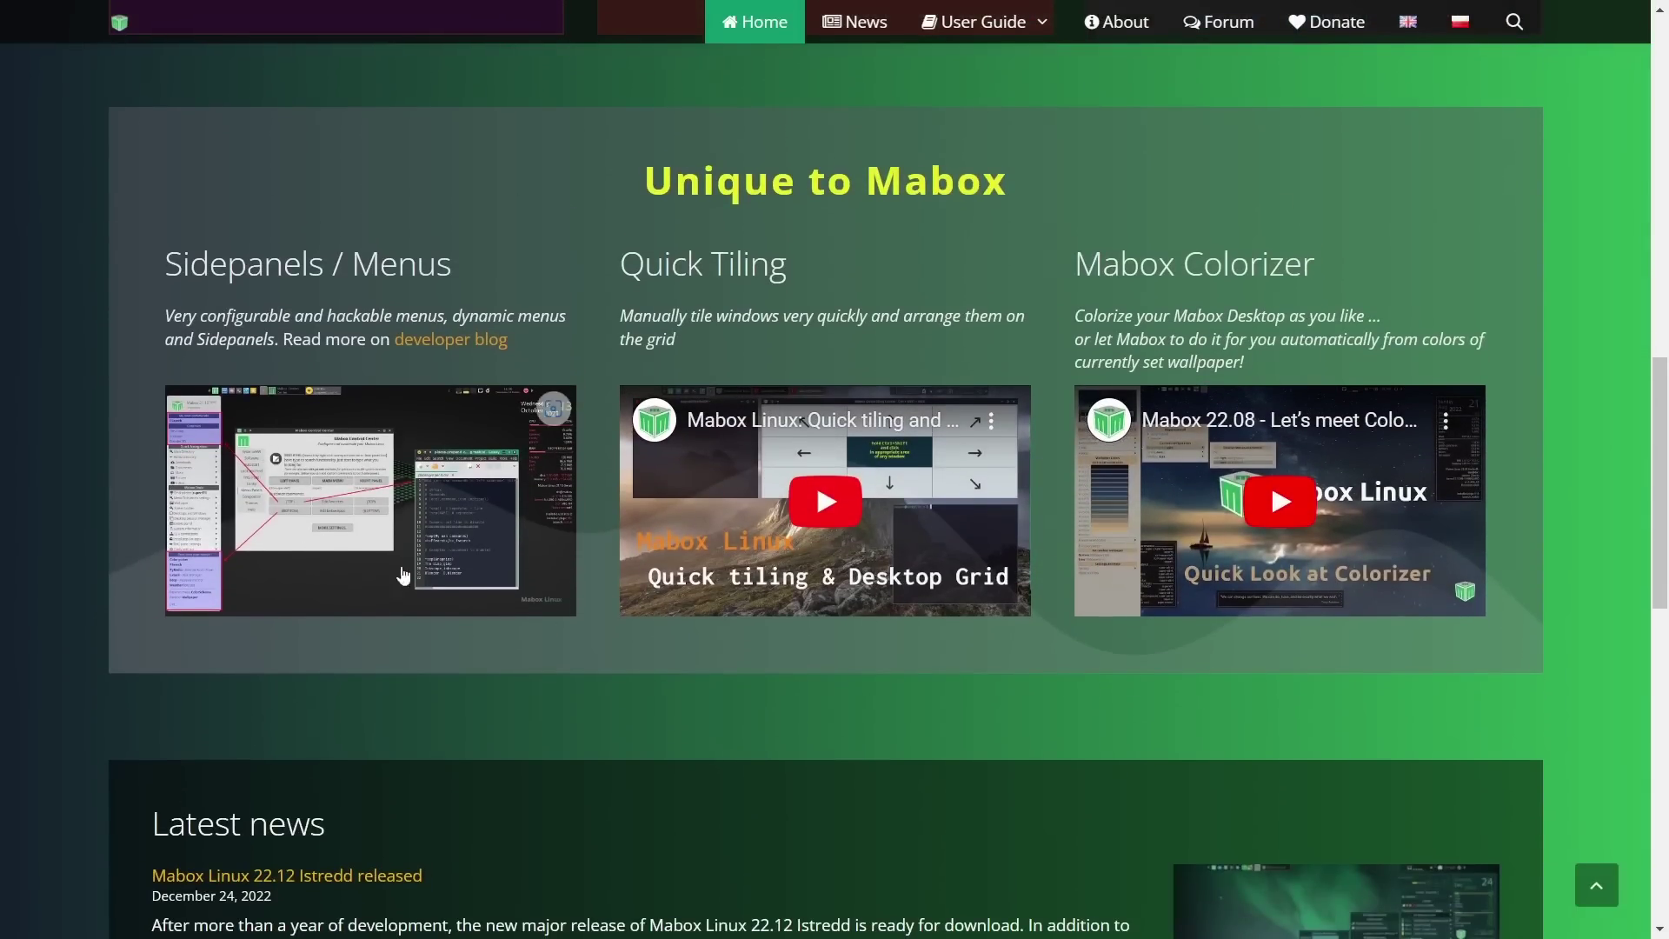
scroll(1071, 276, "down", 5)
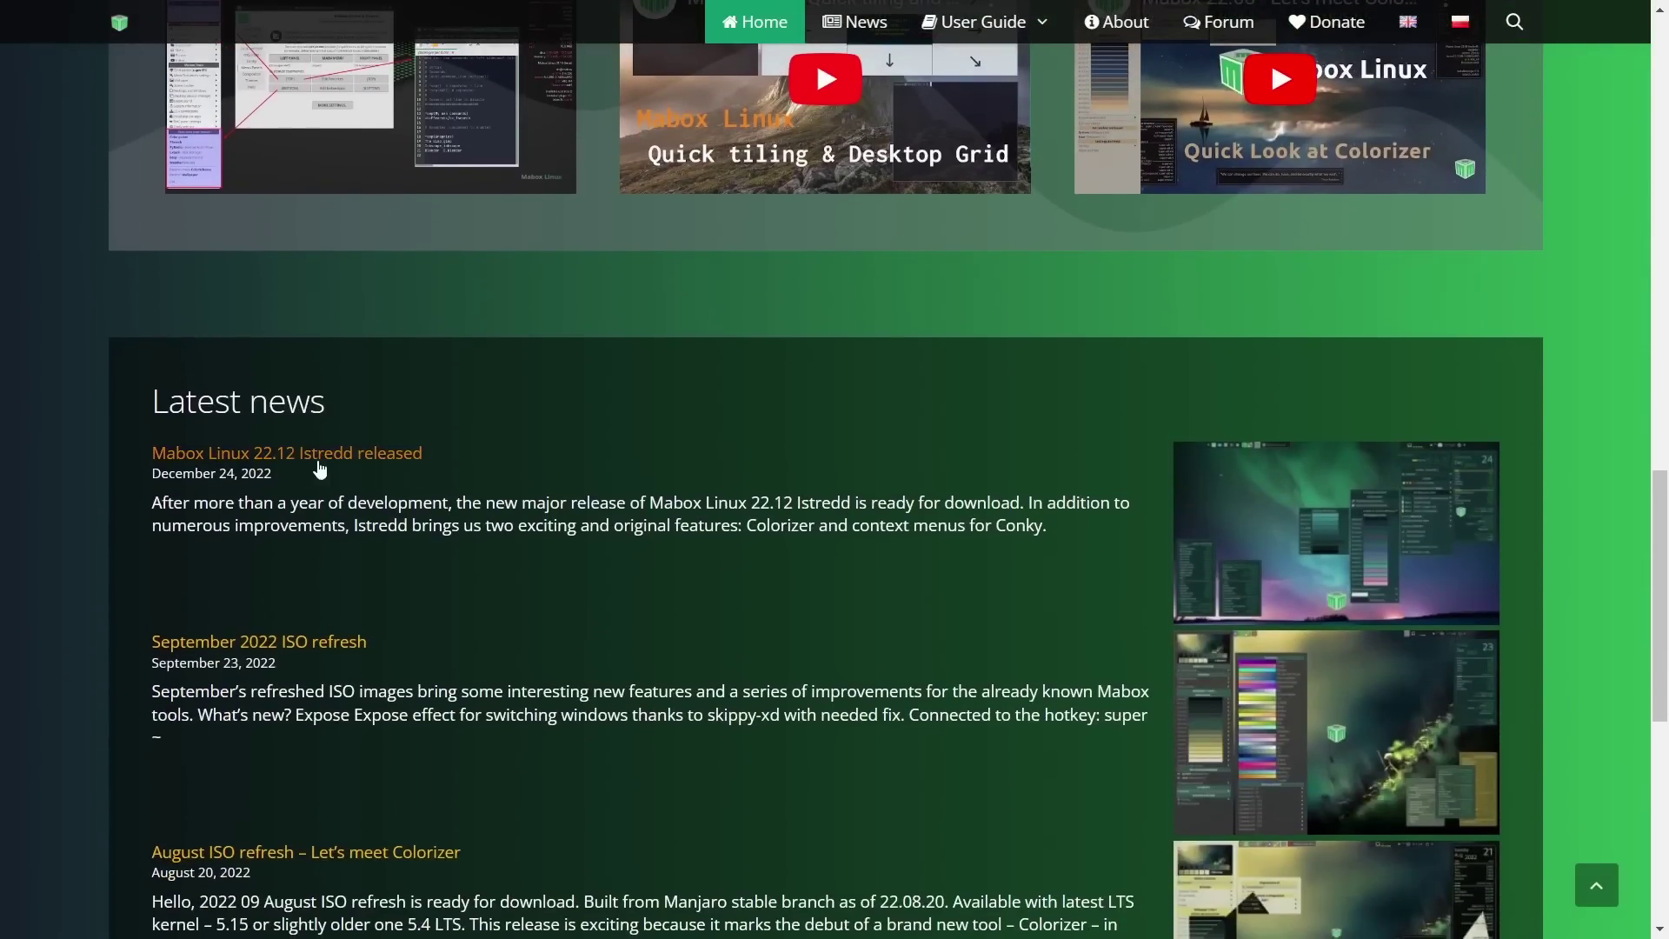
scroll(326, 418, "down", 9)
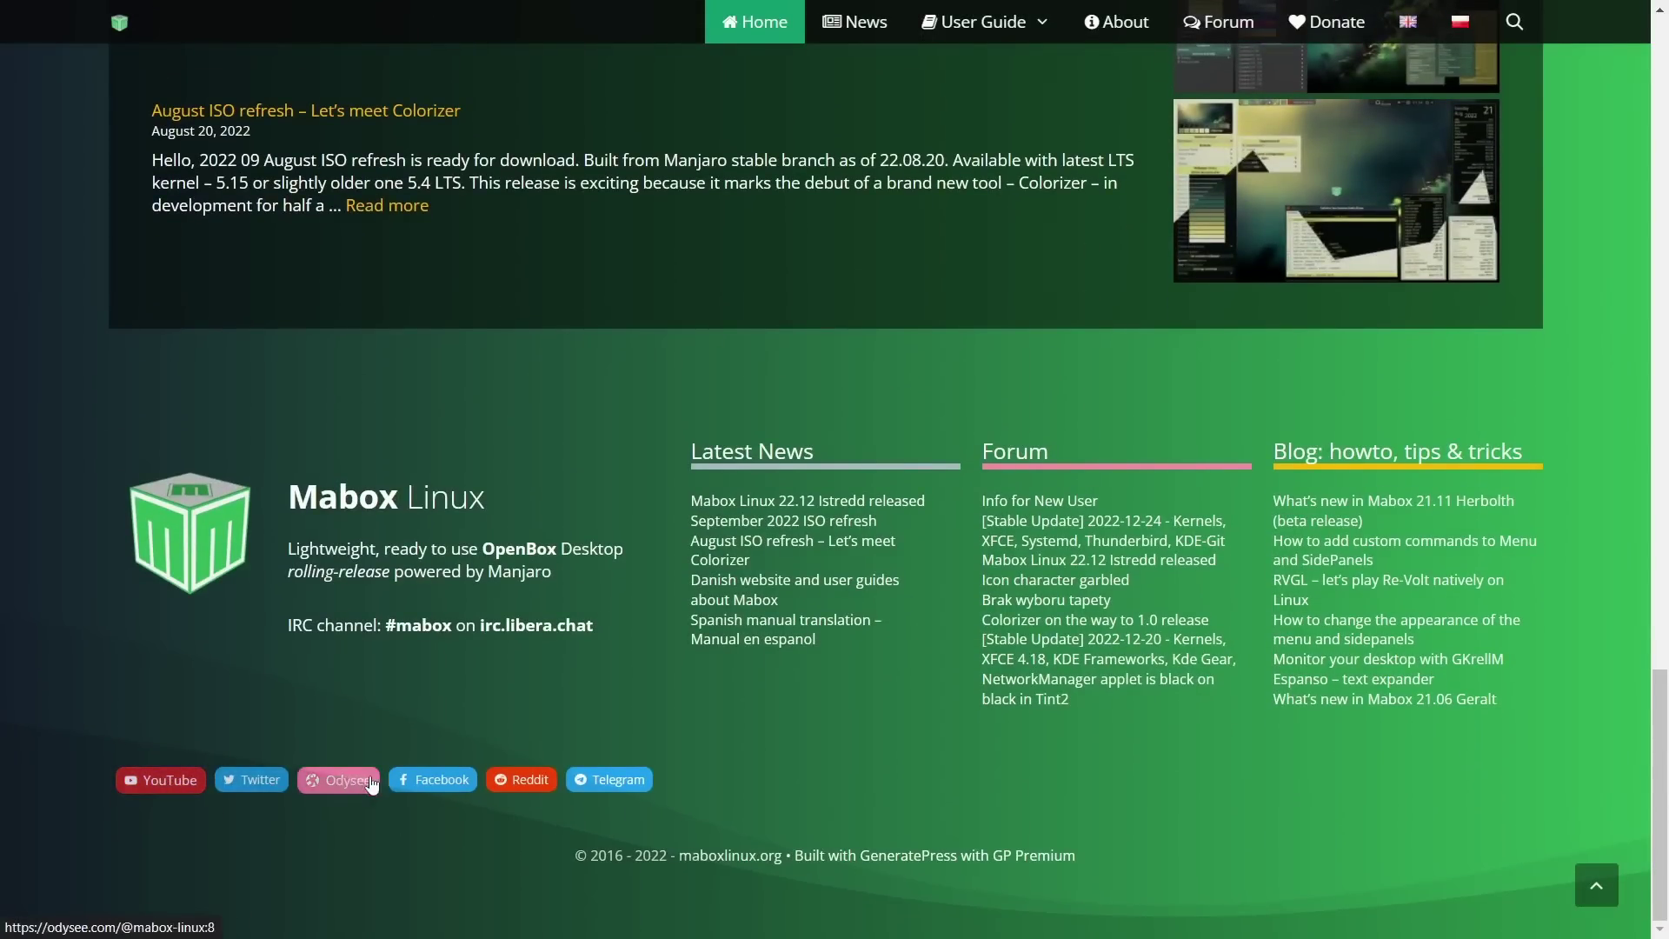
scroll(636, 756, "up", 10)
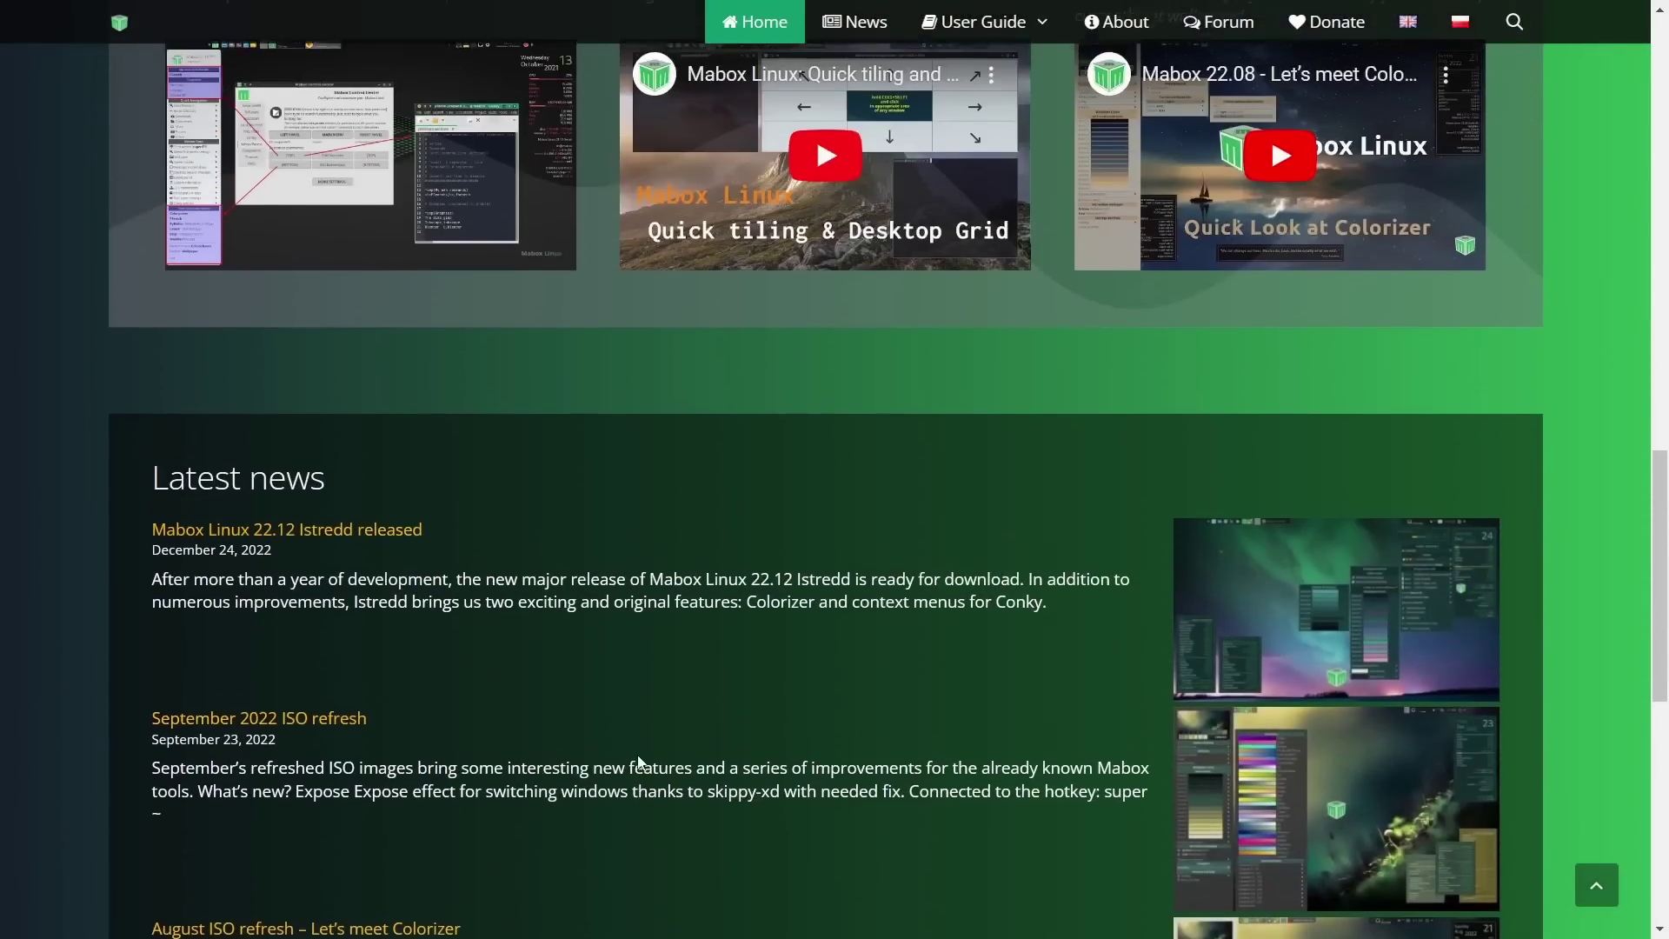
scroll(638, 754, "up", 15)
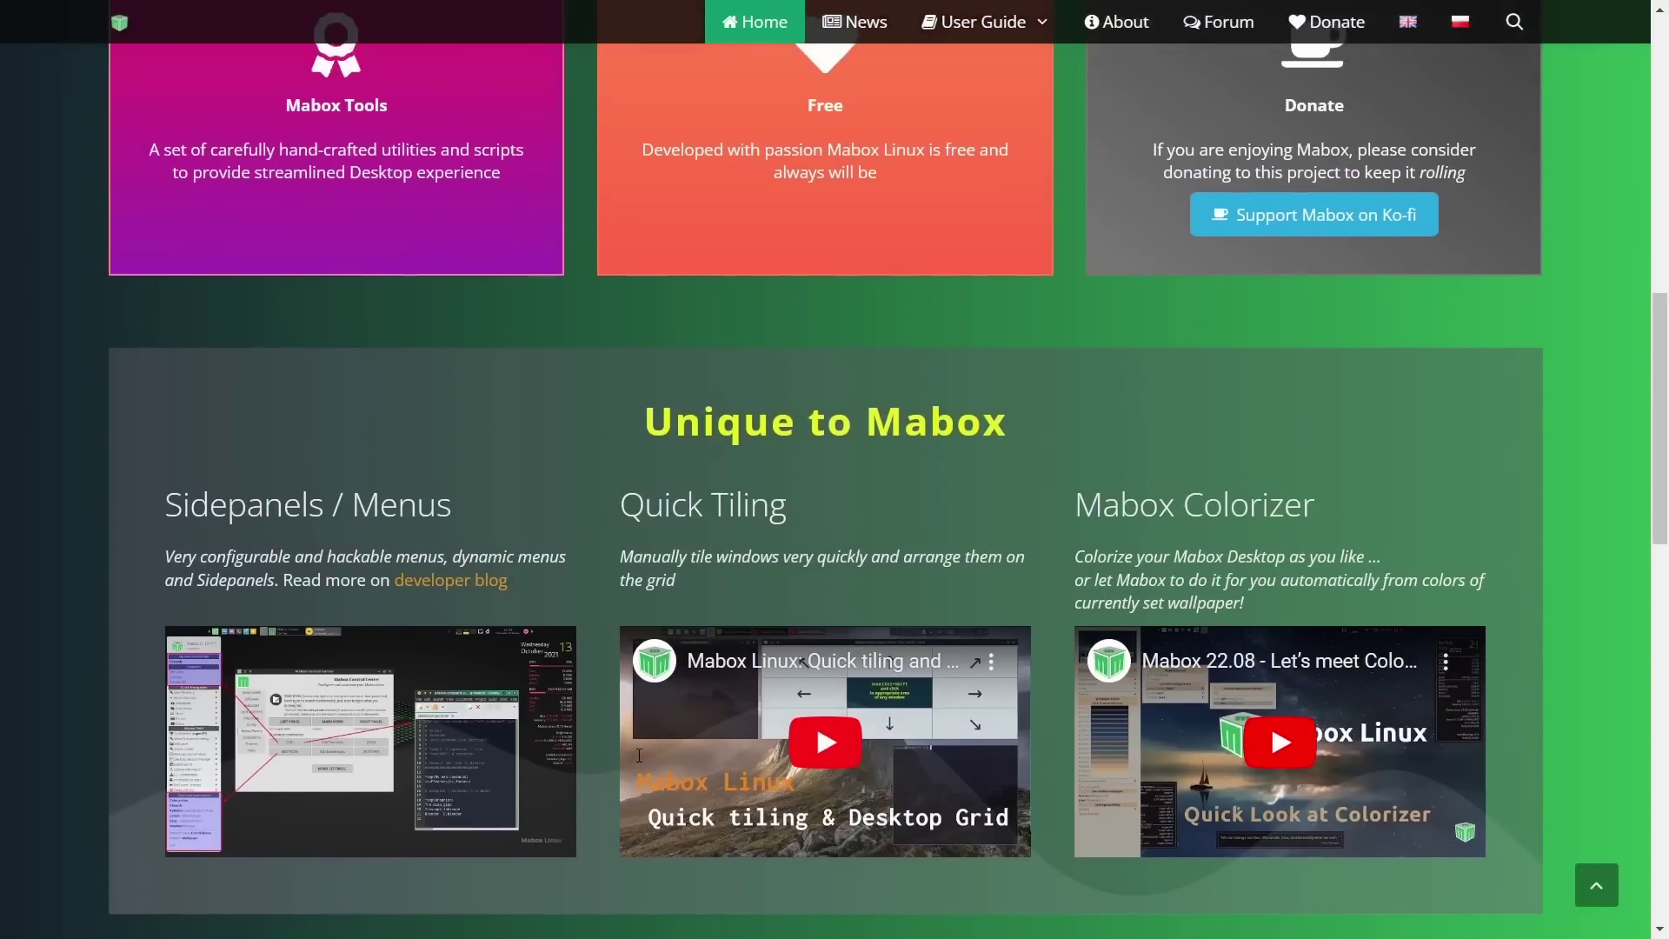
scroll(638, 755, "up", 3)
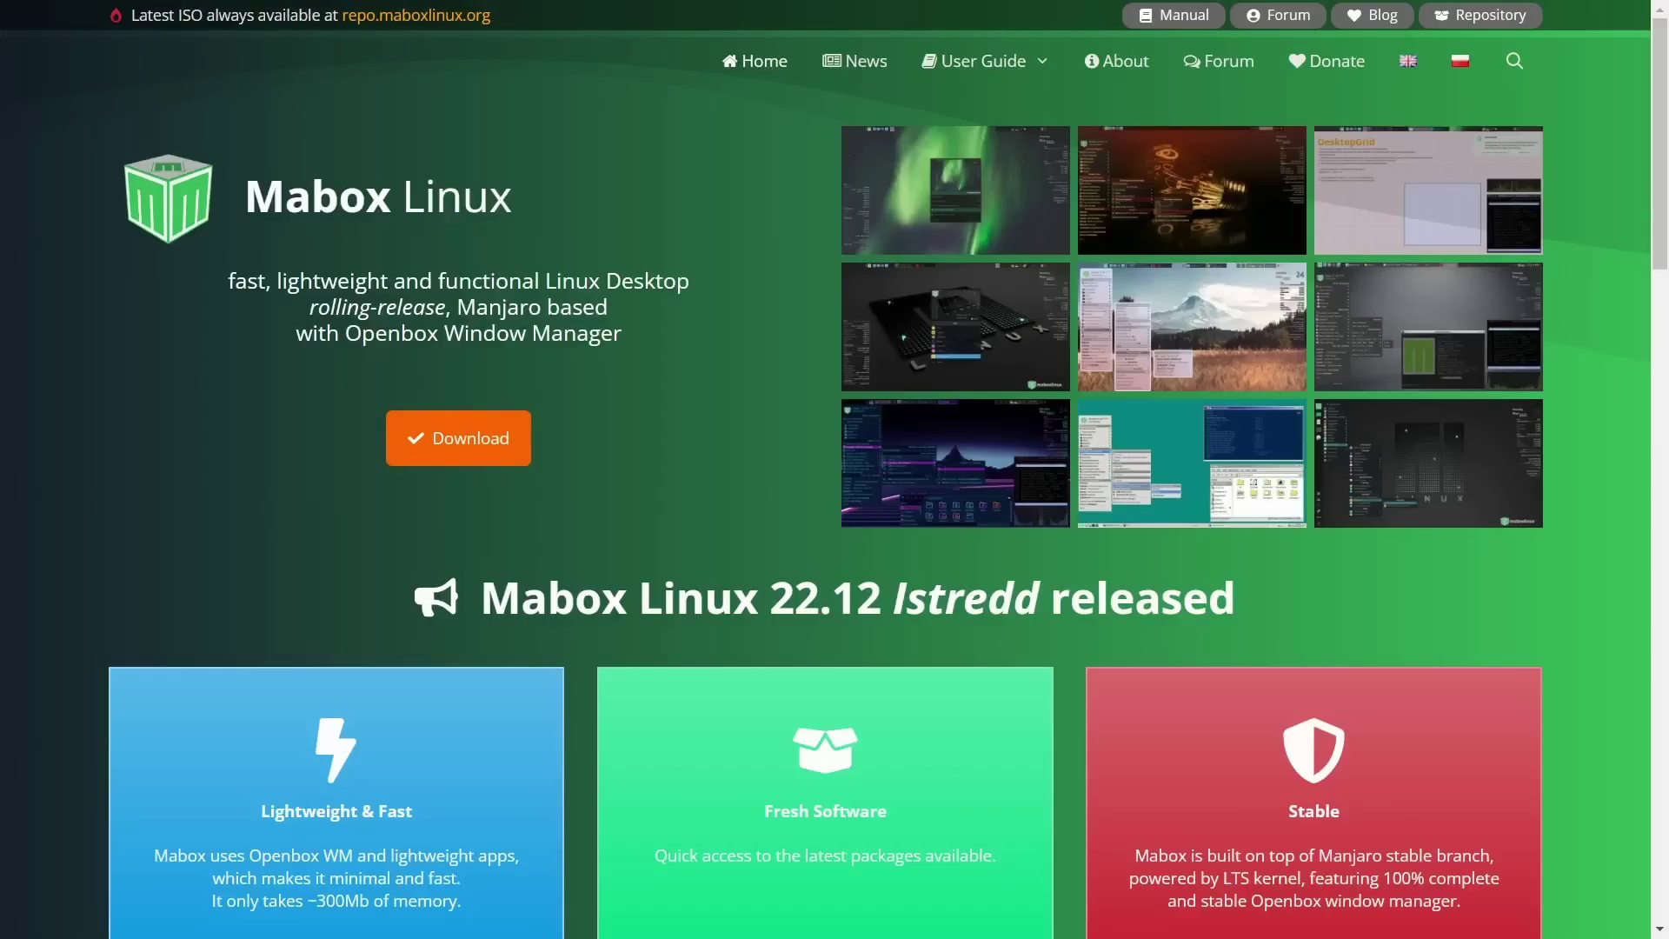
left_click(414, 16)
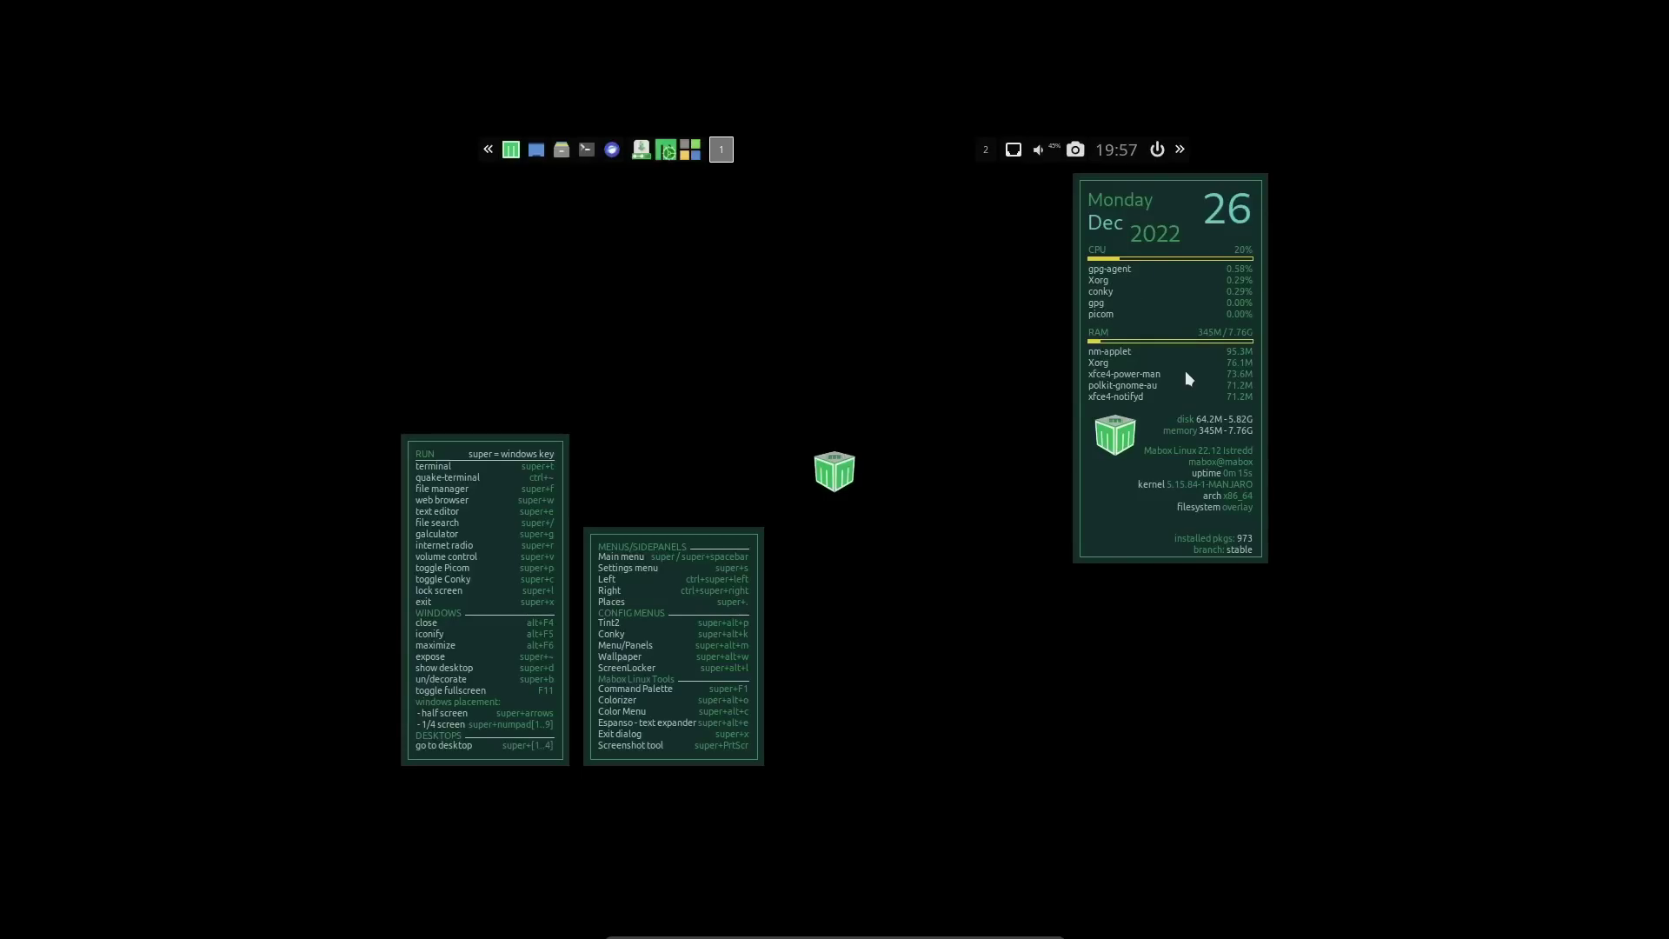
Set the Virtual-1 monitor's resolution to 1920x1080, keep the new display mode and close the display settings
right_click(838, 306)
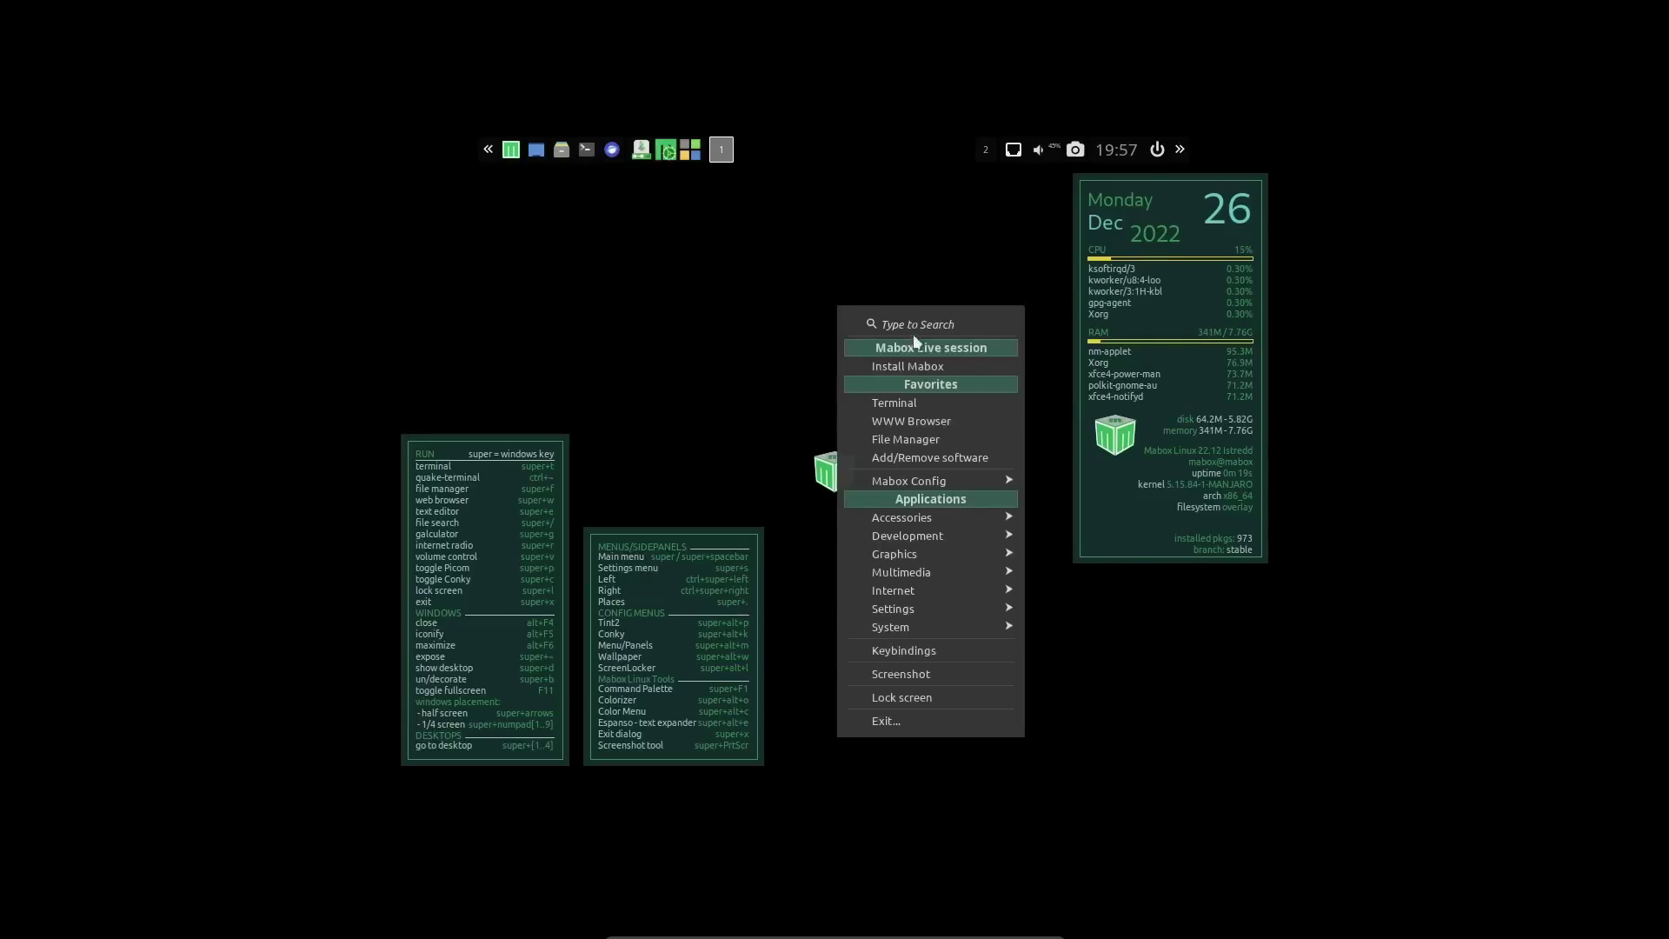
mouse_move(977, 612)
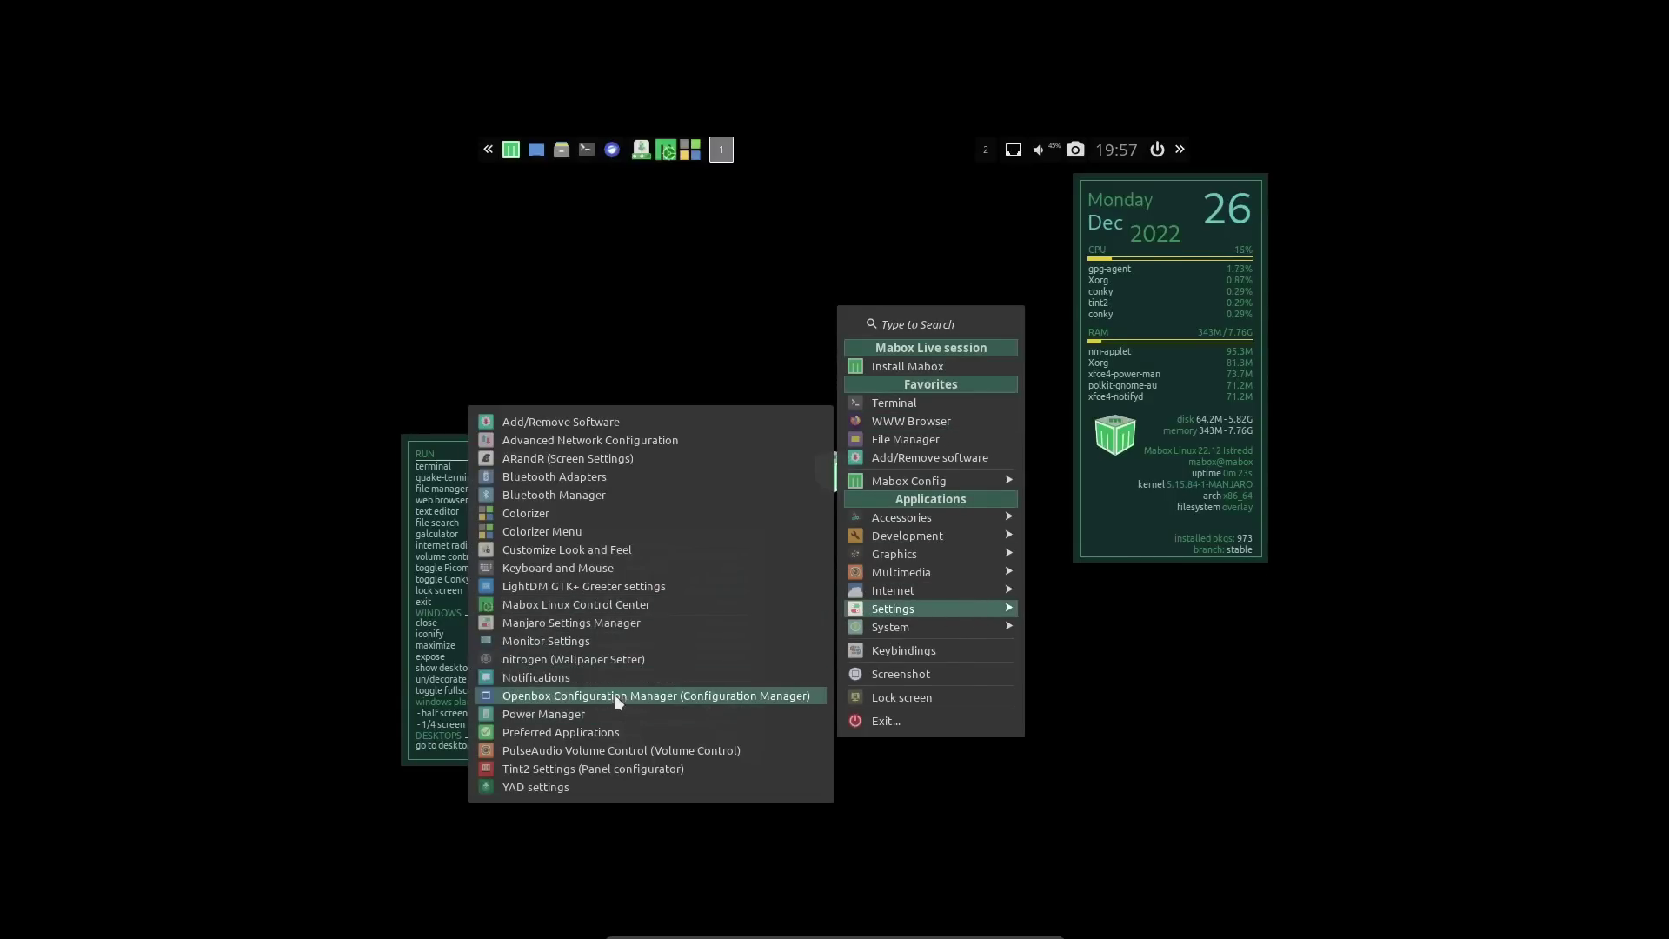
left_click(589, 641)
left_click(868, 494)
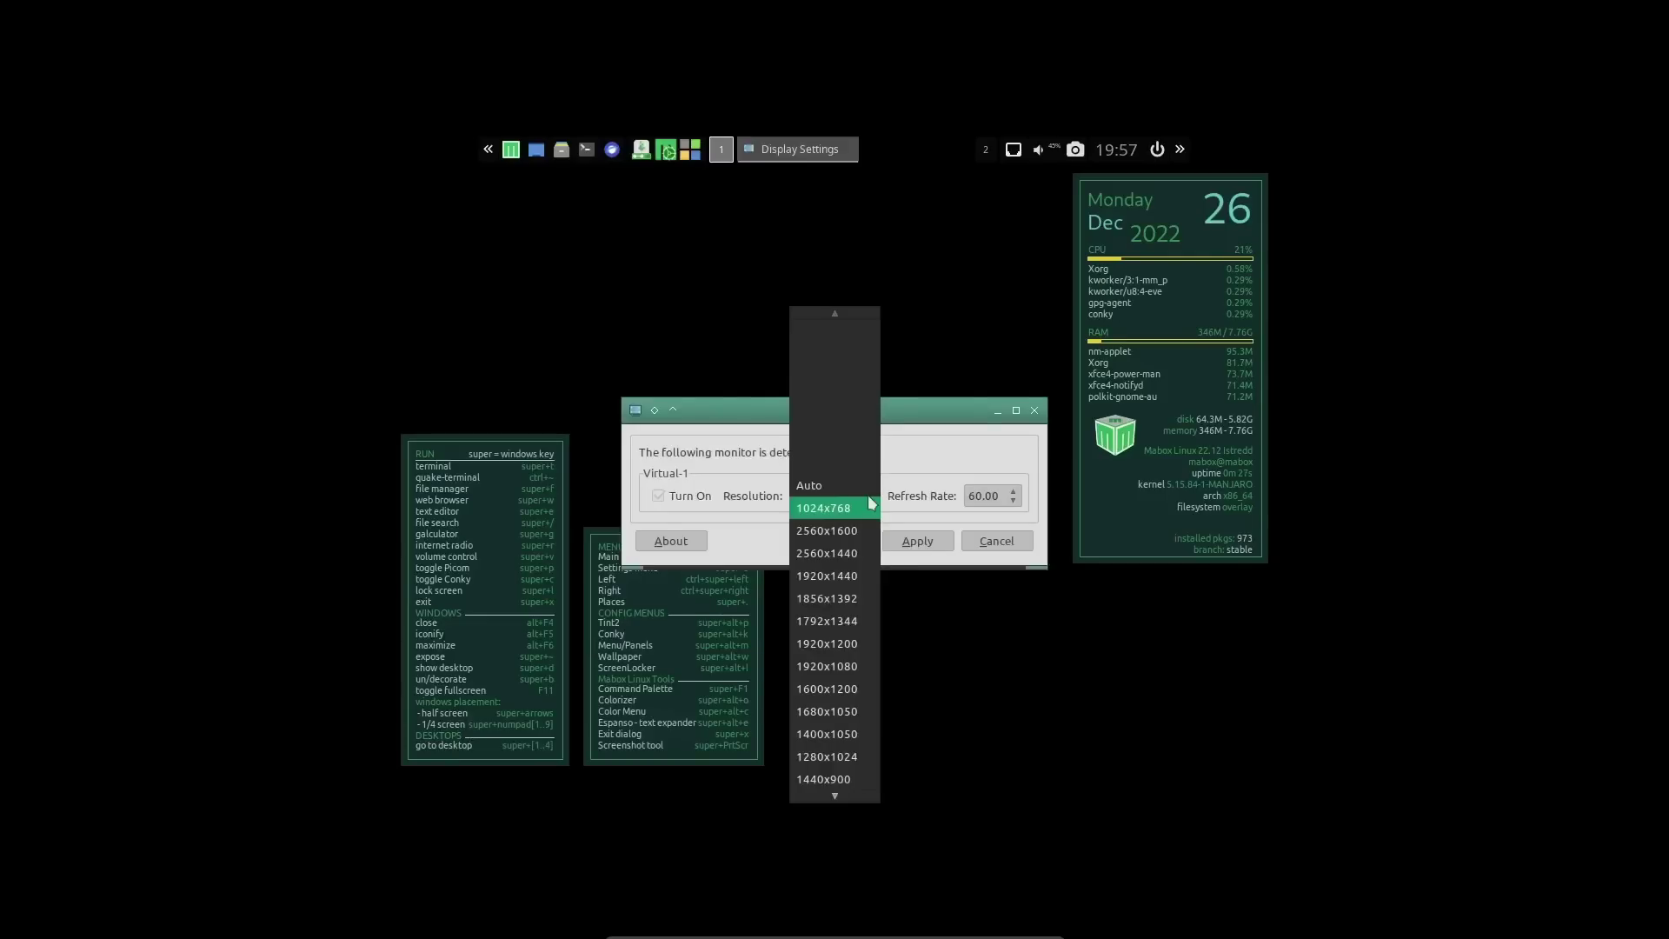
left_click(838, 668)
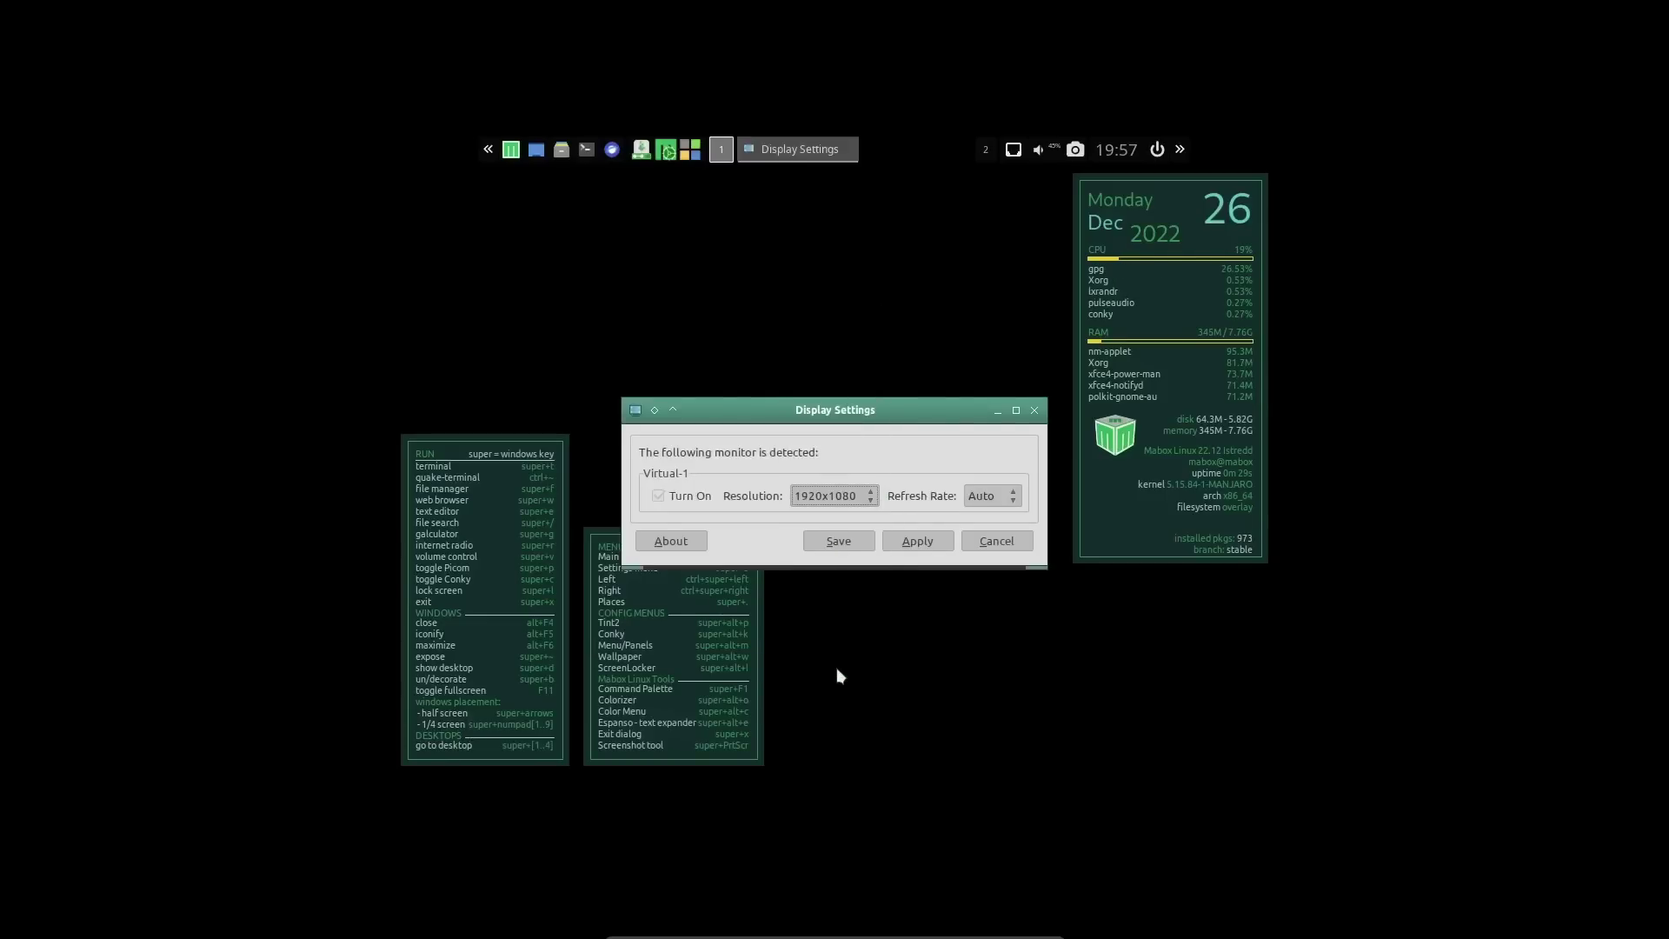
left_click(917, 542)
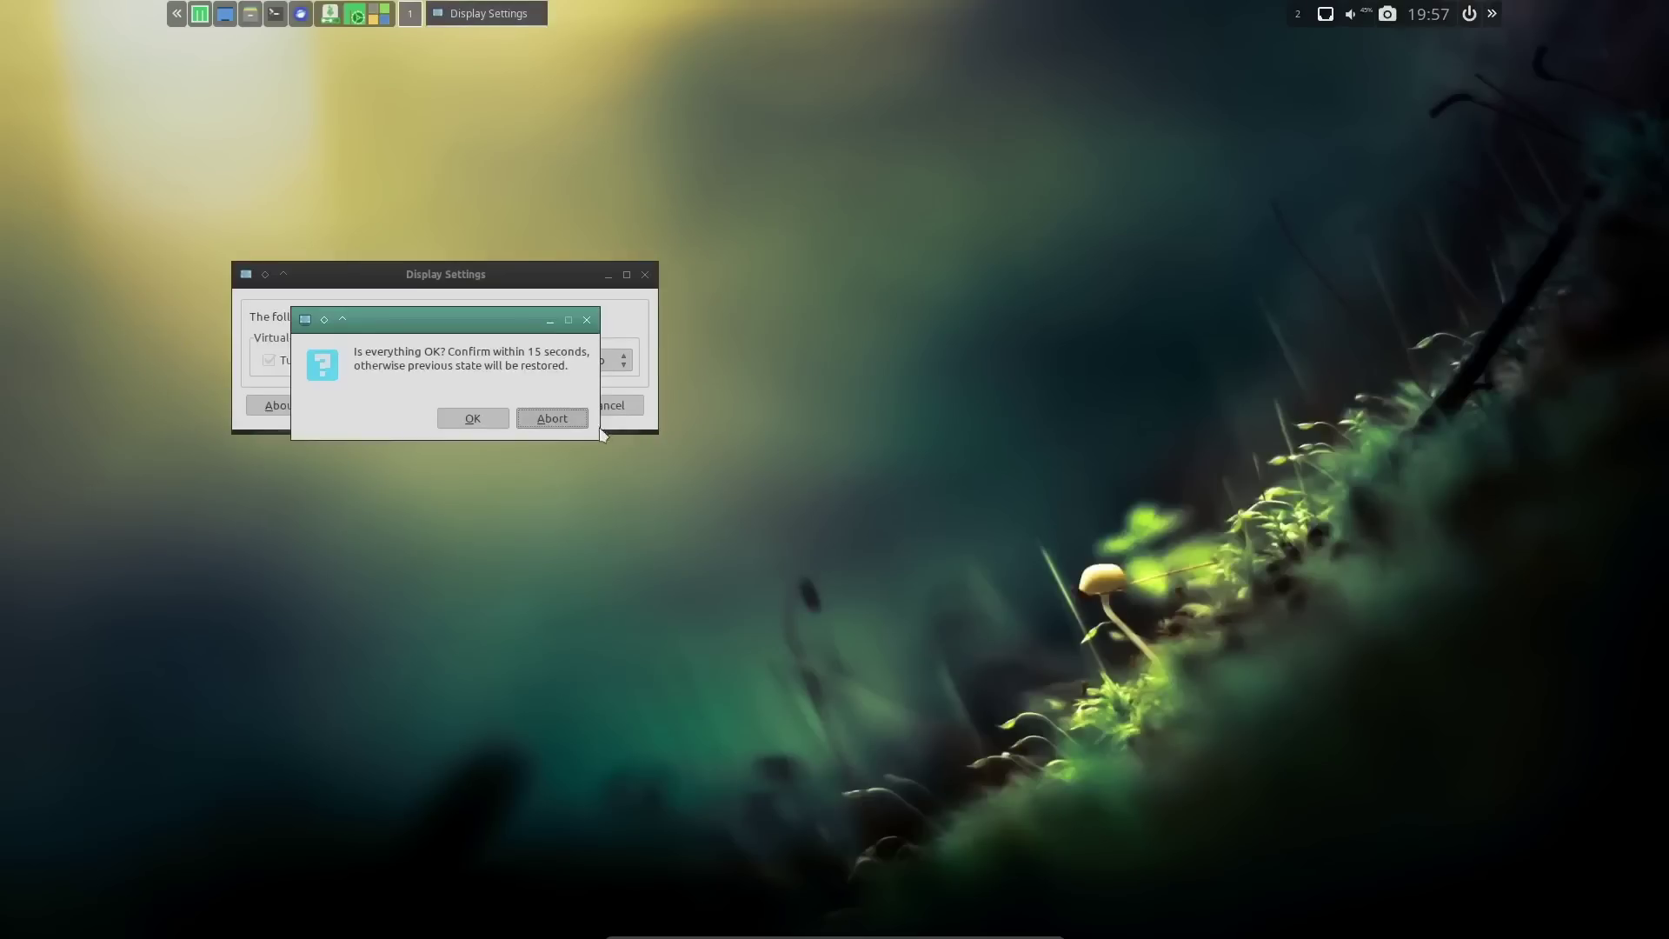
left_click(473, 419)
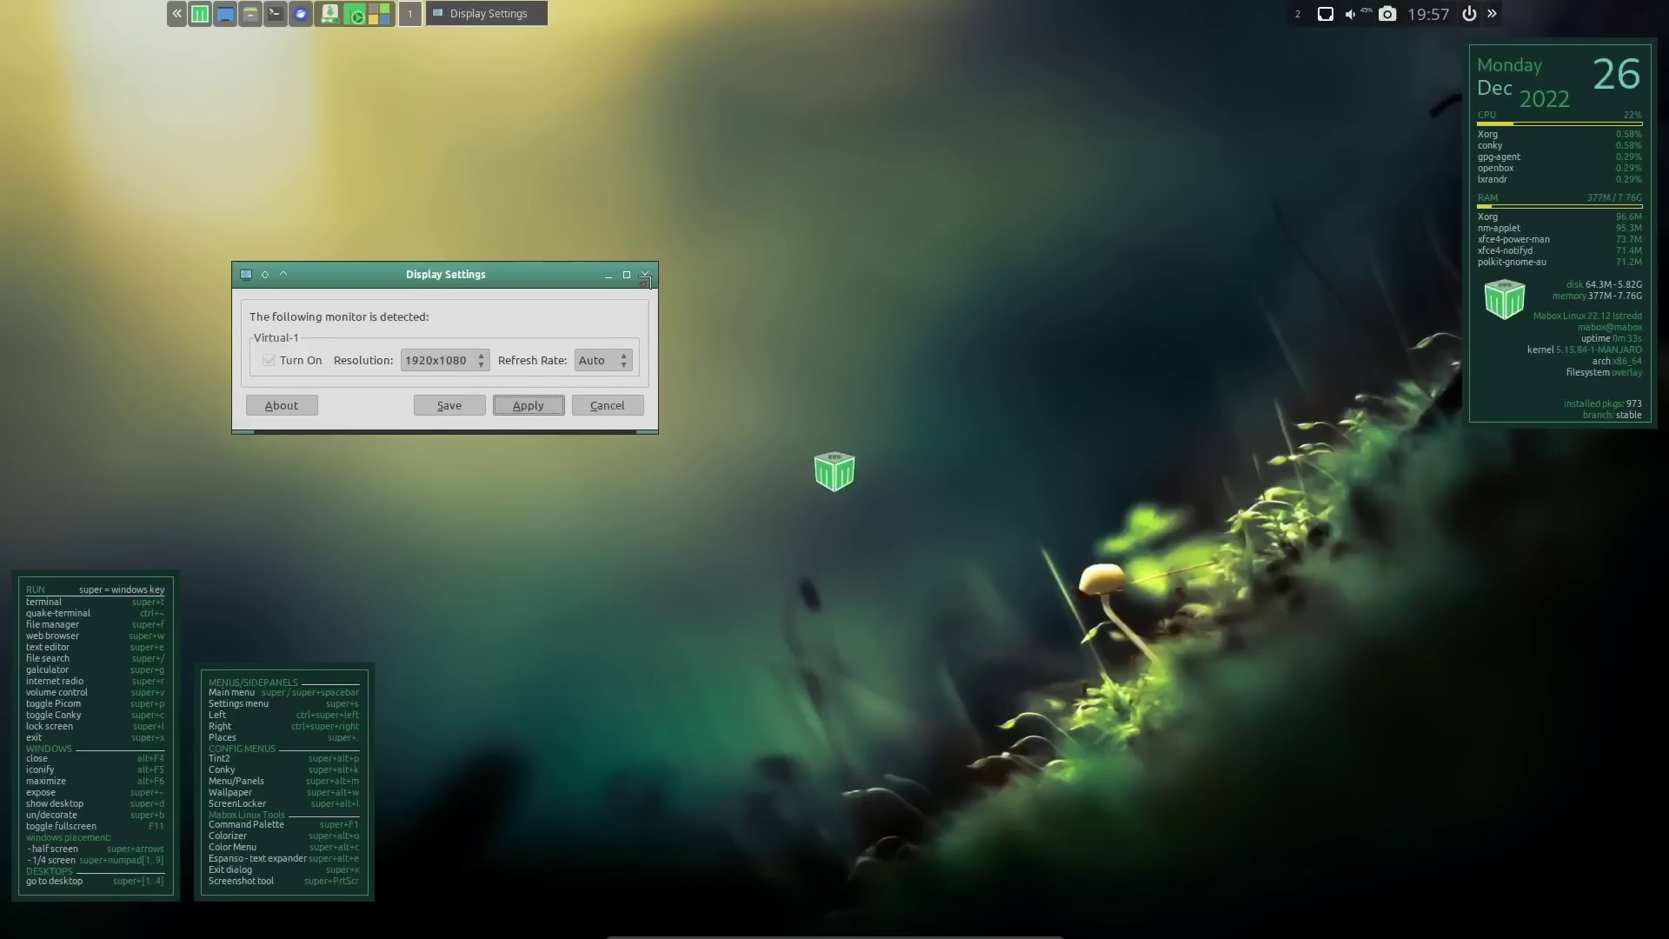
left_click(646, 276)
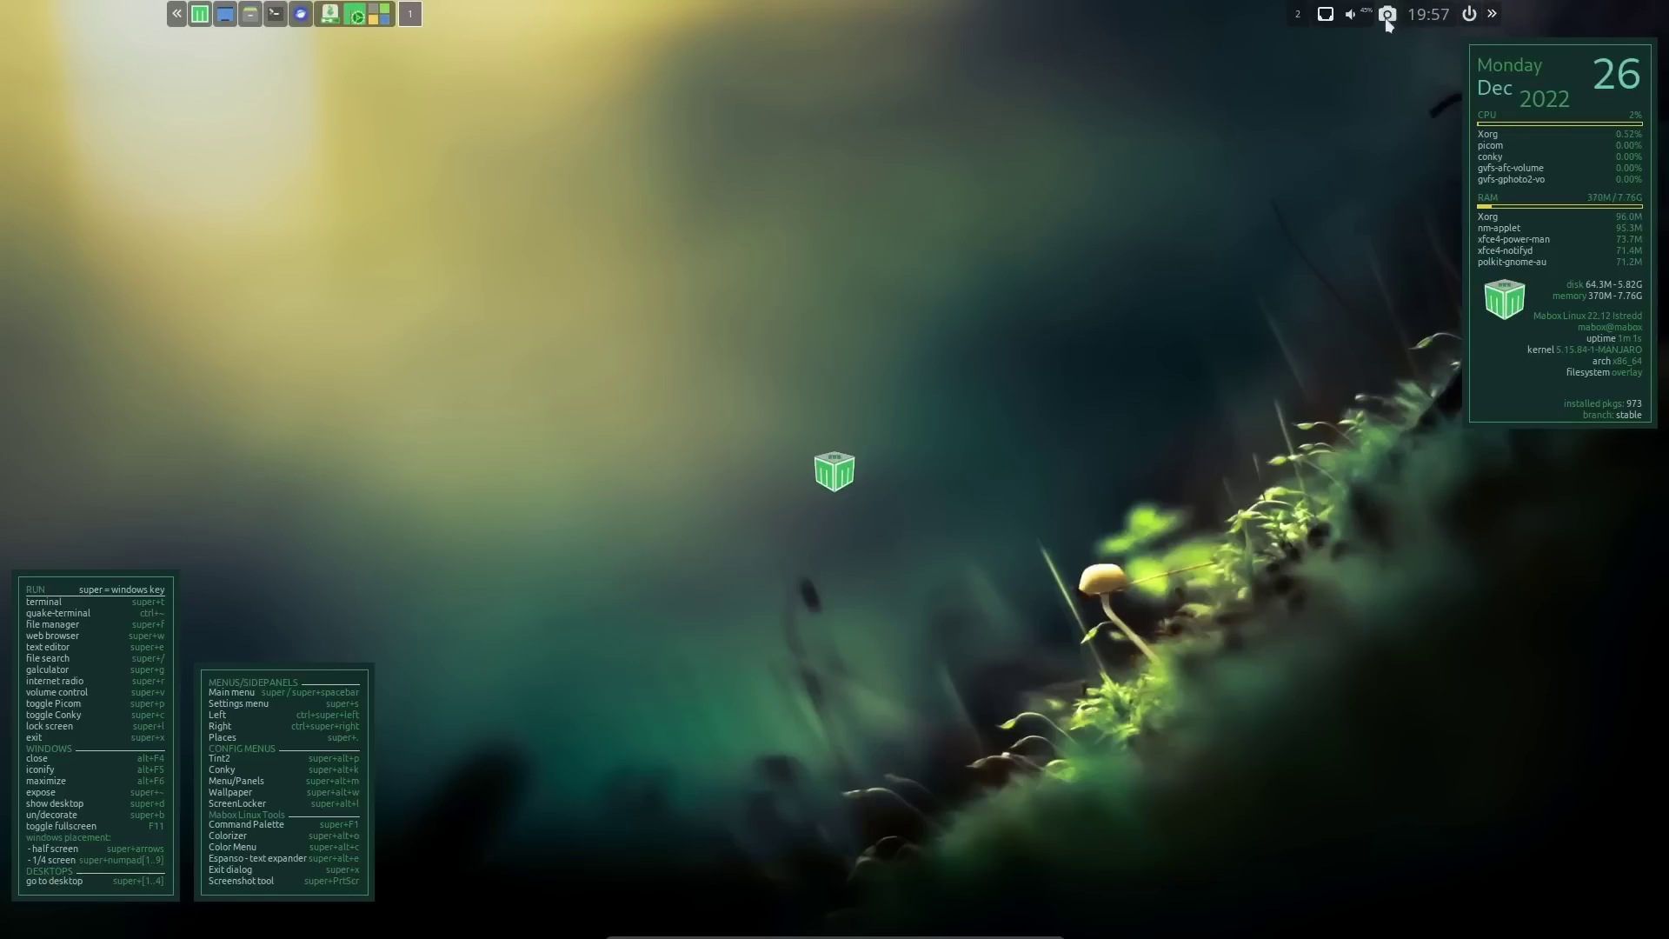
Switch back and forth between desktops 1 and 2, ending on desktop 1
left_click(1299, 14)
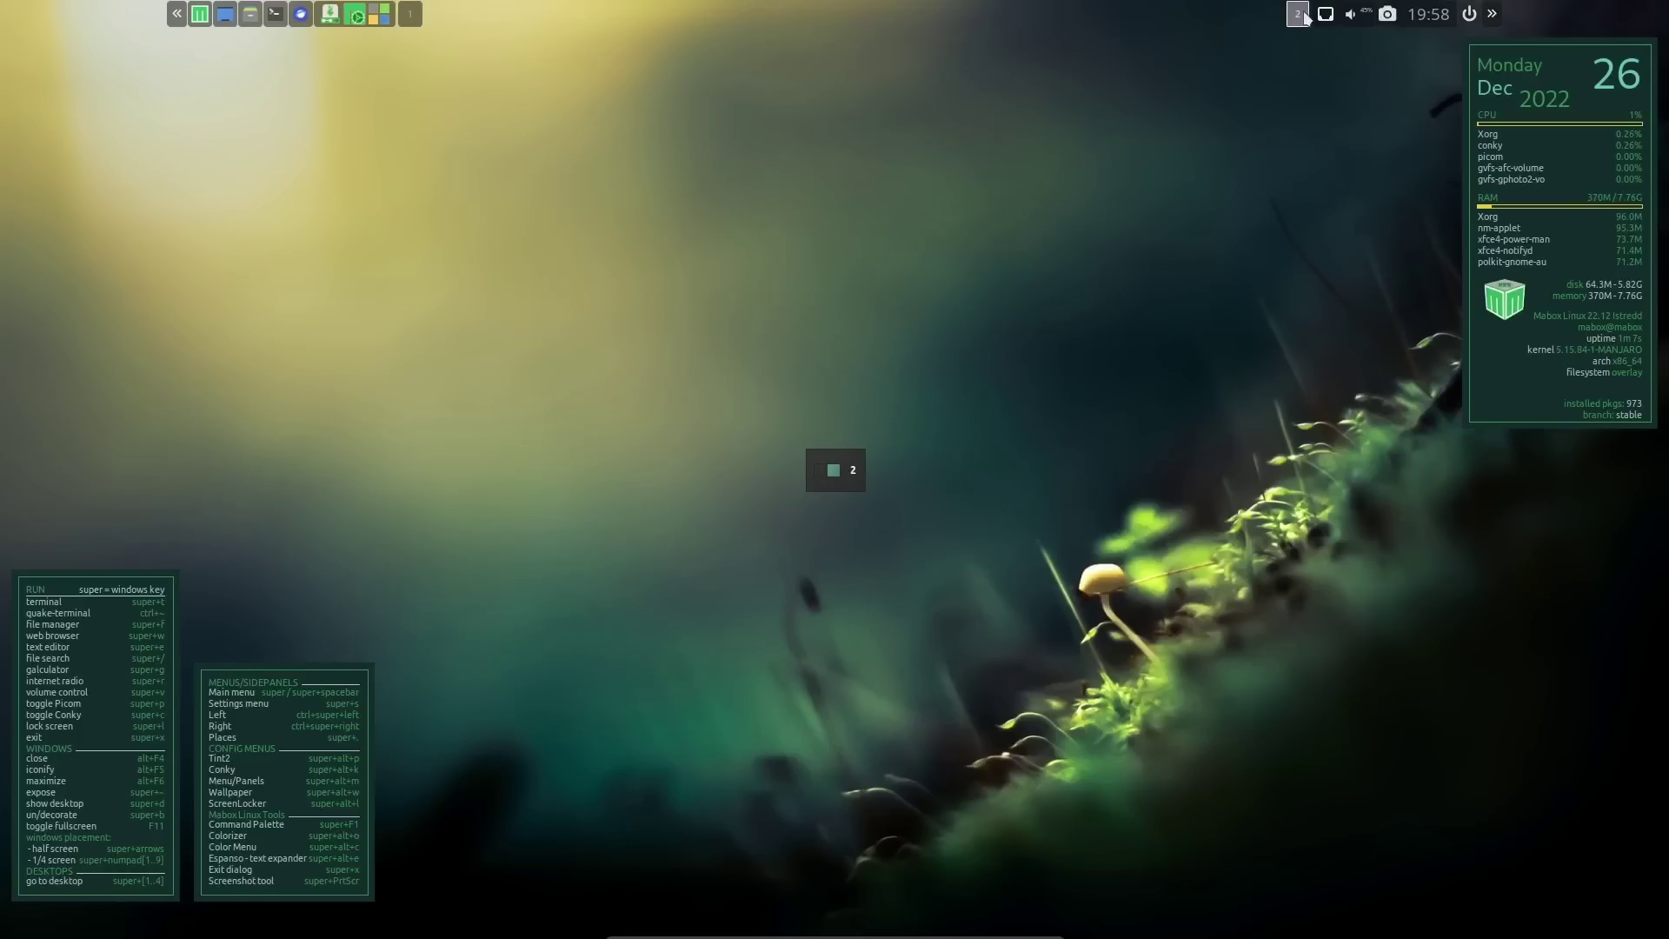
left_click(414, 23)
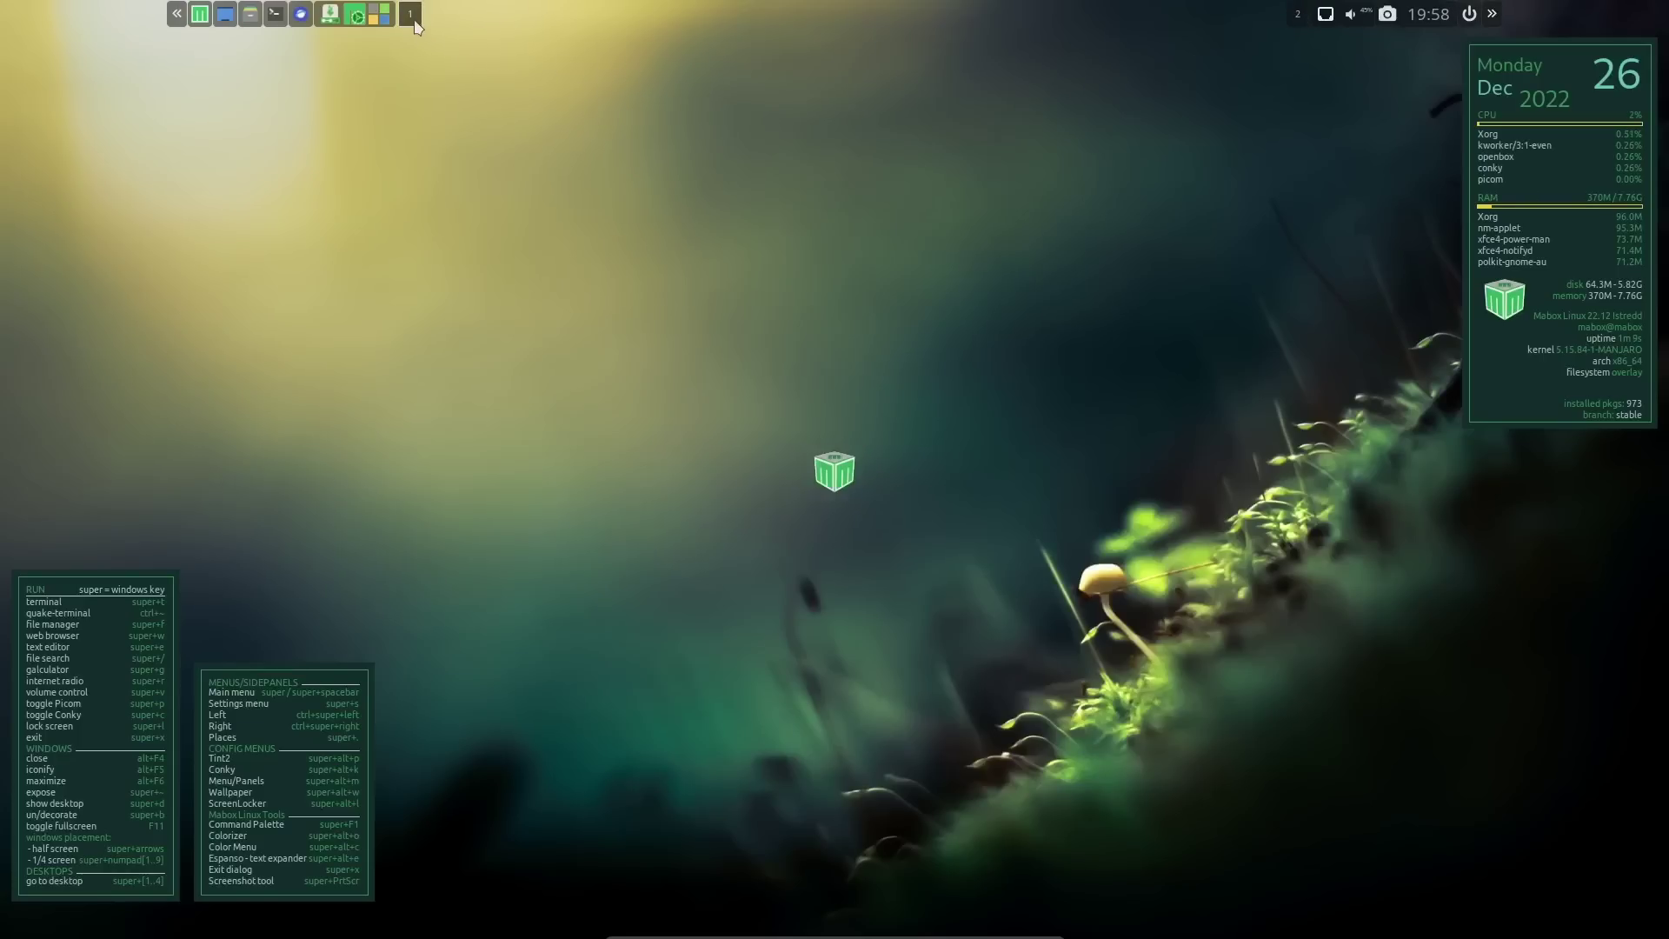
left_click(1278, 26)
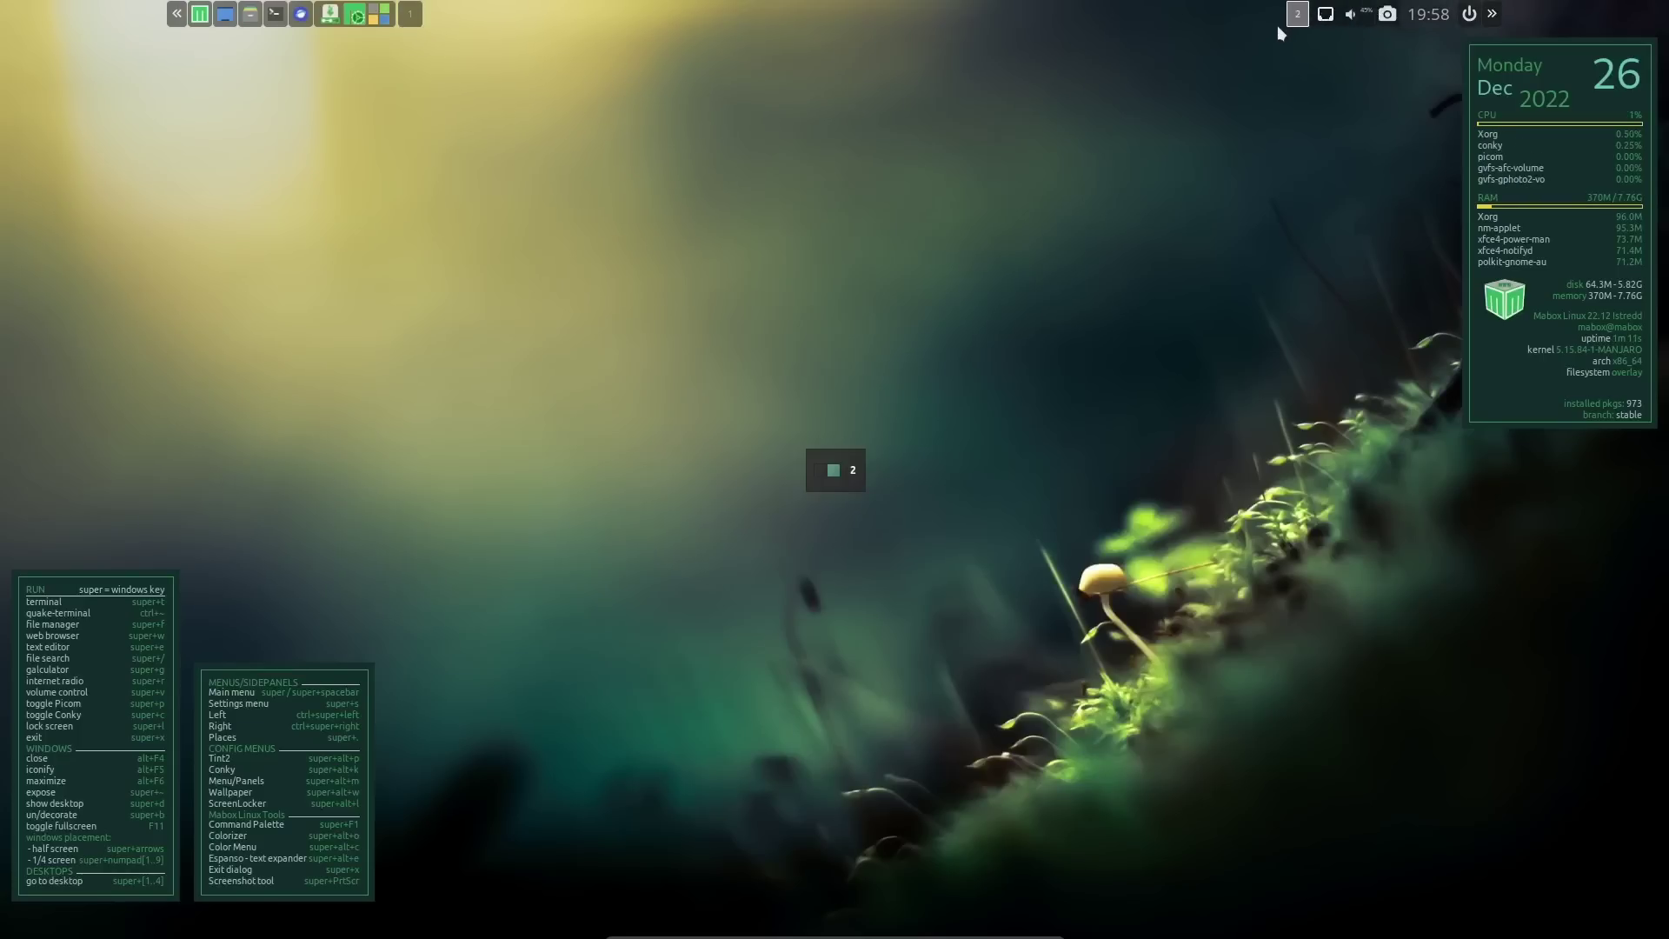
left_click(1275, 19)
left_click(1275, 19)
left_click(1275, 19)
left_click(1275, 19)
left_click(1275, 19)
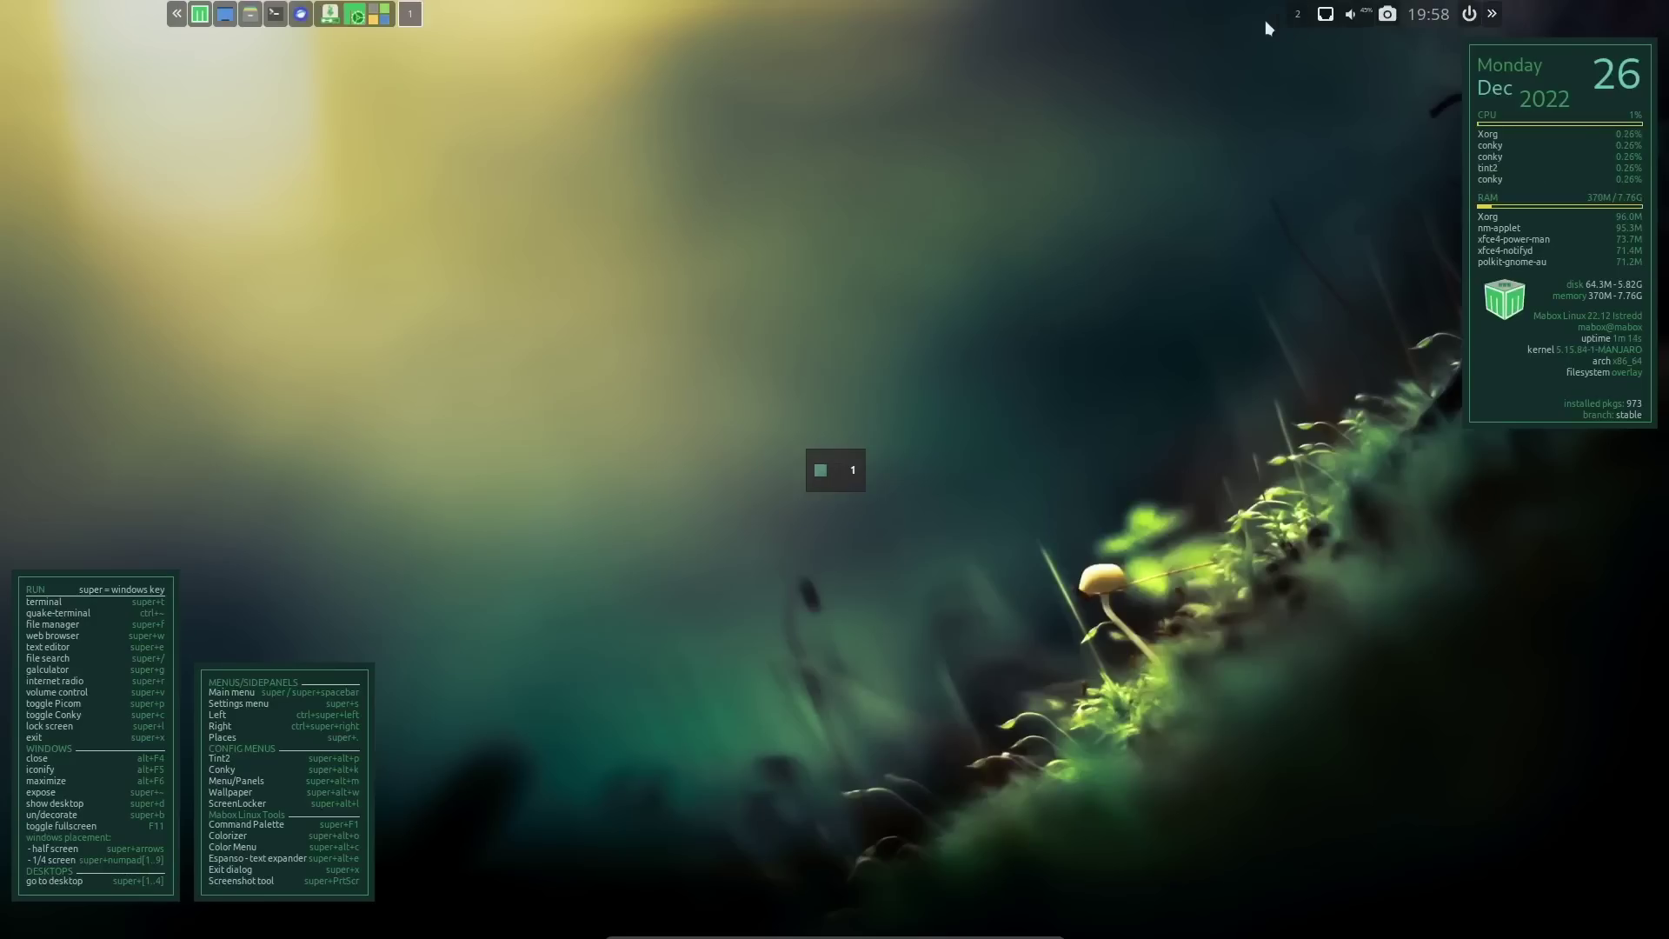
View the entries of the left Mabox side panel and the desktop's main menu, closing each without choosing anything
left_click(176, 13)
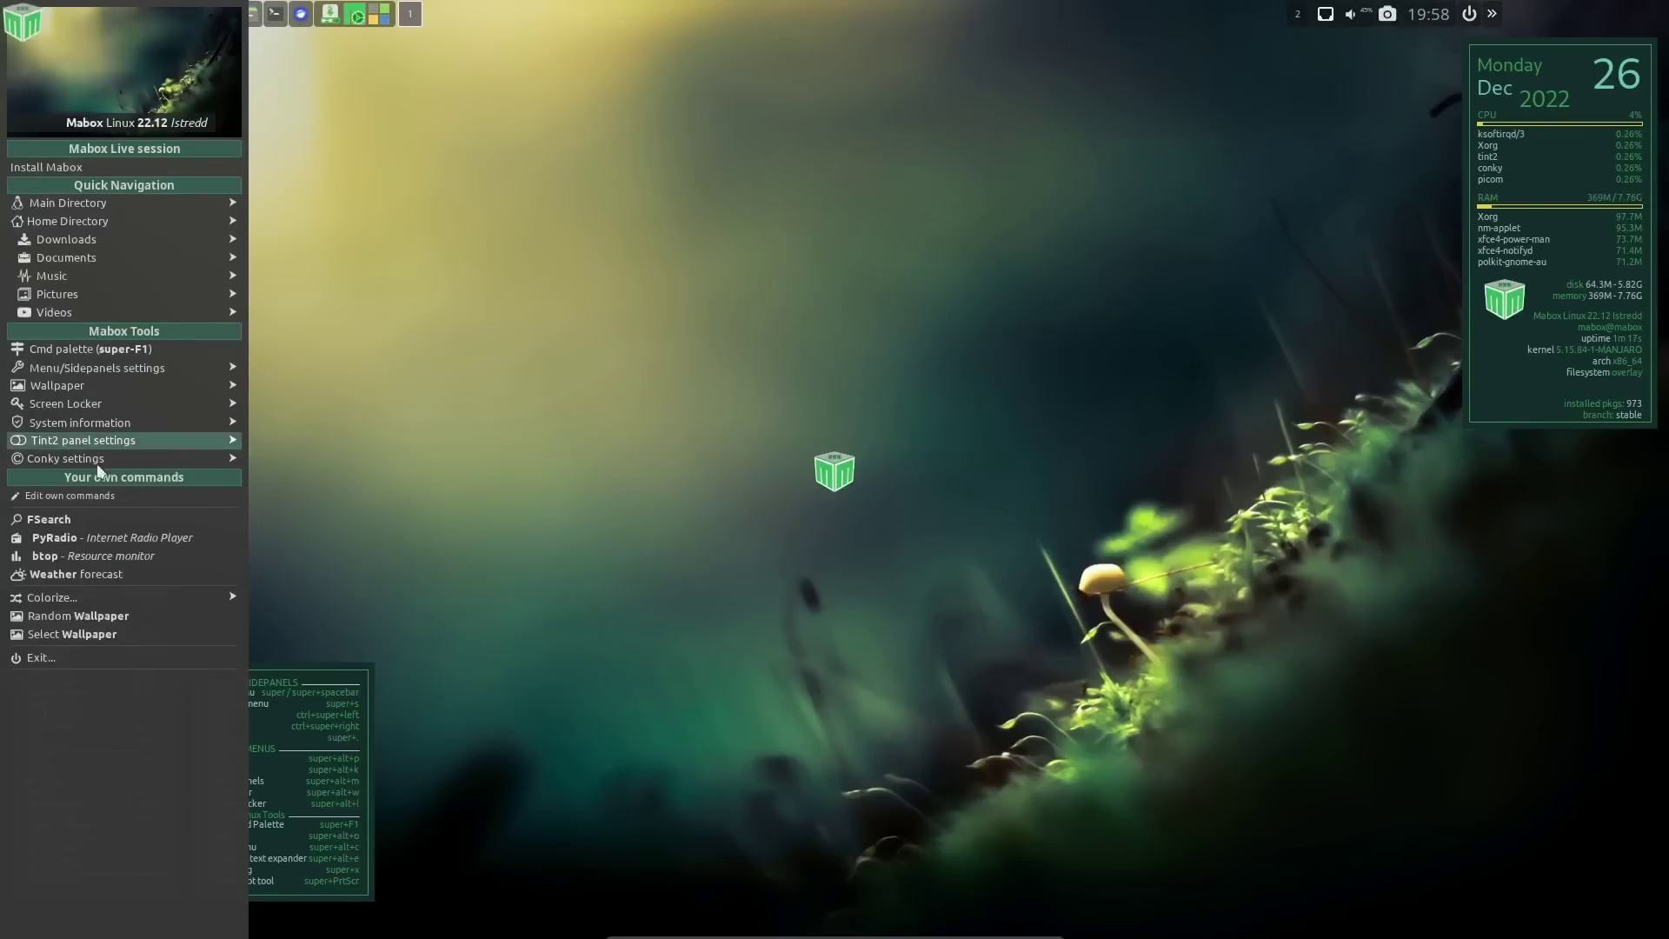
left_click(605, 250)
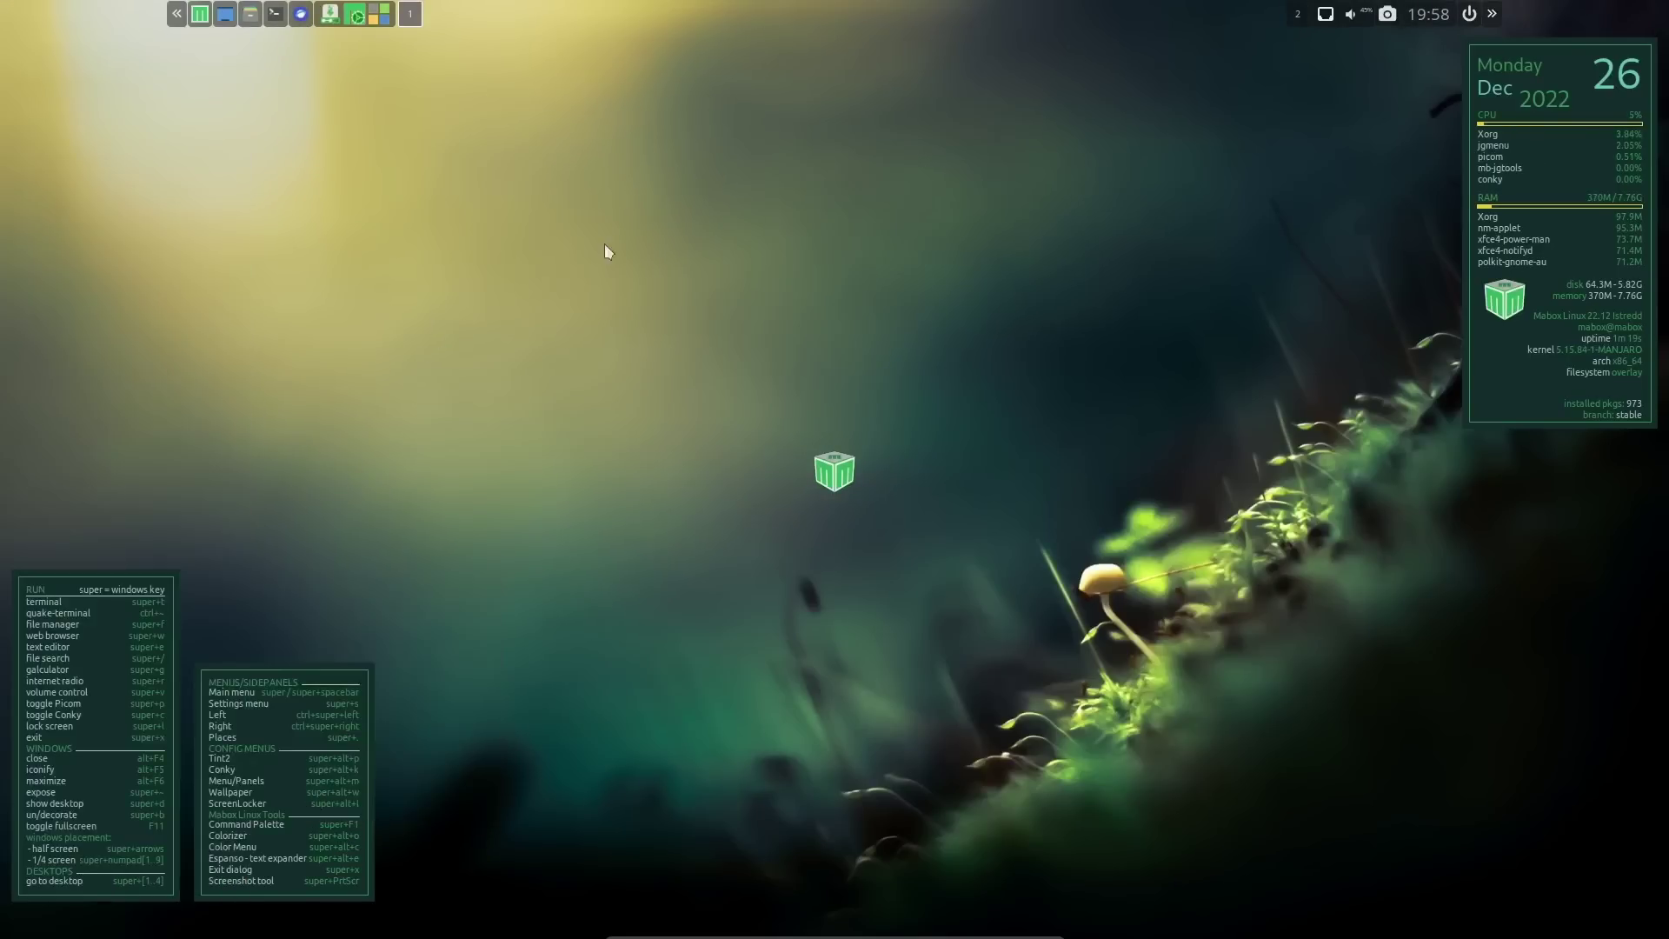
right_click(1034, 127)
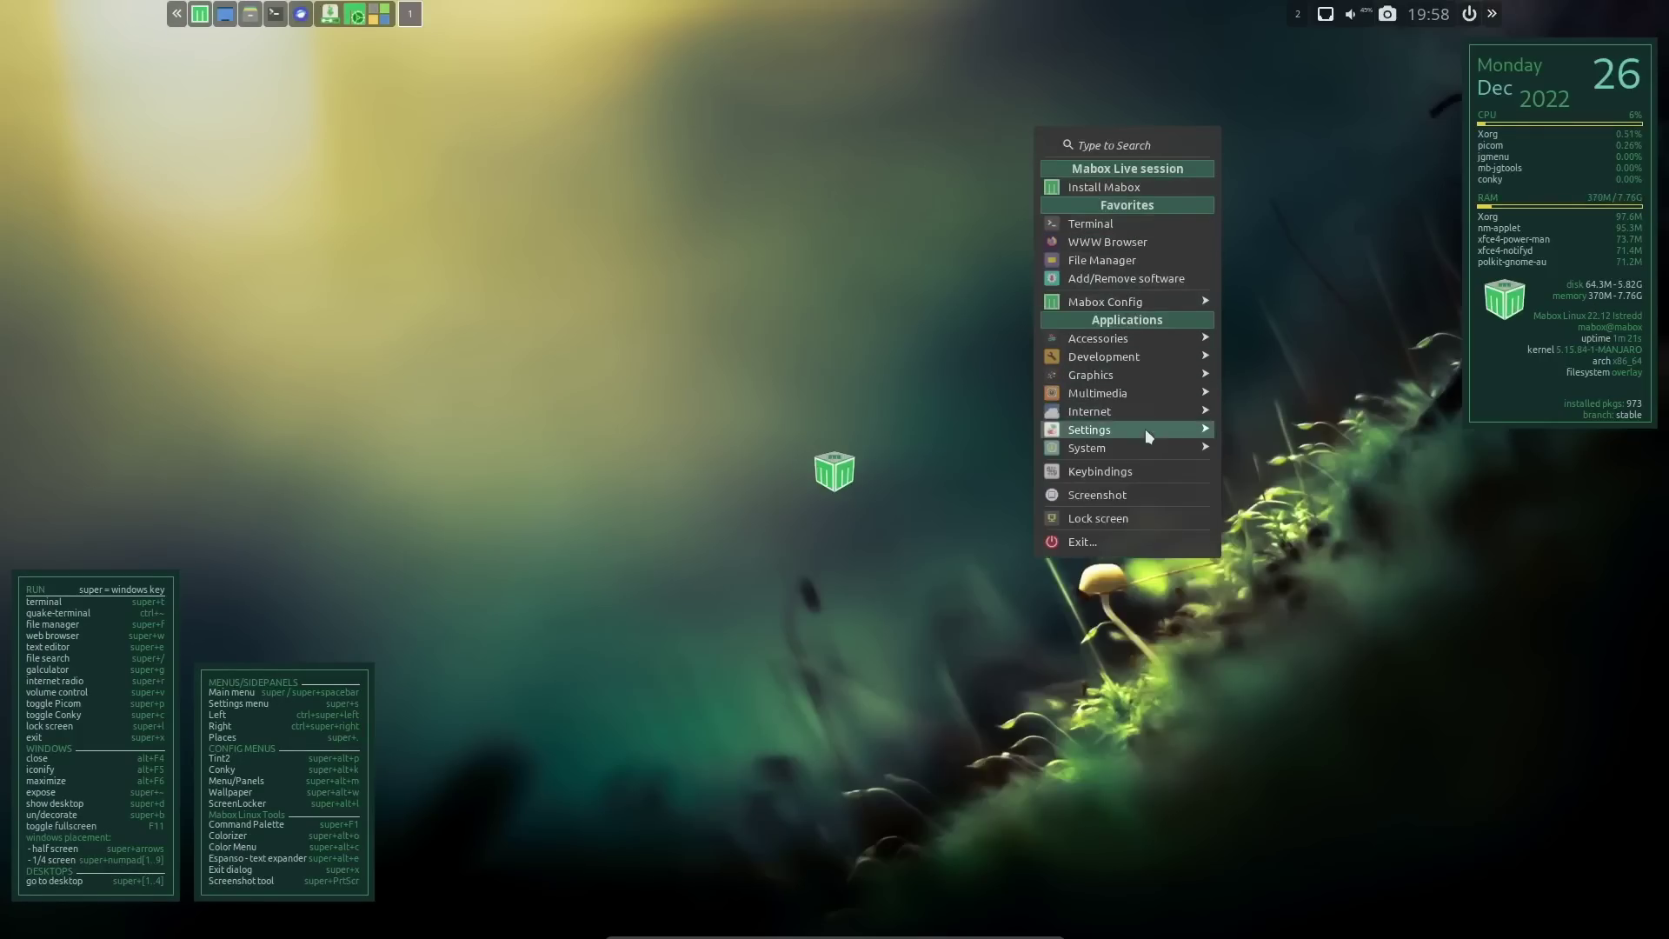
left_click(720, 212)
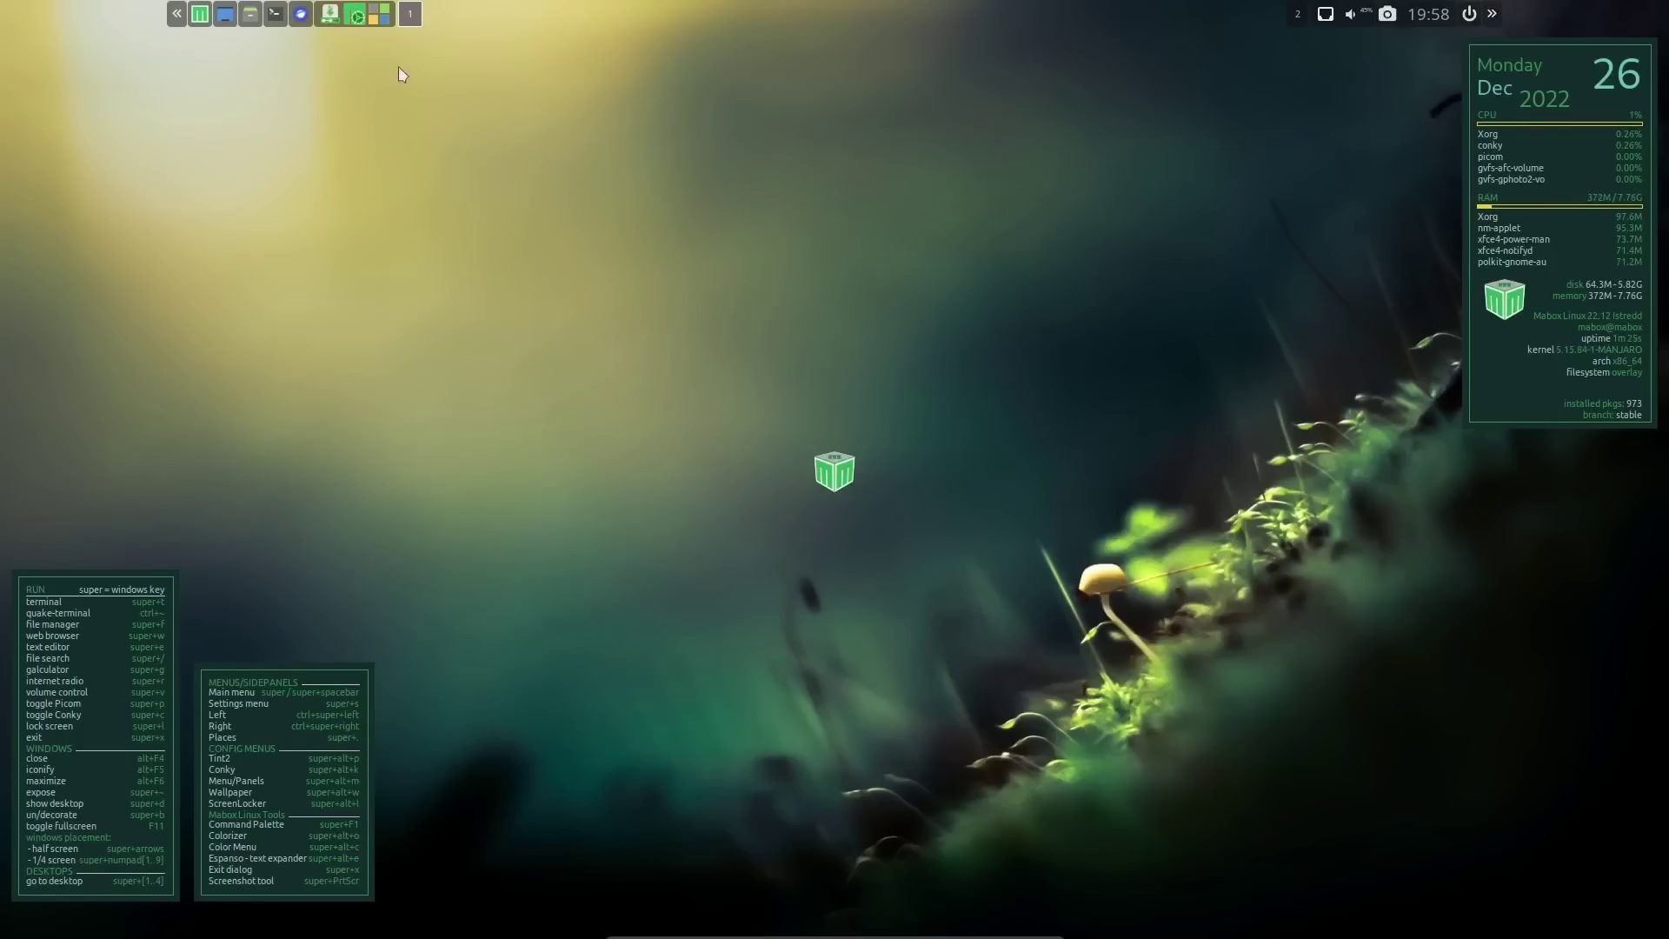
right_click(1035, 329)
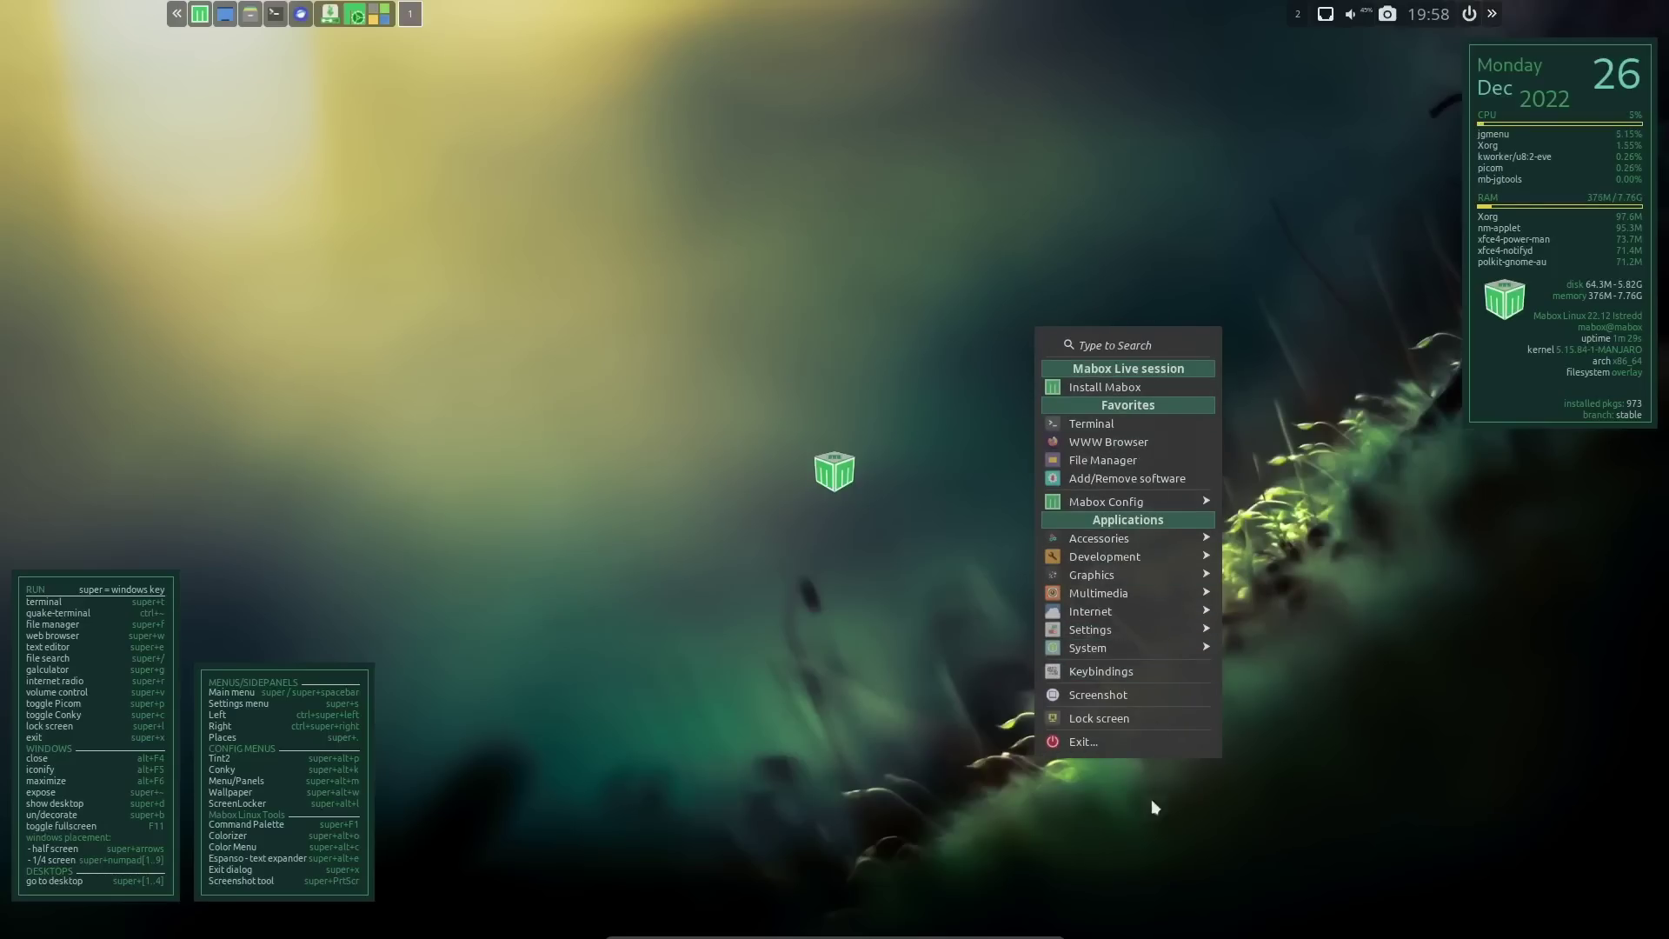
left_click(838, 186)
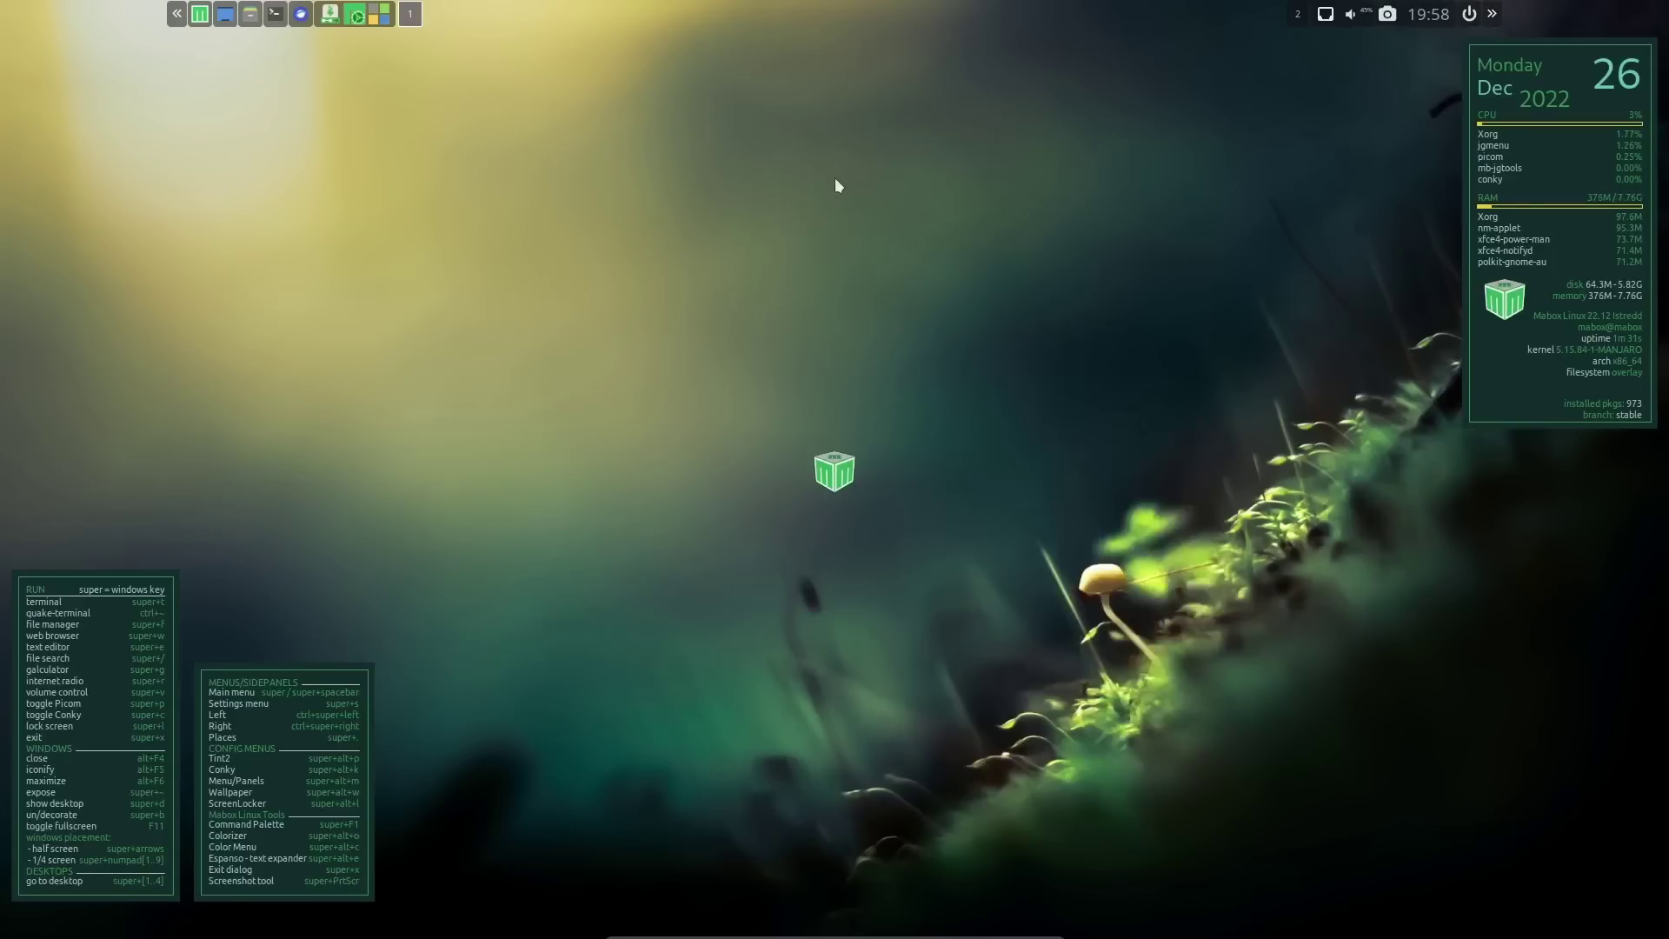
Open a terminal, try running htop, and run top to list the running processes
right_click(944, 160)
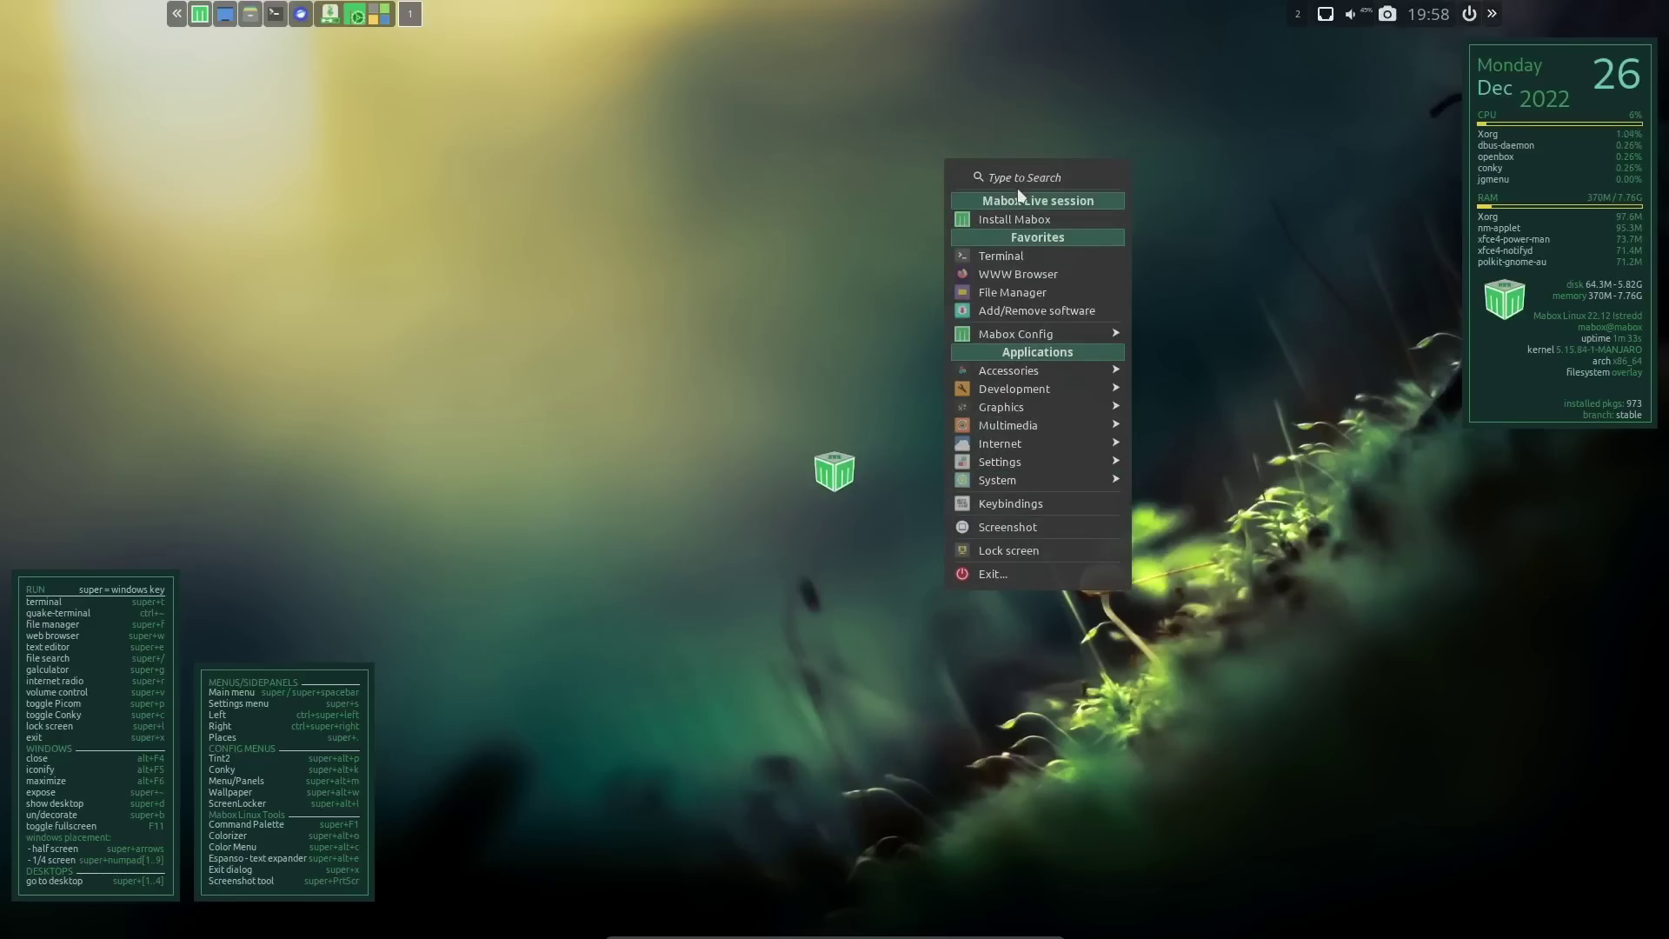
left_click(1009, 262)
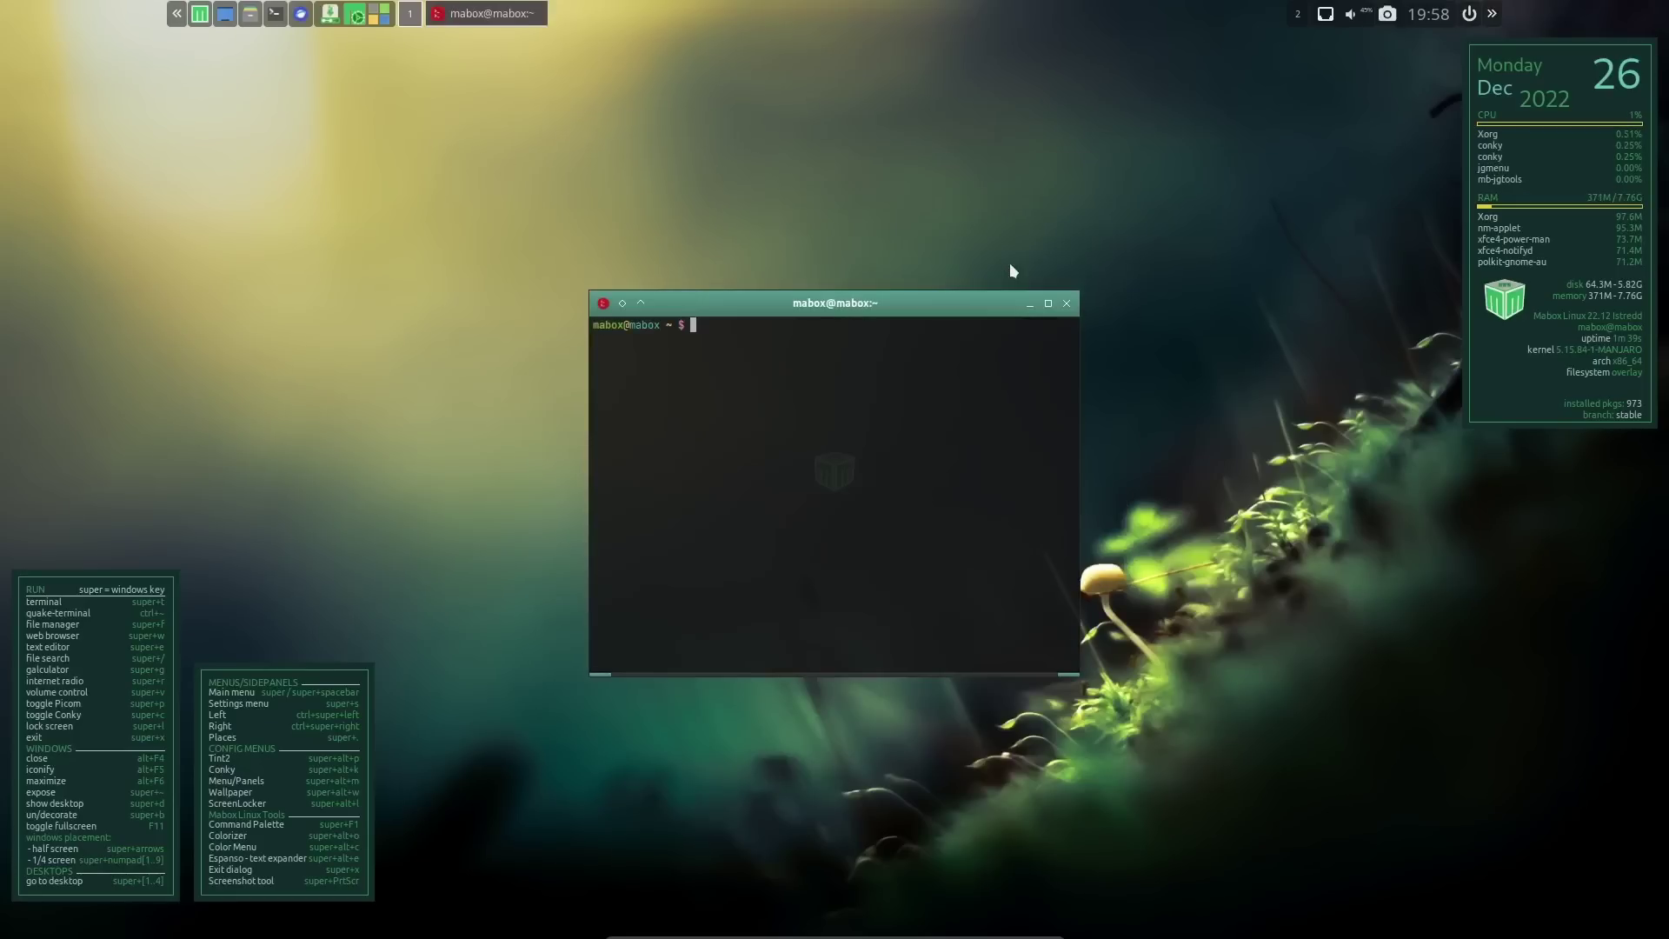
type("htop")
key("Return")
type("top")
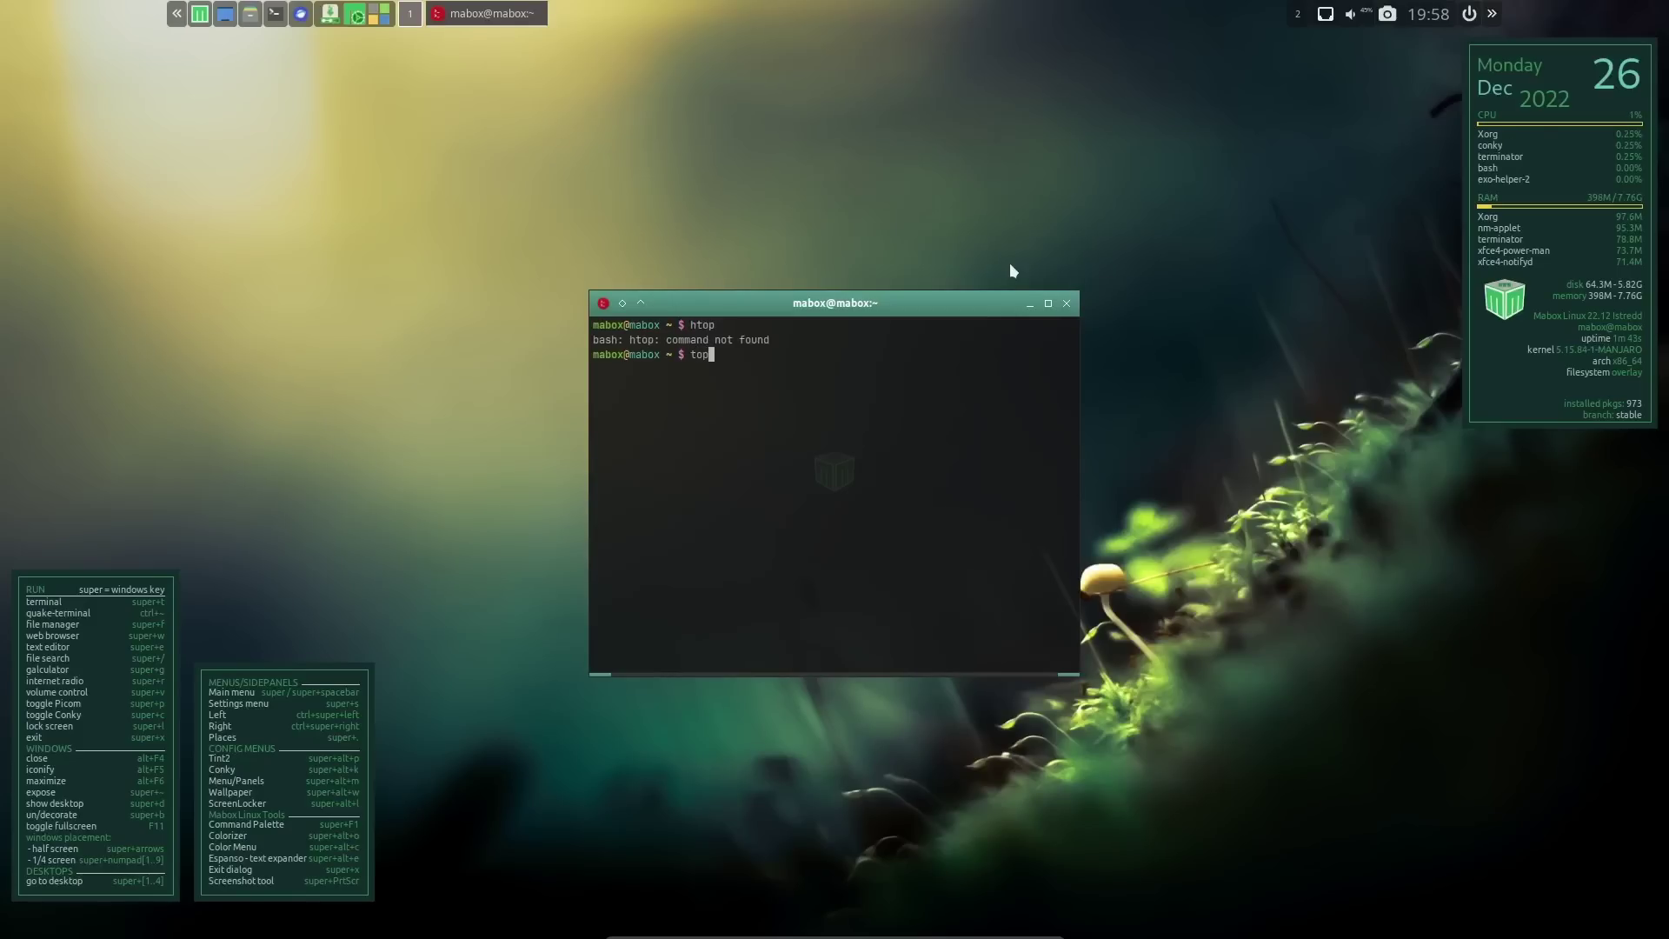
key("Return")
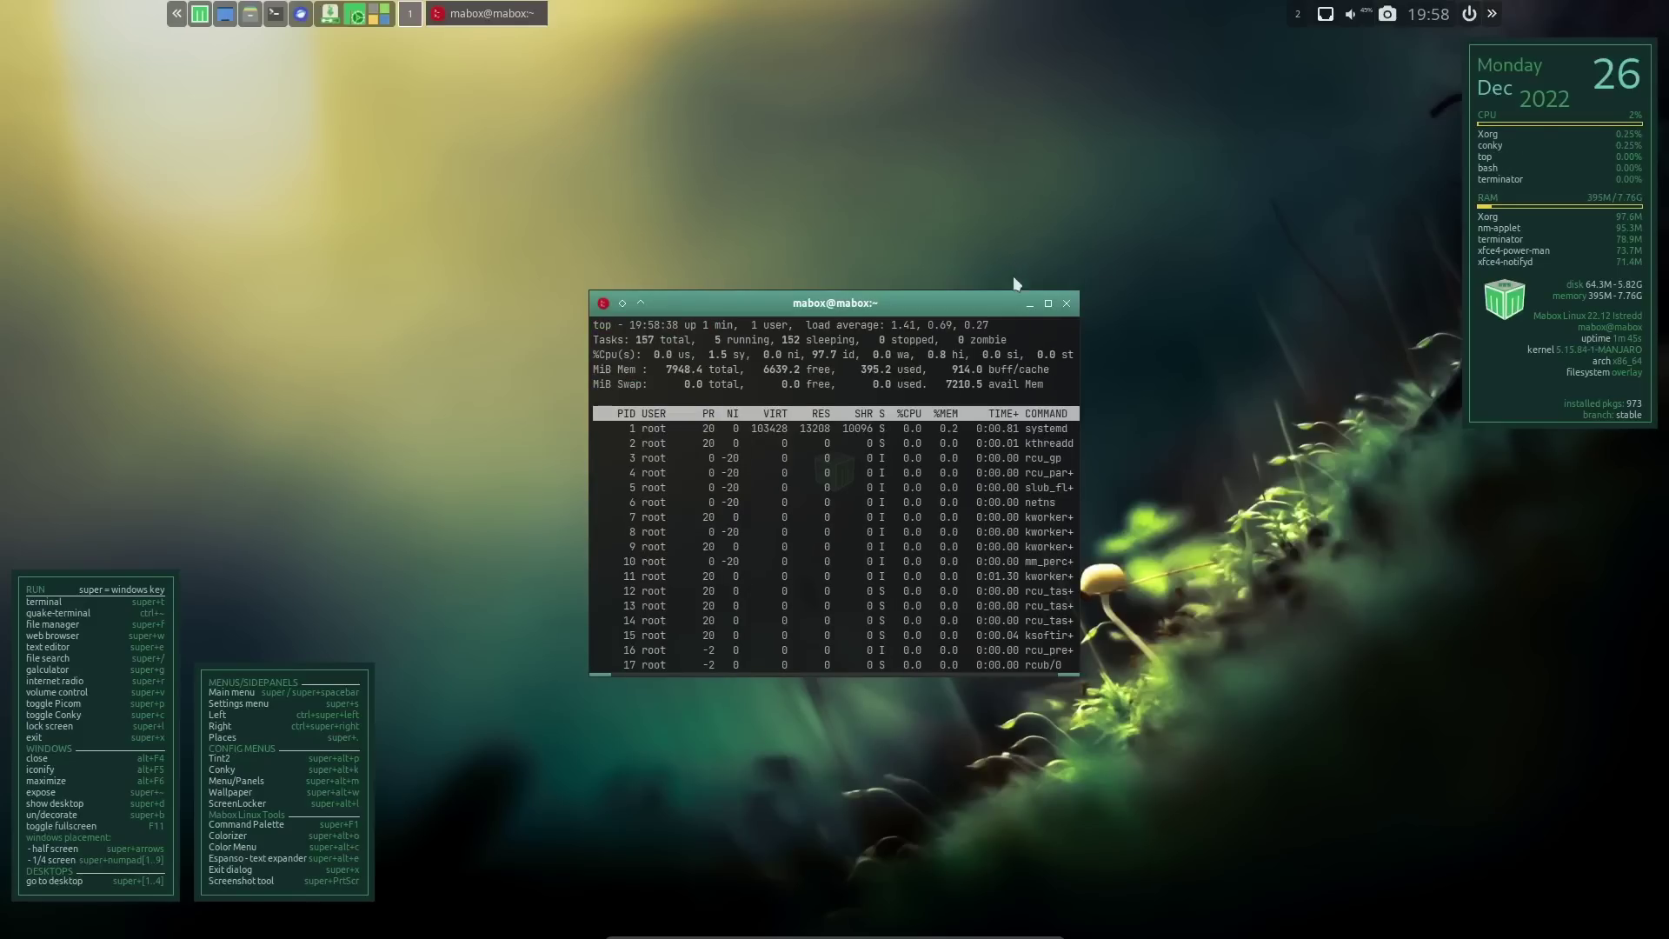
Maximize the terminal and enlarge its text to examine the CPU and memory usage in top, and close the window
left_click(1048, 303)
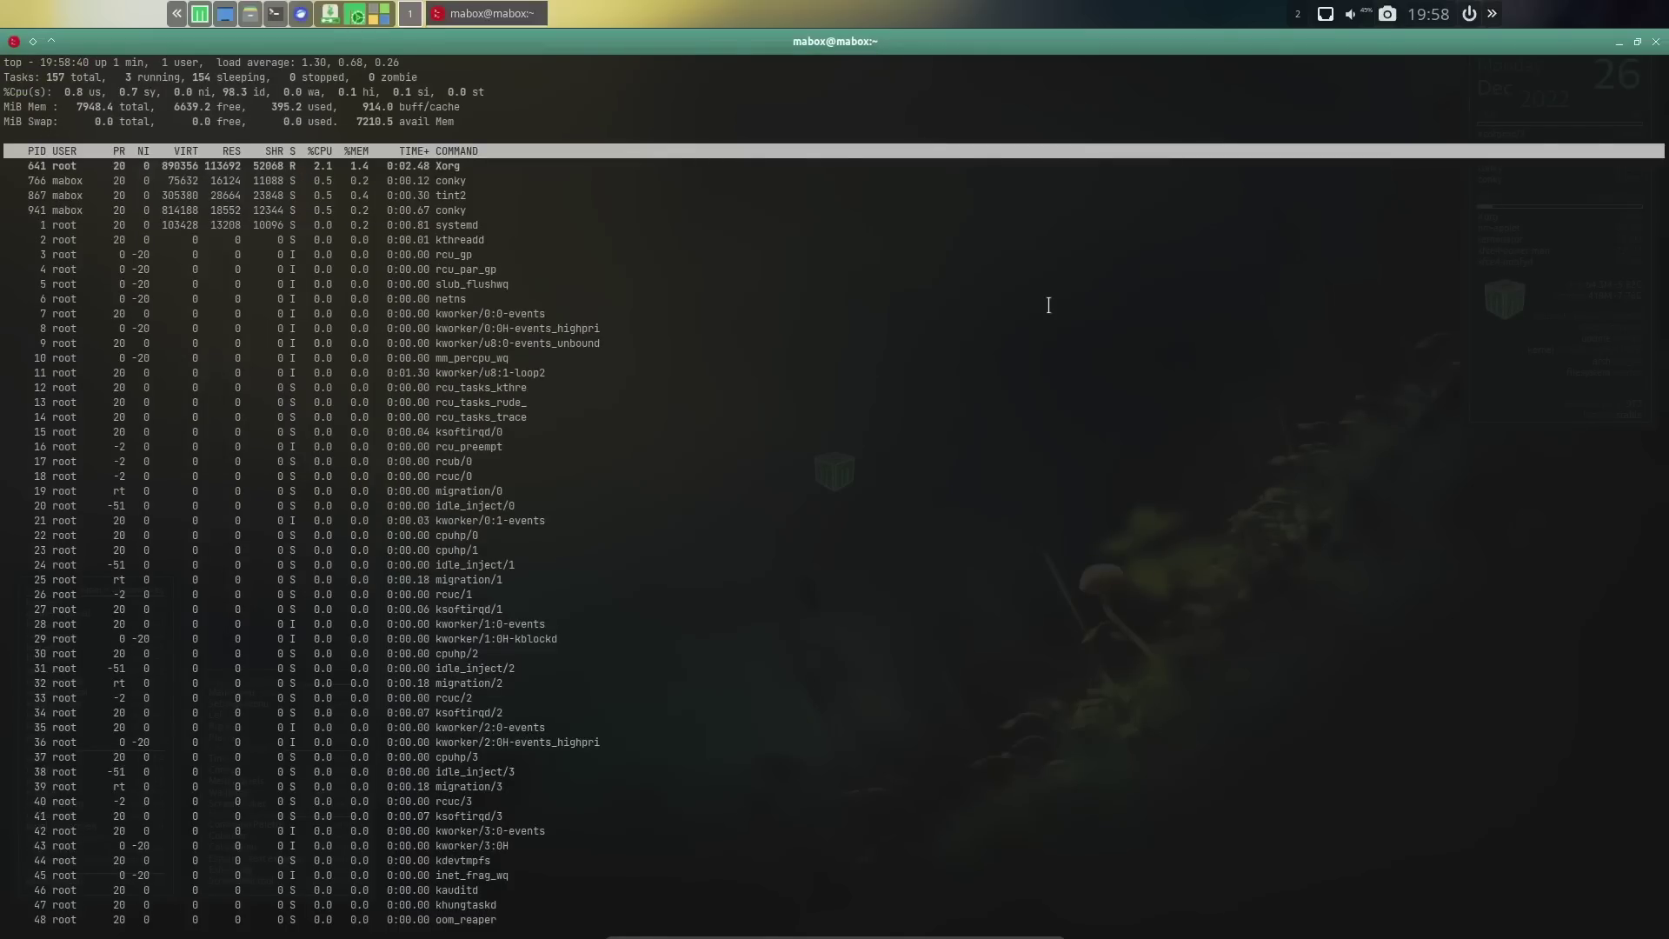
key("ctrl+plus")
key("ctrl+plus")
key("ctrl+plus")
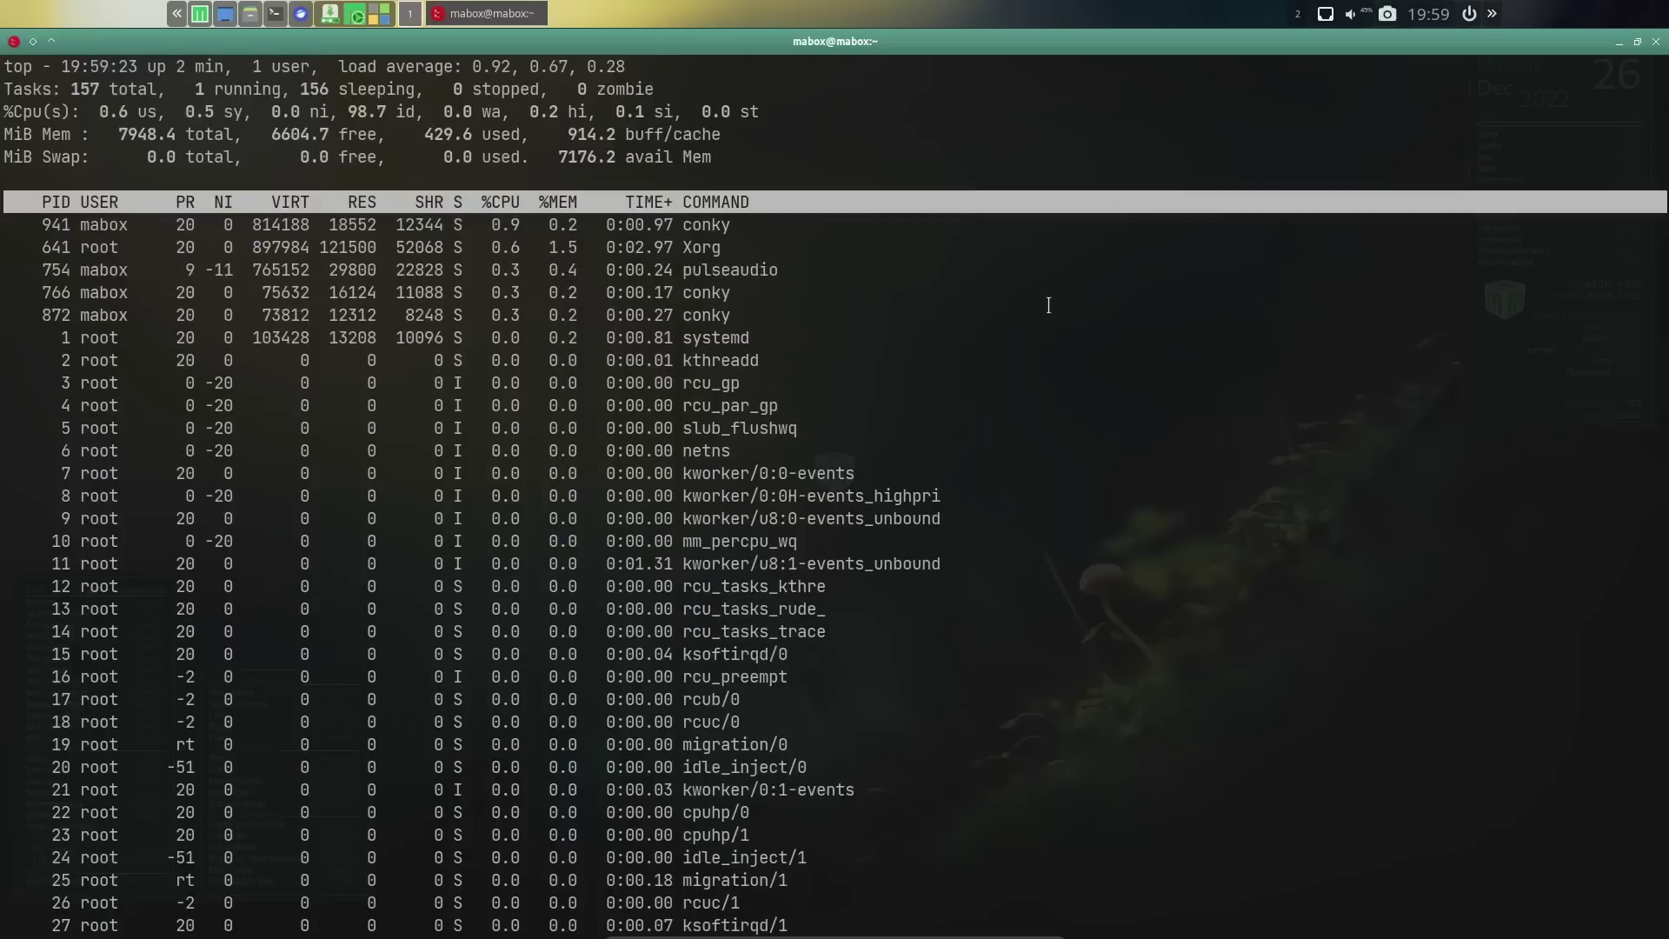
left_click(1656, 41)
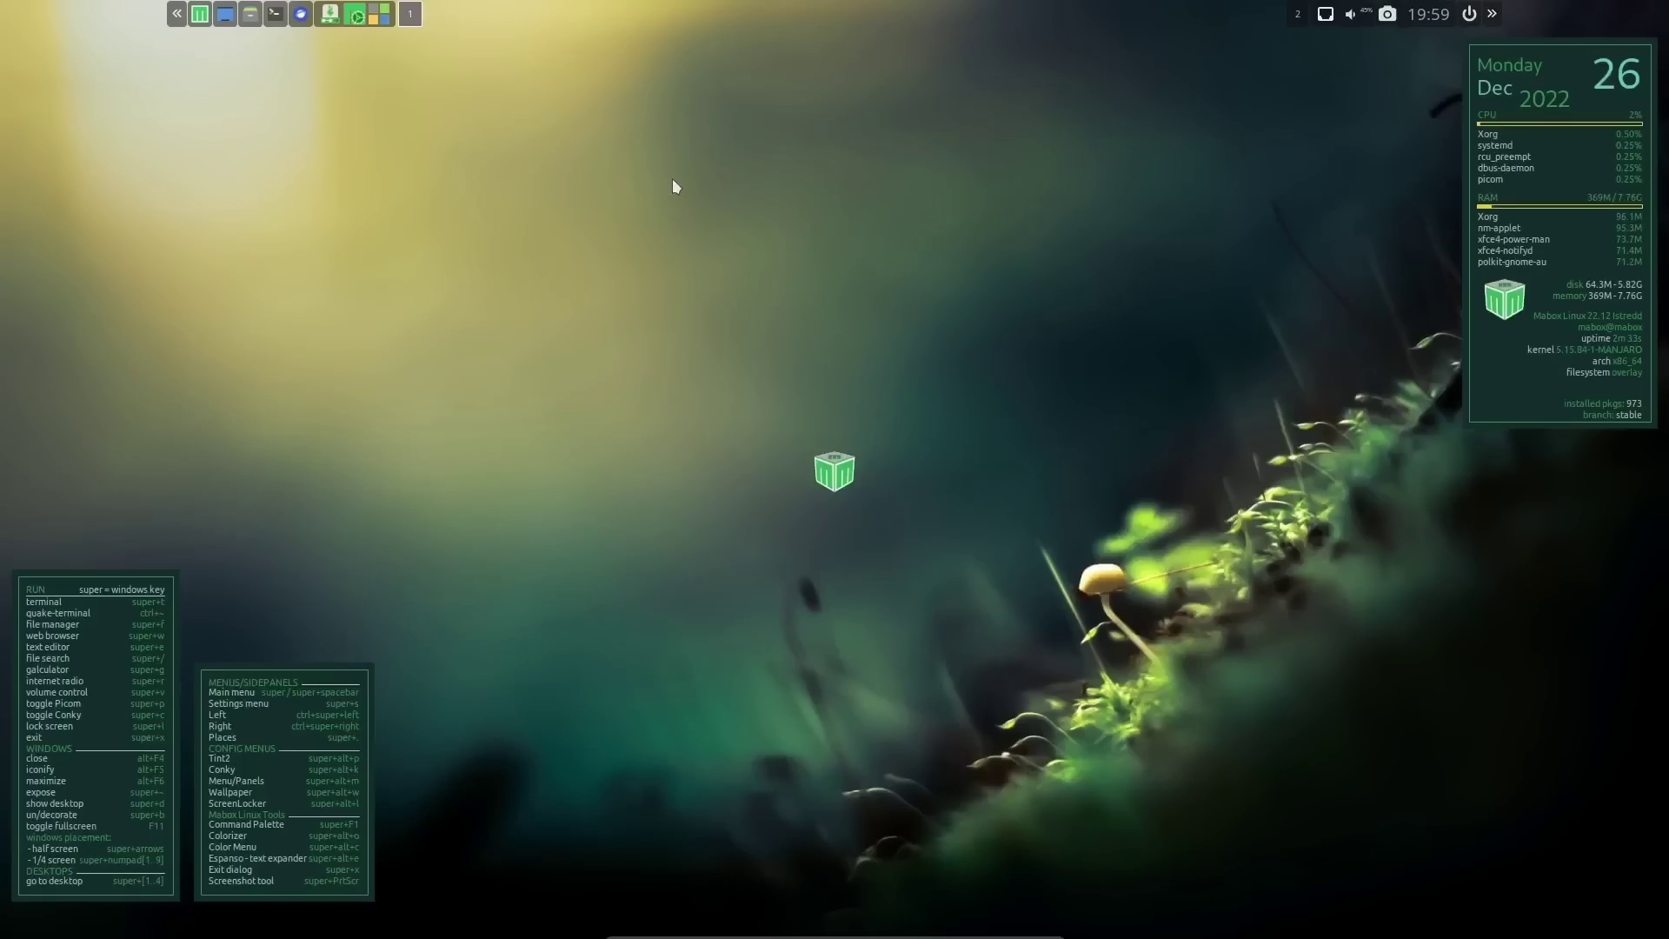
Open the file manager from the desktop's main menu and move its window up toward the desktop's upper area
right_click(942, 143)
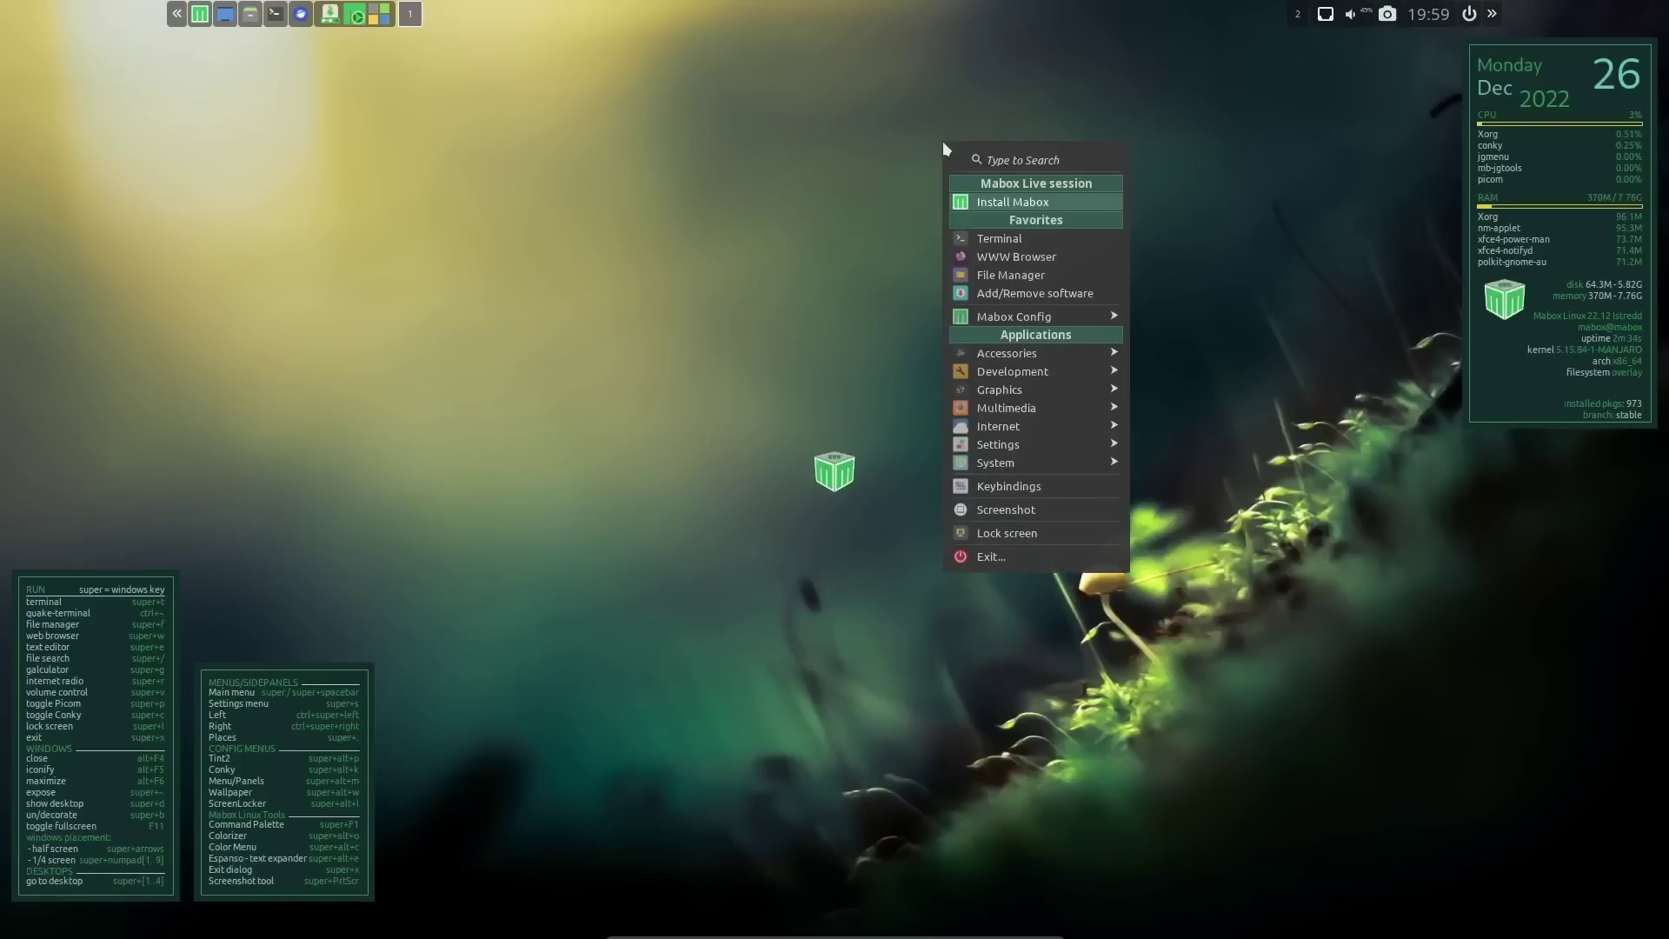
left_click(1034, 275)
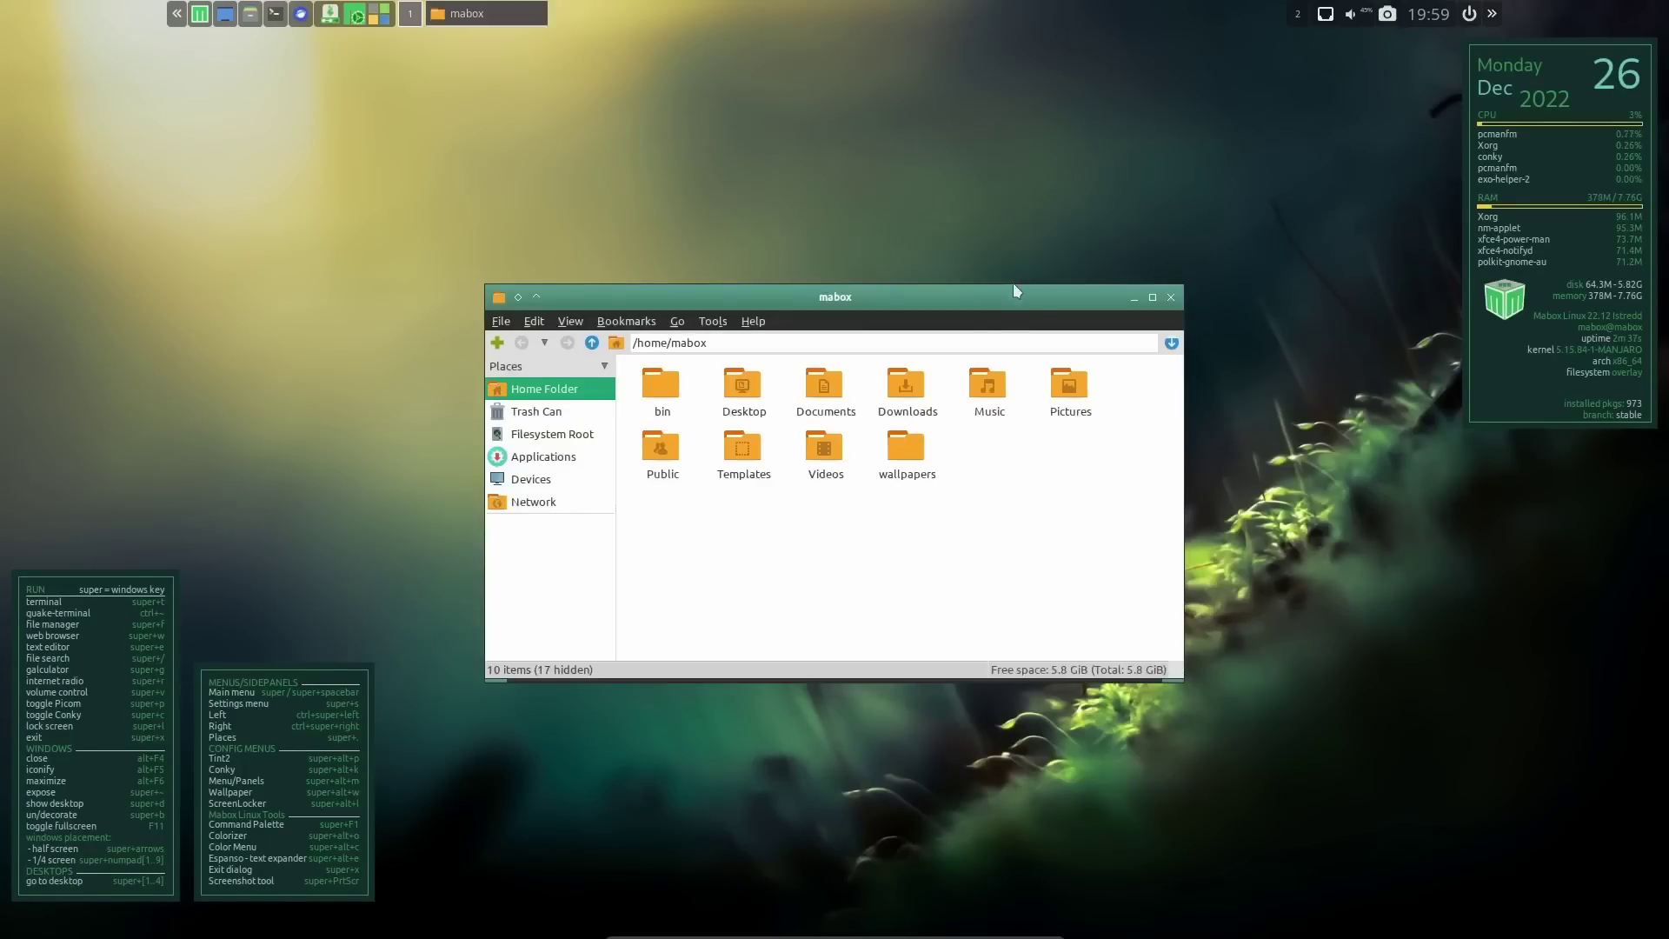
left_click_drag(989, 295, 1041, 132)
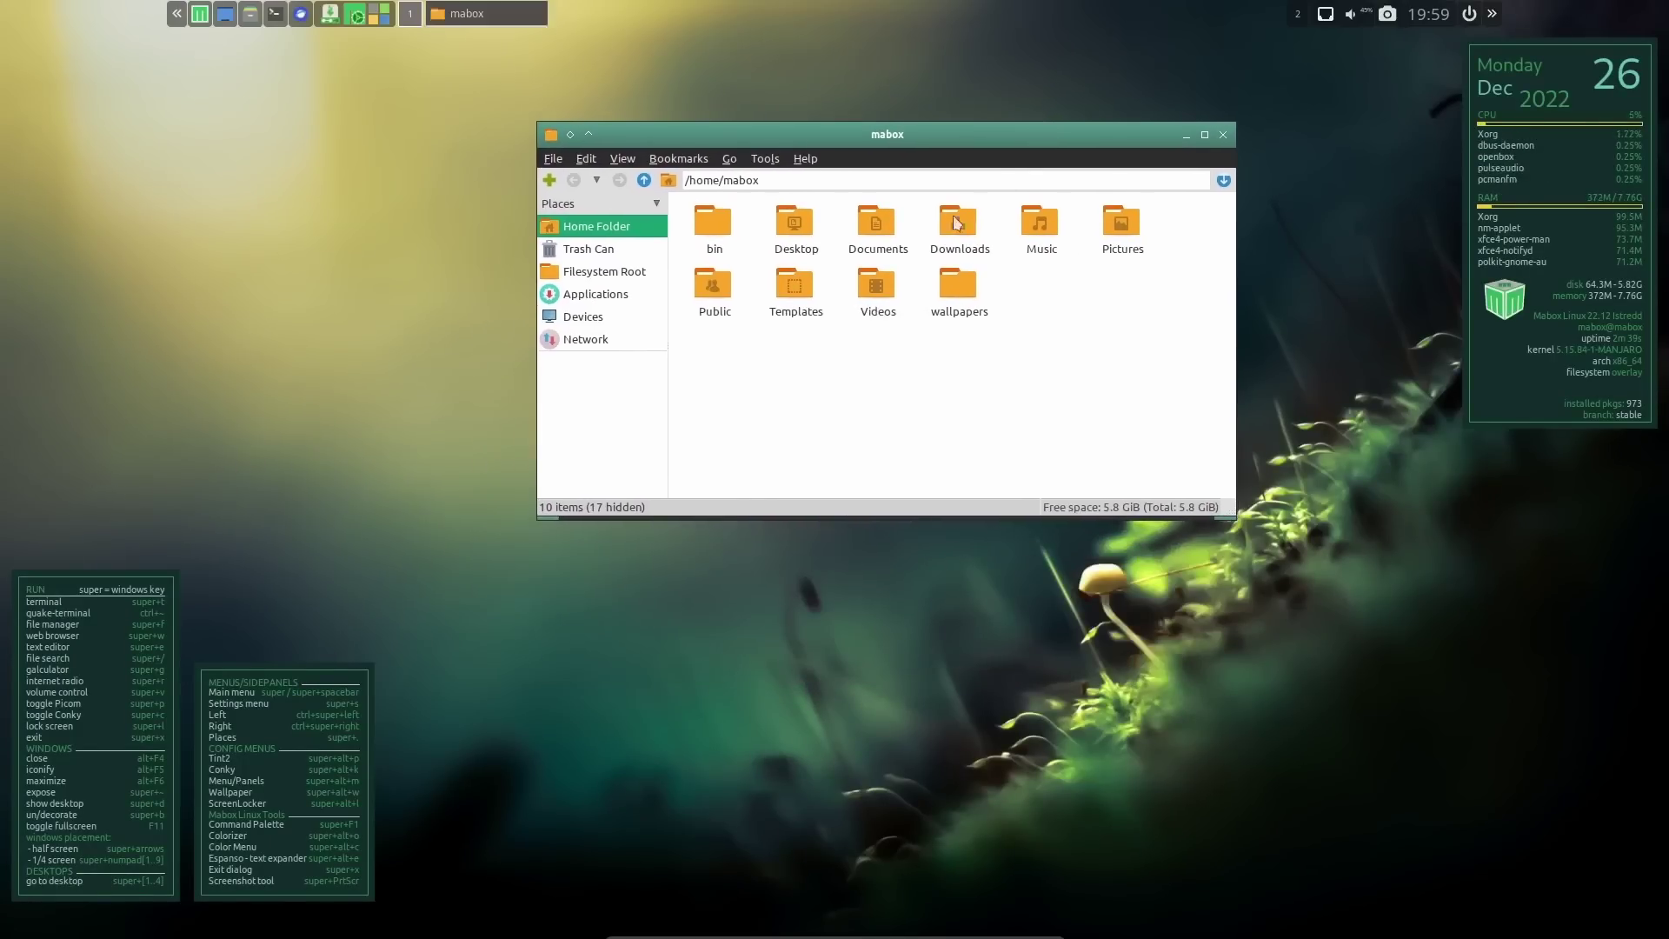
View the file manager's About information, close it, and enlarge the file manager window
left_click(796, 159)
left_click(860, 191)
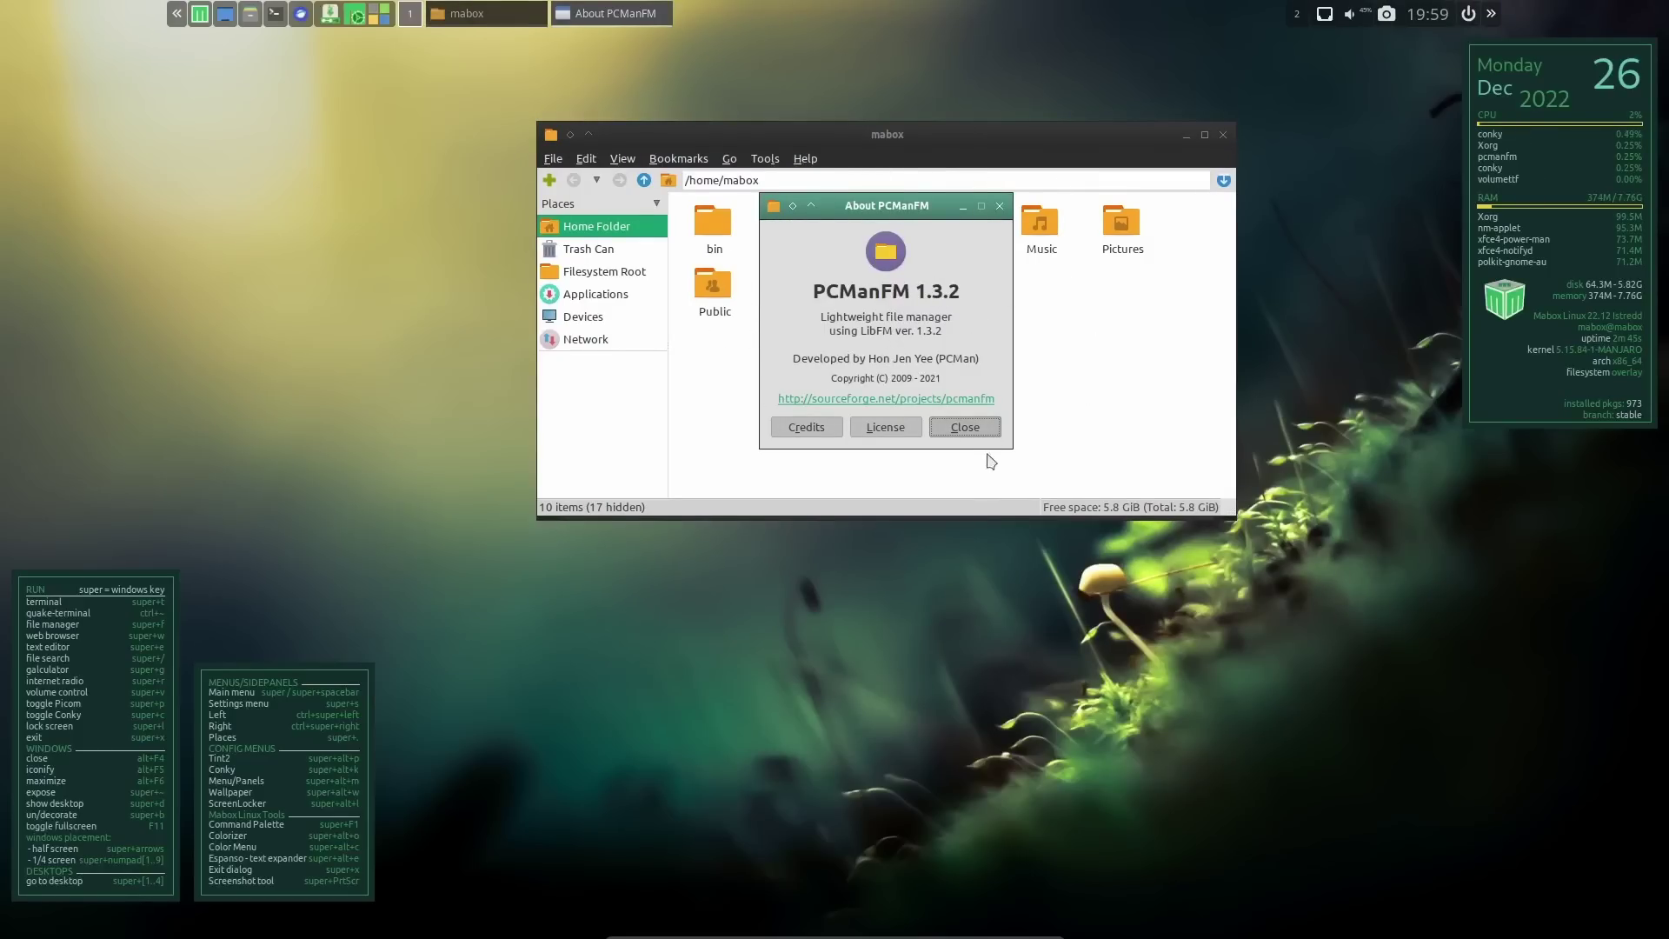
left_click(987, 428)
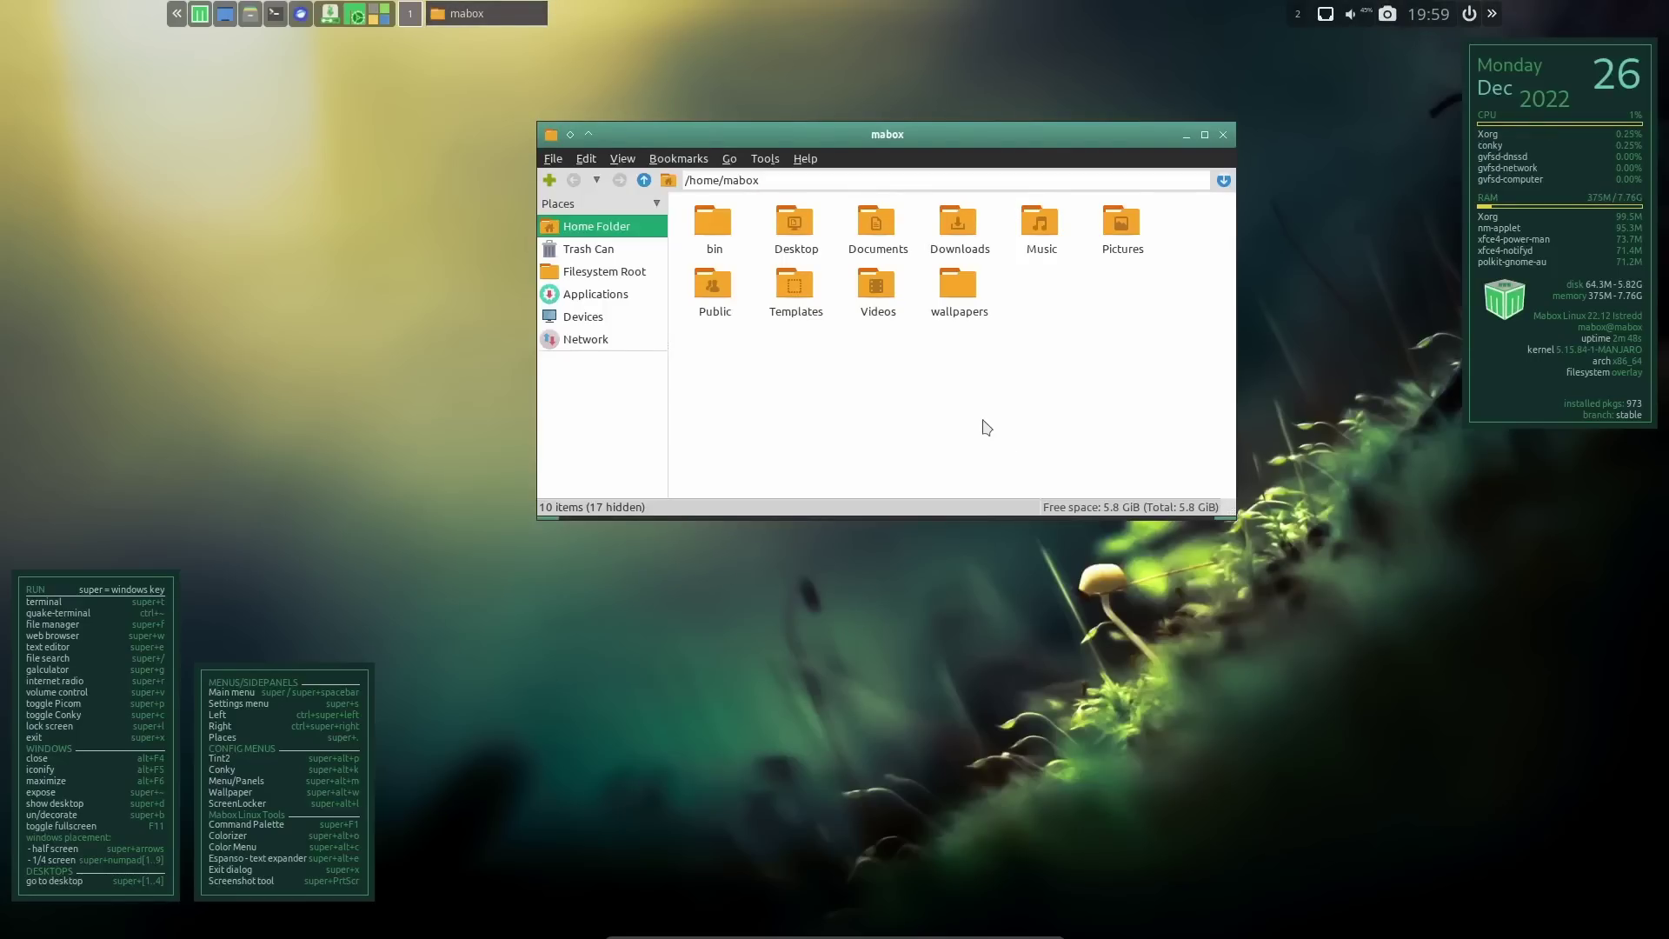
left_click_drag(1225, 507, 1305, 755)
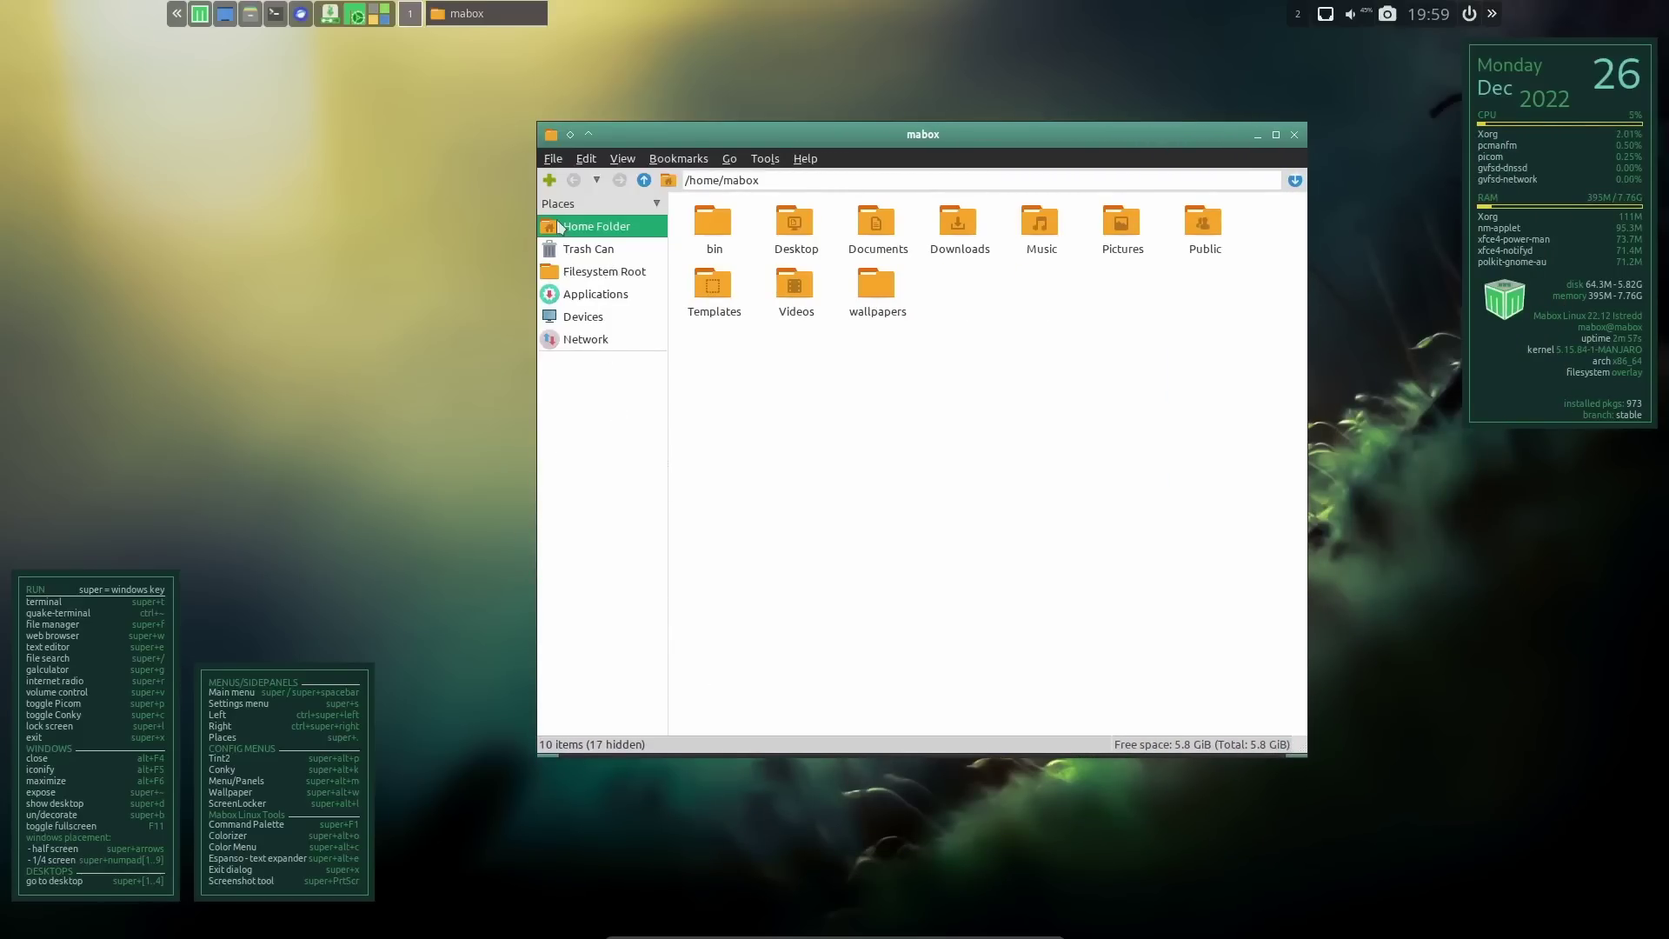
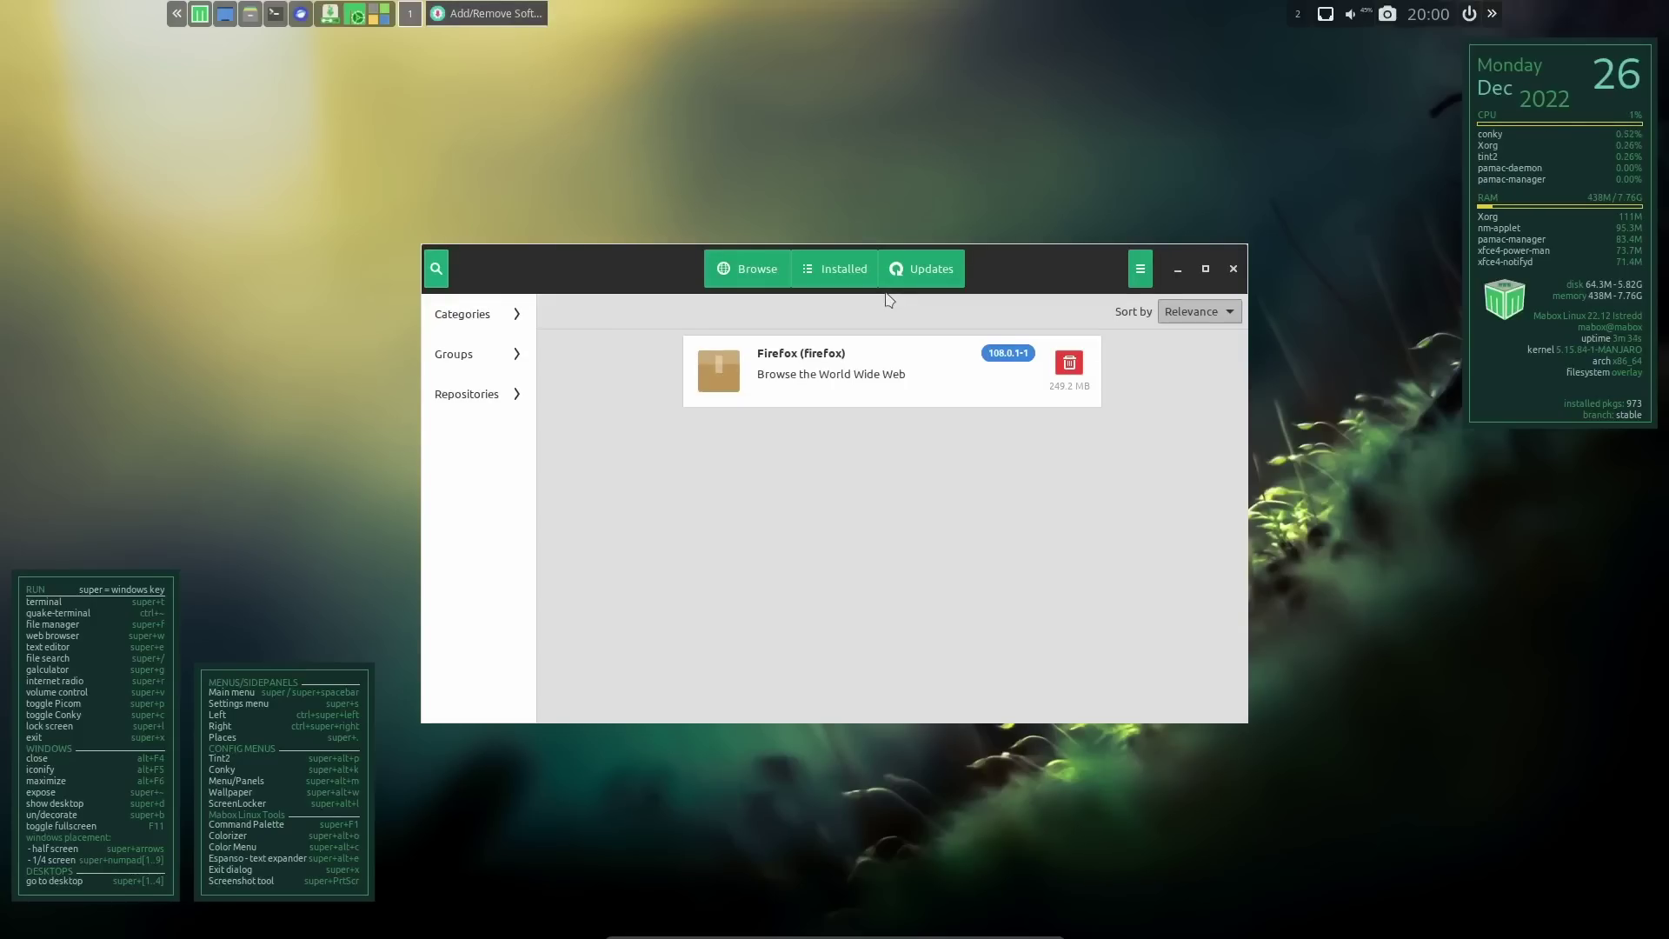
Enable AUR support in the software manager's third-party preferences, disable it again, and close the preferences
left_click(1140, 276)
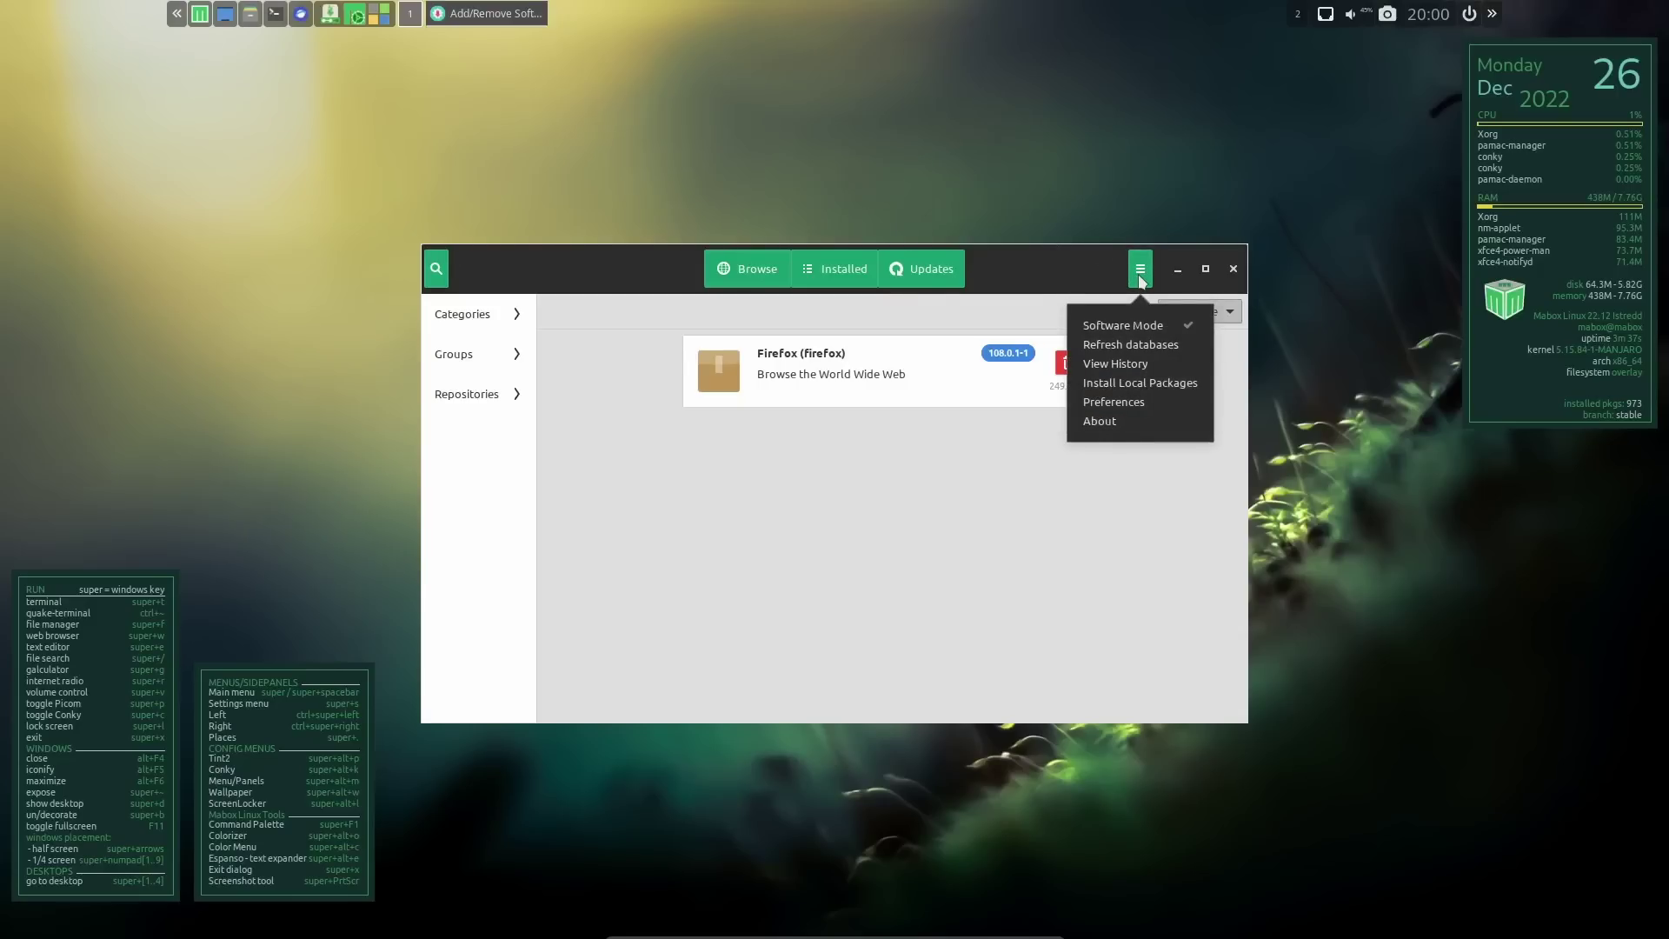
left_click(1127, 402)
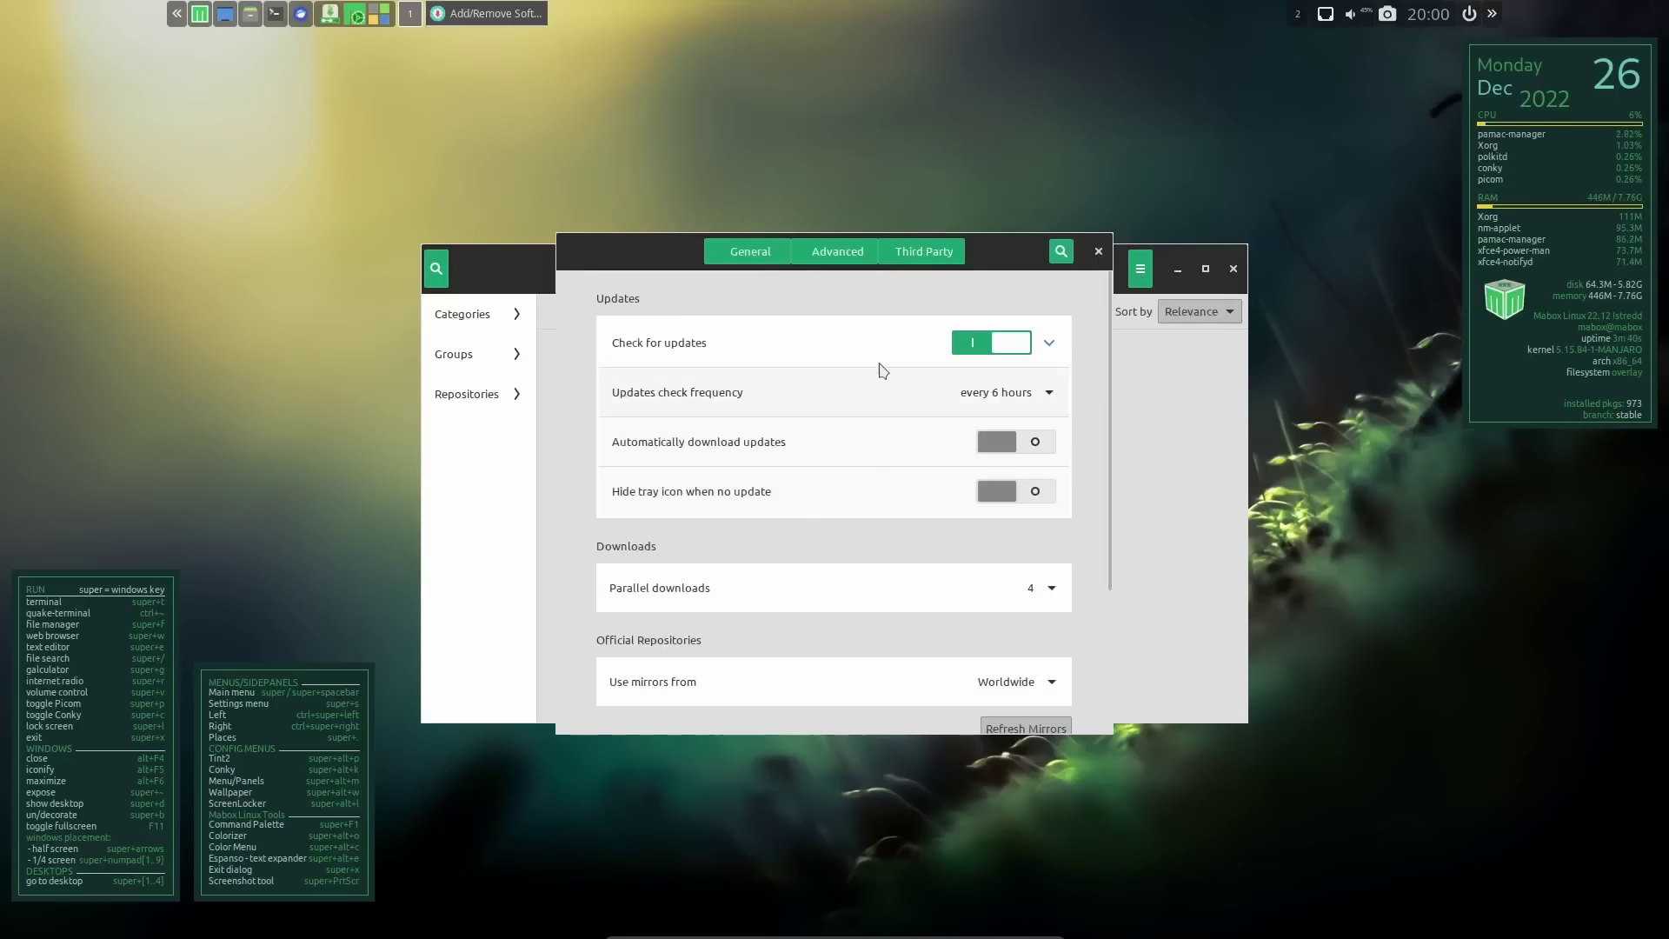
left_click(922, 263)
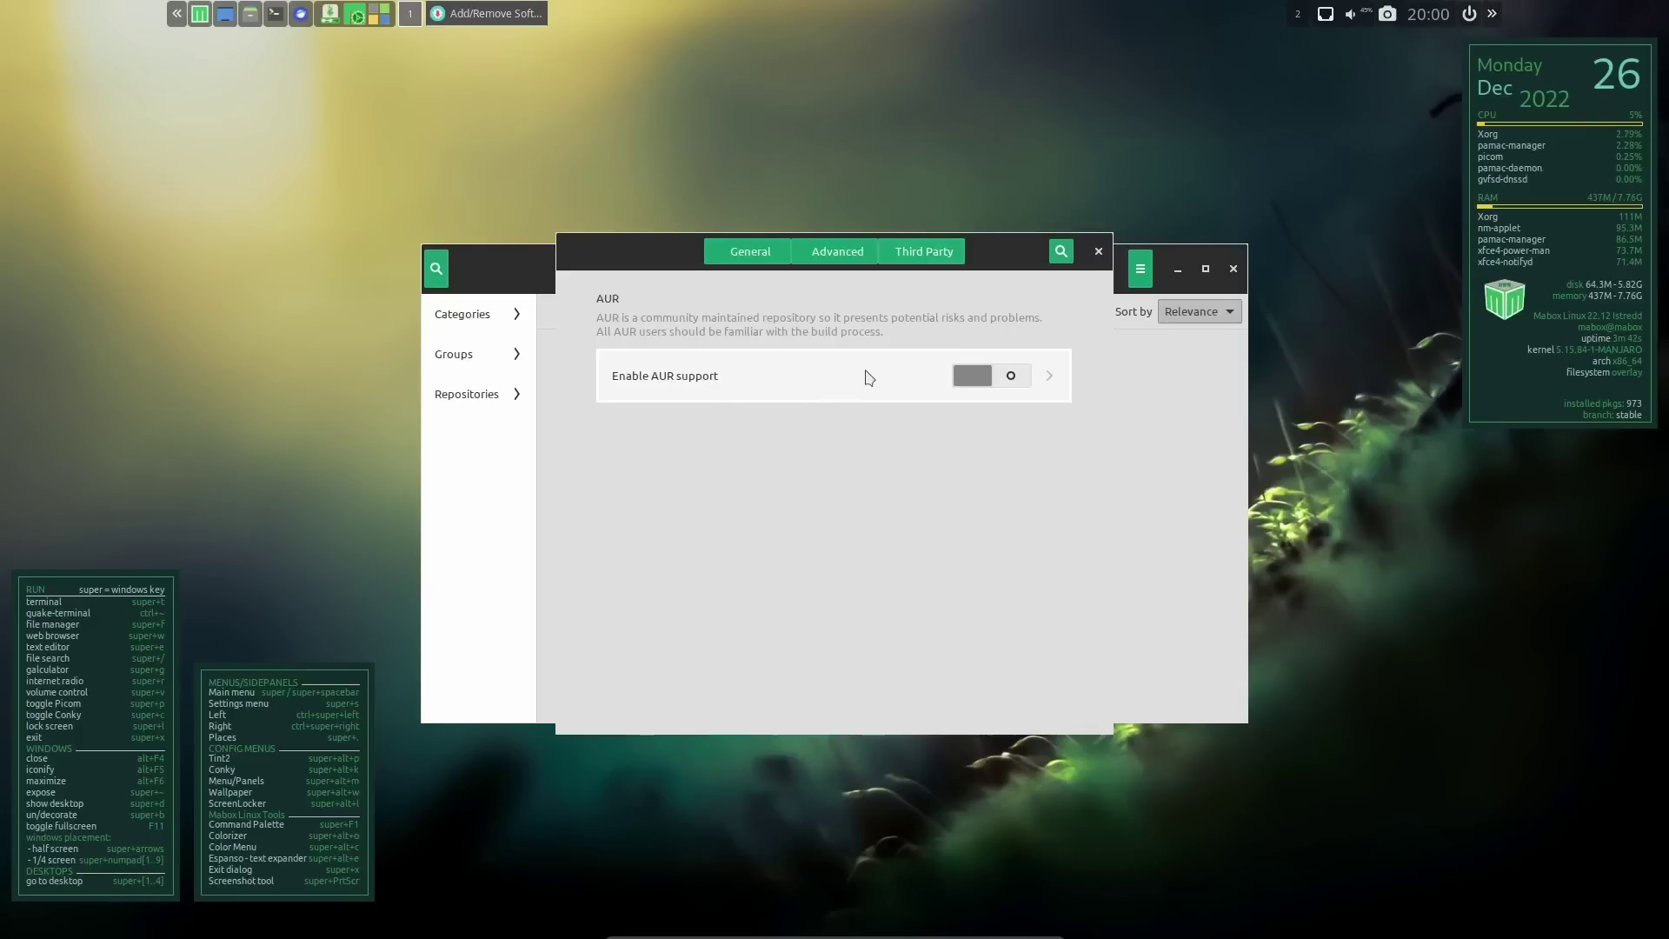
left_click(1011, 380)
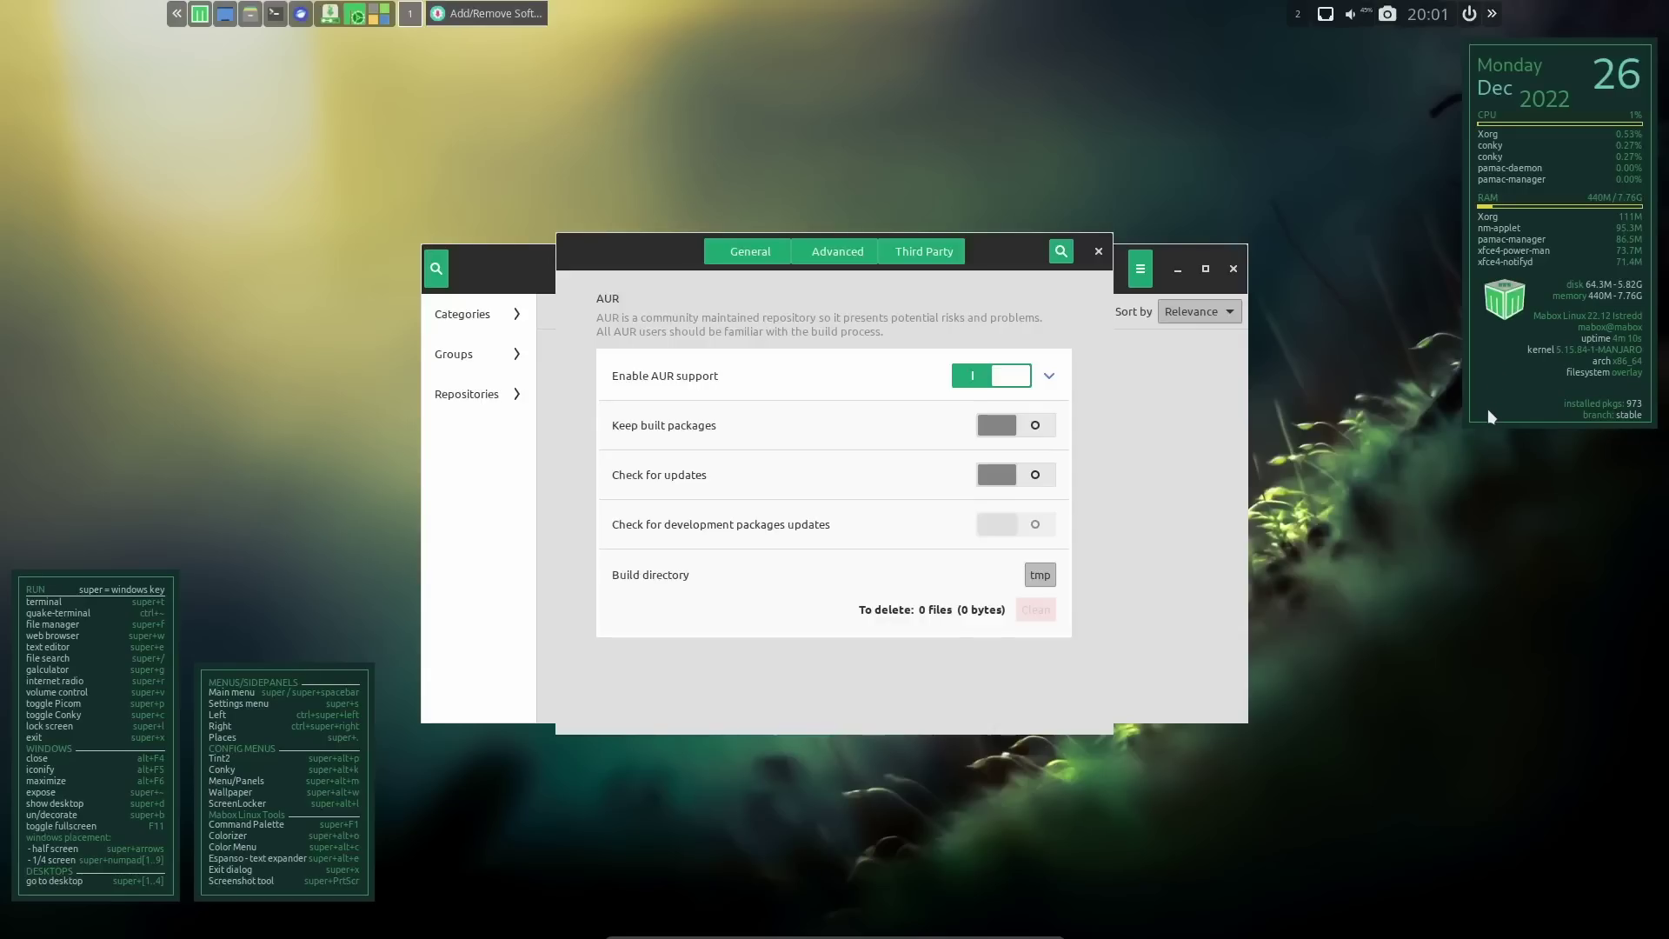
left_click(976, 380)
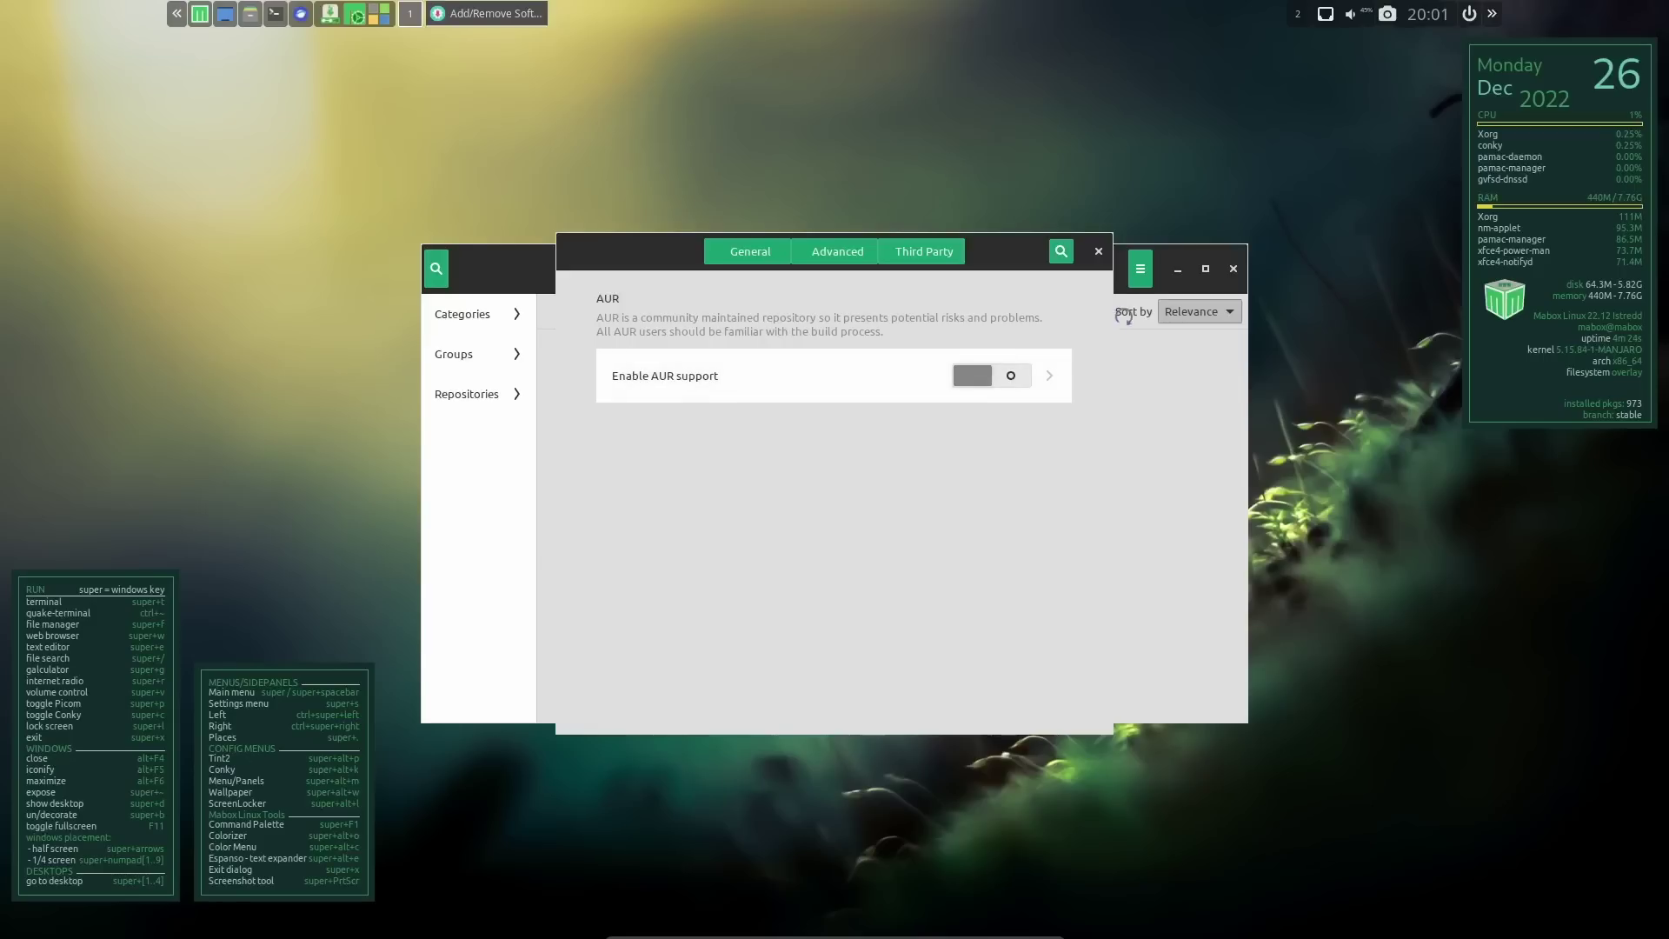
left_click(1099, 251)
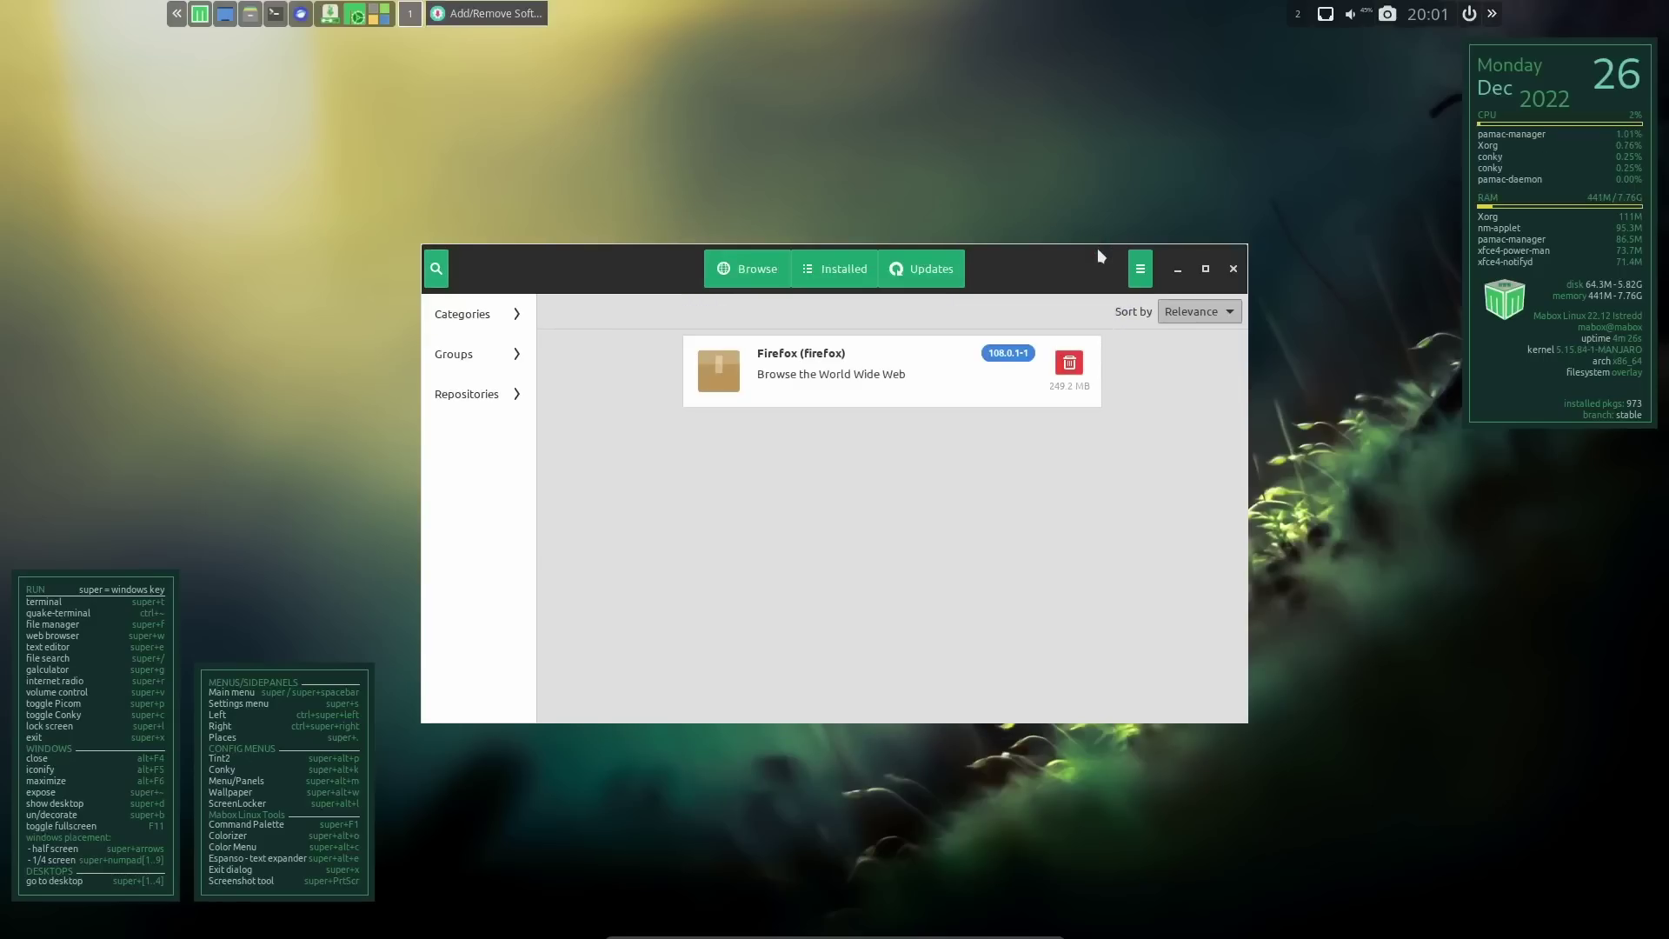
Search the software manager for "gimp" and close the window
left_click(436, 269)
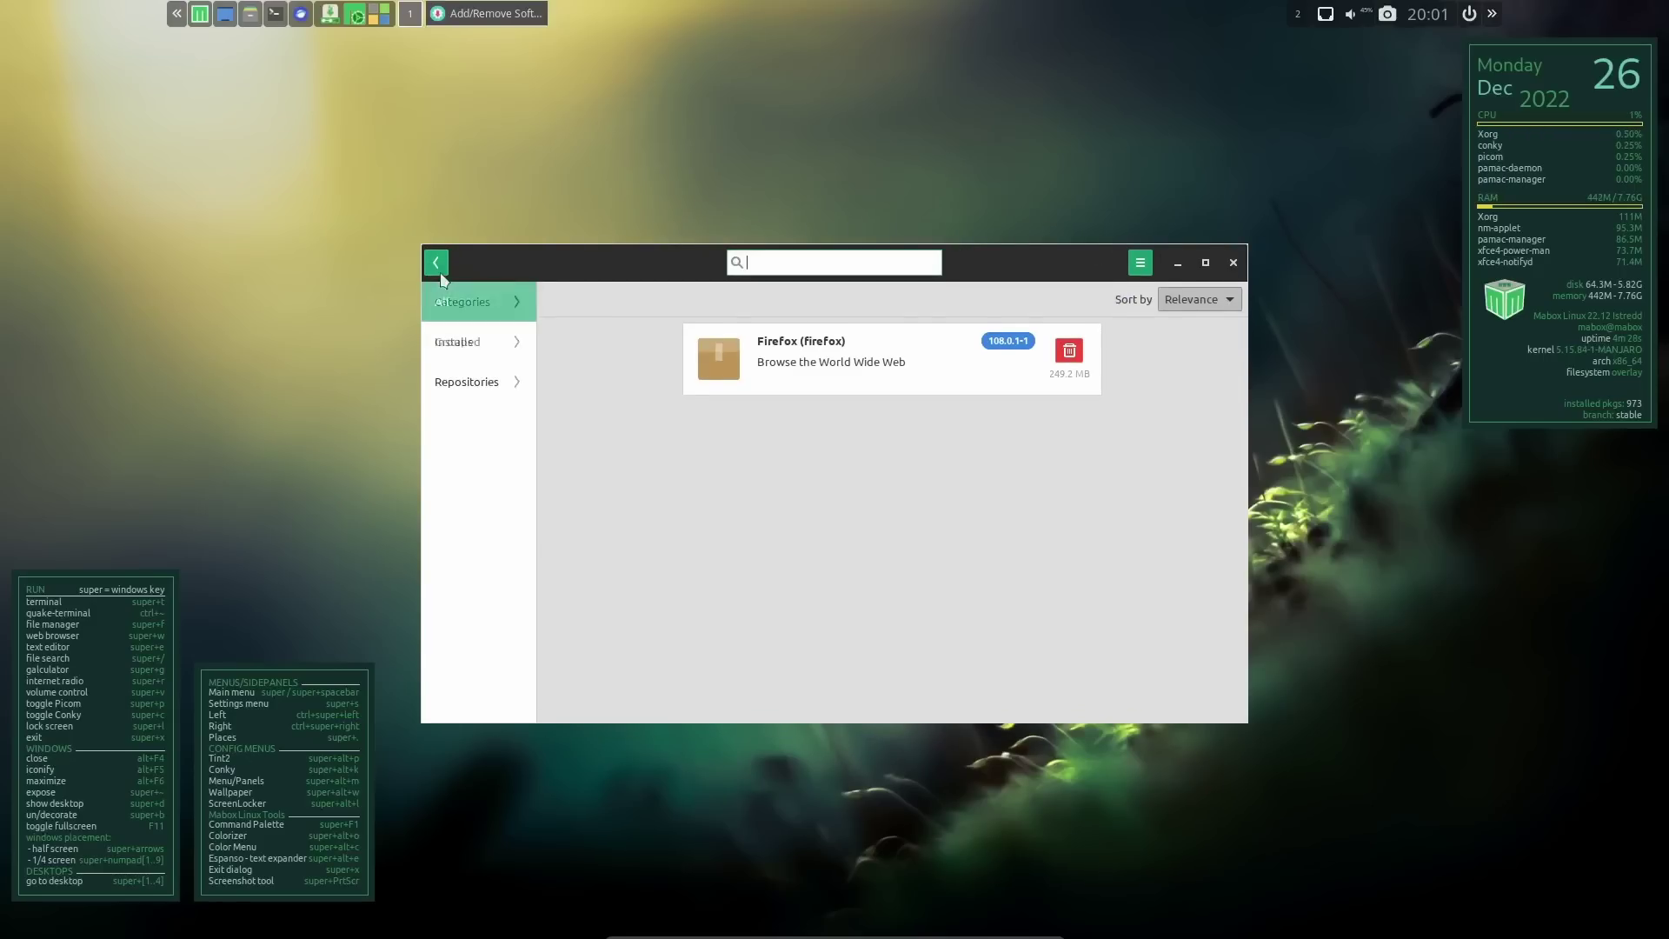
type("gimp")
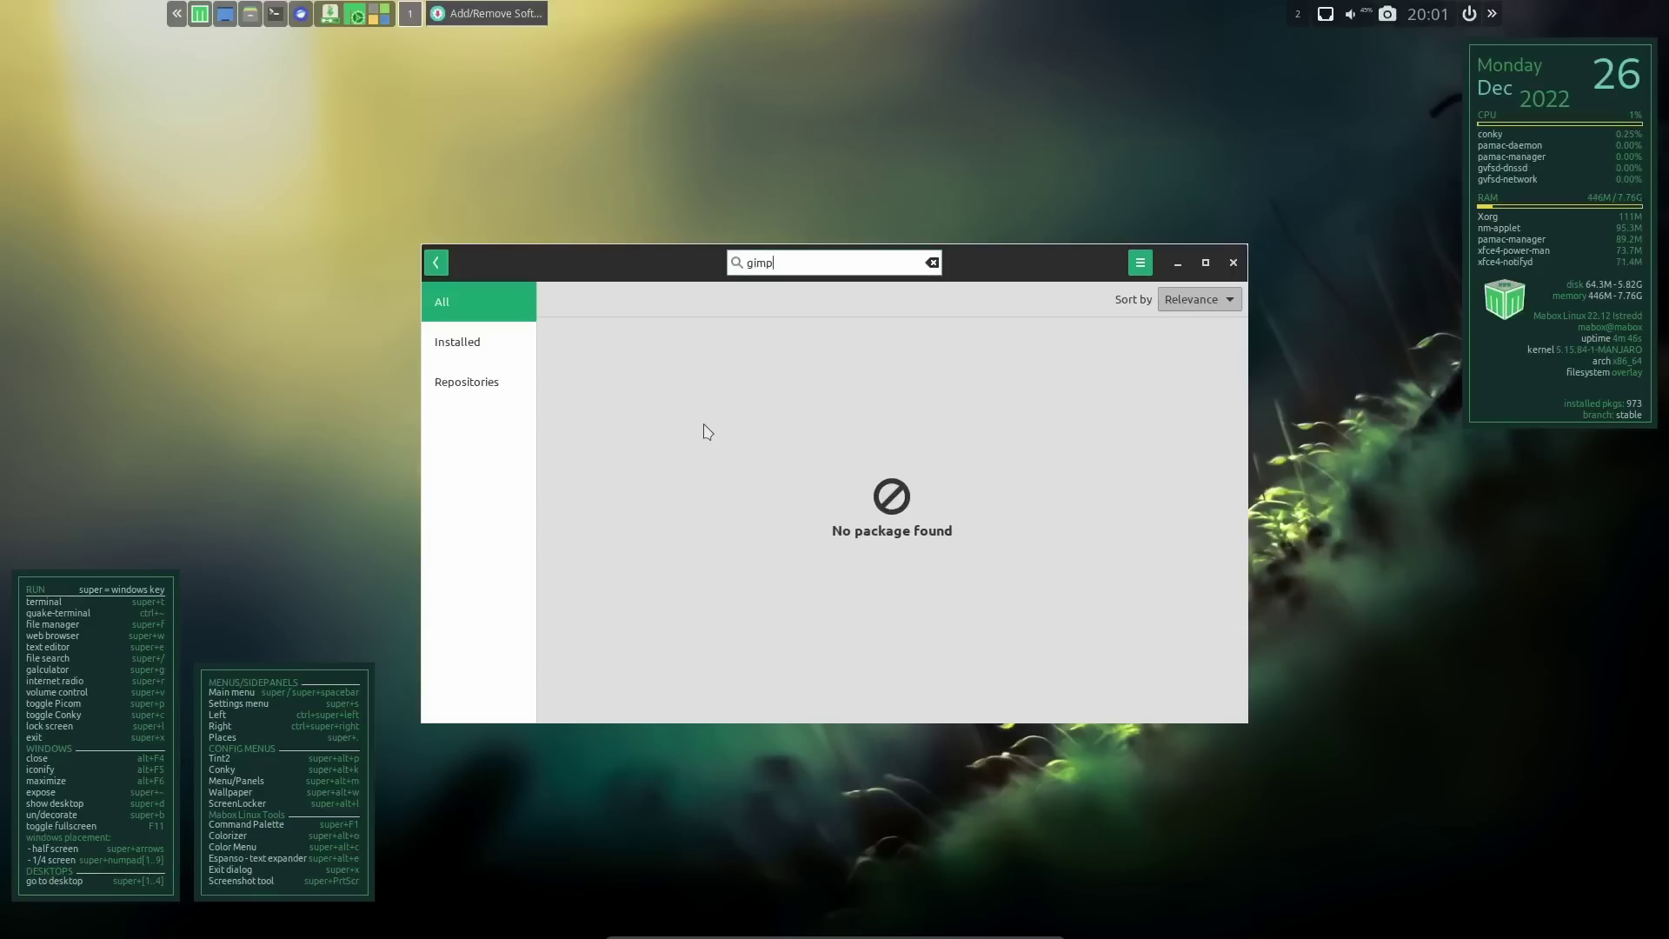
left_click(1234, 262)
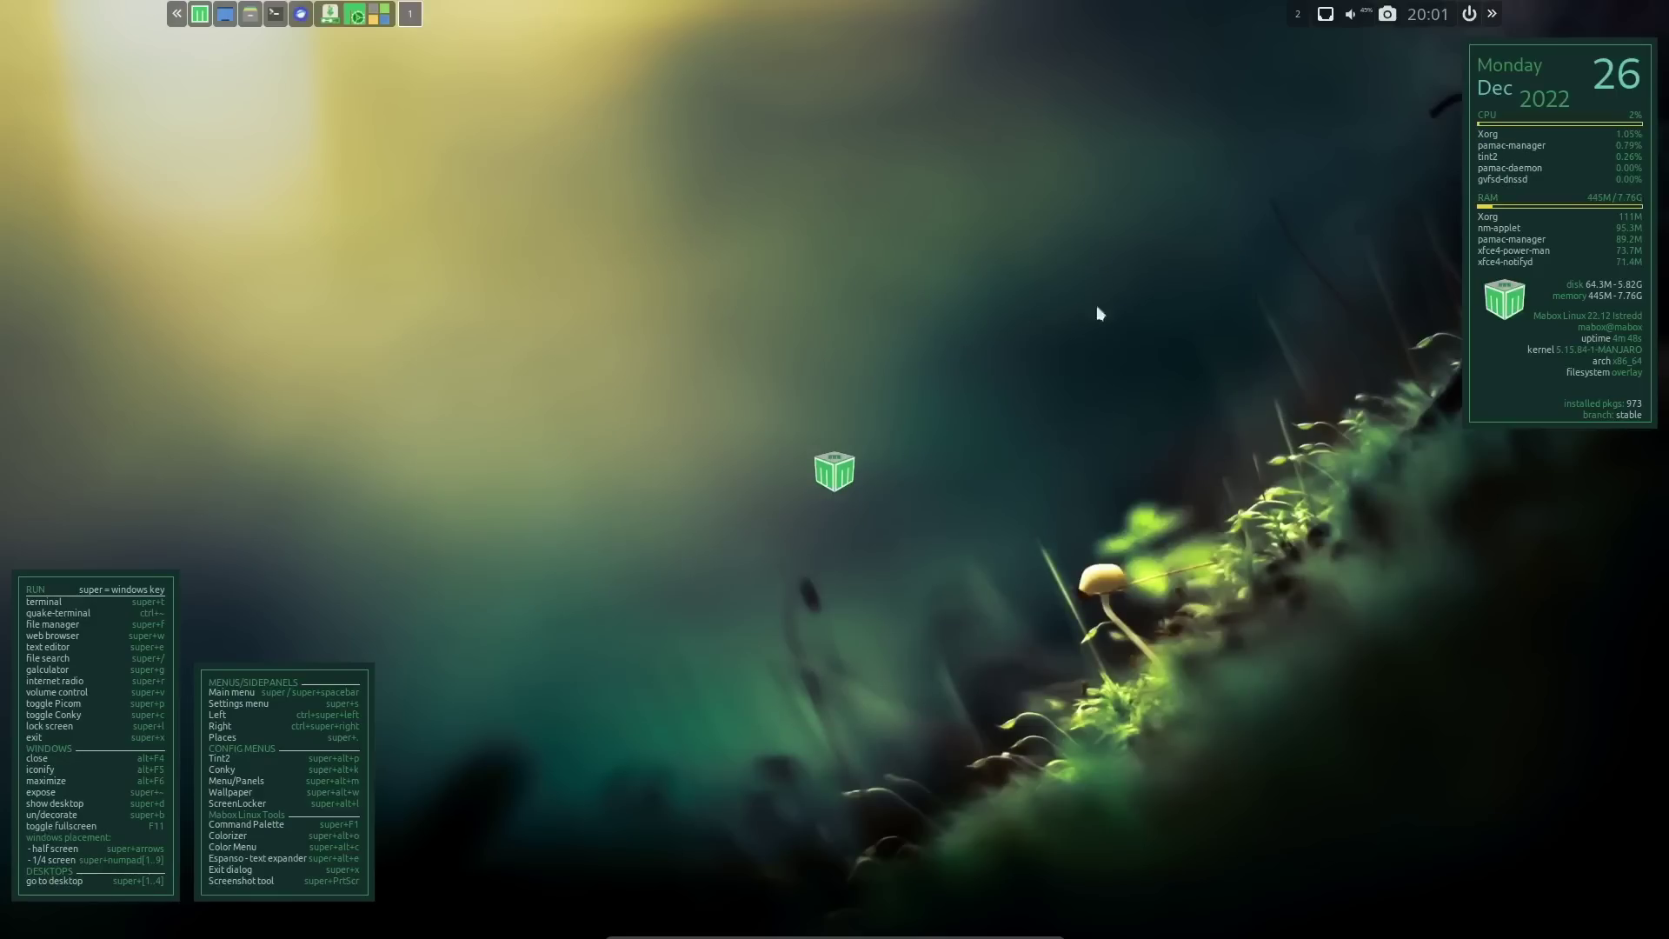
Examine the main menu's Mabox Config entries, including the Tint2 panels options, and go on to the Accessories applications
right_click(928, 219)
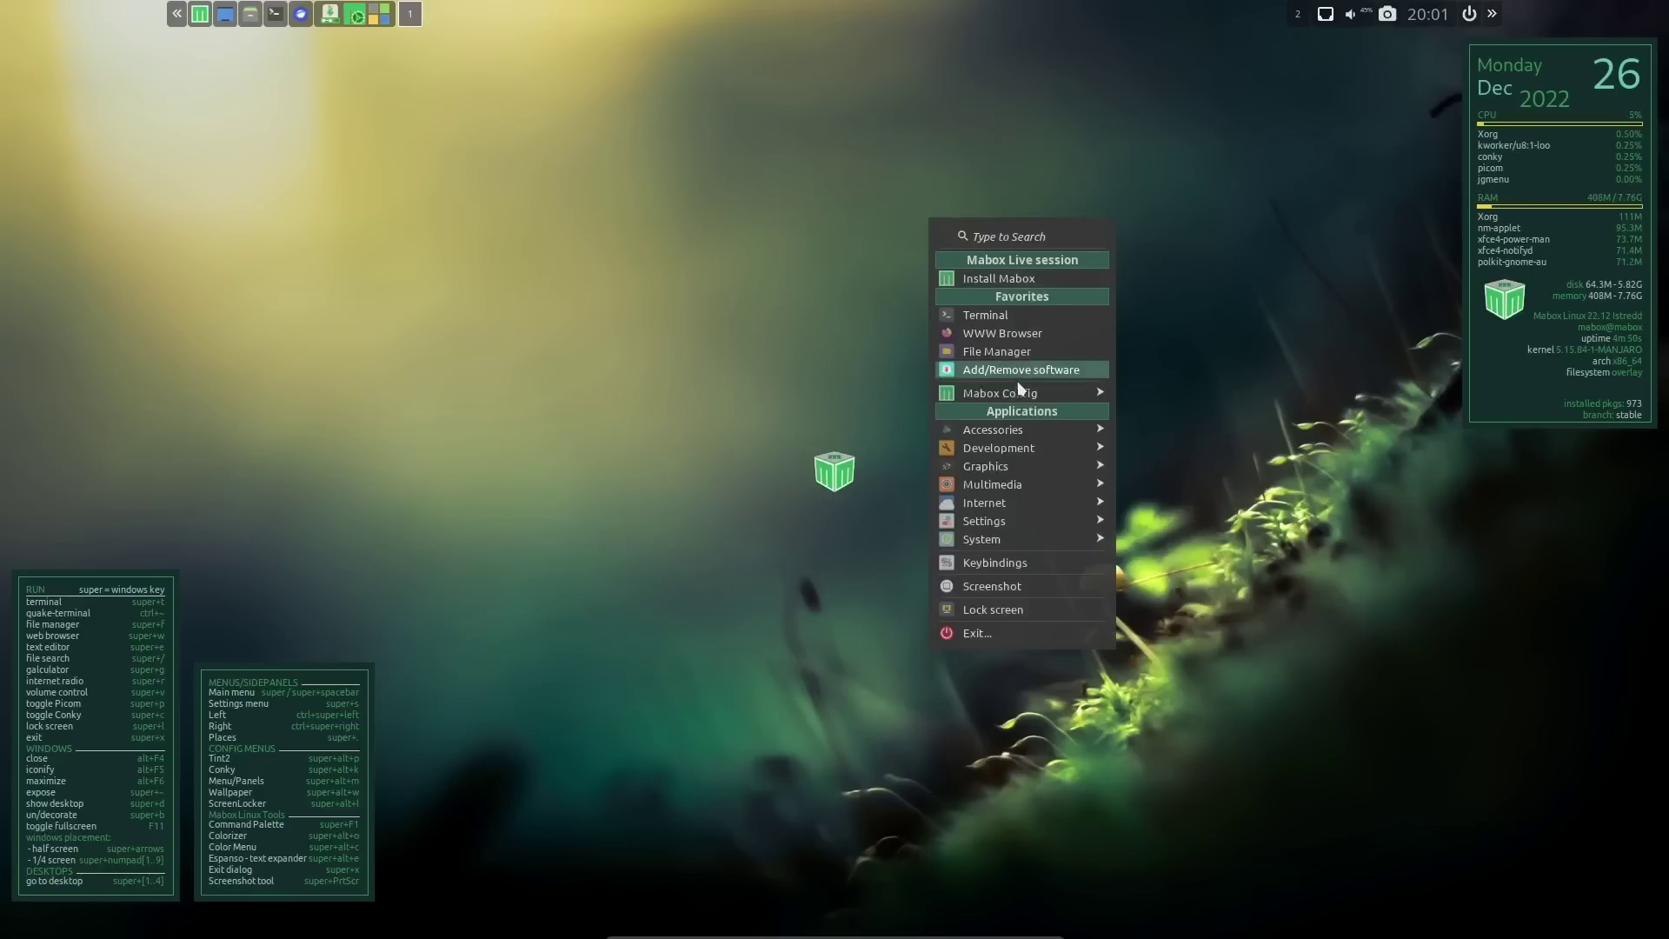
mouse_move(1023, 395)
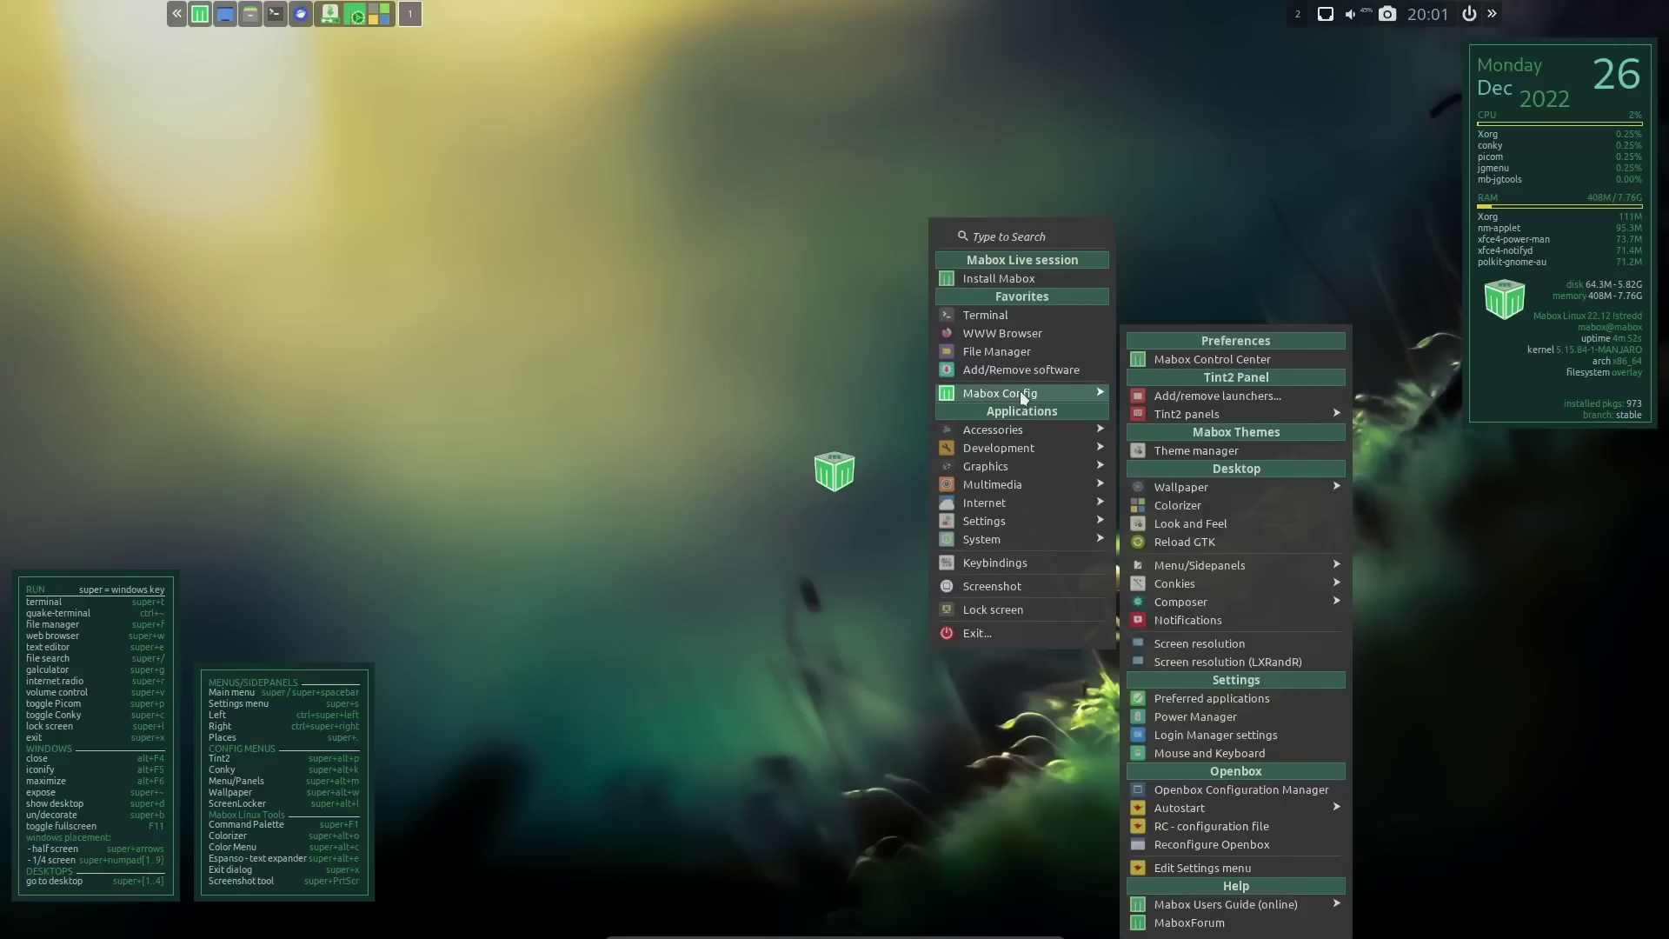
mouse_move(1180, 418)
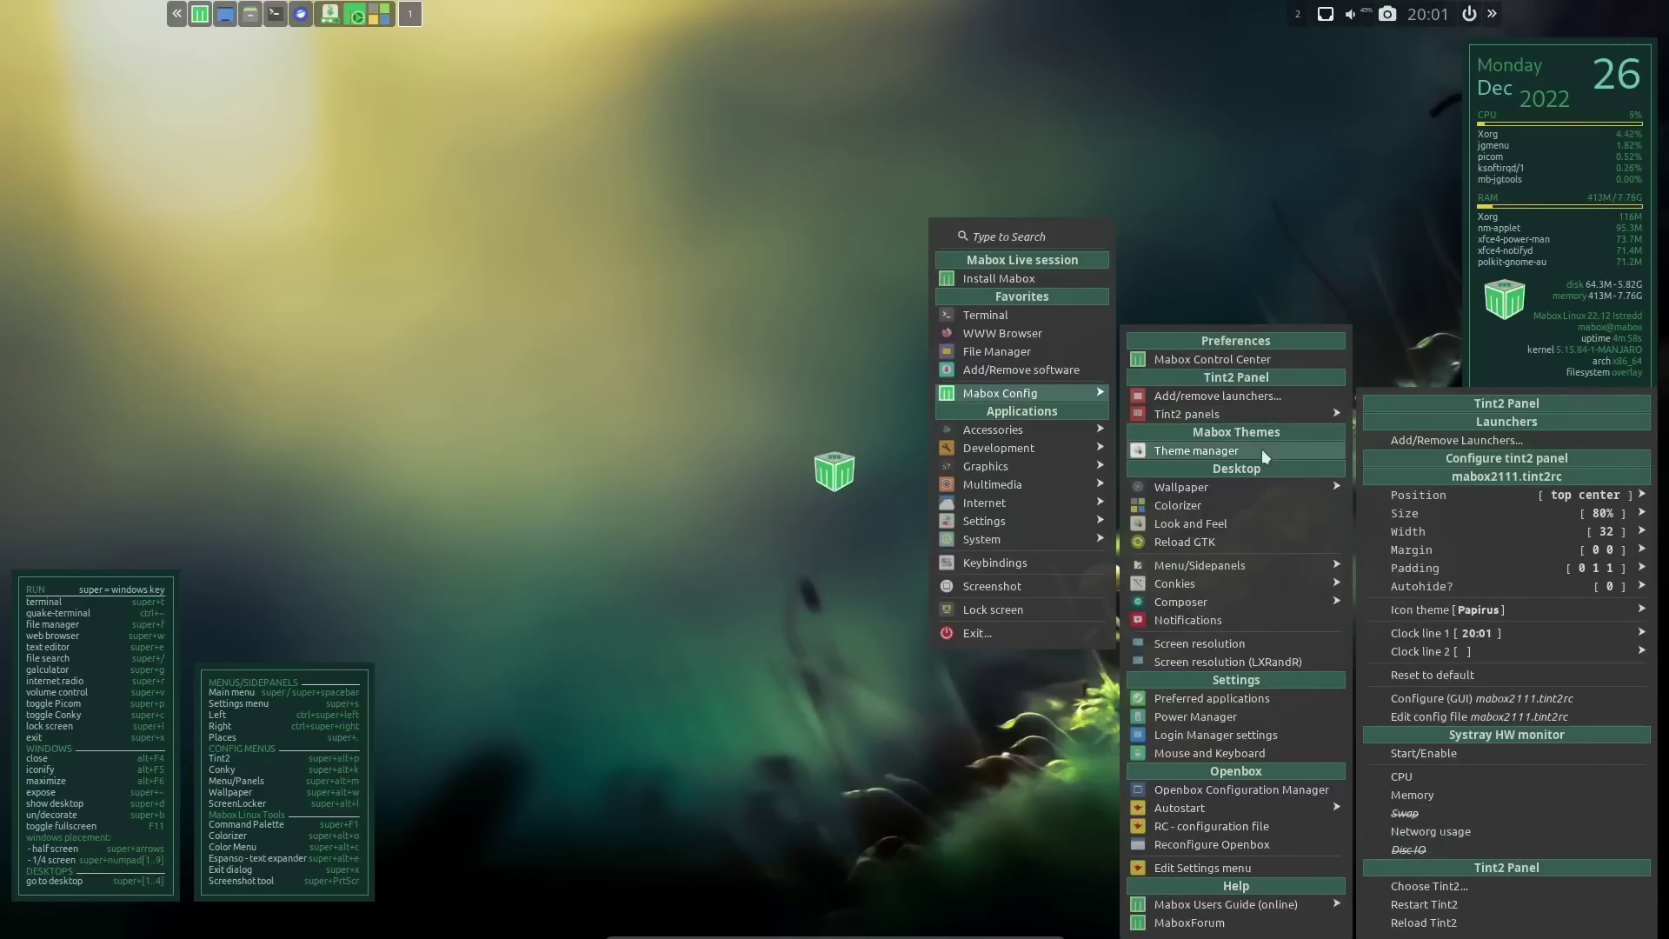
mouse_move(1237, 492)
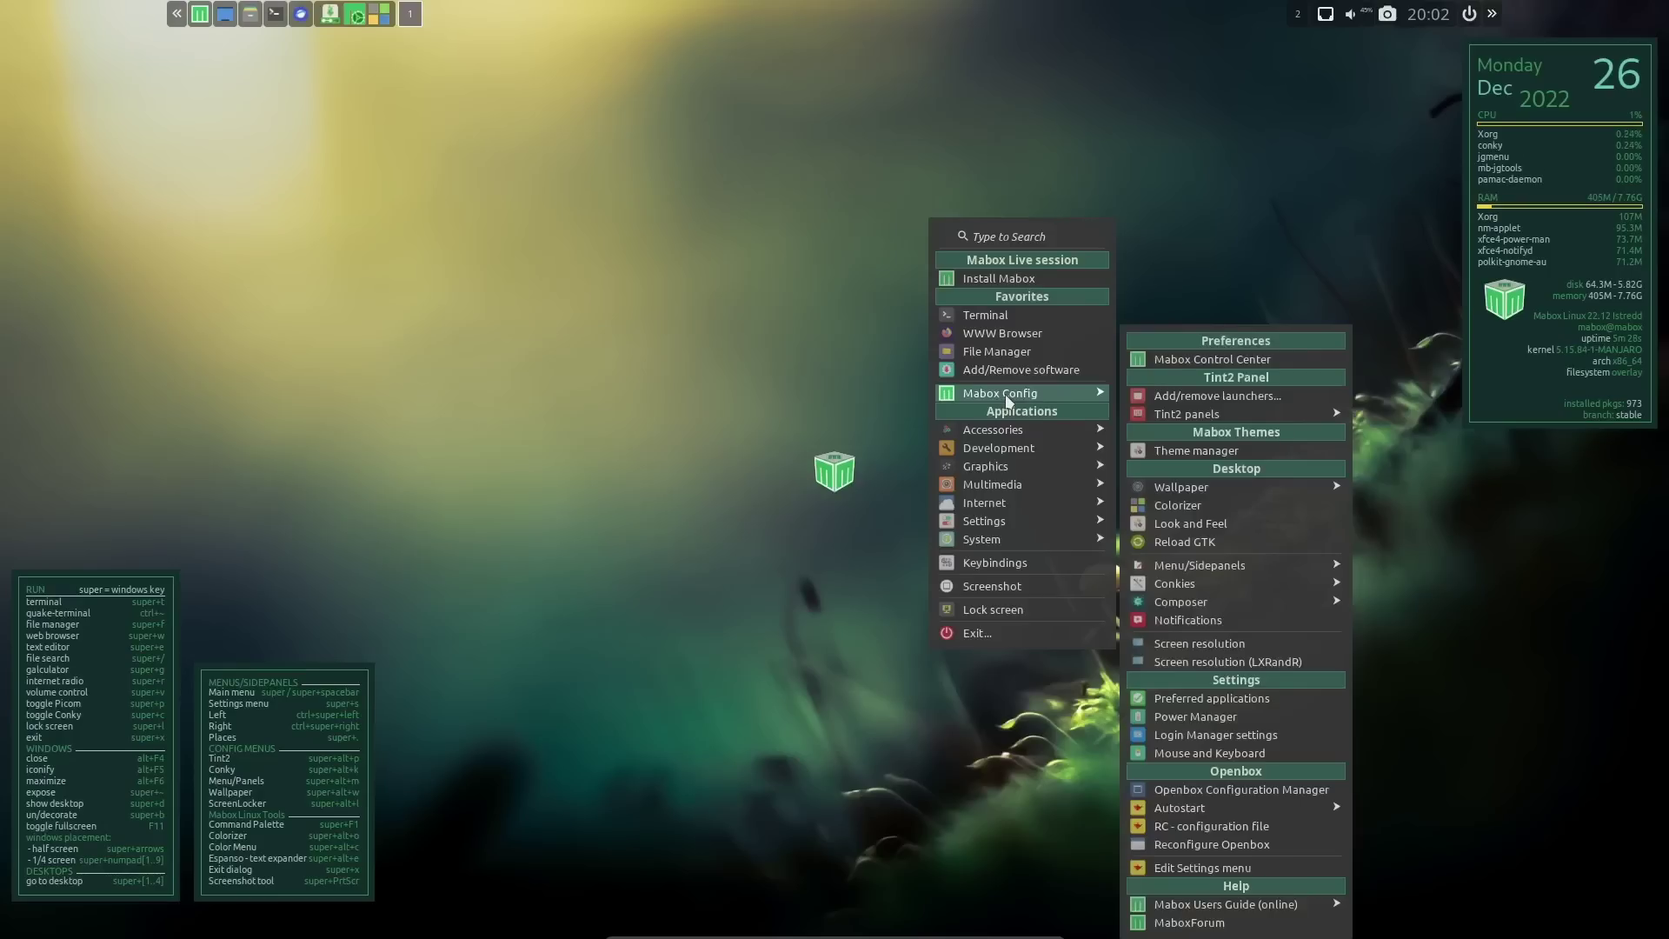
mouse_move(1039, 436)
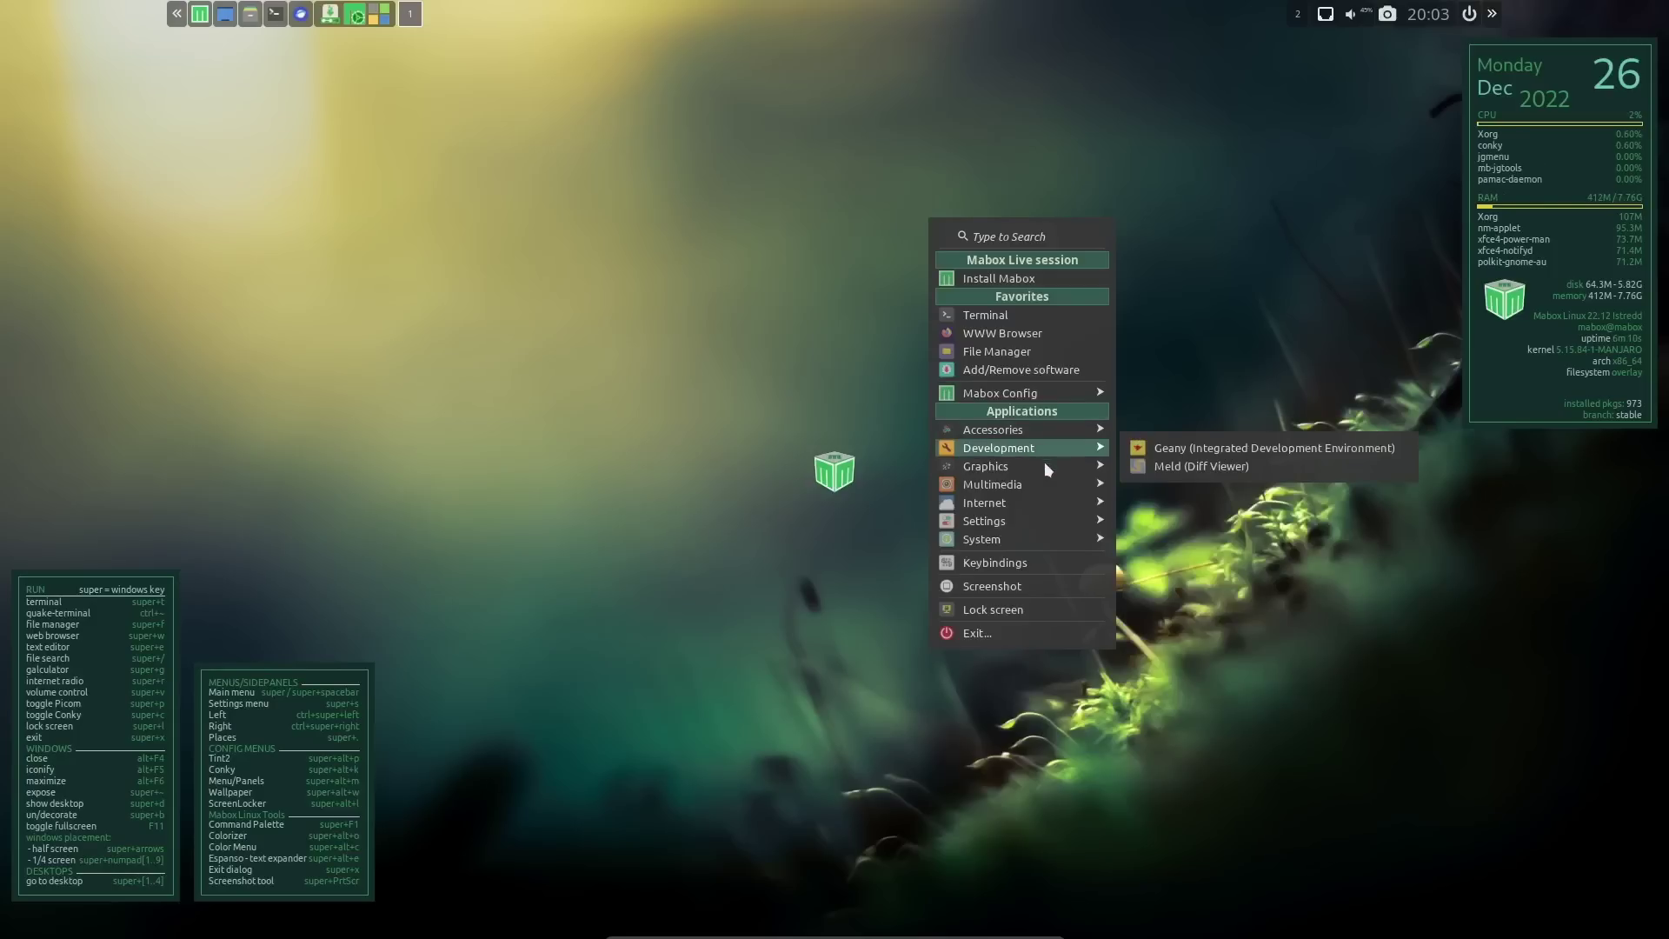
Launch Flameshot from the Graphics applications and select a capture area of about 1227 by 736 pixels on the desktop
mouse_move(1051, 467)
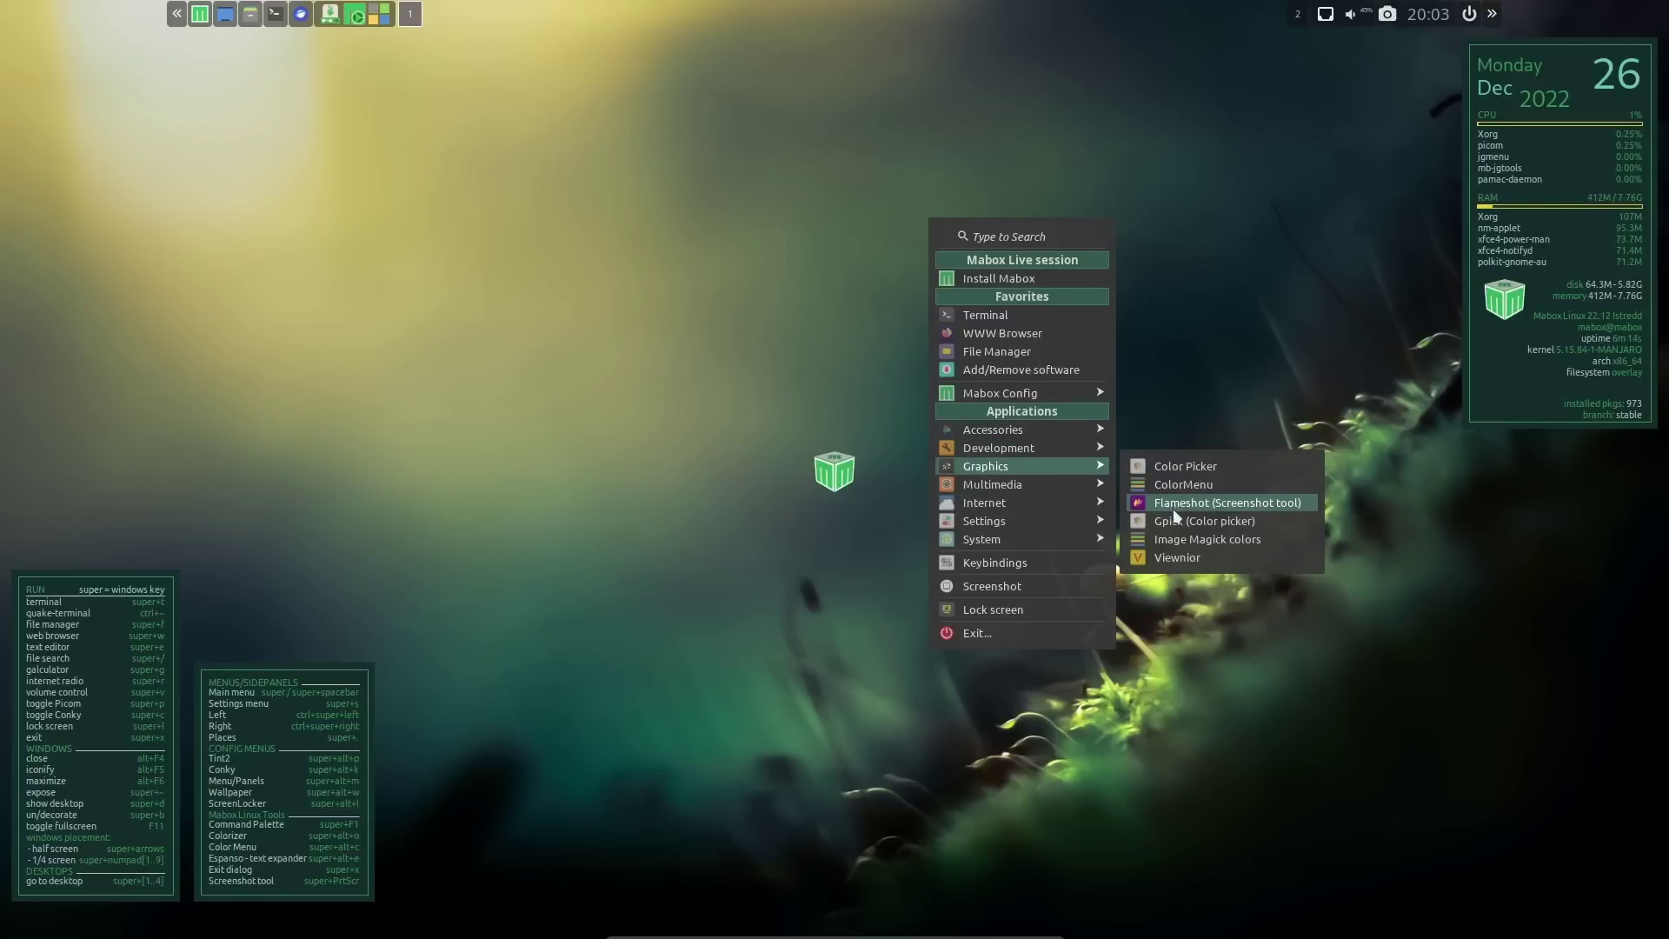
left_click(1172, 507)
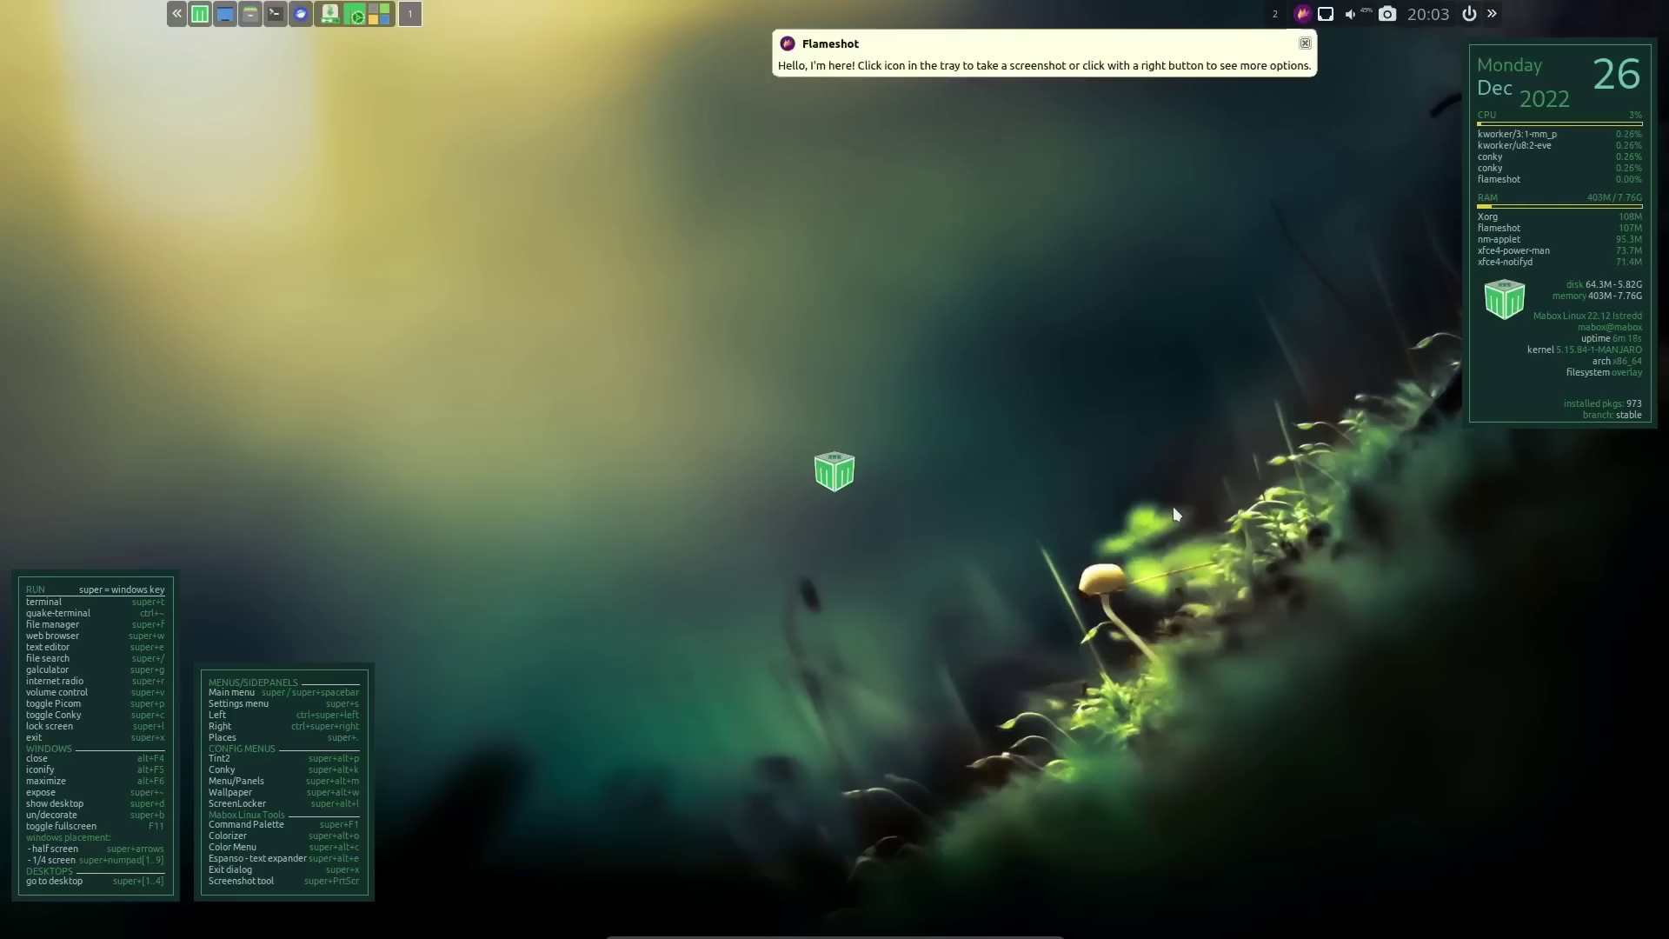
left_click(1302, 15)
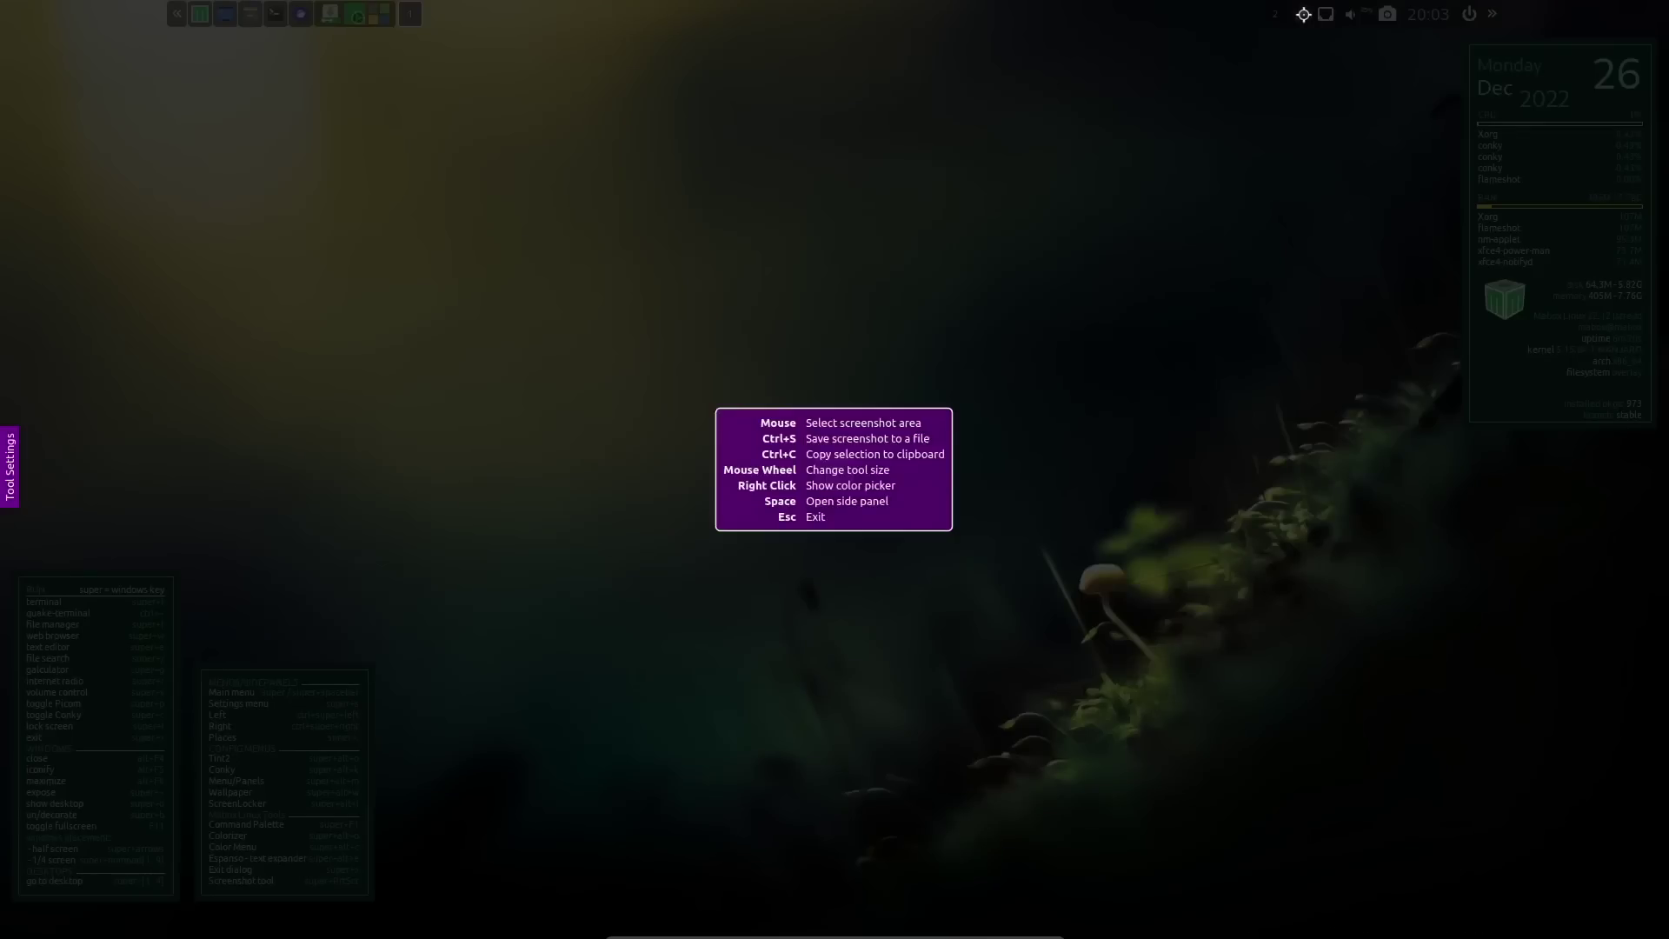
left_click_drag(224, 74, 1288, 711)
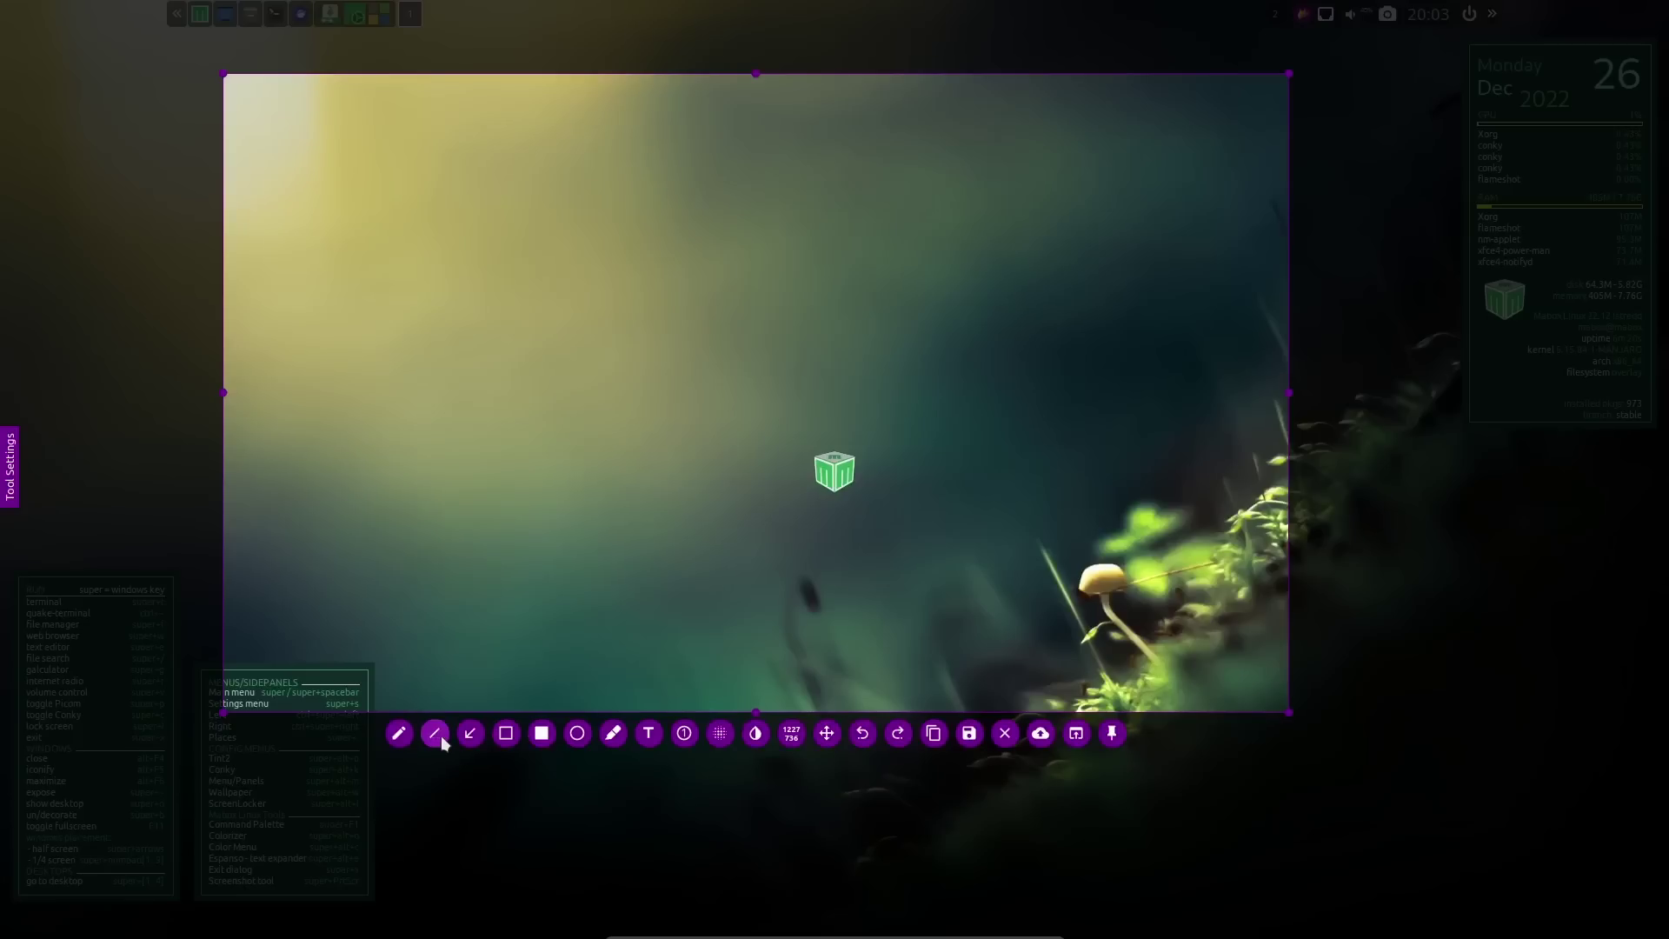
Draw a diagonal red arrow on the capture and handwrite a first name below it with the pencil tool
left_click(470, 738)
left_click_drag(600, 382, 908, 271)
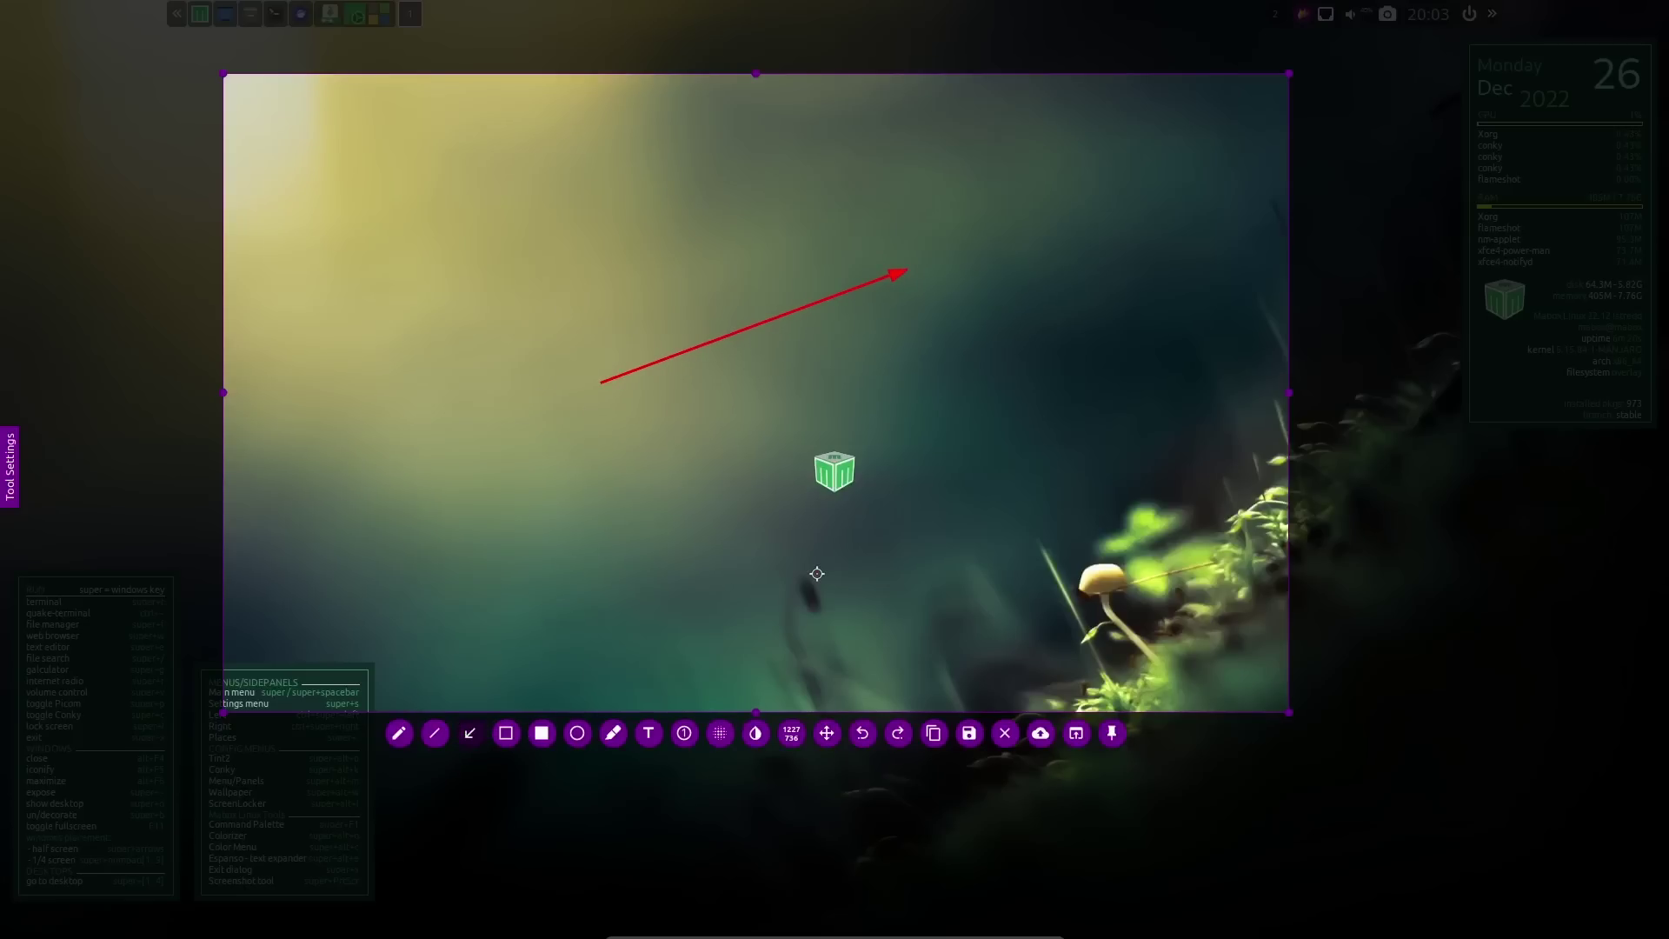
left_click(398, 733)
left_click_drag(894, 362, 896, 513)
left_click_drag(830, 379, 1030, 313)
mouse_move(928, 467)
left_mouse_down()
mouse_move(935, 487)
mouse_move(956, 411)
mouse_move(1054, 440)
mouse_move(1091, 396)
mouse_move(1130, 584)
left_mouse_up()
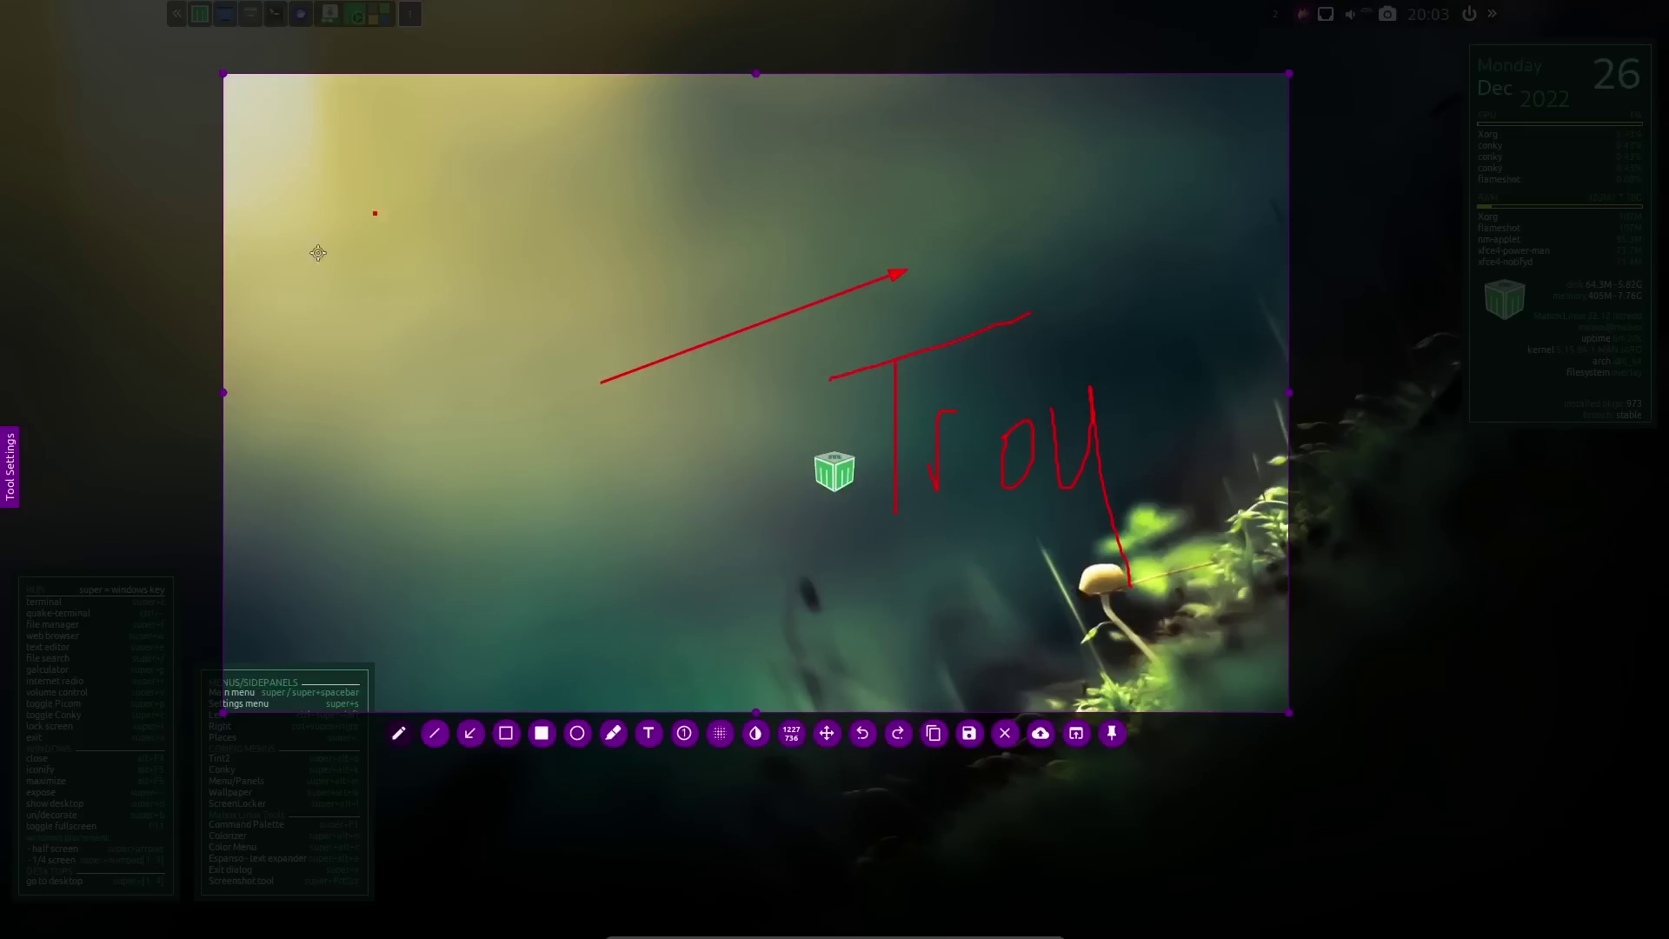
left_click(598, 525)
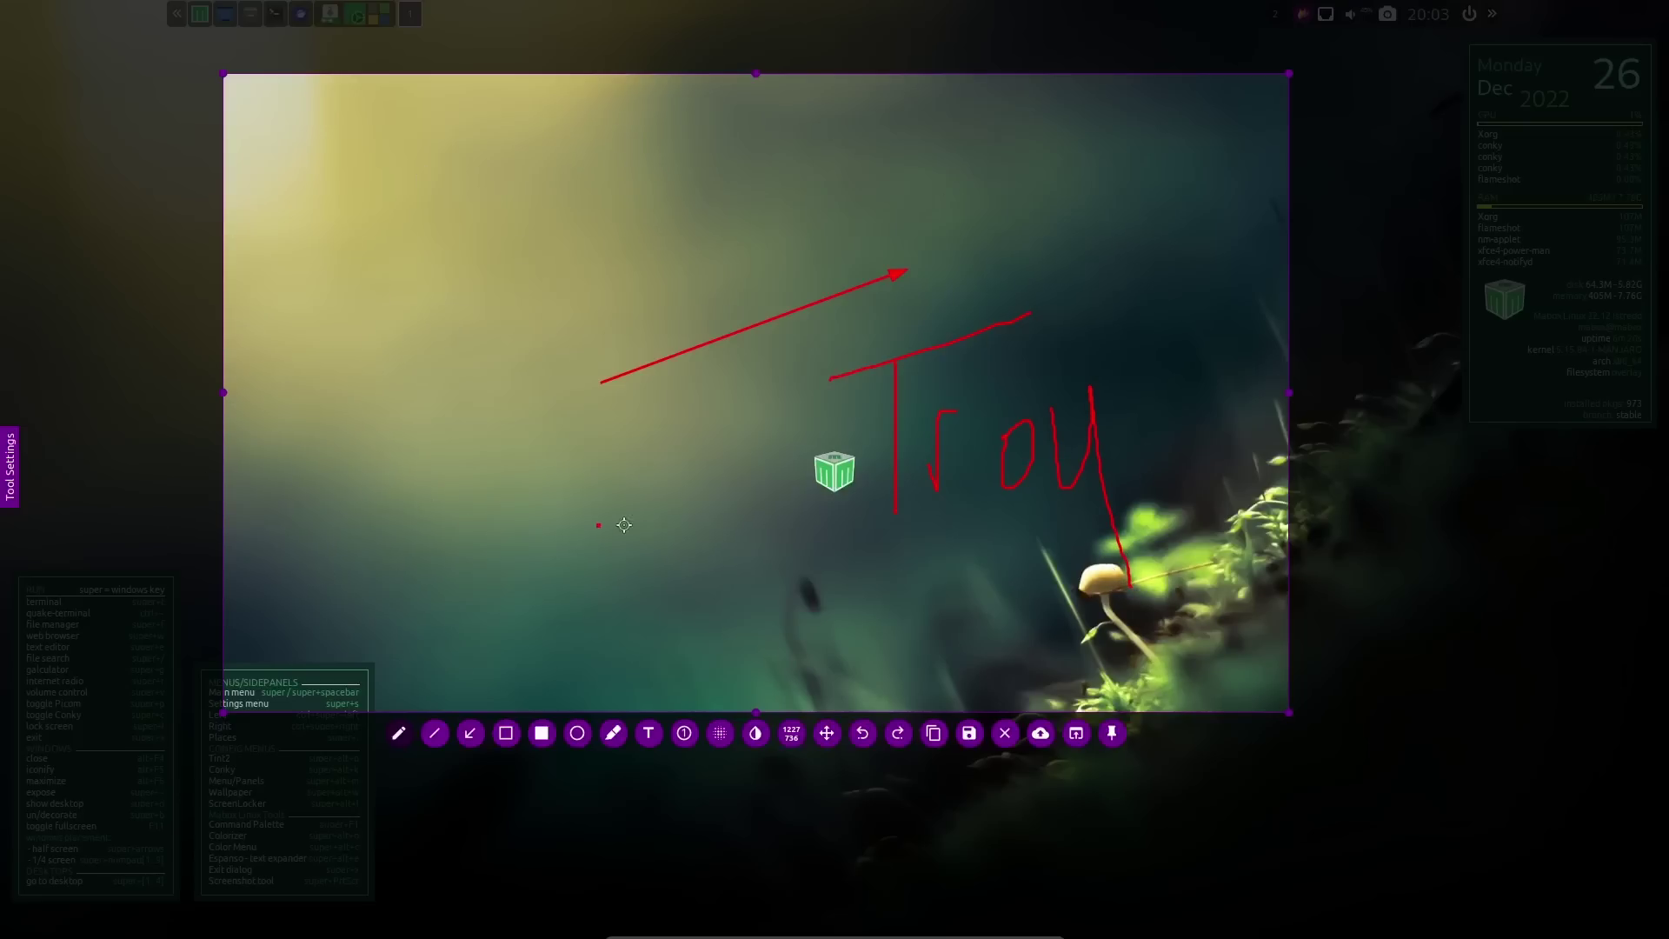
Add the text "EbuzzCentral" to the capture below the desktop logo and exit without saving the screenshot
left_click(648, 733)
left_click(858, 611)
type("EbuzzCentral")
left_click(1005, 733)
View the Multimedia applications in the desktop's main menu and close the menu
right_click(1097, 280)
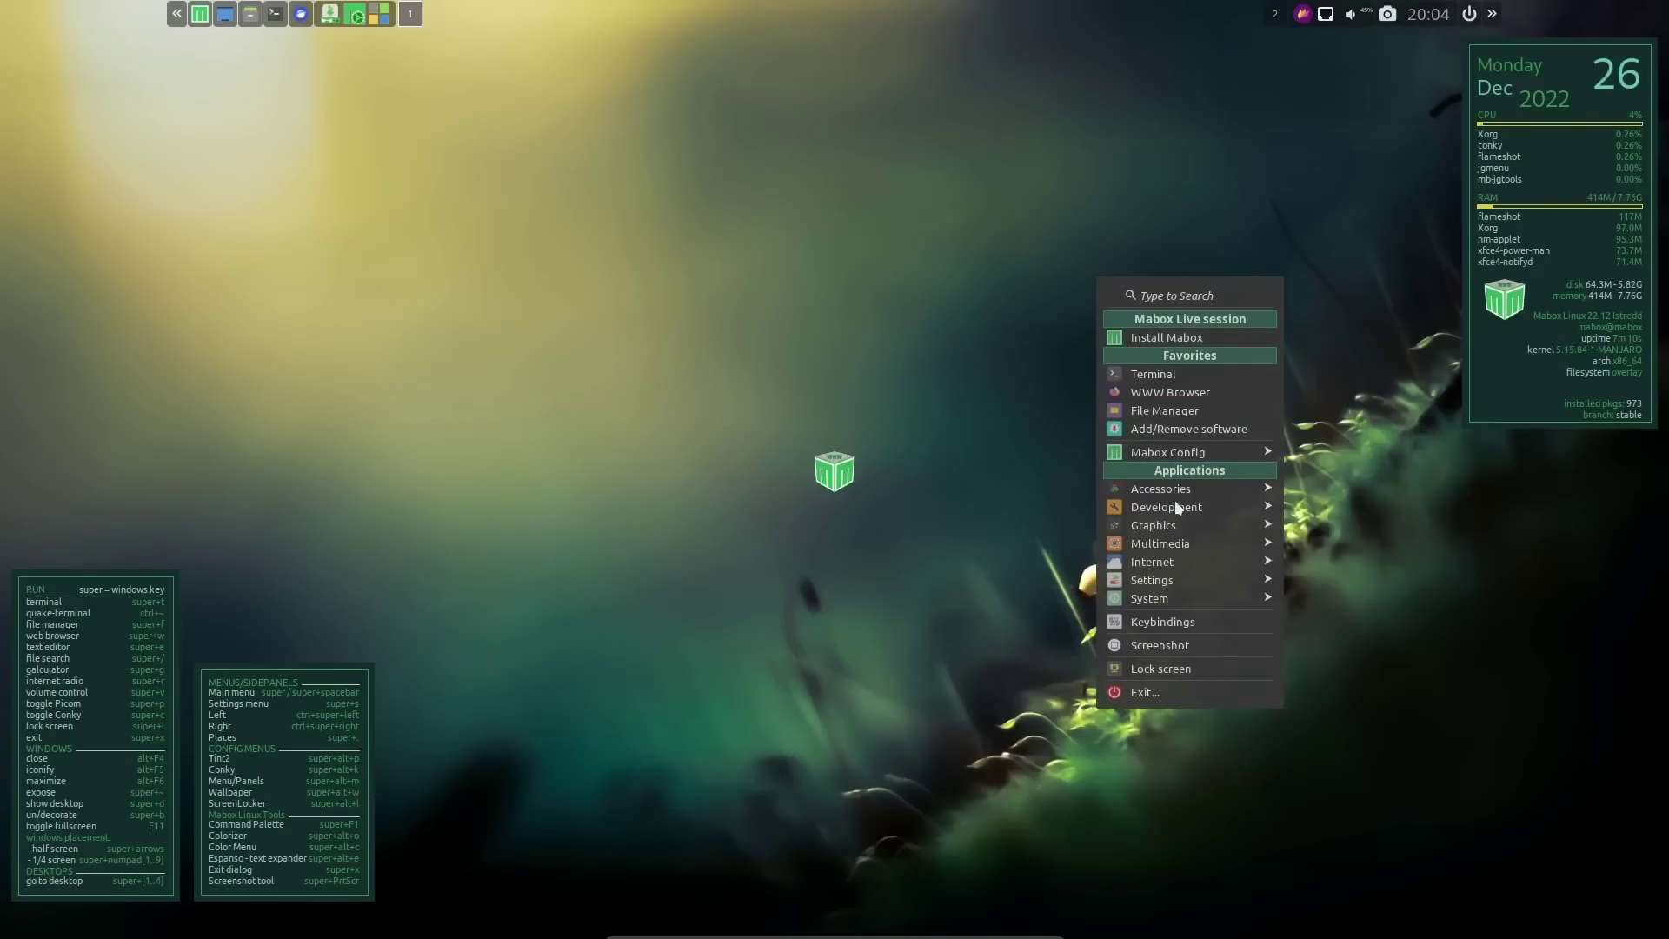
mouse_move(1176, 549)
left_click(1422, 476)
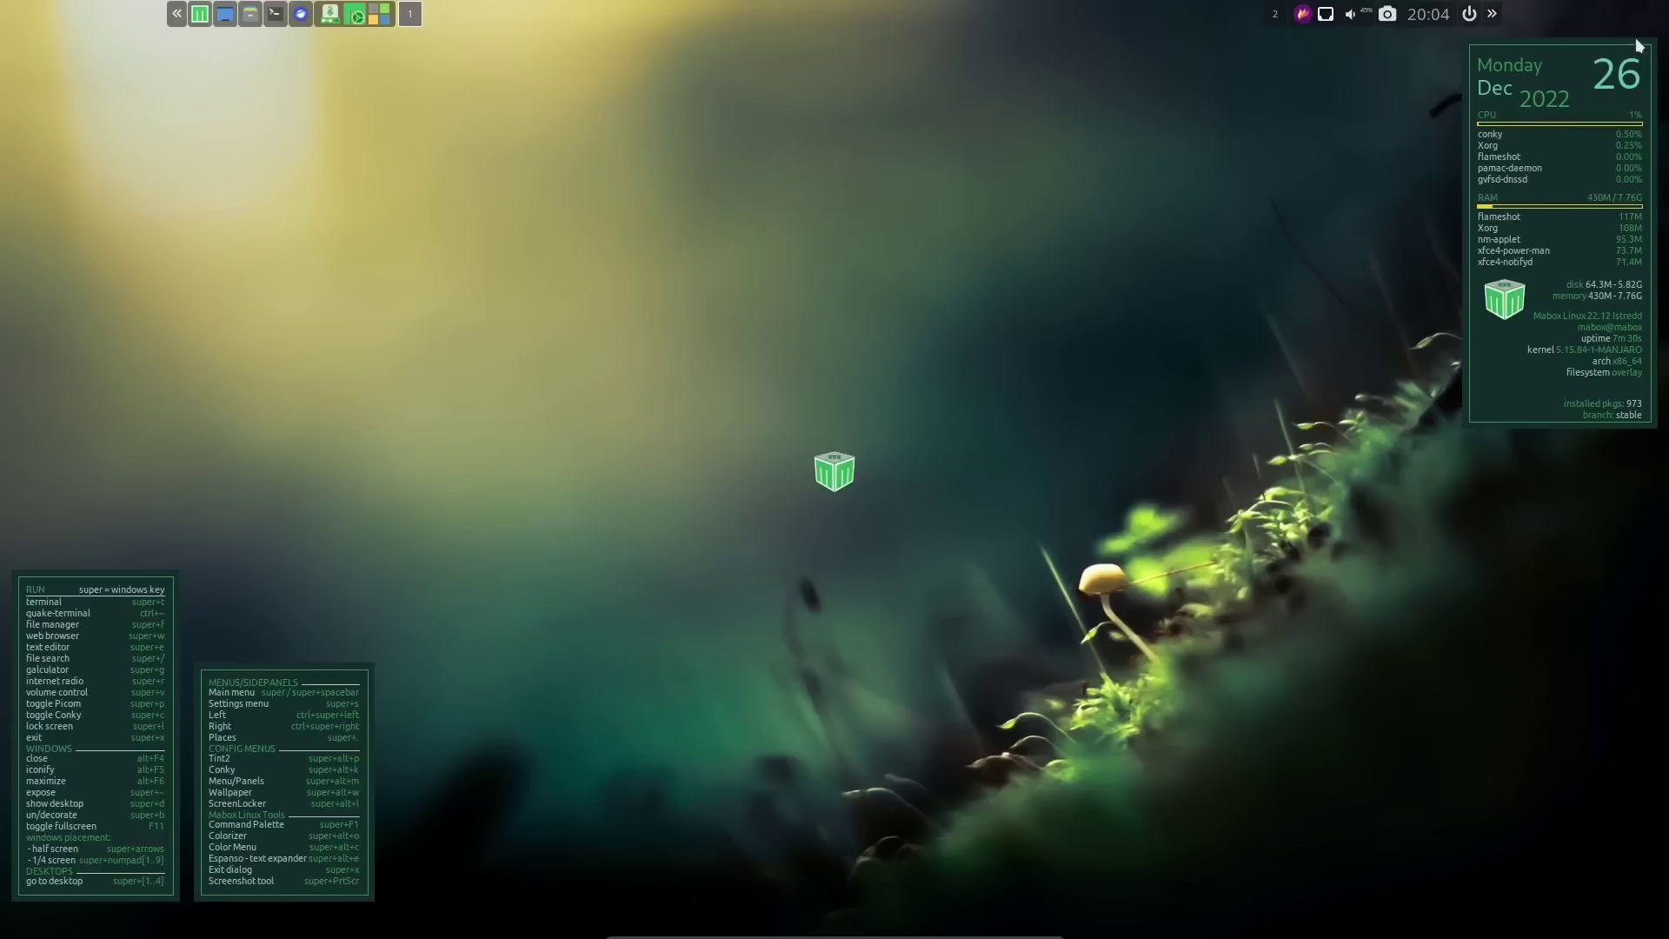
View the Sysinfo Conky's position options, open the dialog for making all Conkies moveable, and close it without saving
right_click(1528, 150)
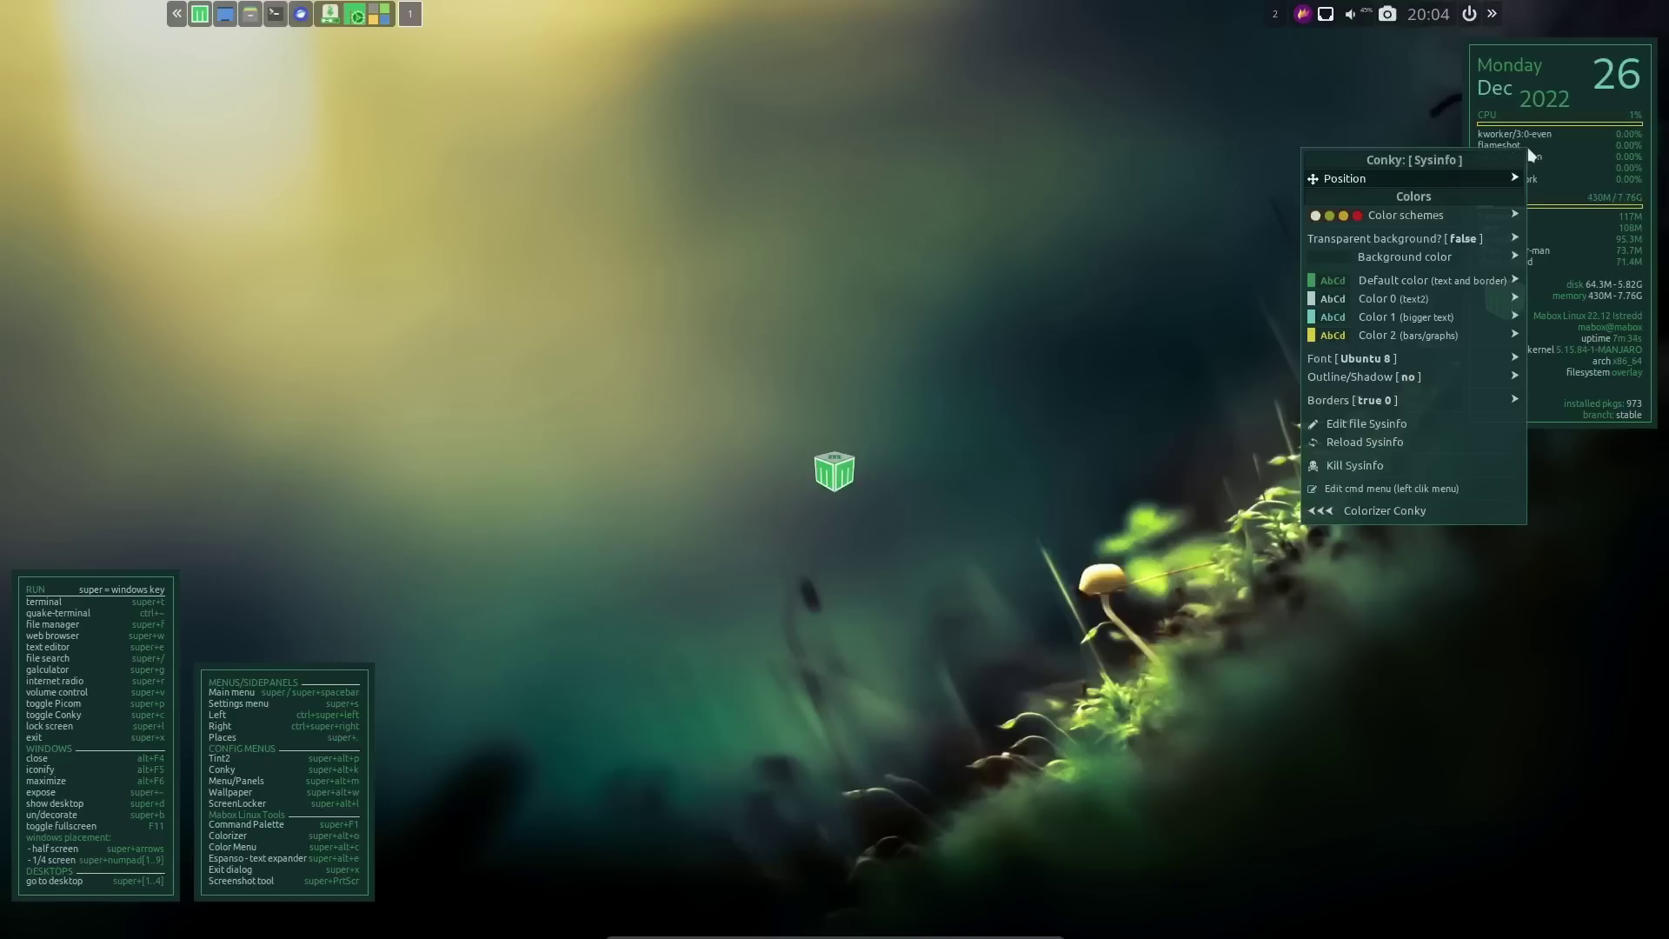
mouse_move(1402, 189)
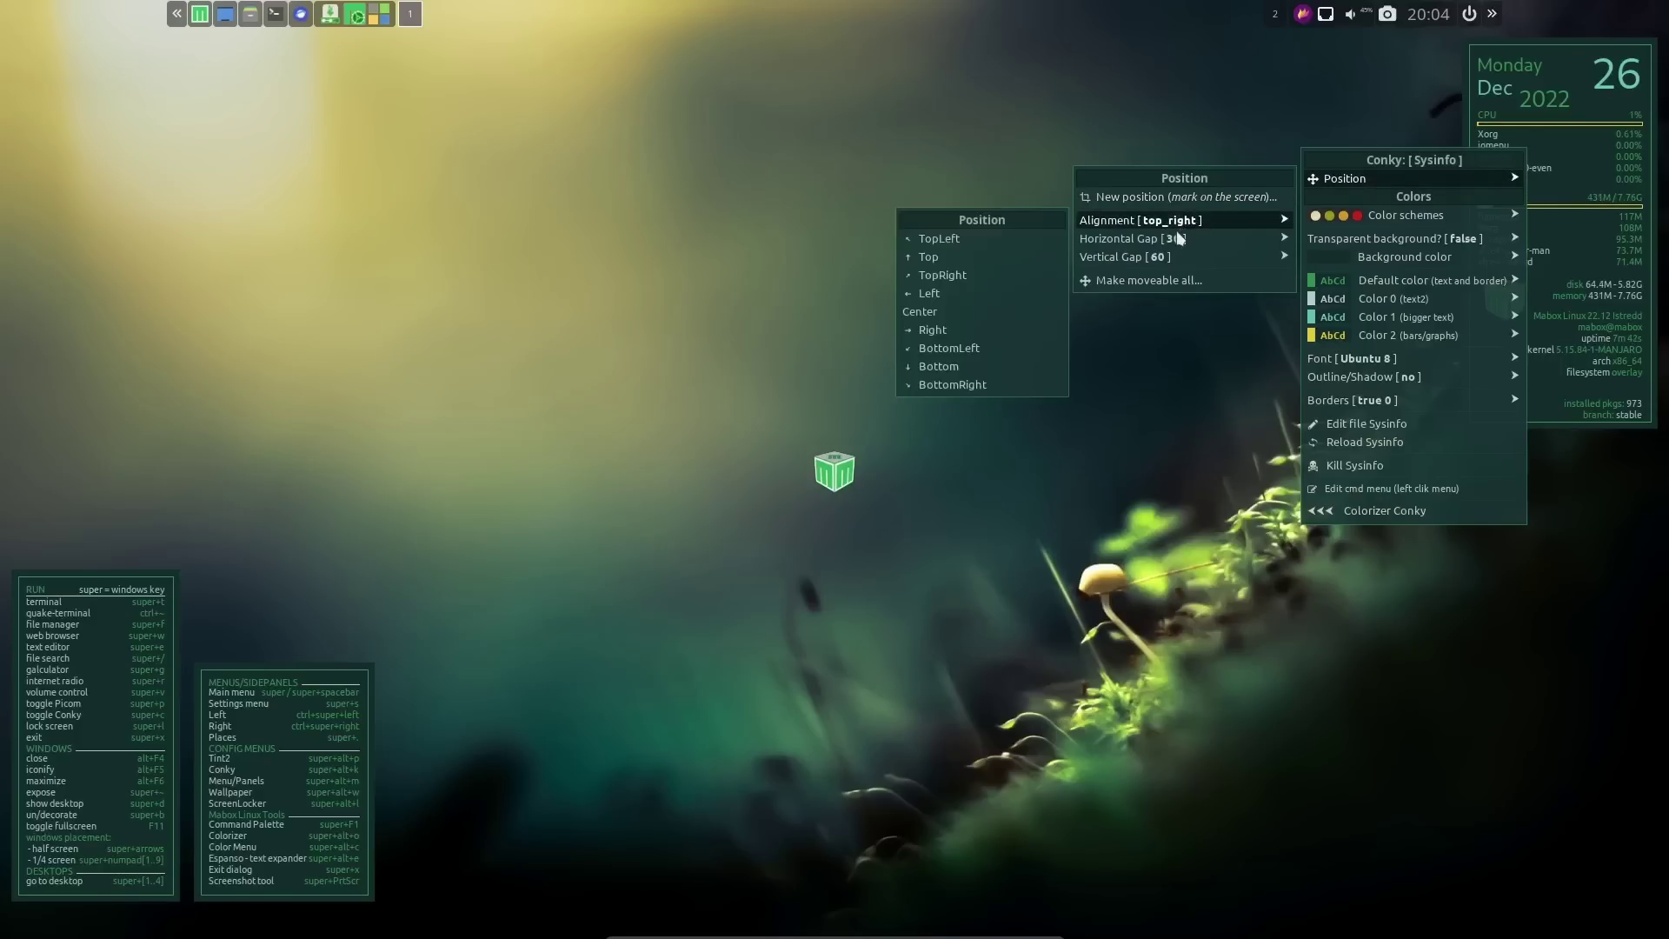
mouse_move(1177, 261)
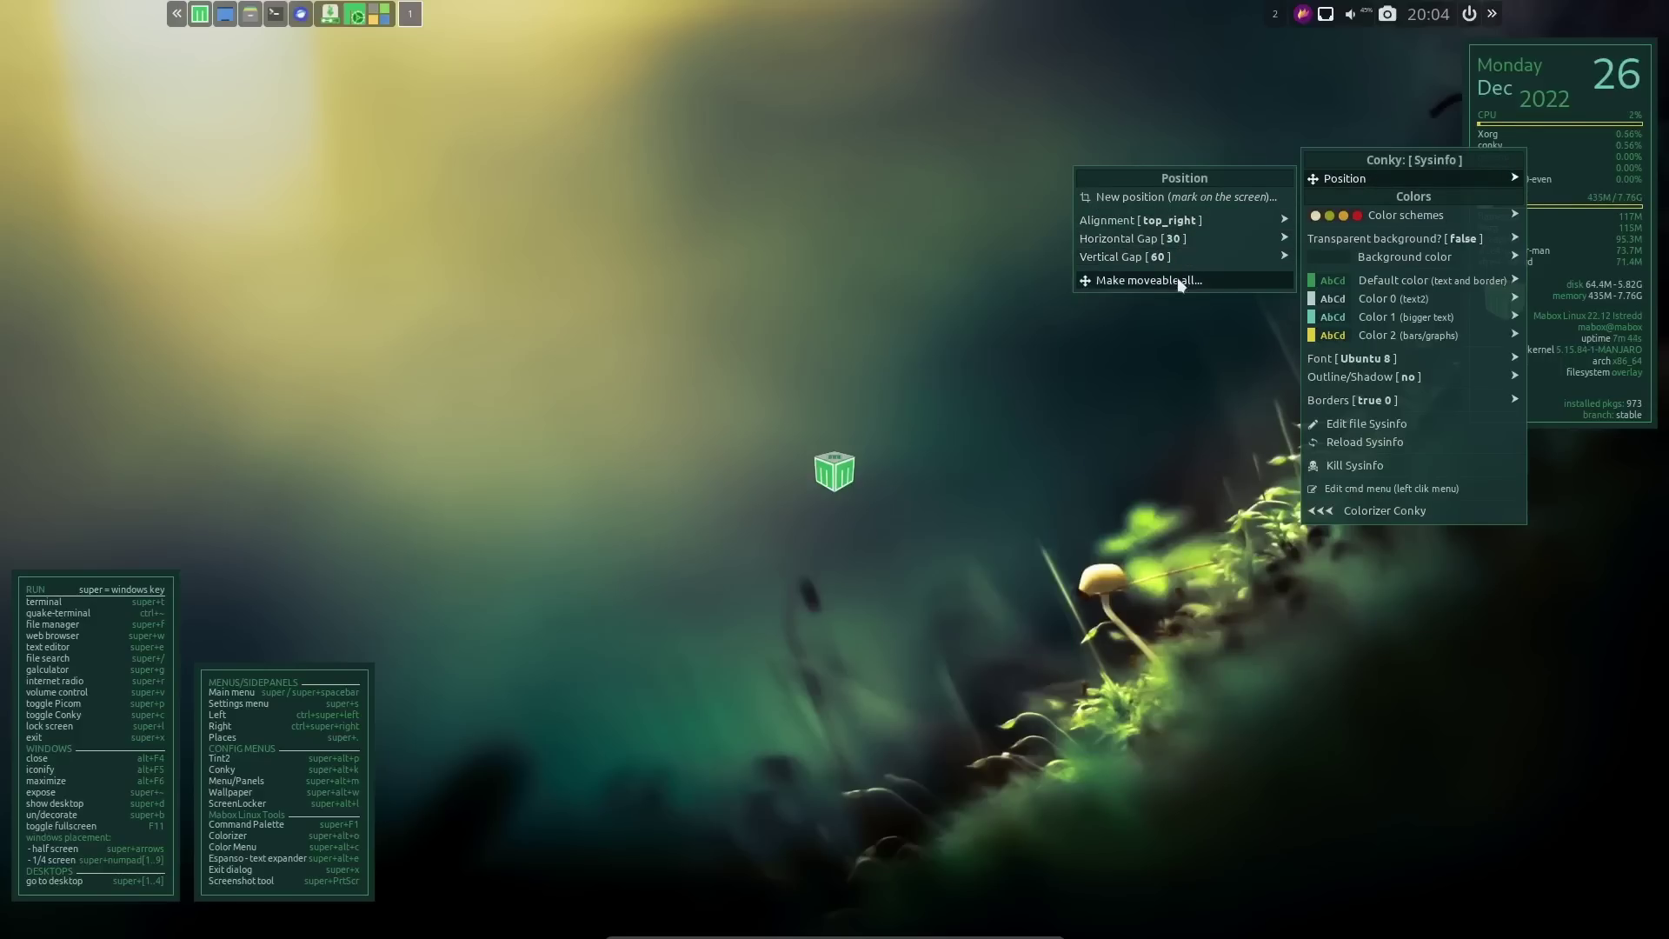
left_click(1177, 282)
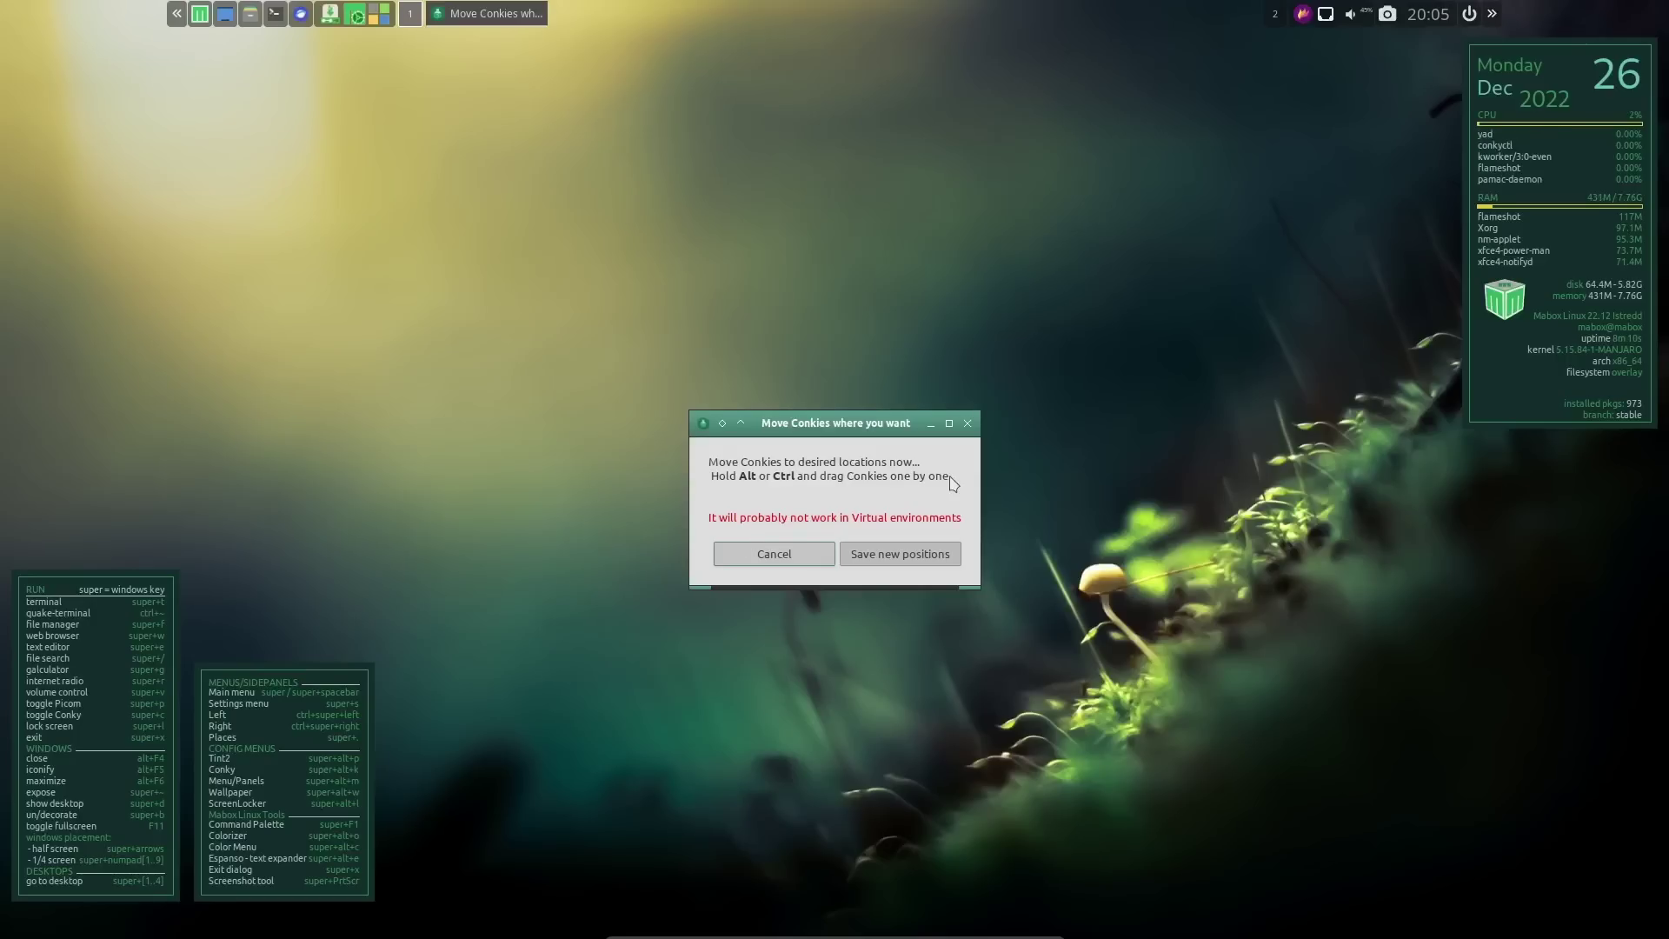
left_click(962, 425)
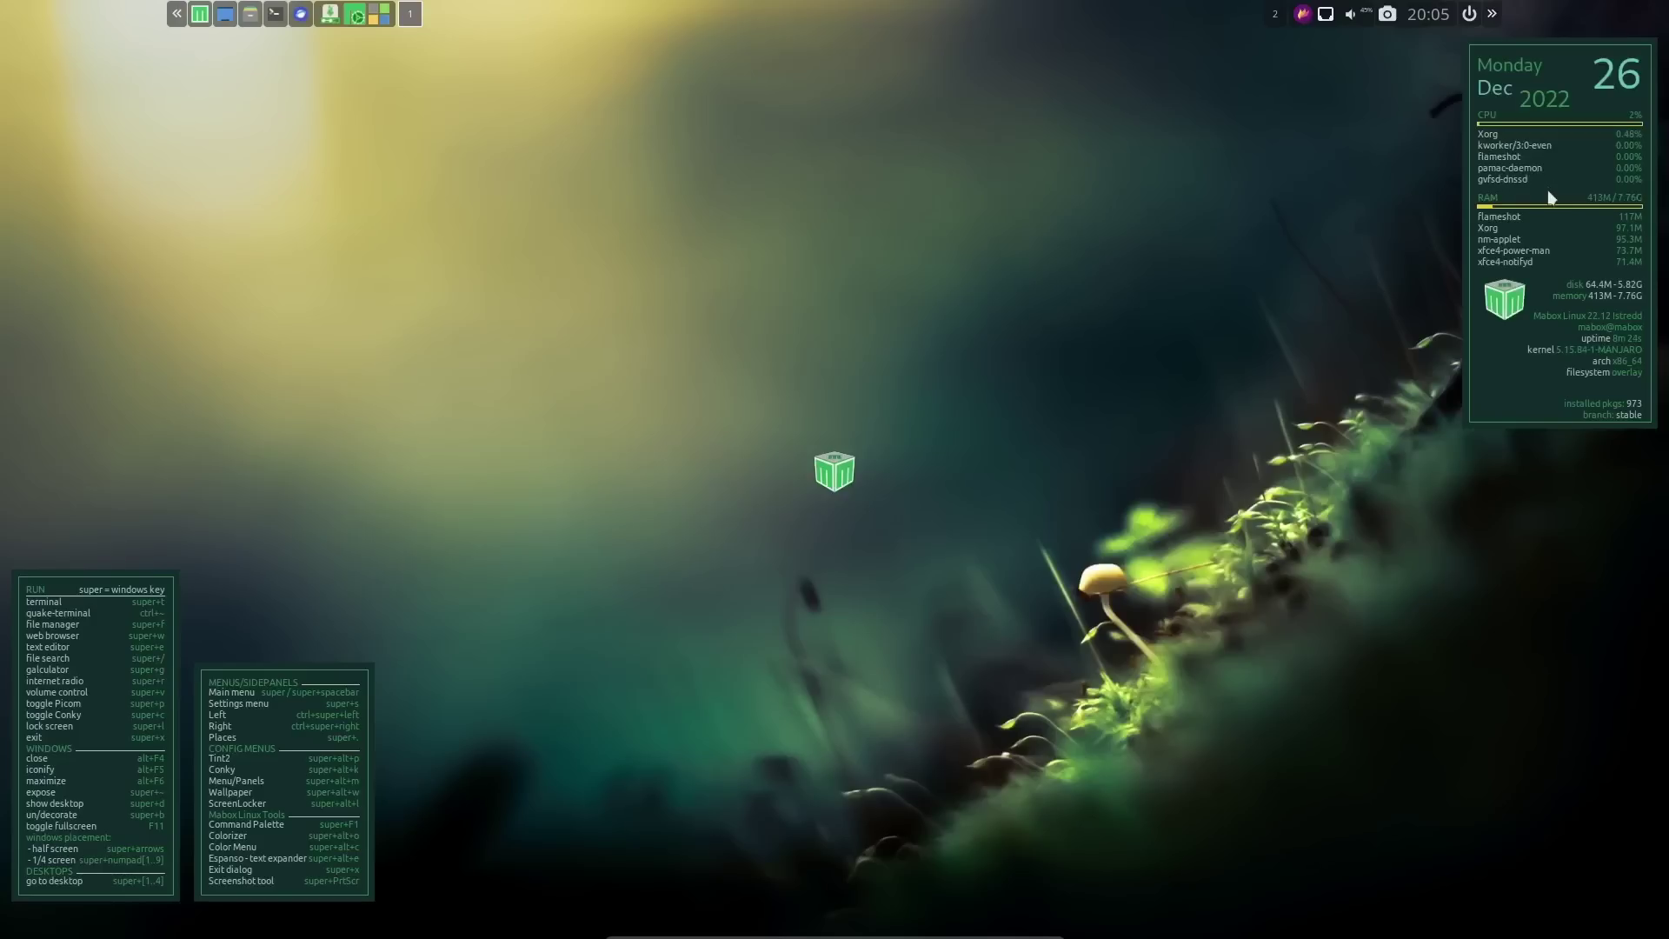
Try the gruvbox-light and selenized-dark color schemes on the Sysinfo Conky
left_click(1547, 191)
mouse_move(1385, 257)
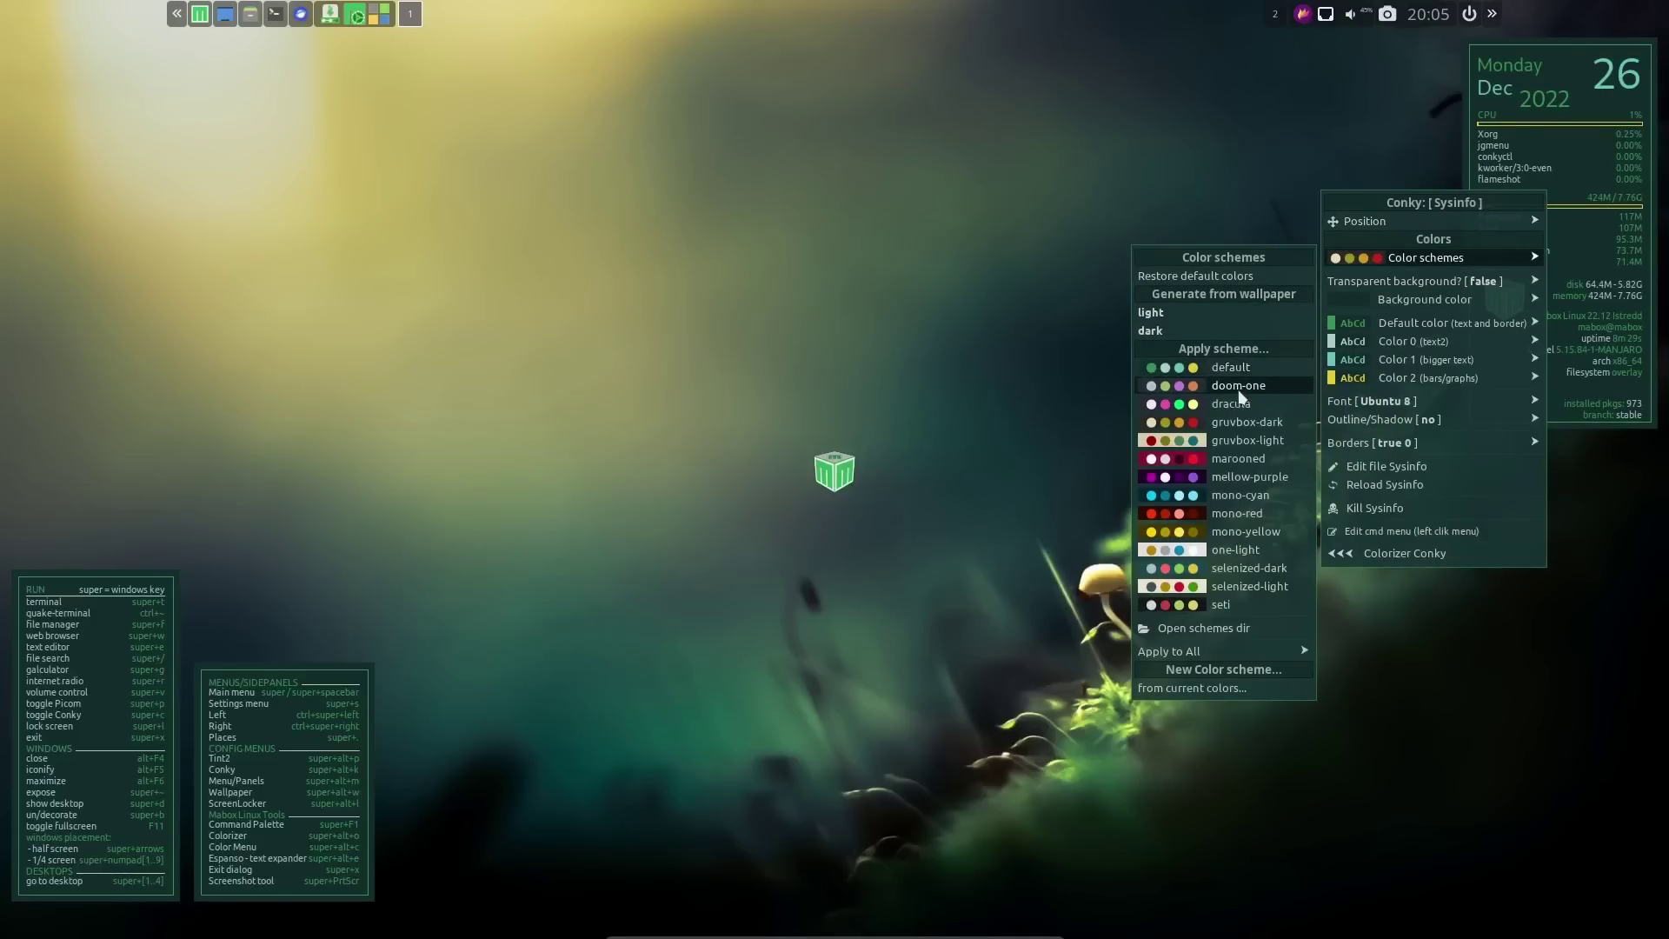
left_click(1231, 441)
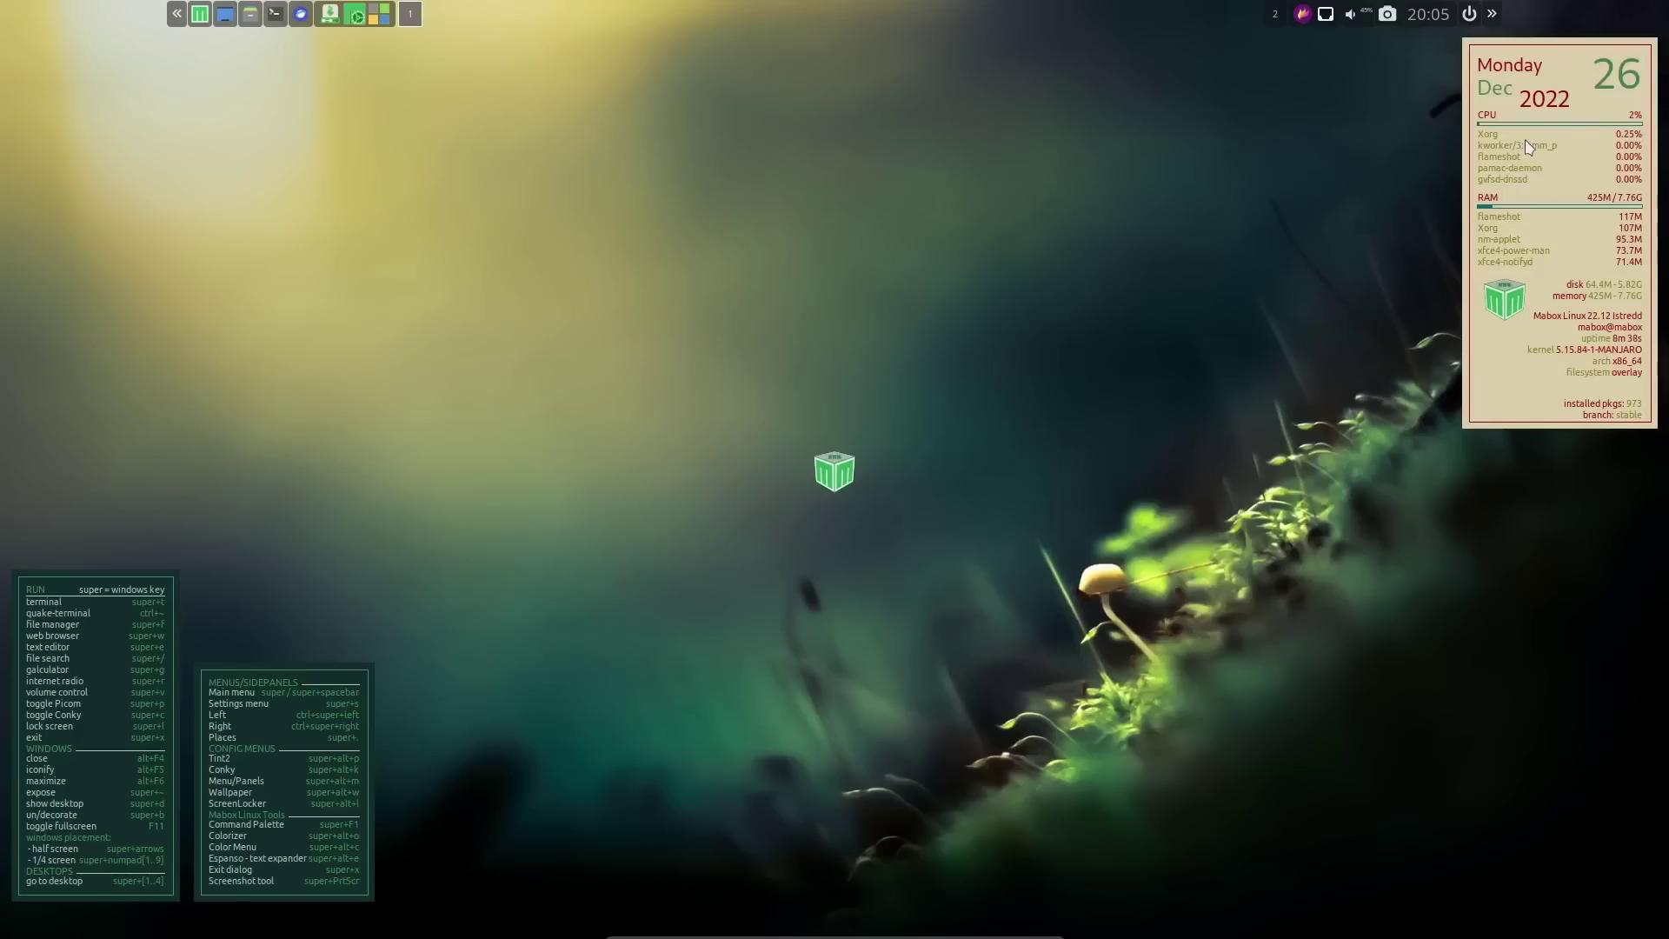
left_click(1506, 181)
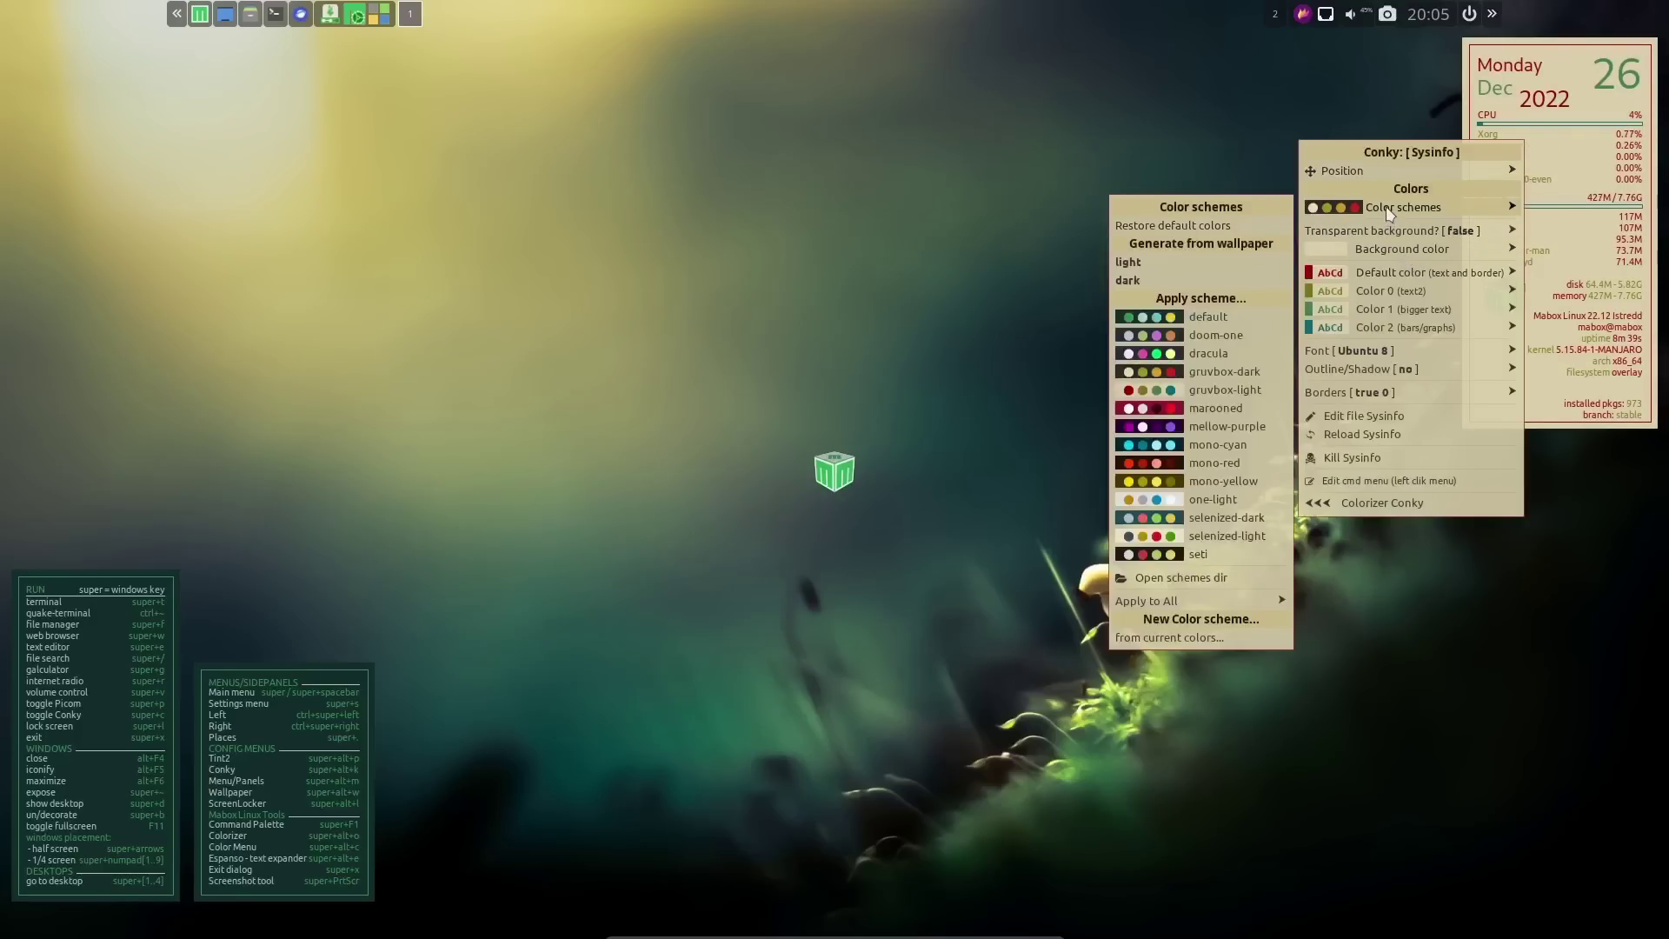
left_click(1201, 519)
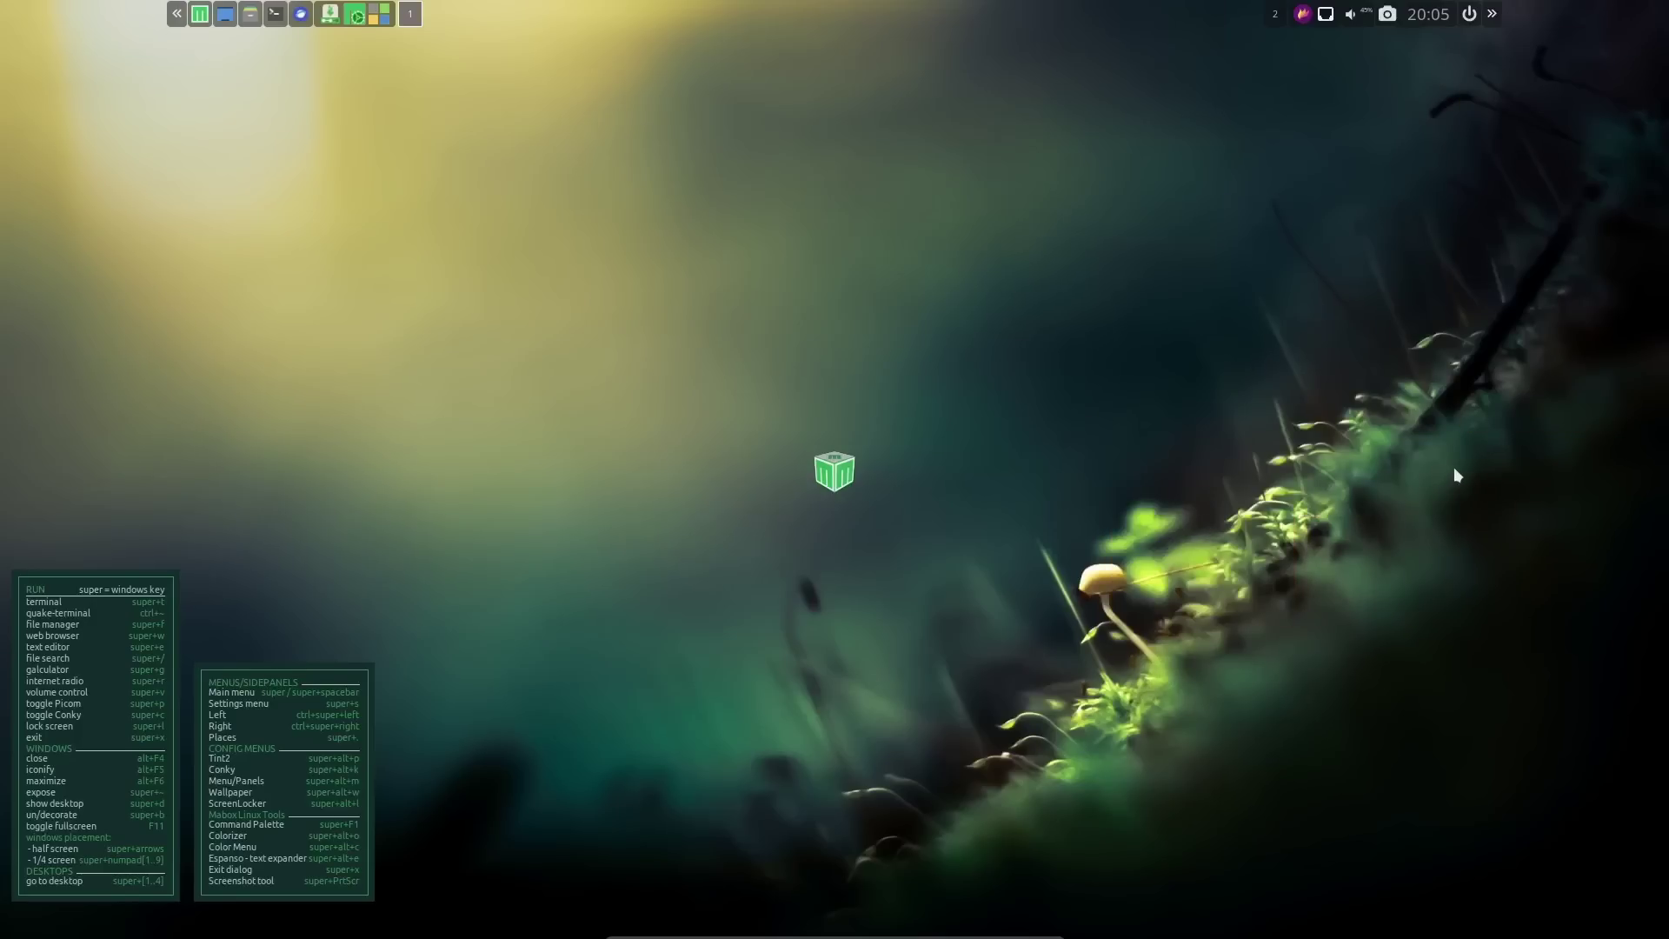
Try the seti color scheme on the Sysinfo Conky, and switch it back to the default scheme
left_click(1558, 172)
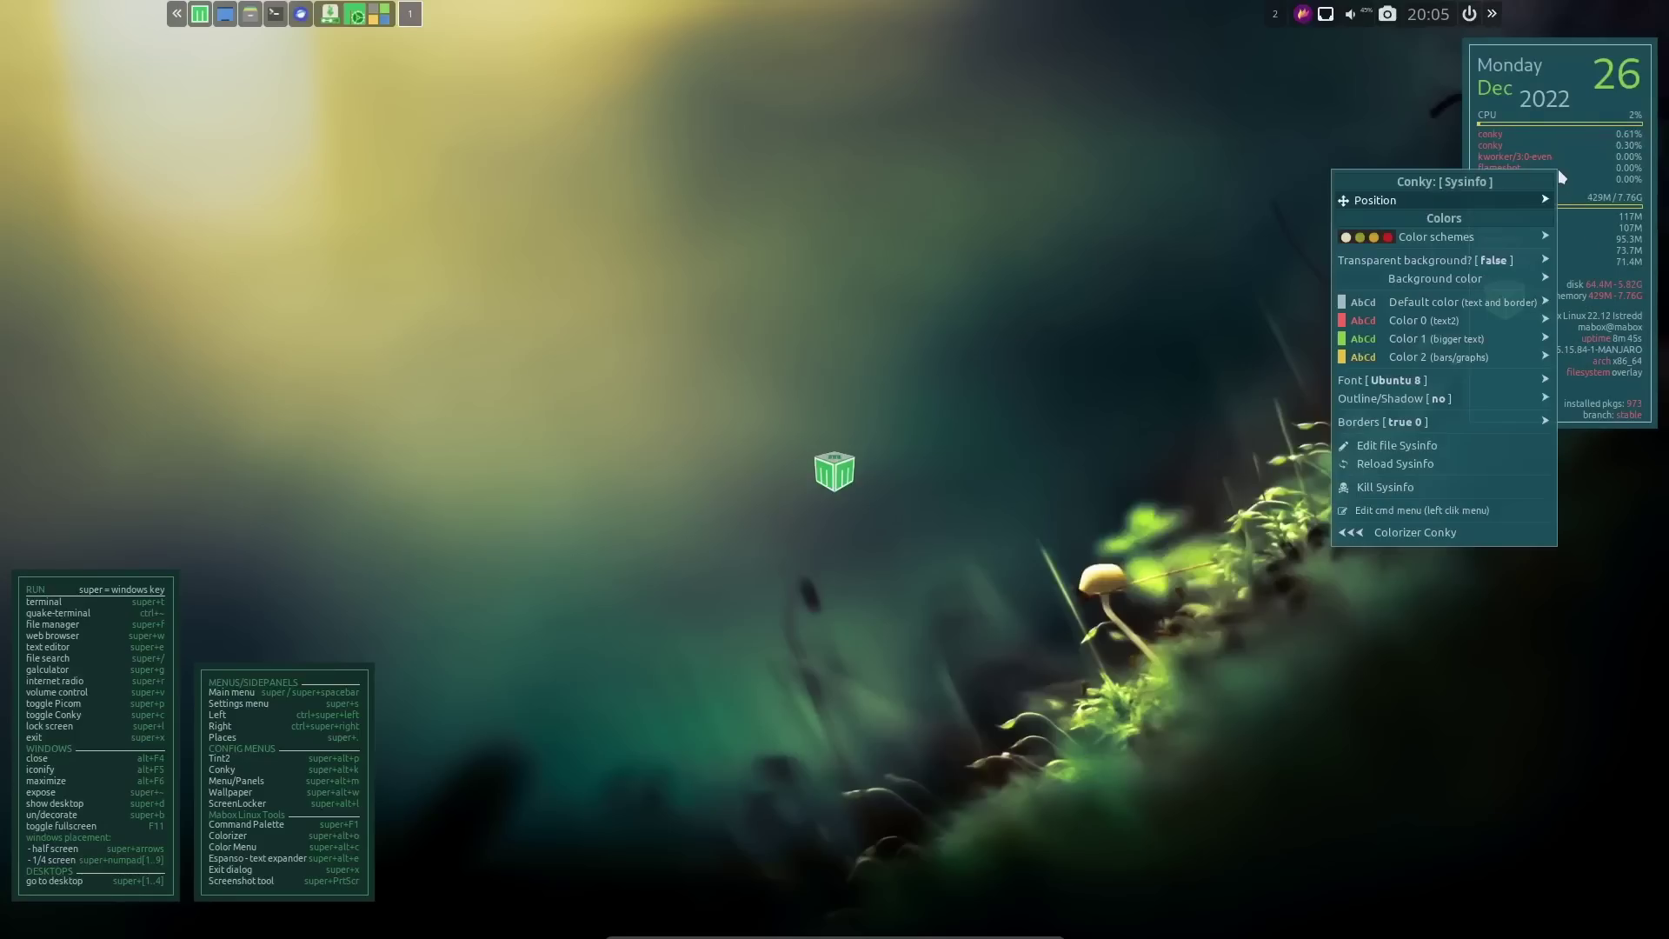
mouse_move(1444, 235)
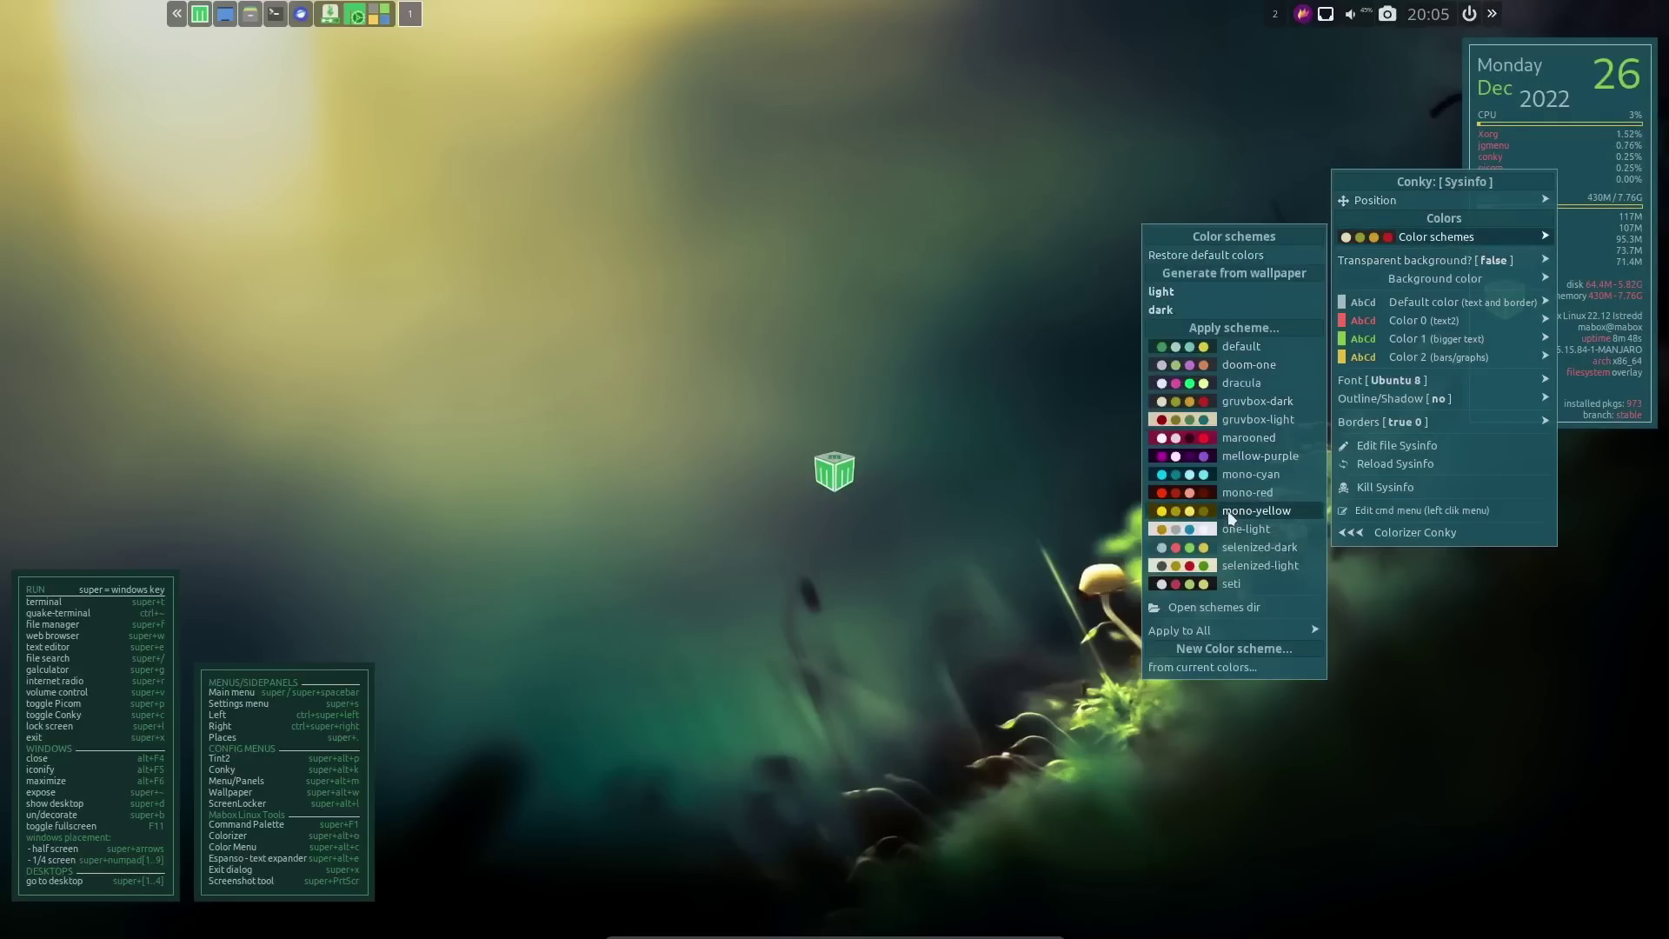
left_click(1197, 579)
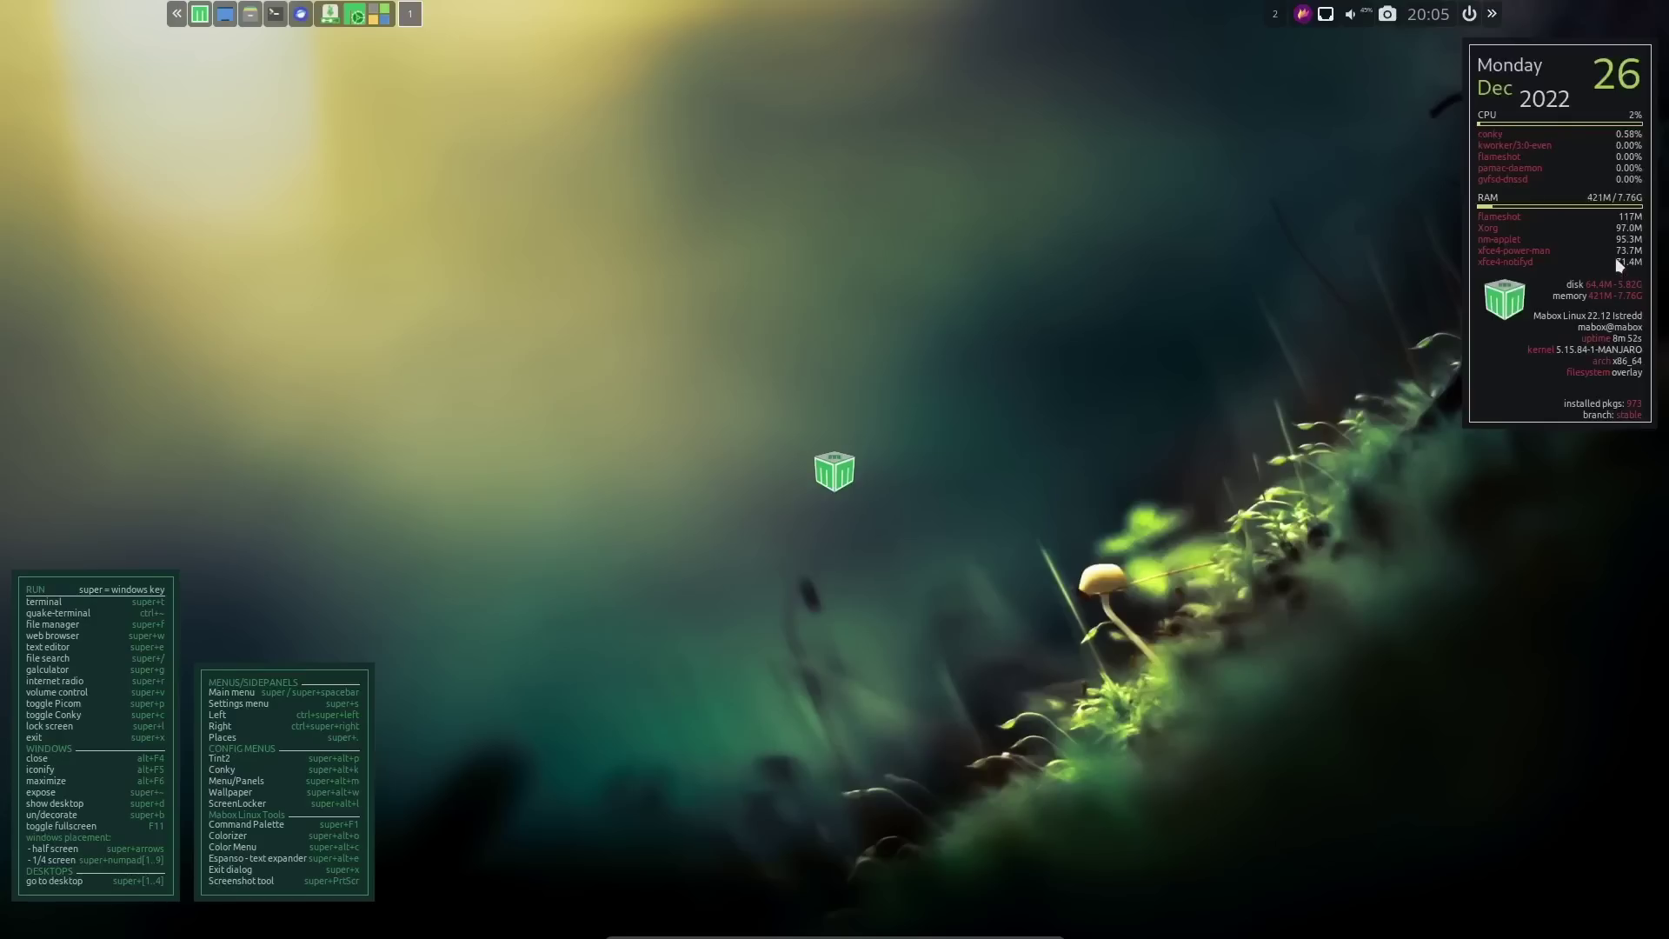
left_click(1573, 233)
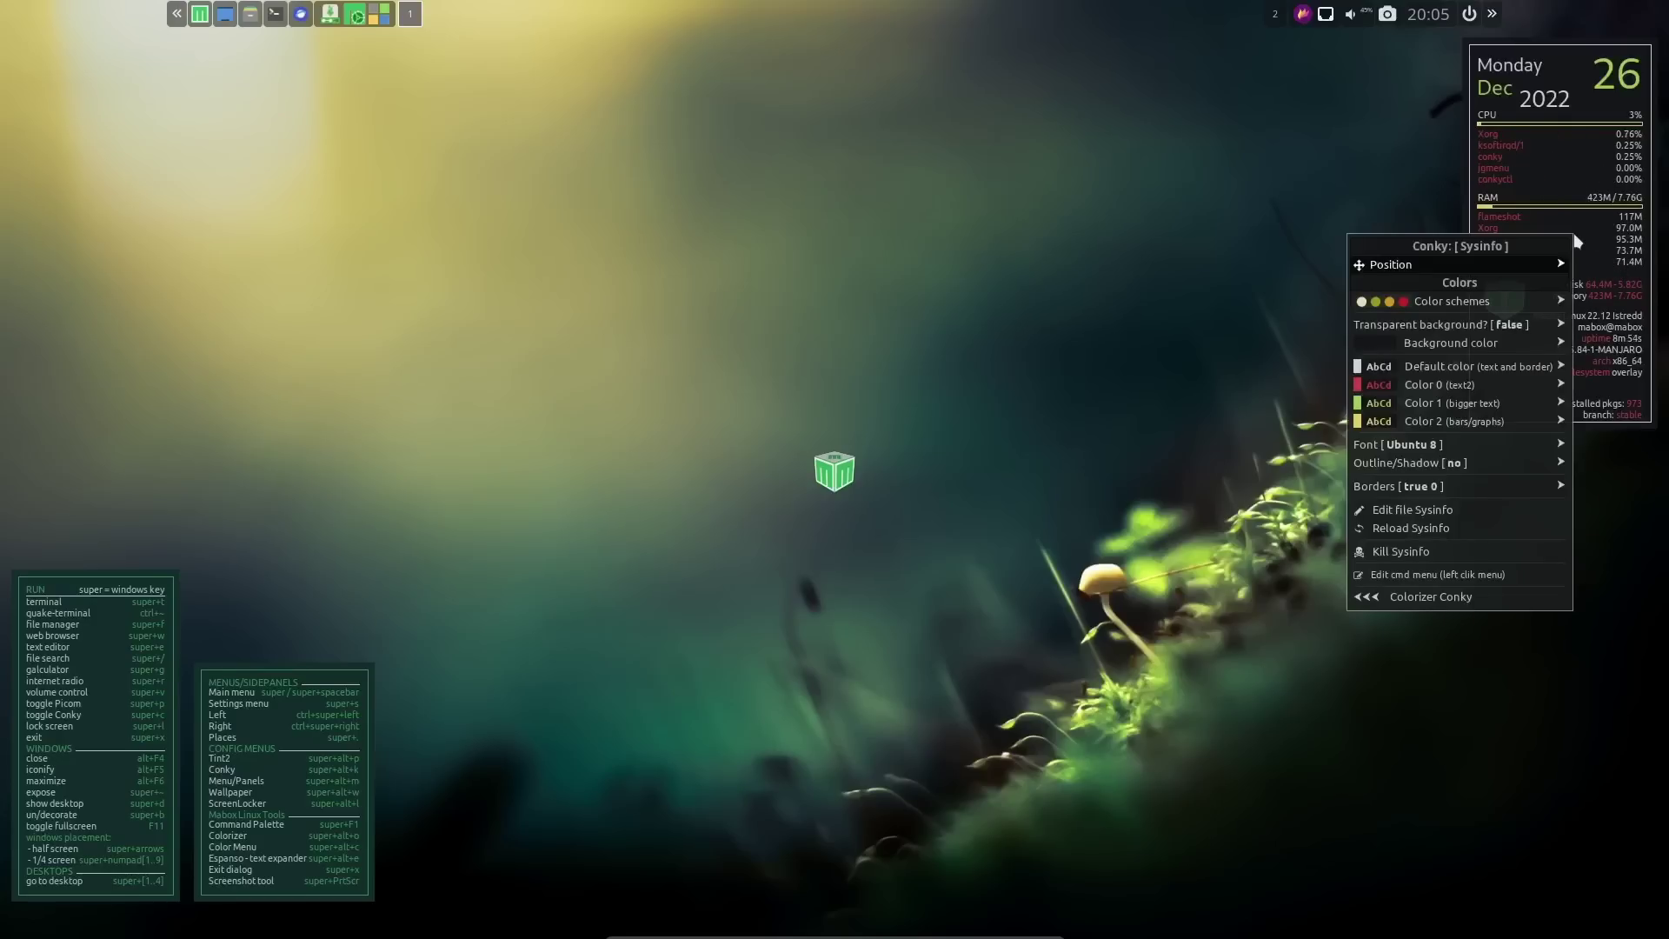
mouse_move(1467, 299)
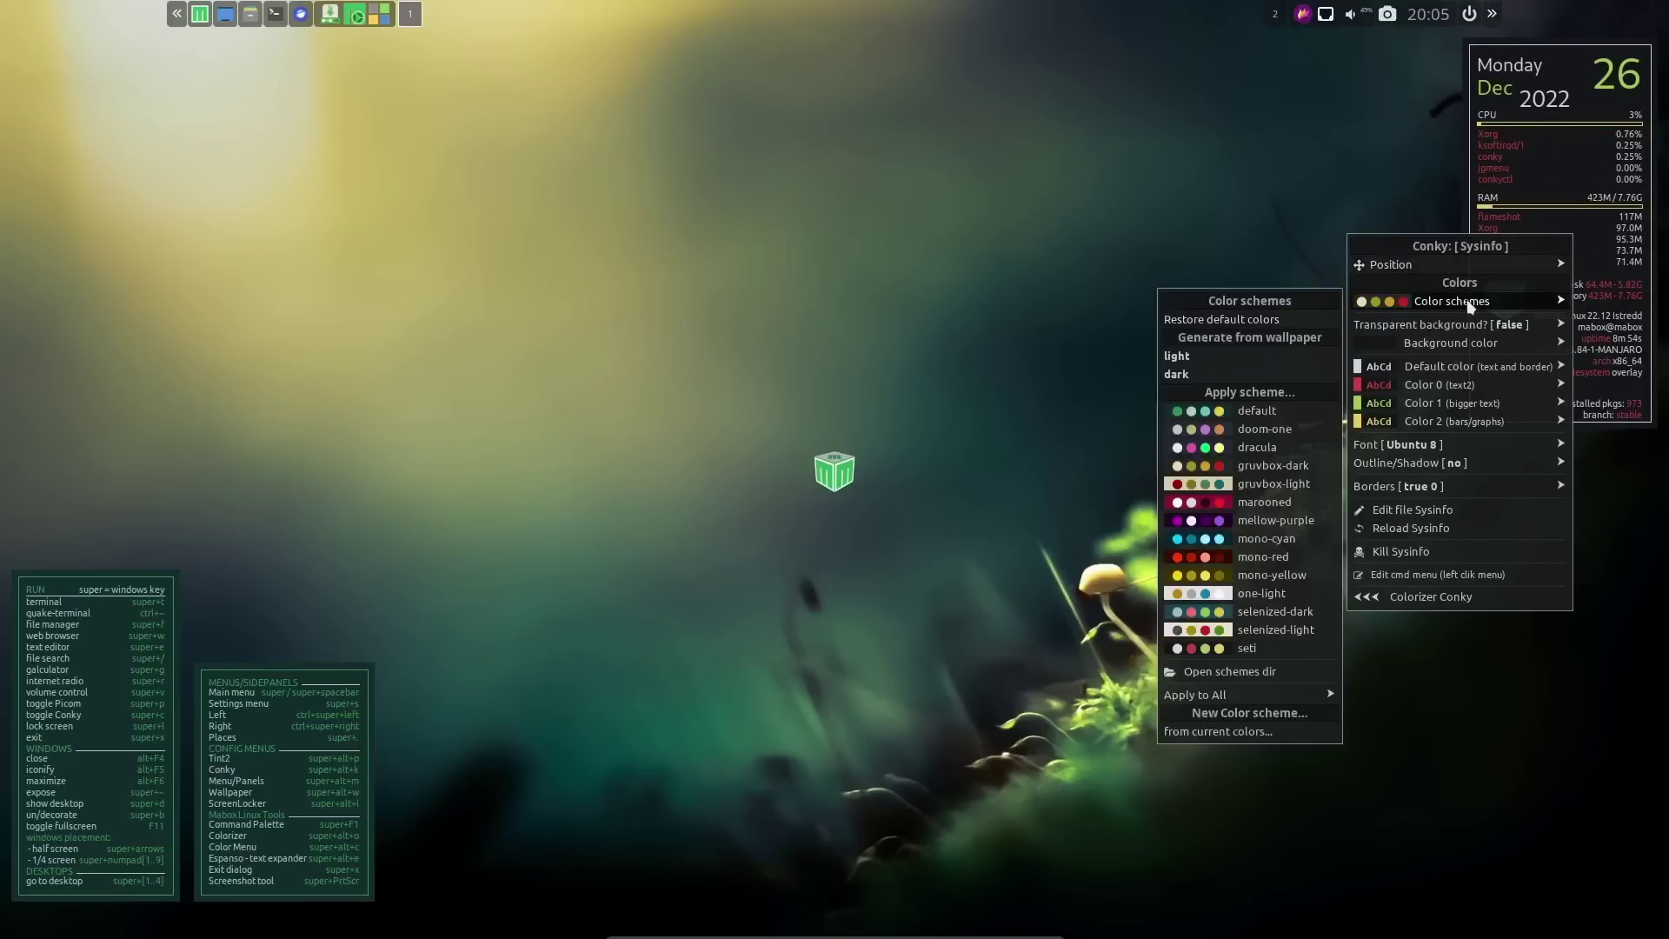
left_click(1204, 412)
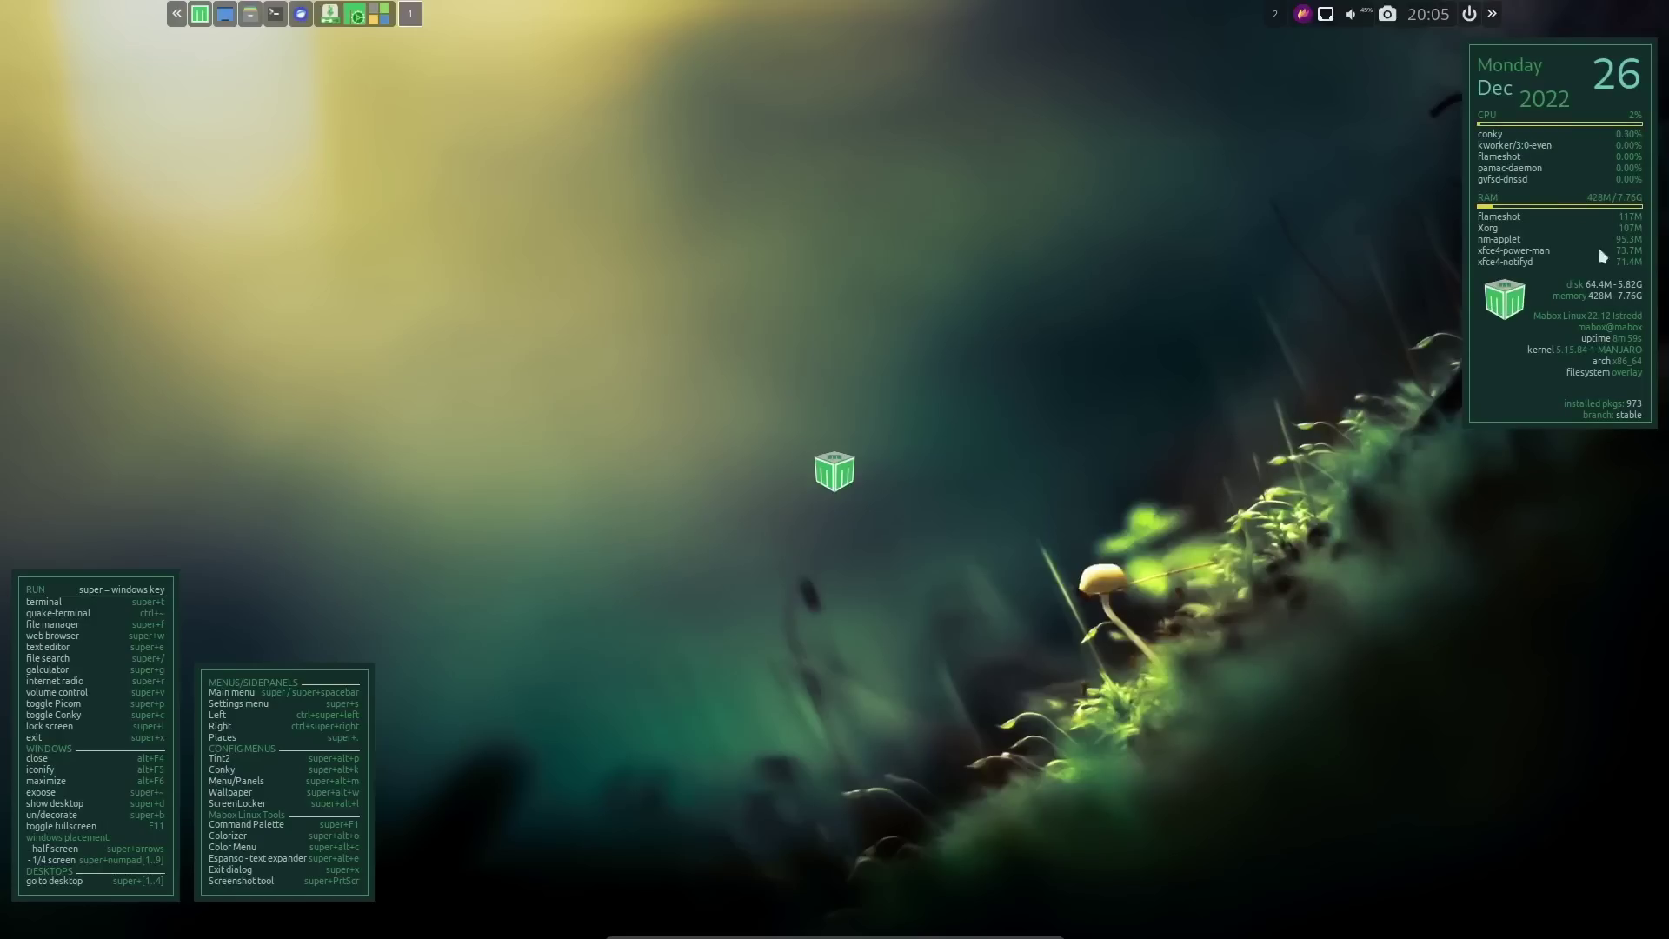
Apply the seti color scheme to the Sysinfo Conky
left_click(1562, 148)
mouse_move(1446, 215)
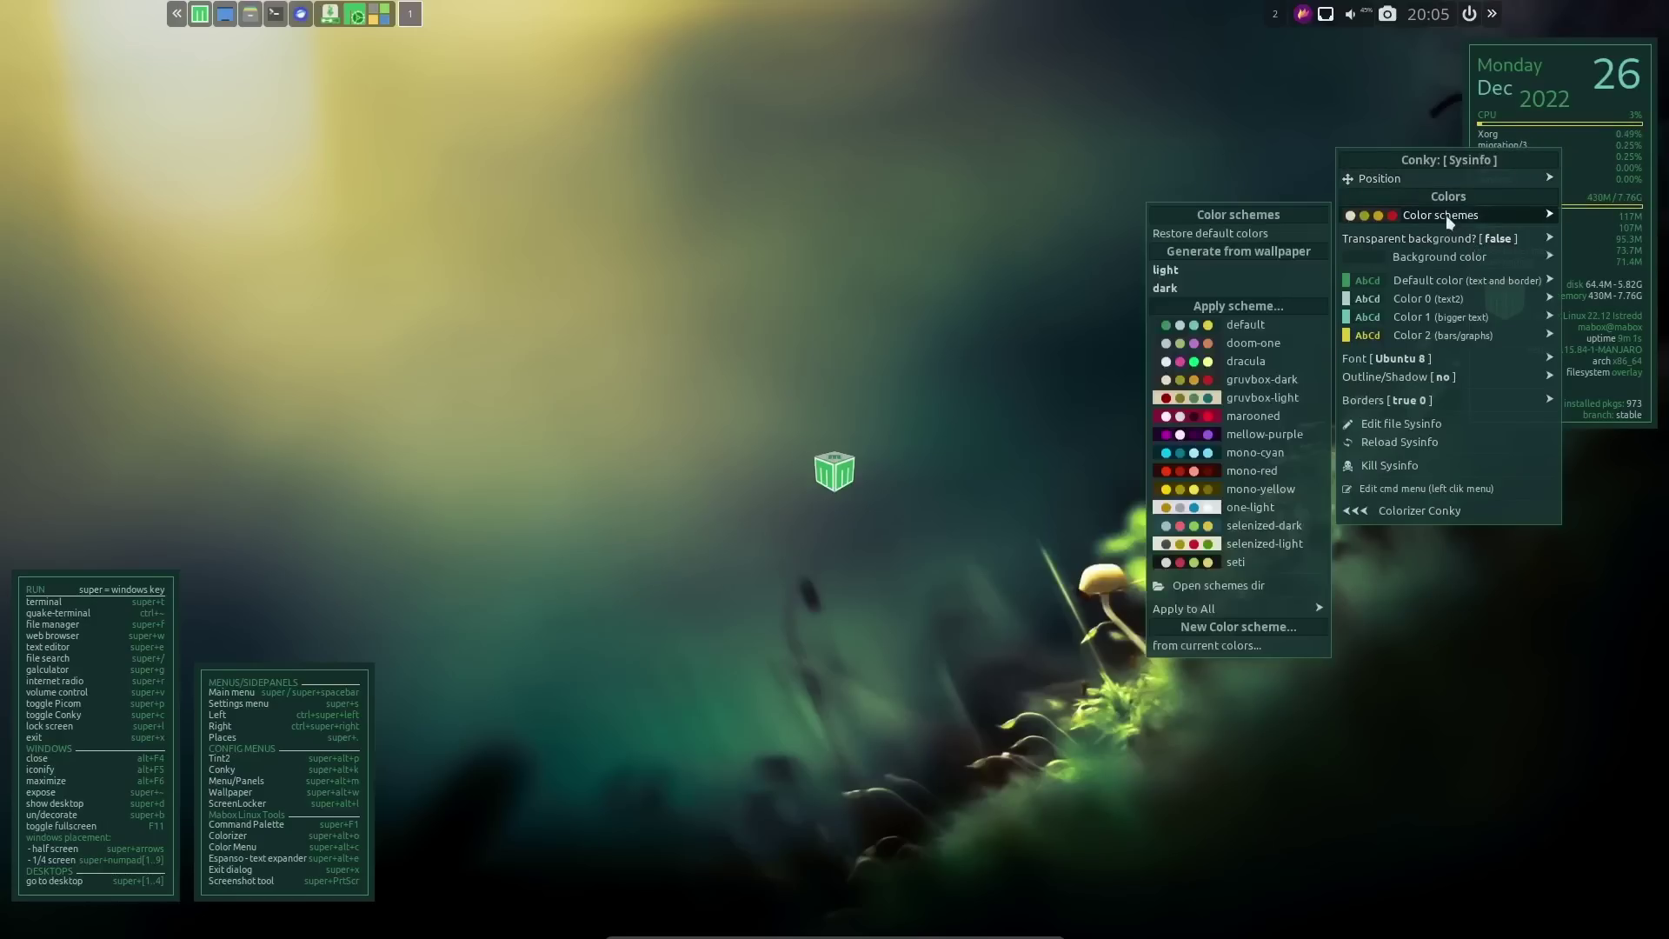
left_click(1218, 561)
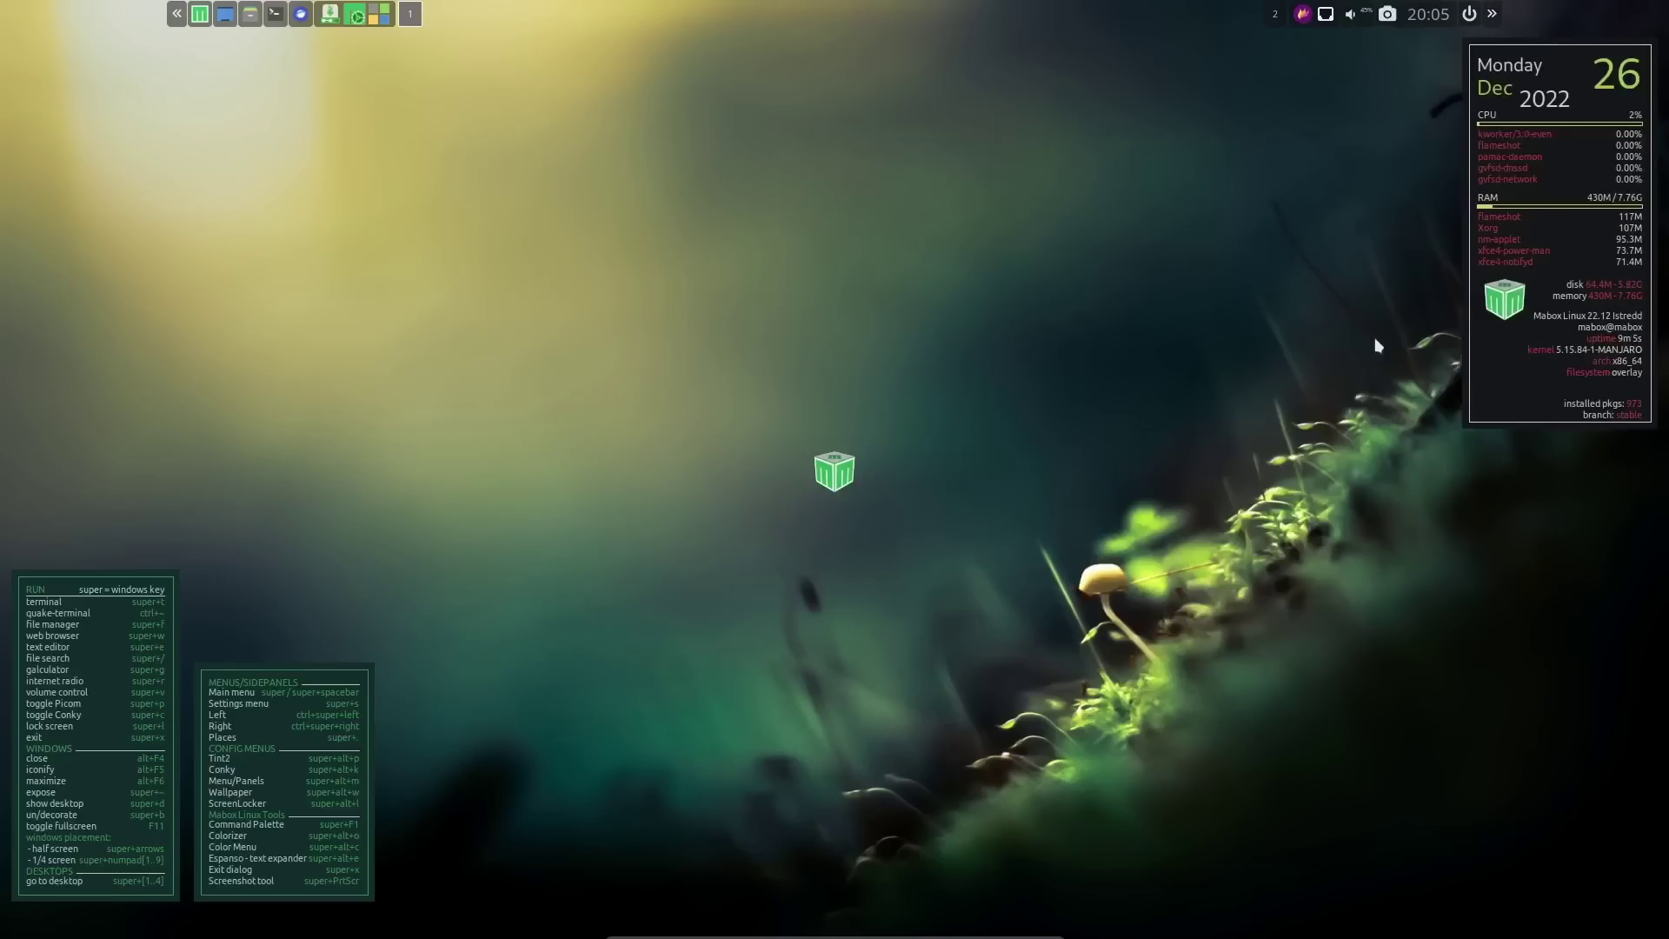
View the outline and shadow options for the Sysinfo Conky and close its settings menu
left_click(1532, 206)
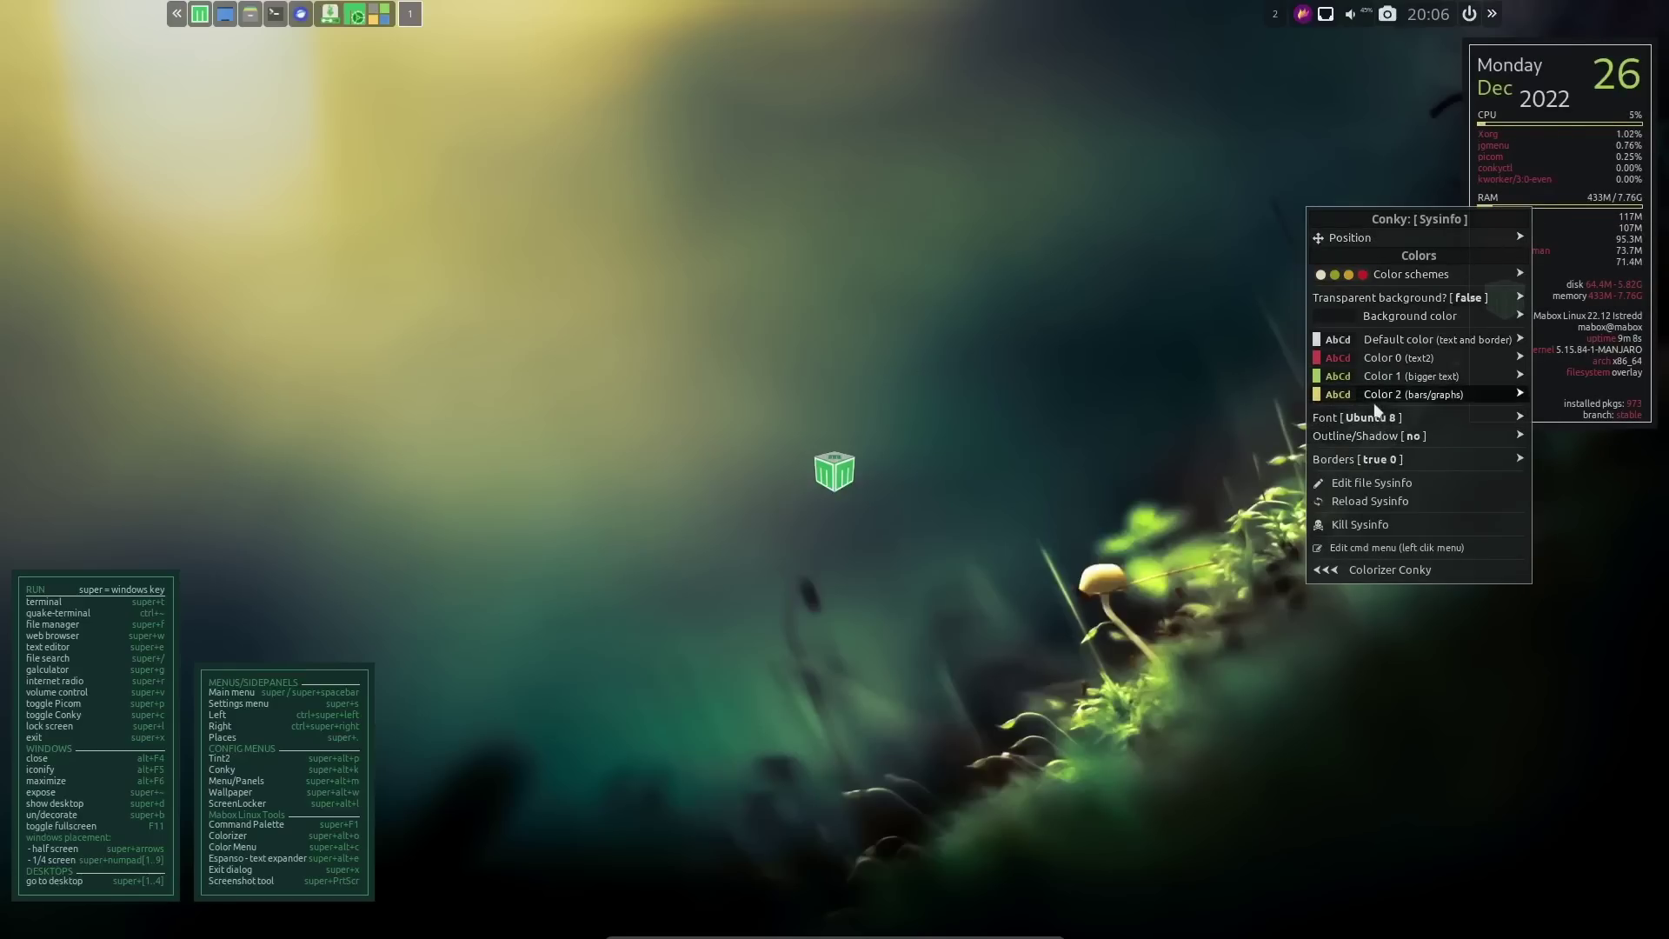
mouse_move(1401, 437)
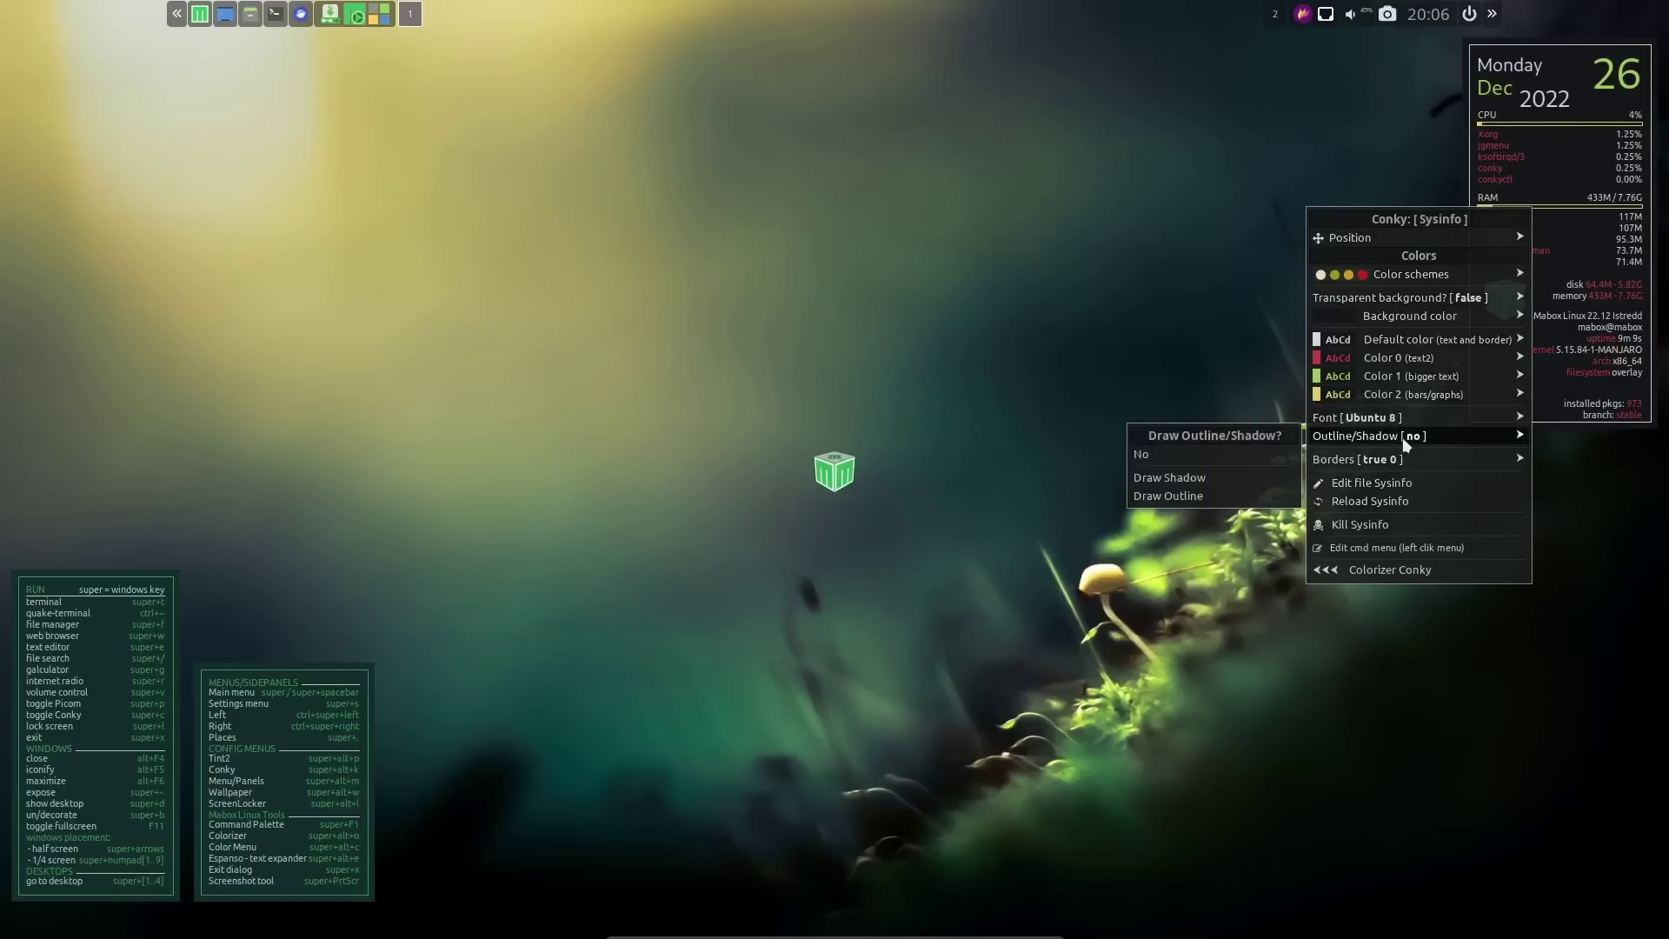
left_click(1619, 563)
Browse the fonts available for the Sysinfo Conky, preview Source Code Pro italic styles, and close the font selection without choosing one
left_click(1545, 250)
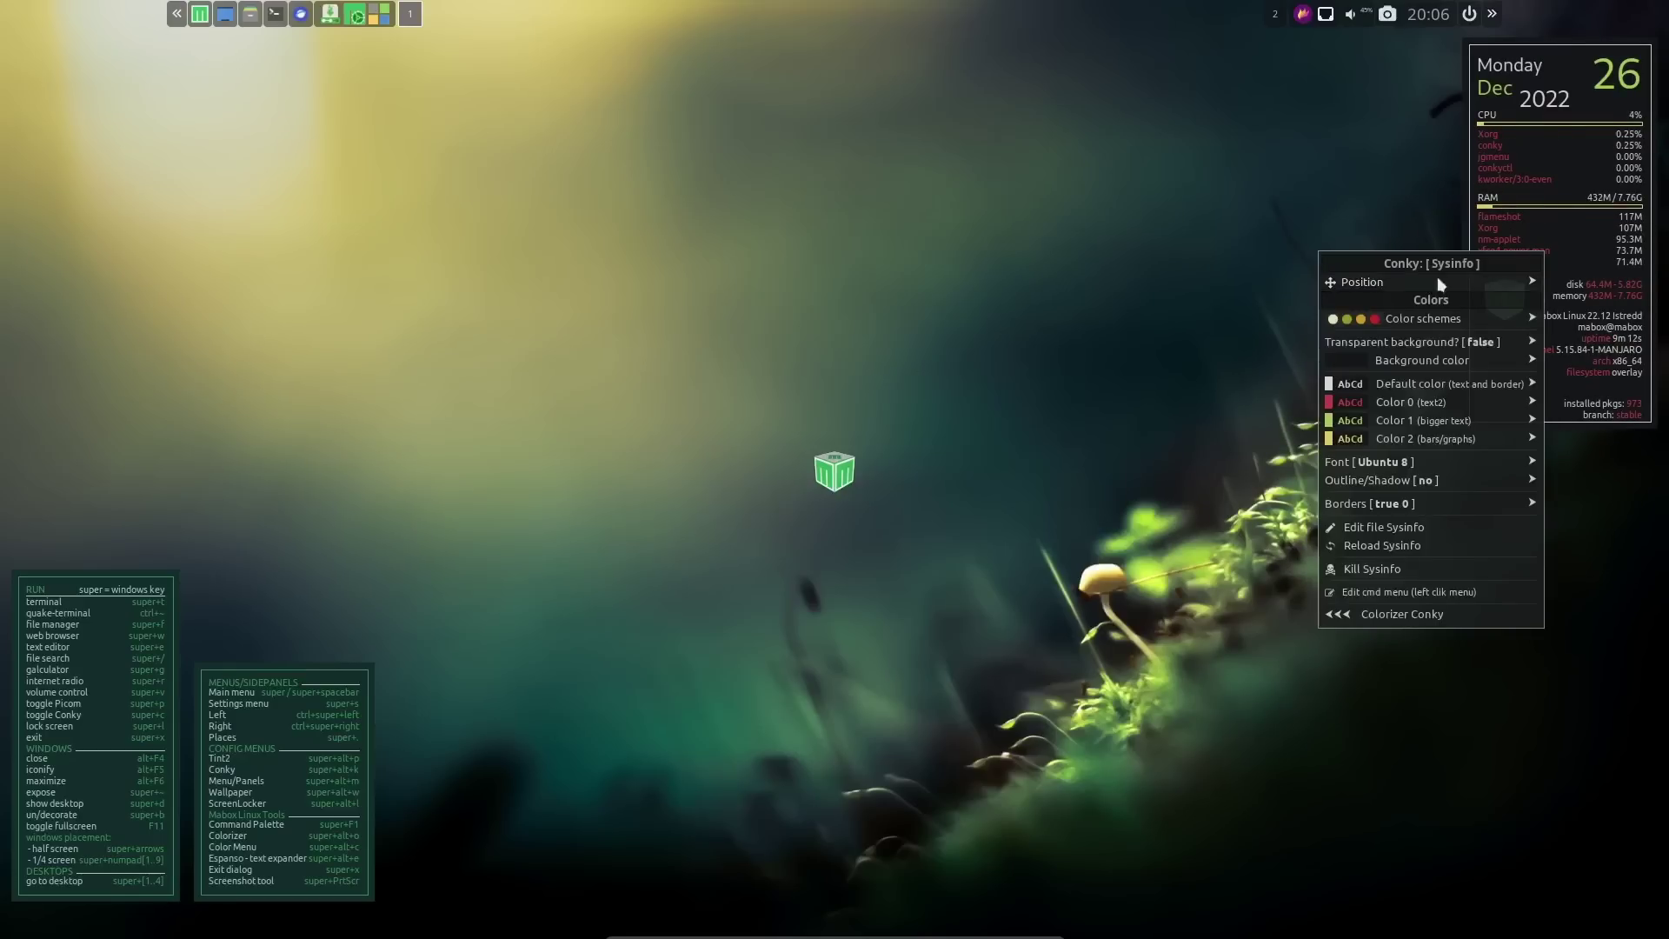
mouse_move(1407, 287)
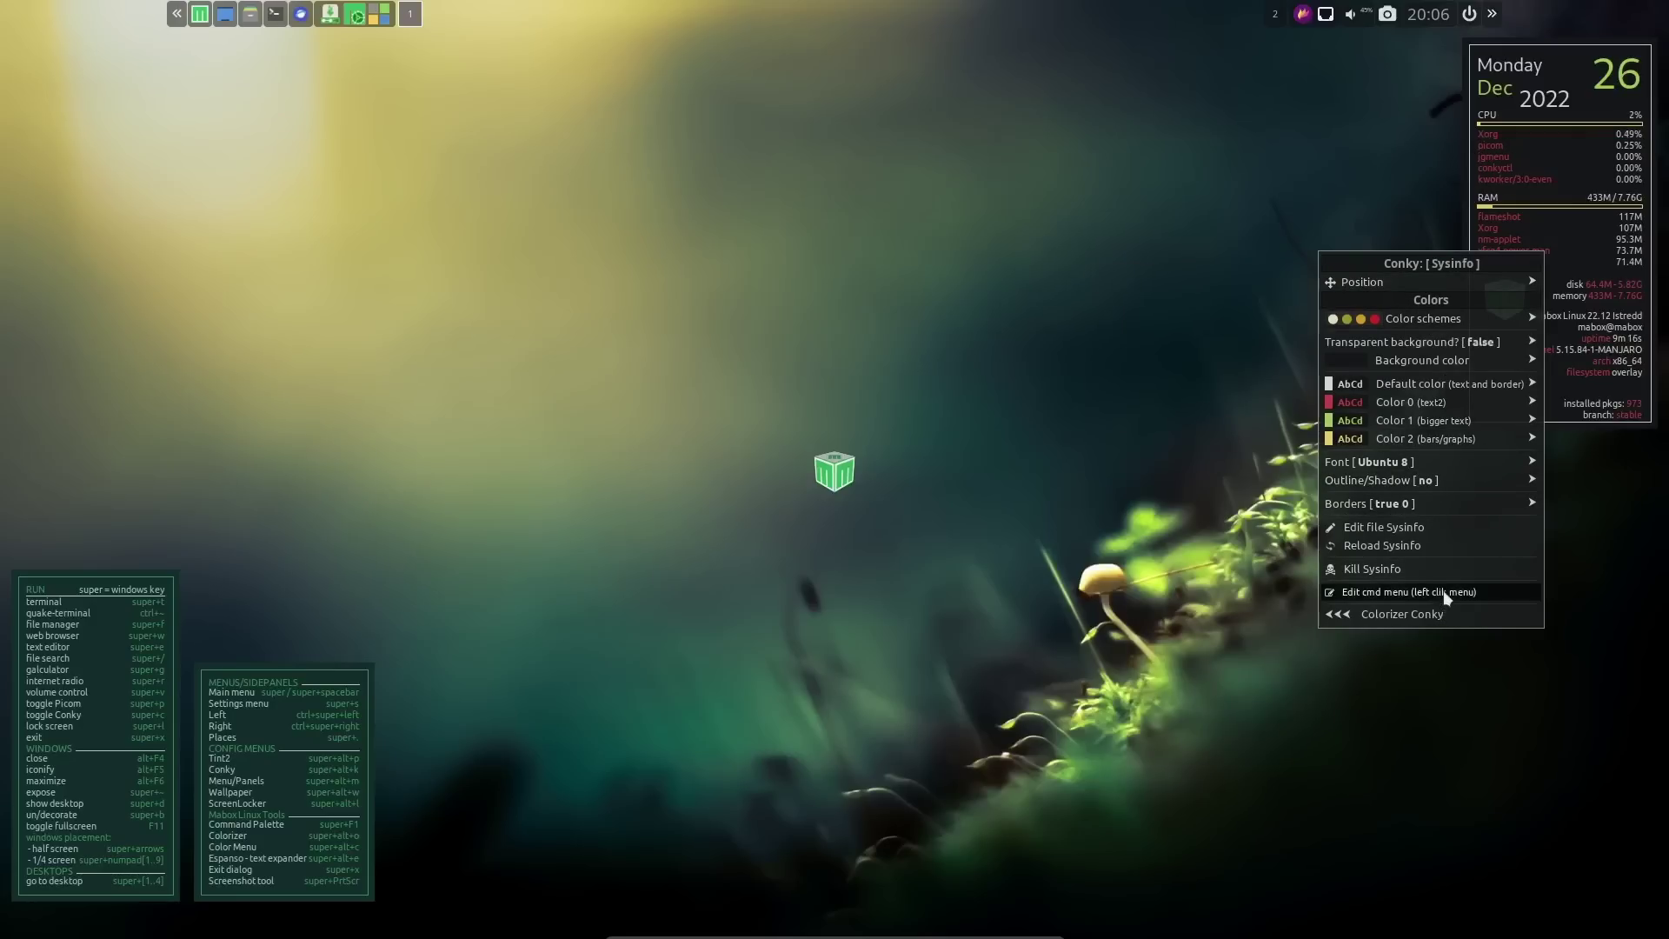
mouse_move(1385, 470)
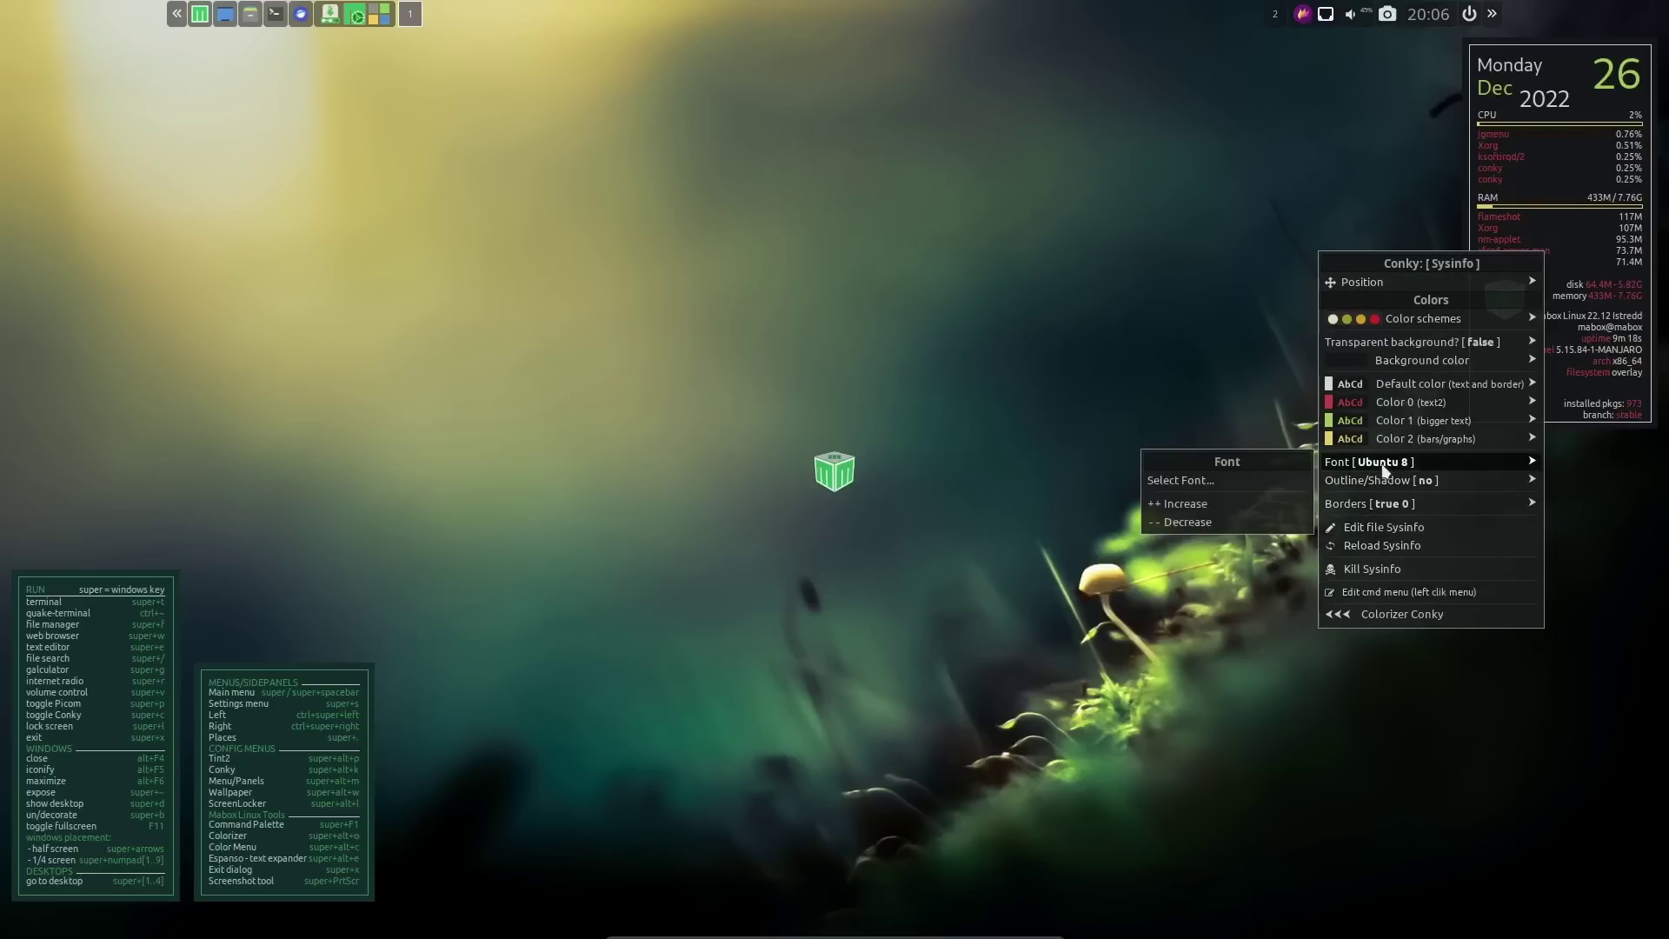
left_click(1227, 482)
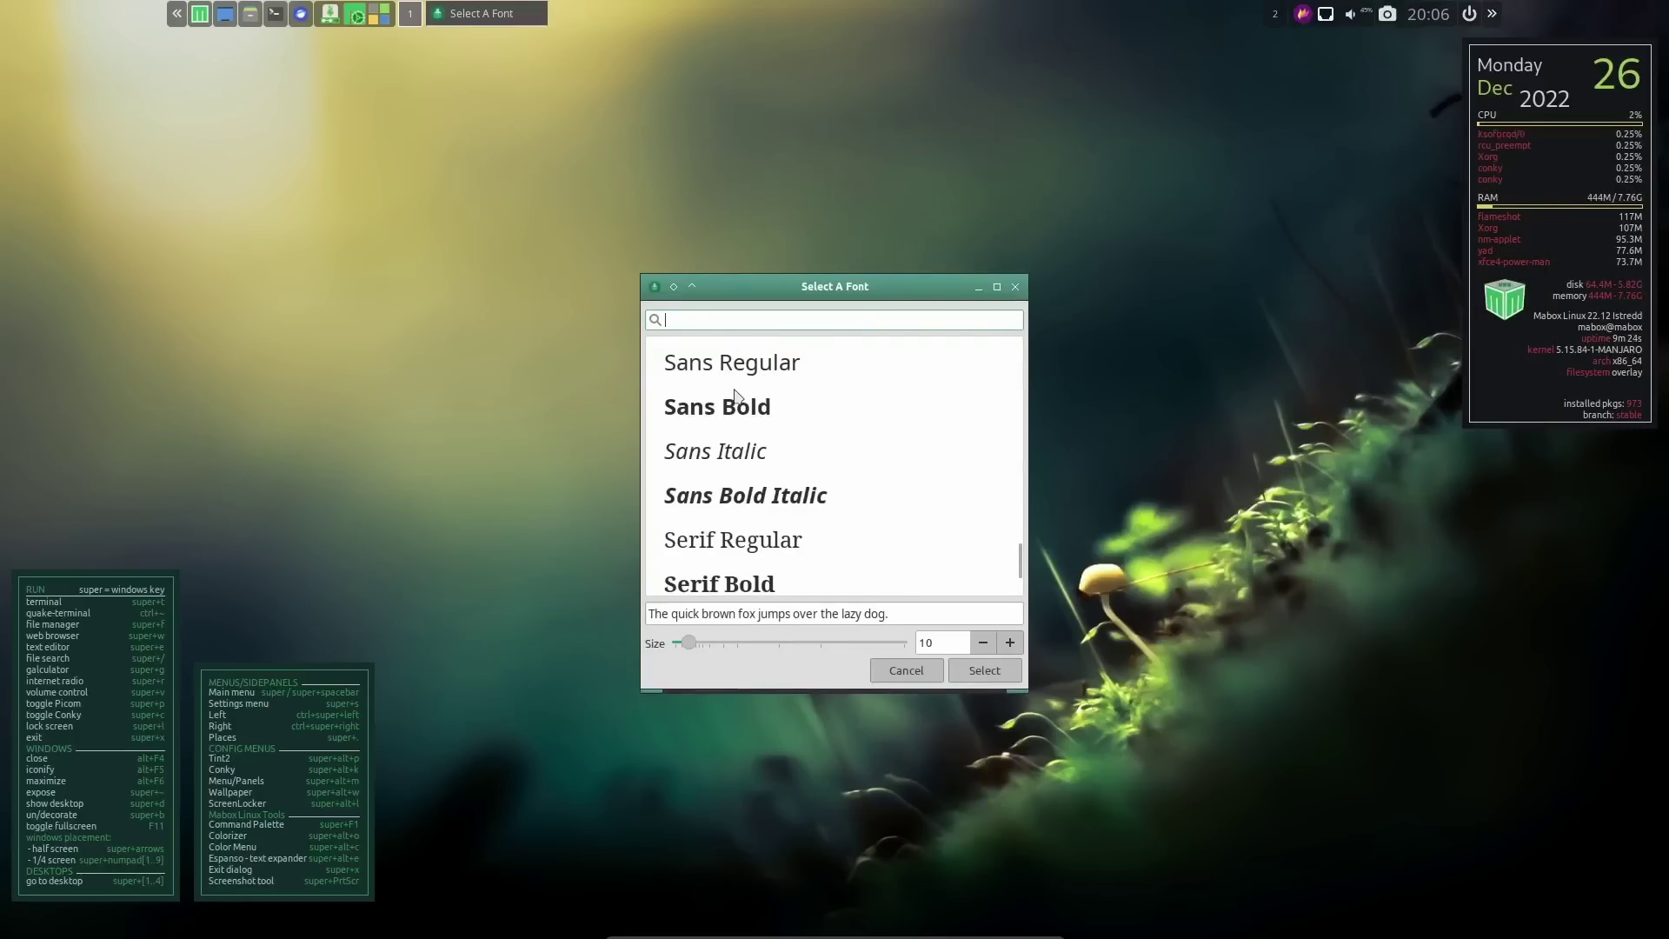
scroll(820, 495, "down", 6)
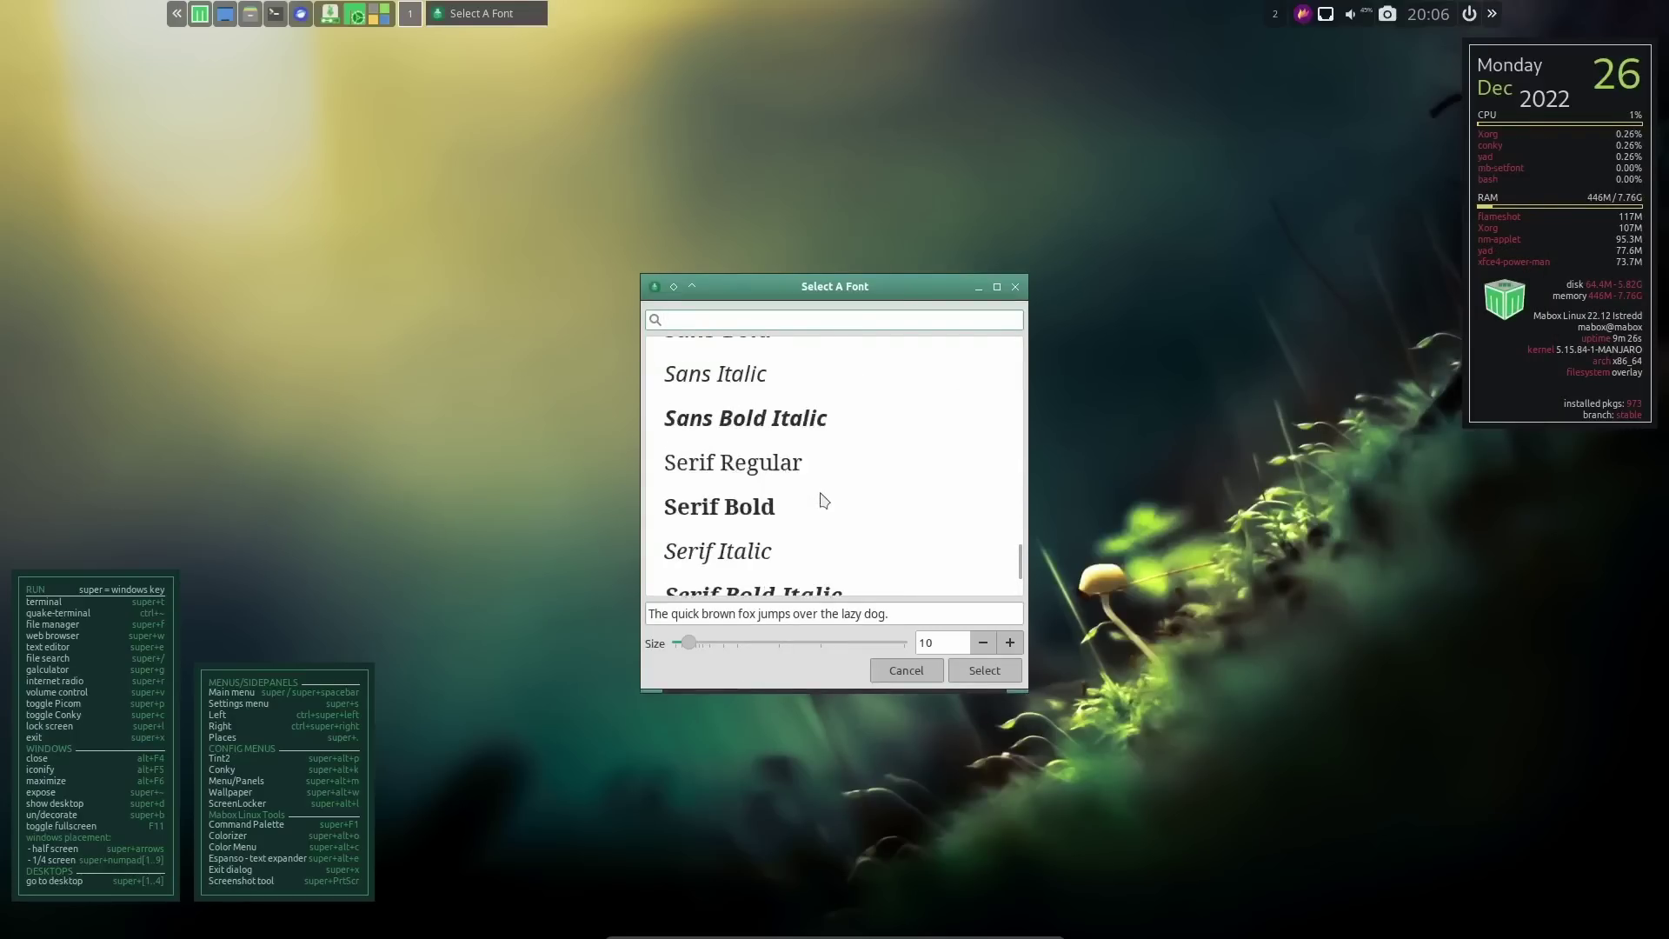
scroll(822, 494, "down", 3)
left_click(821, 541)
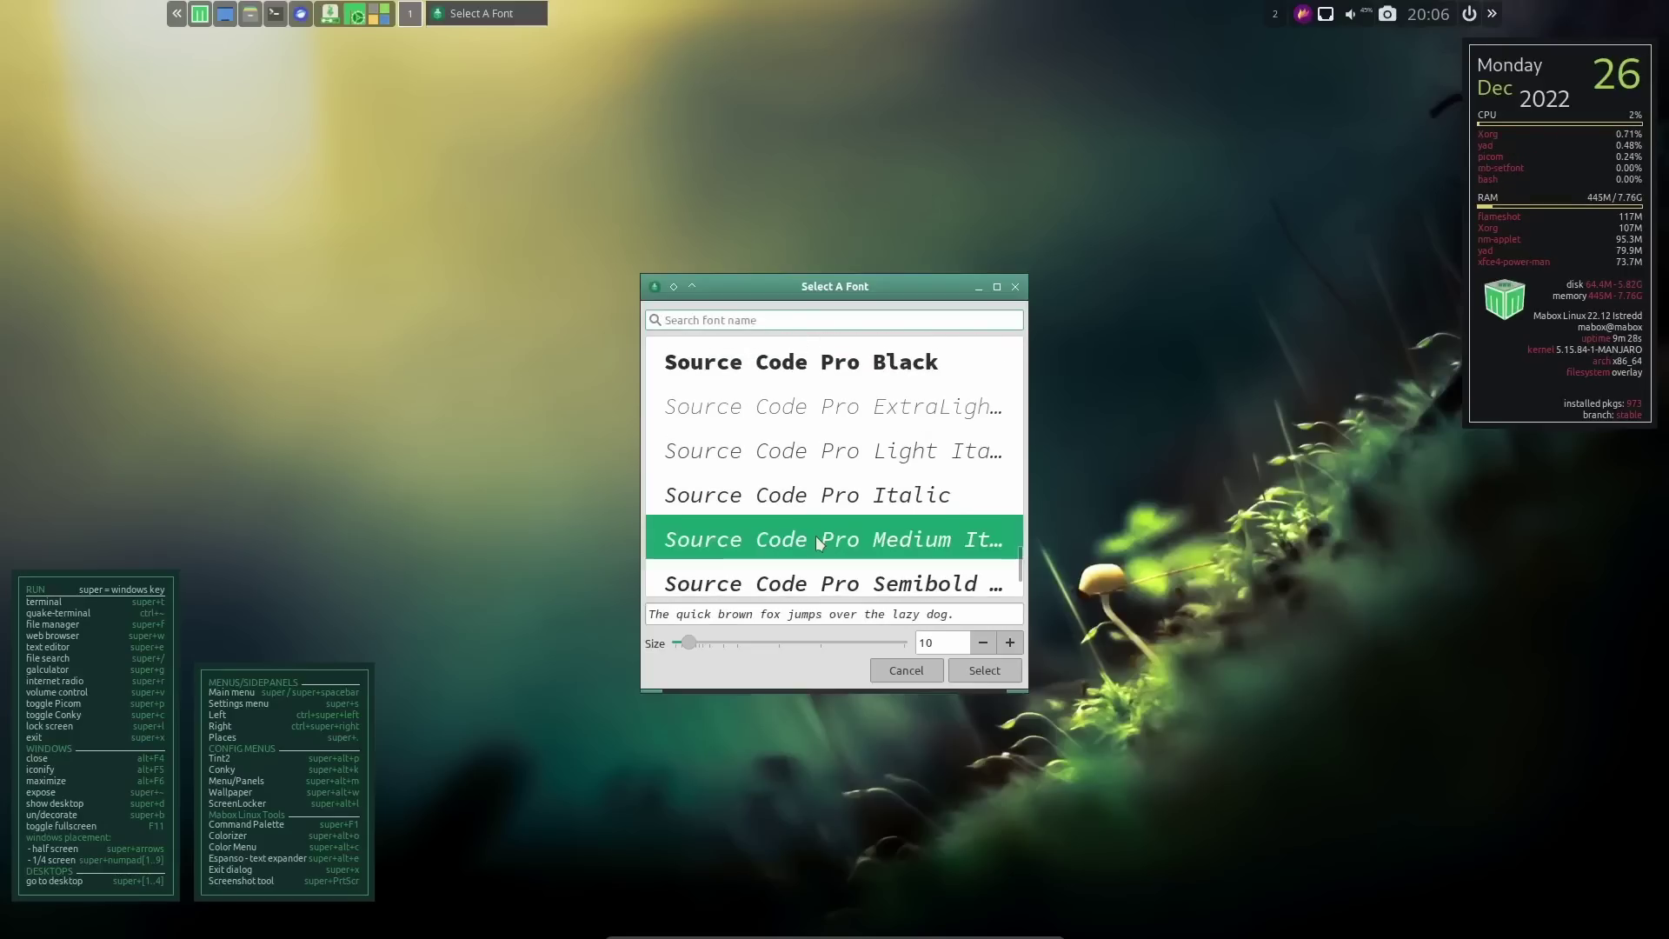
left_click(843, 583)
scroll(860, 521, "down", 1)
scroll(869, 484, "down", 15)
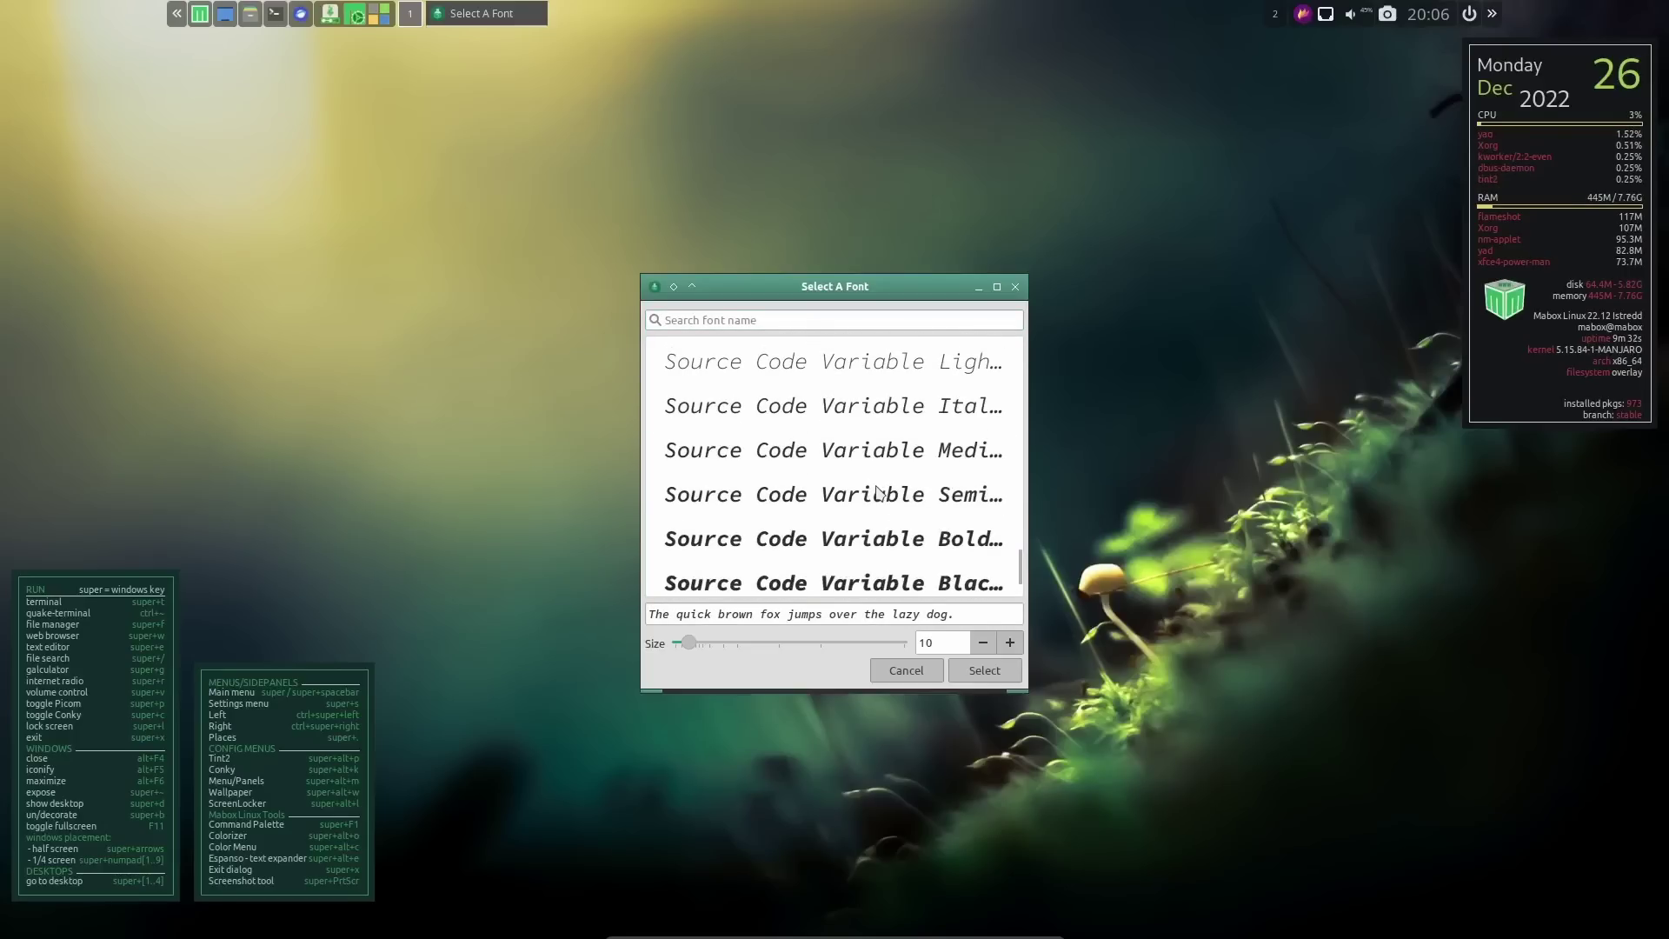
scroll(883, 492, "down", 12)
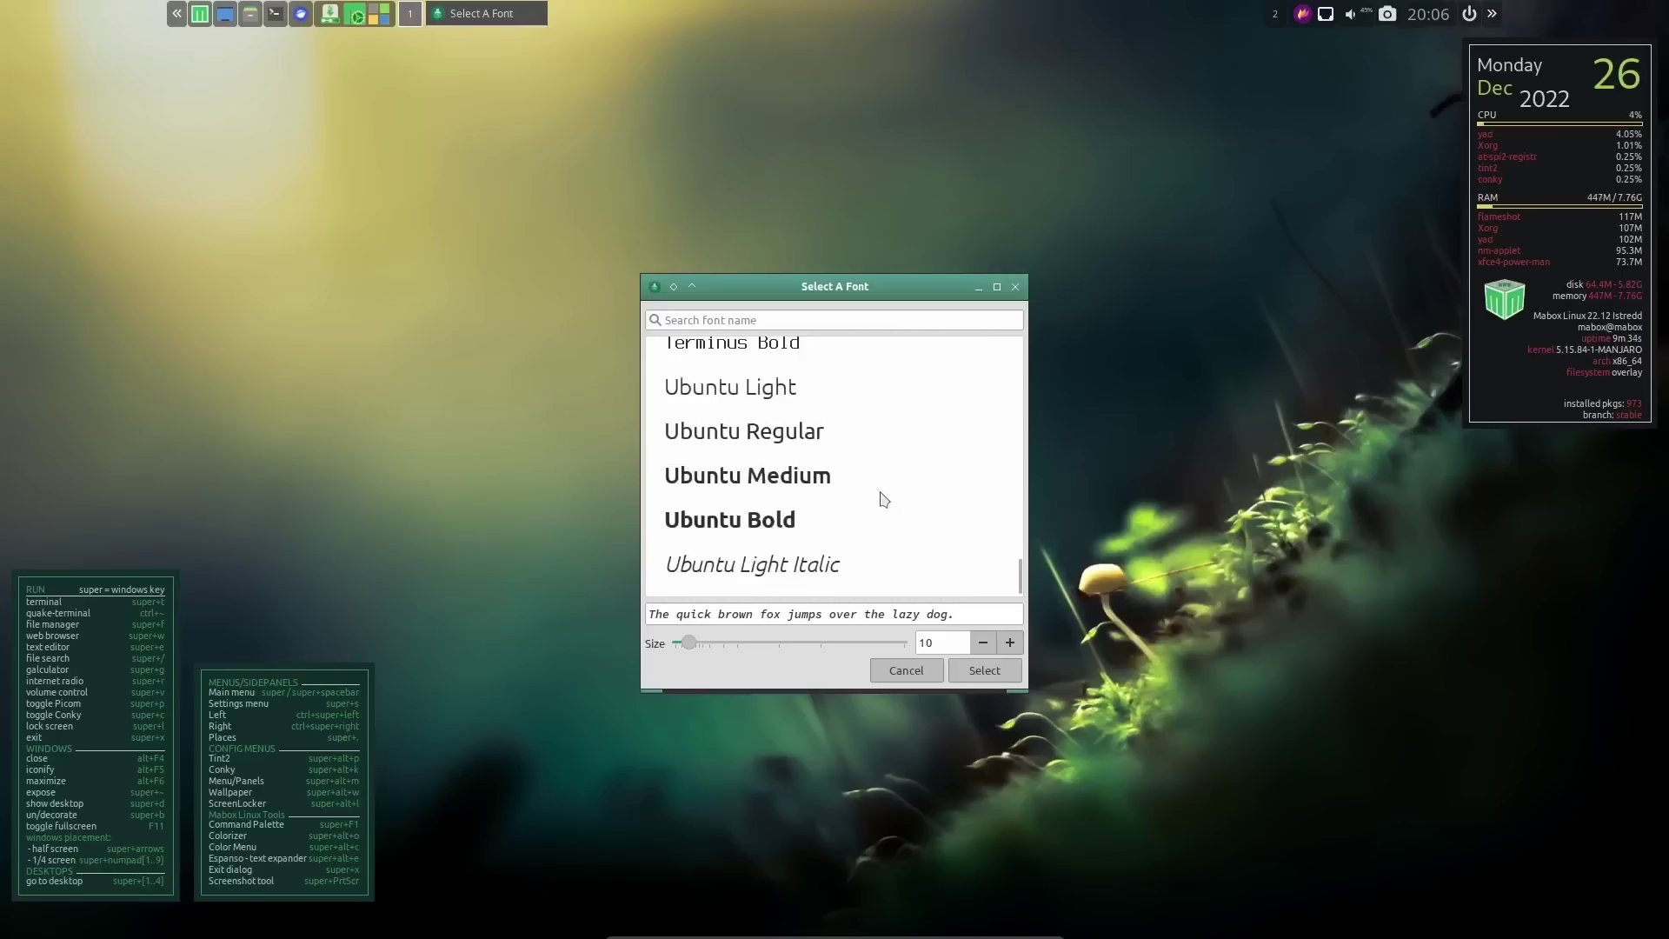
scroll(883, 497, "up", 5)
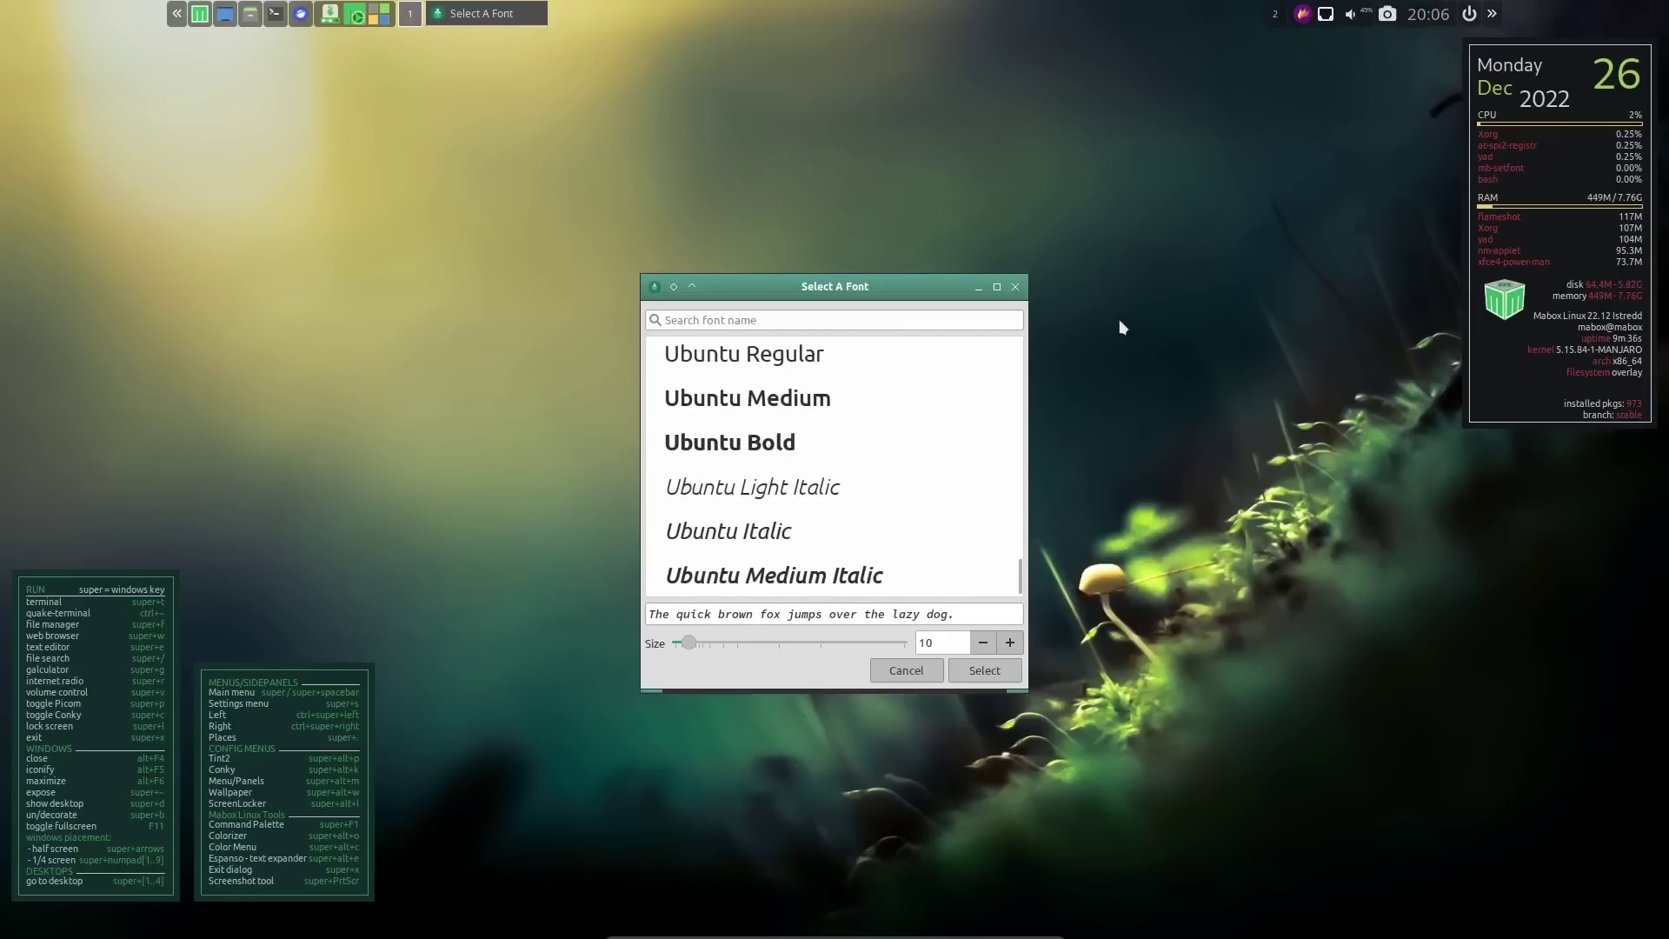
left_click(1014, 285)
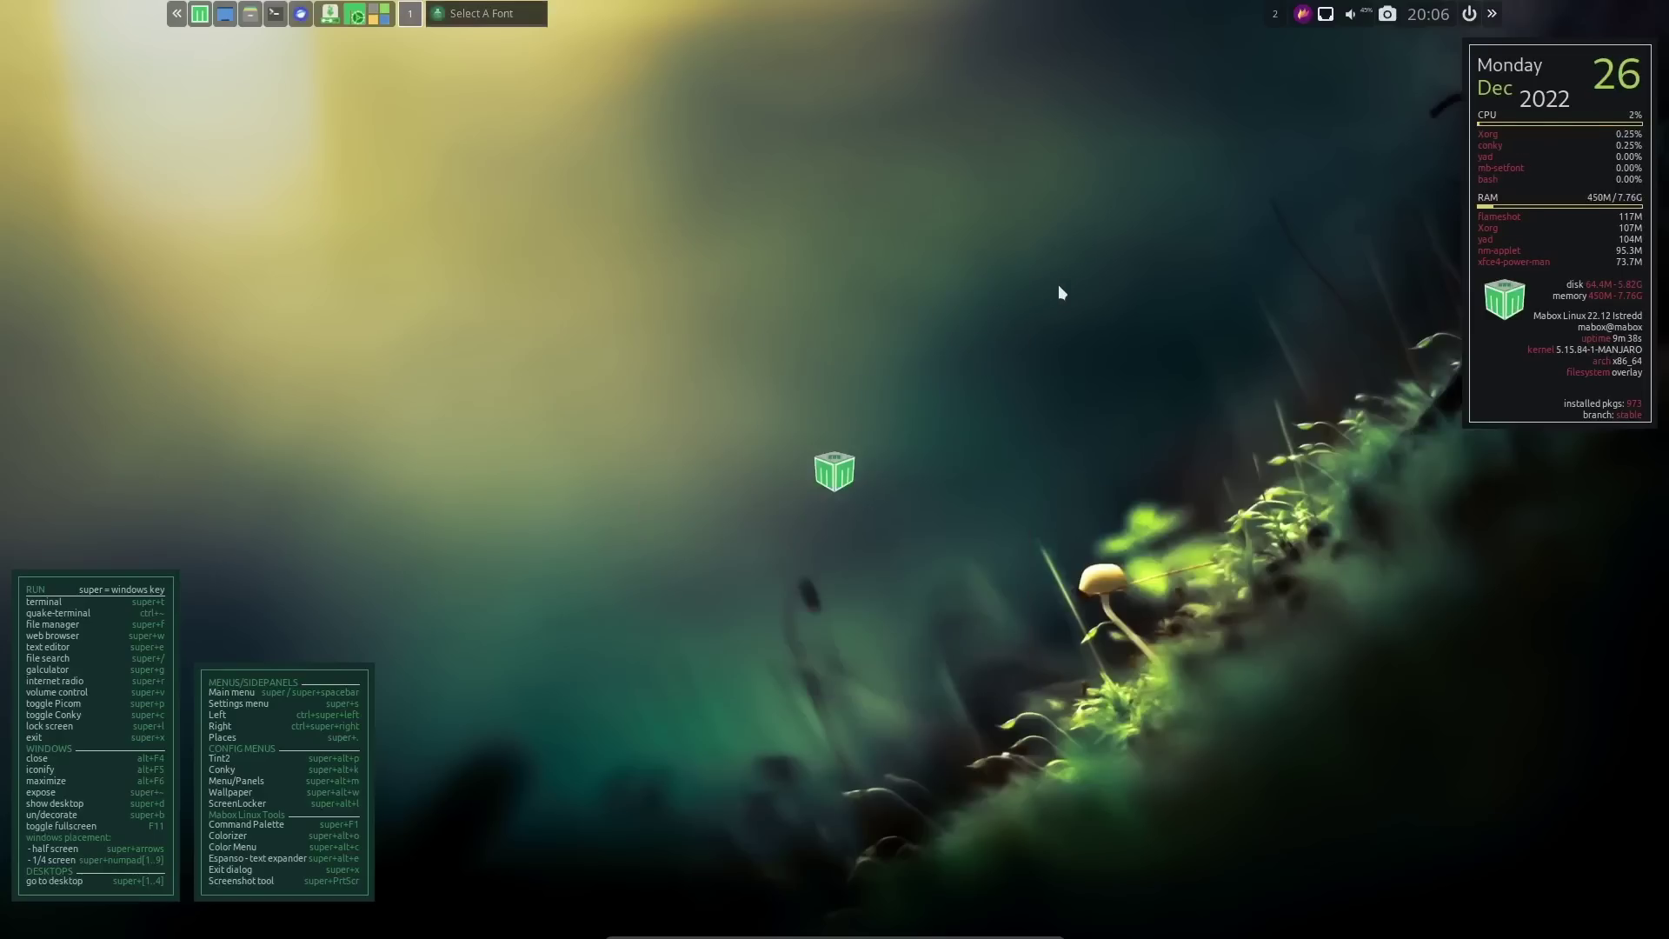
Review the Sysinfo Conky's individual color options and its outline and shadow choices
right_click(1589, 160)
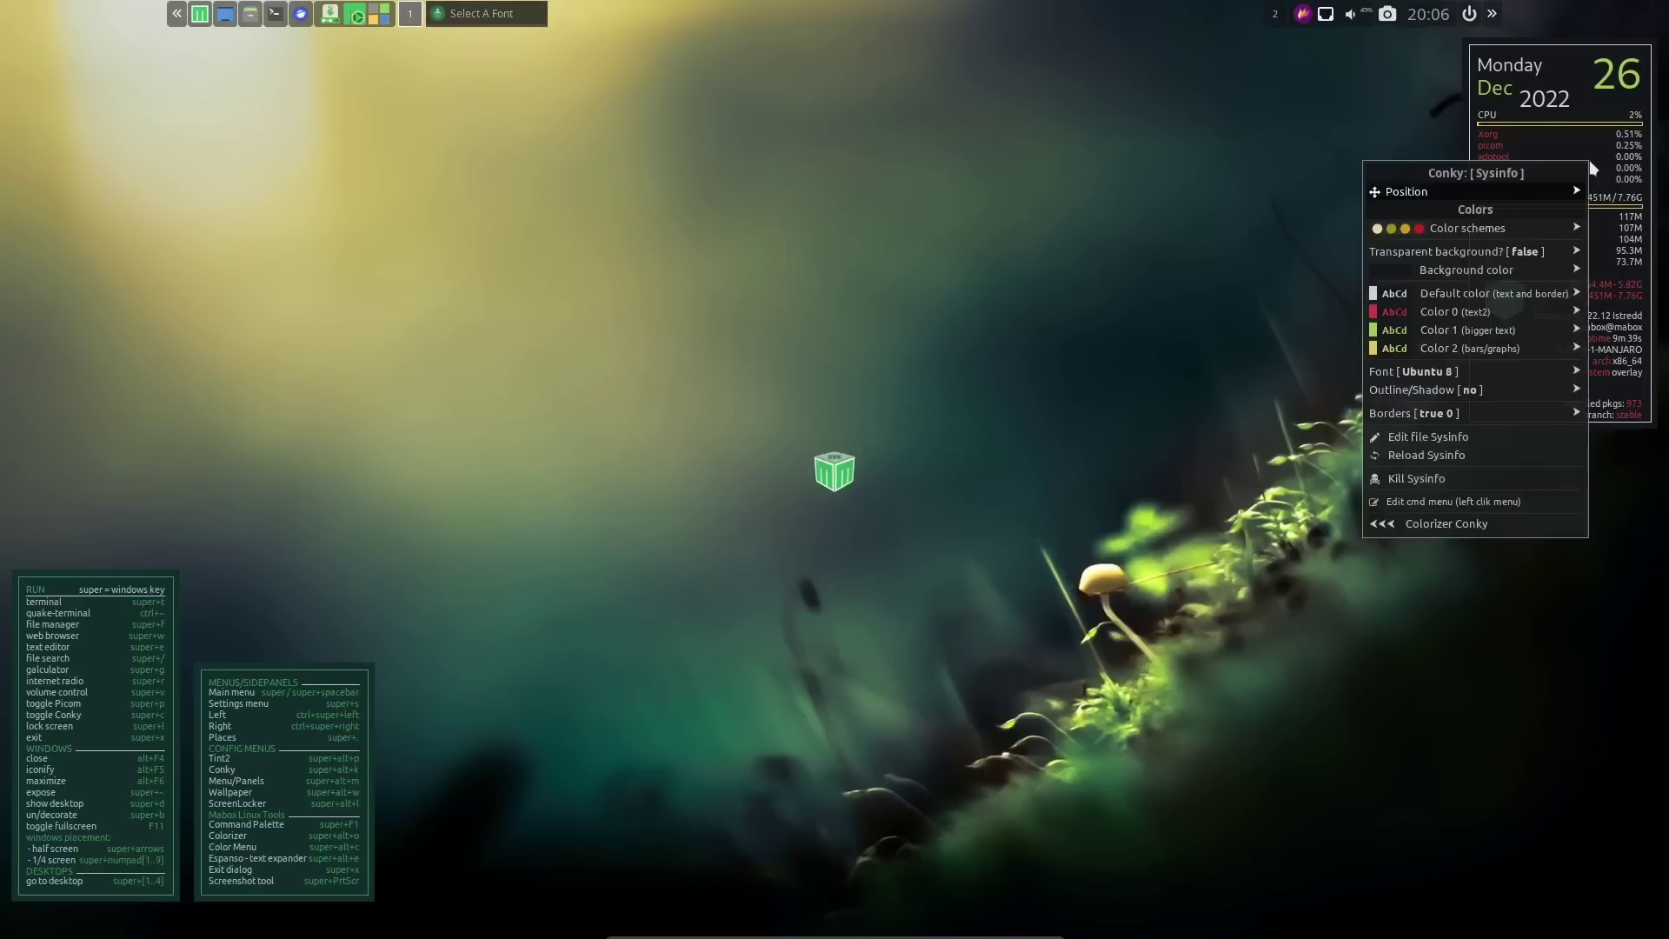
left_click(1441, 376)
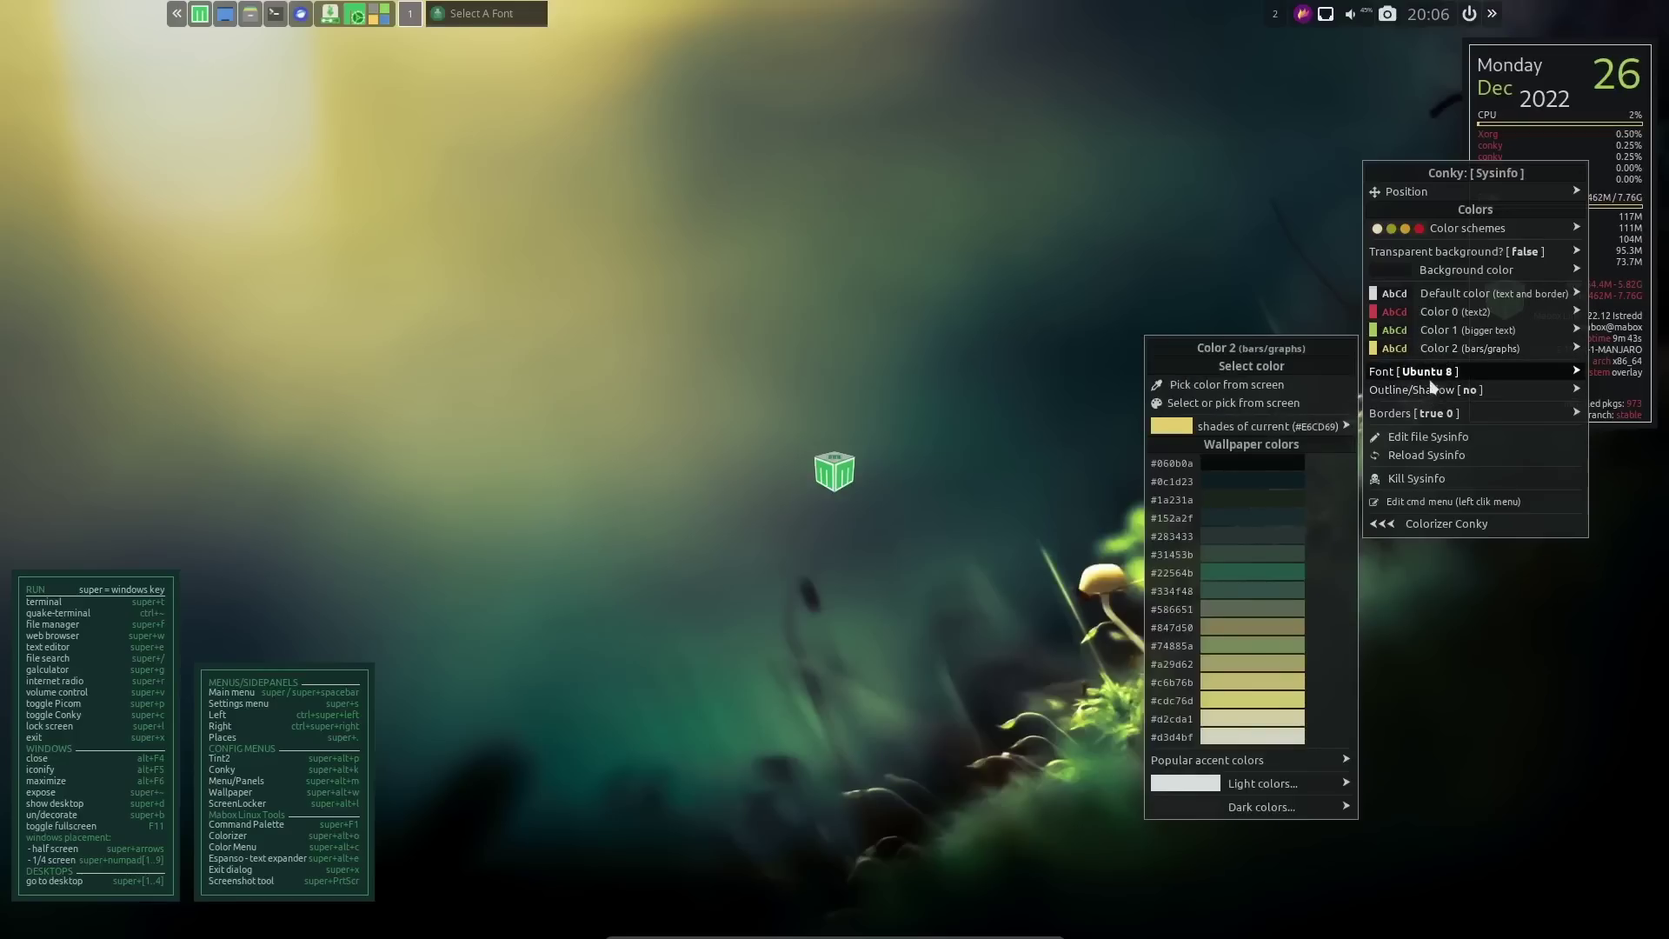
mouse_move(1429, 398)
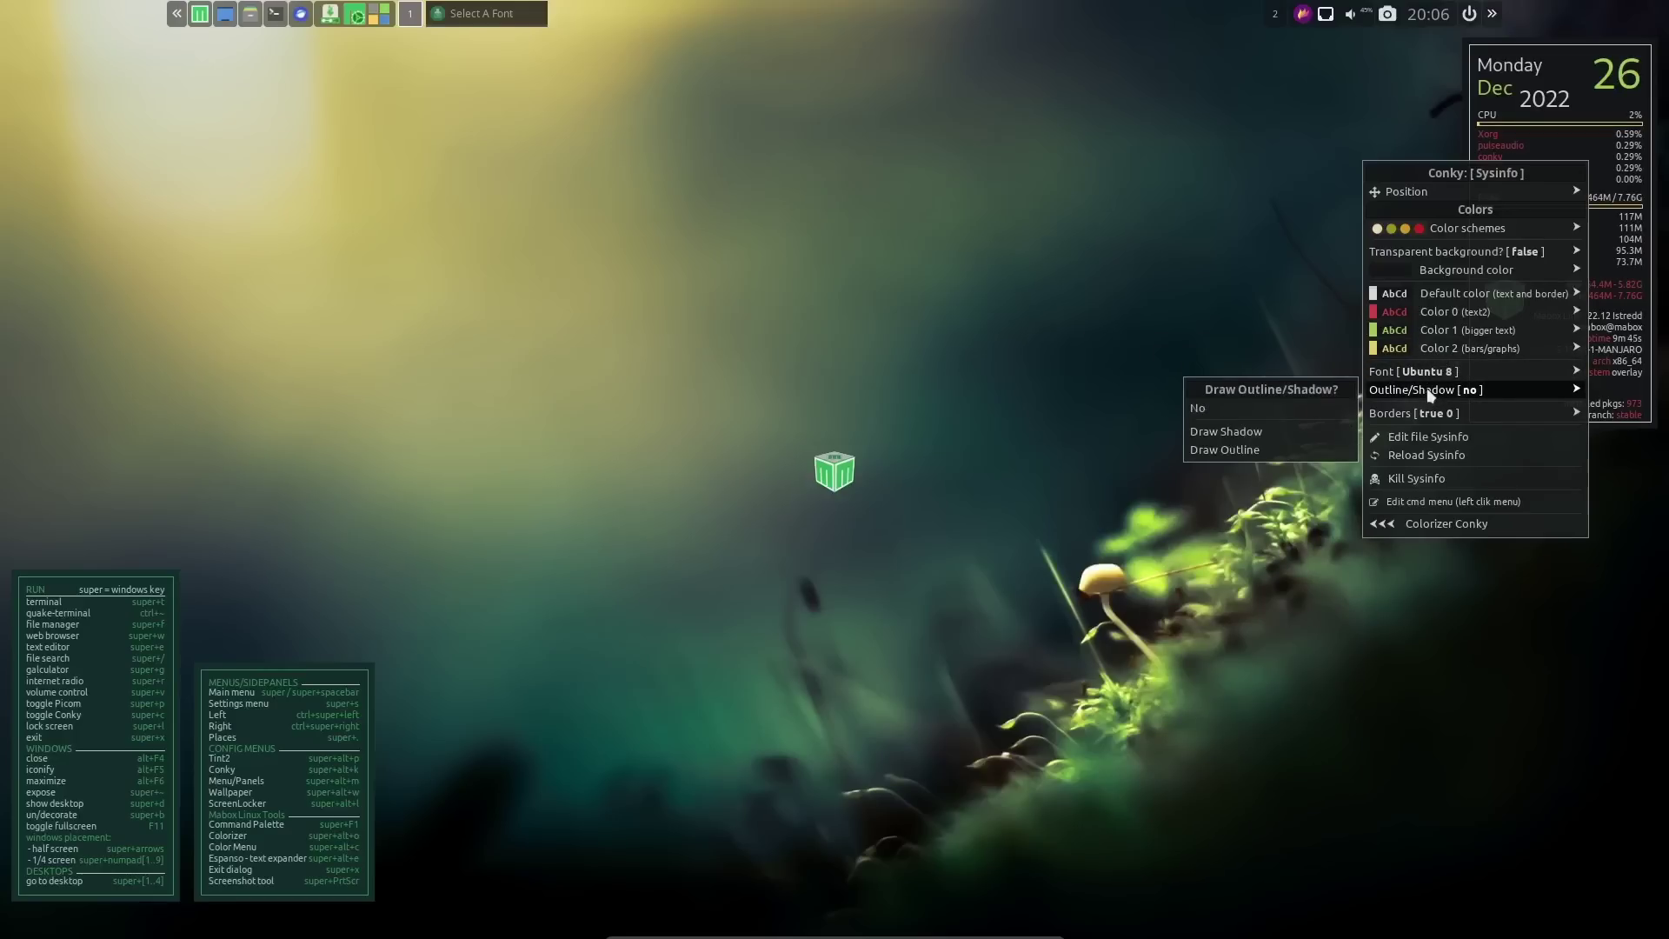
mouse_move(1437, 352)
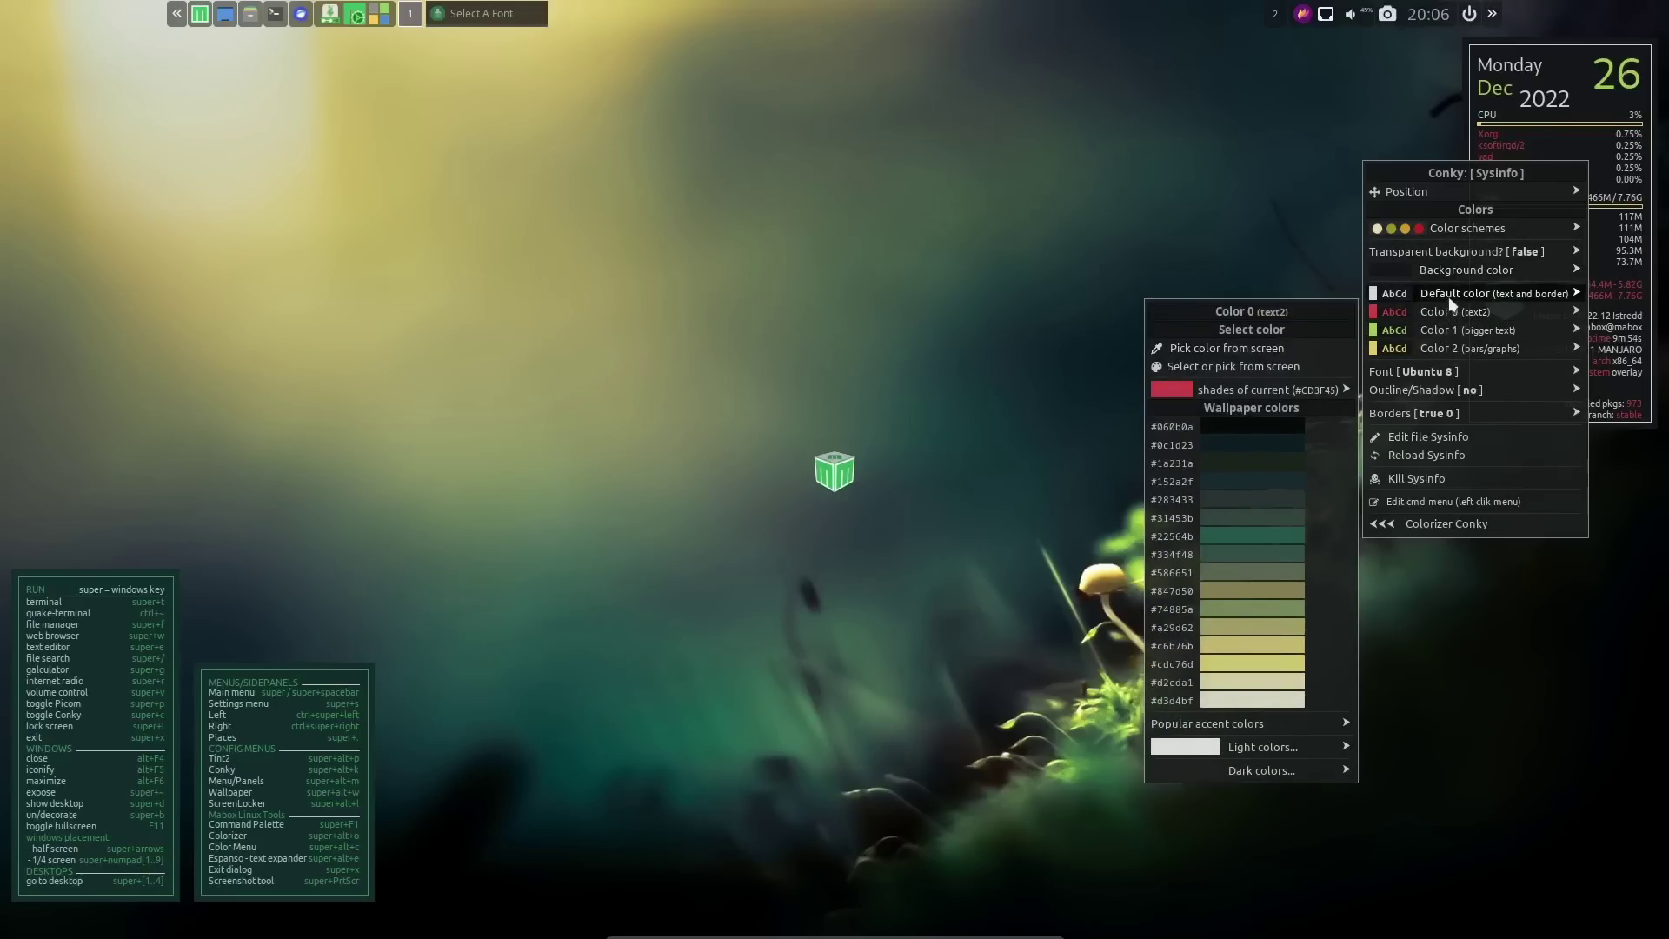
mouse_move(1455, 261)
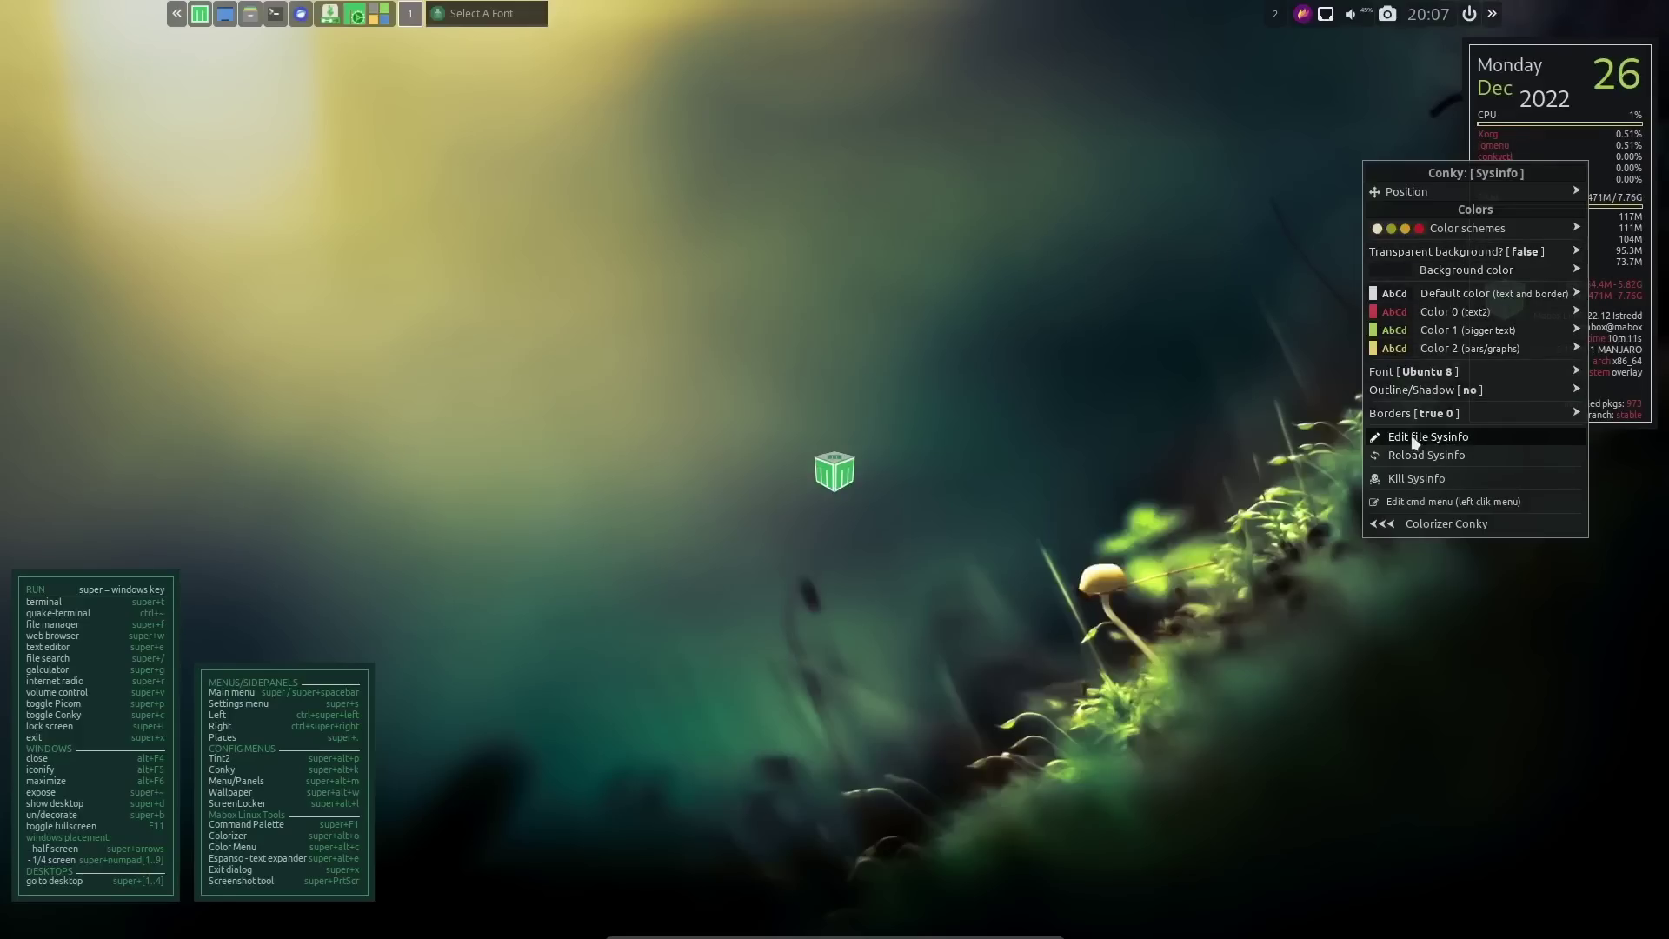
View the Colorizer Conky settings and the Places shortcuts, closing each without making changes
left_click(1438, 526)
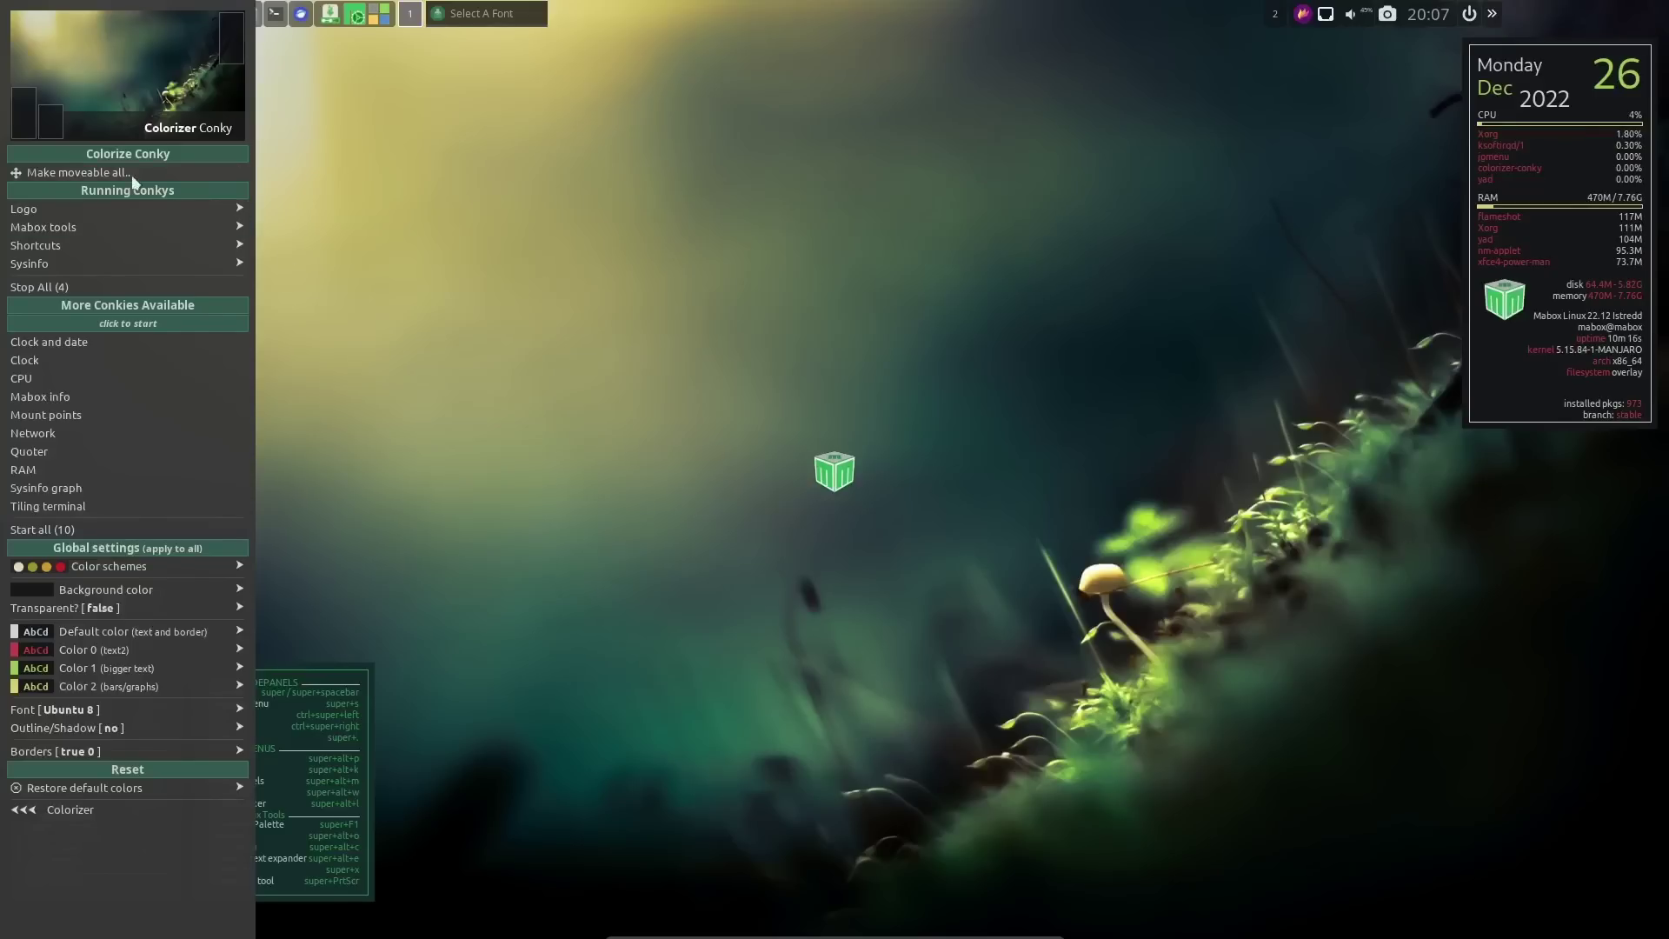
left_click(440, 428)
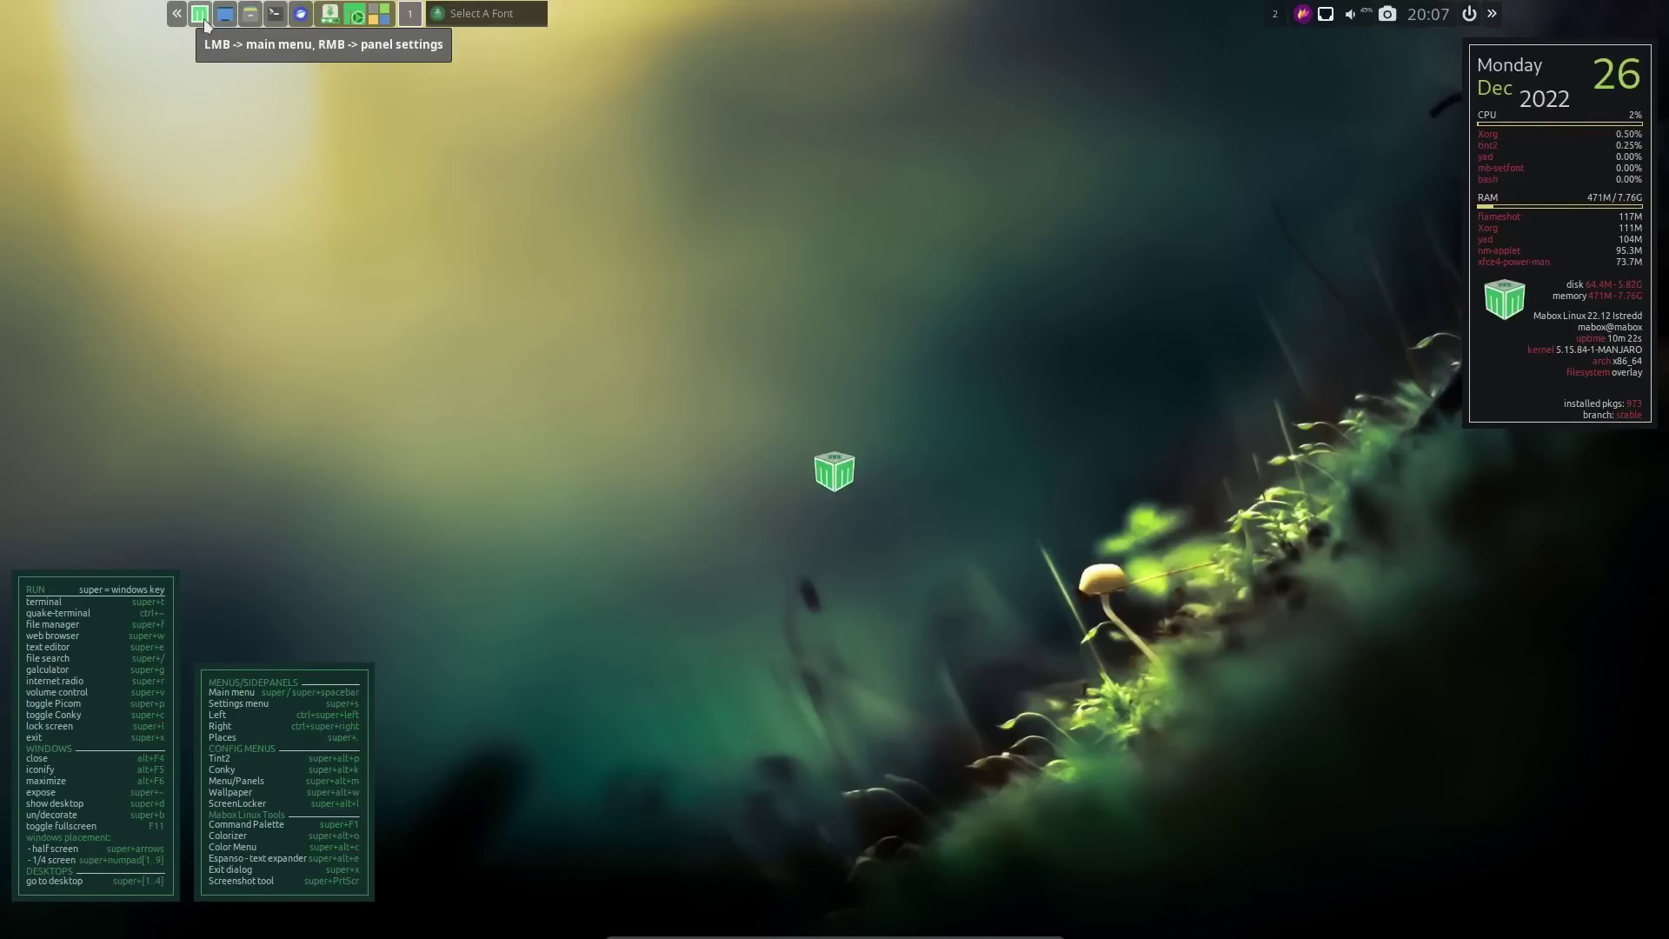
left_click(251, 14)
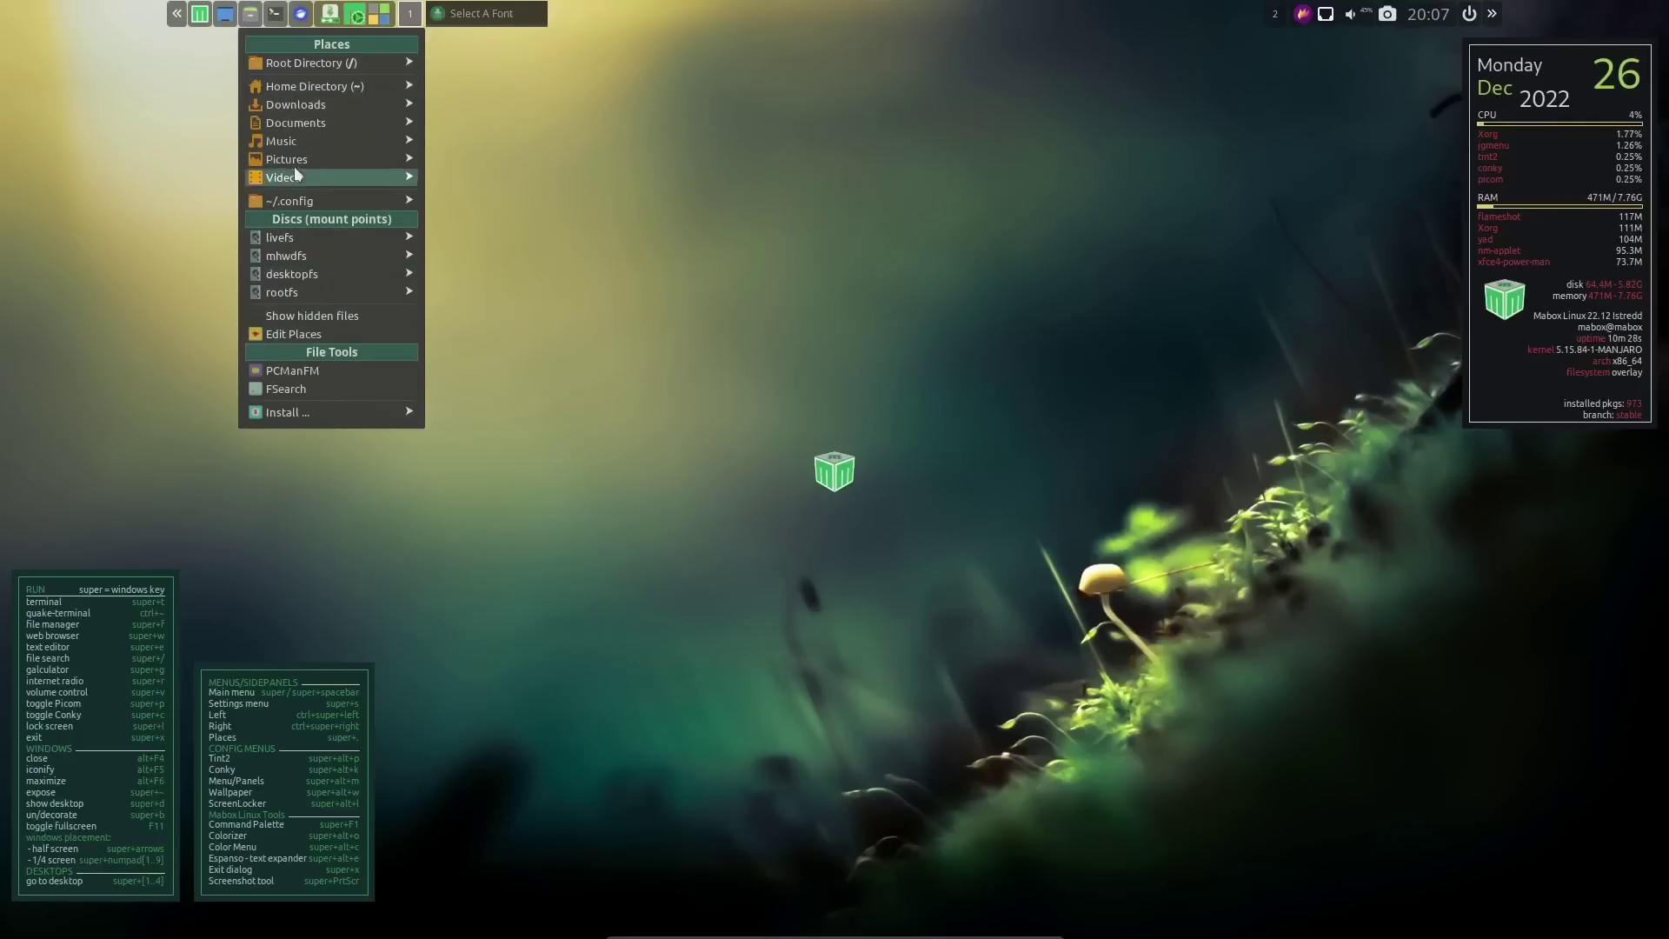
left_click(134, 147)
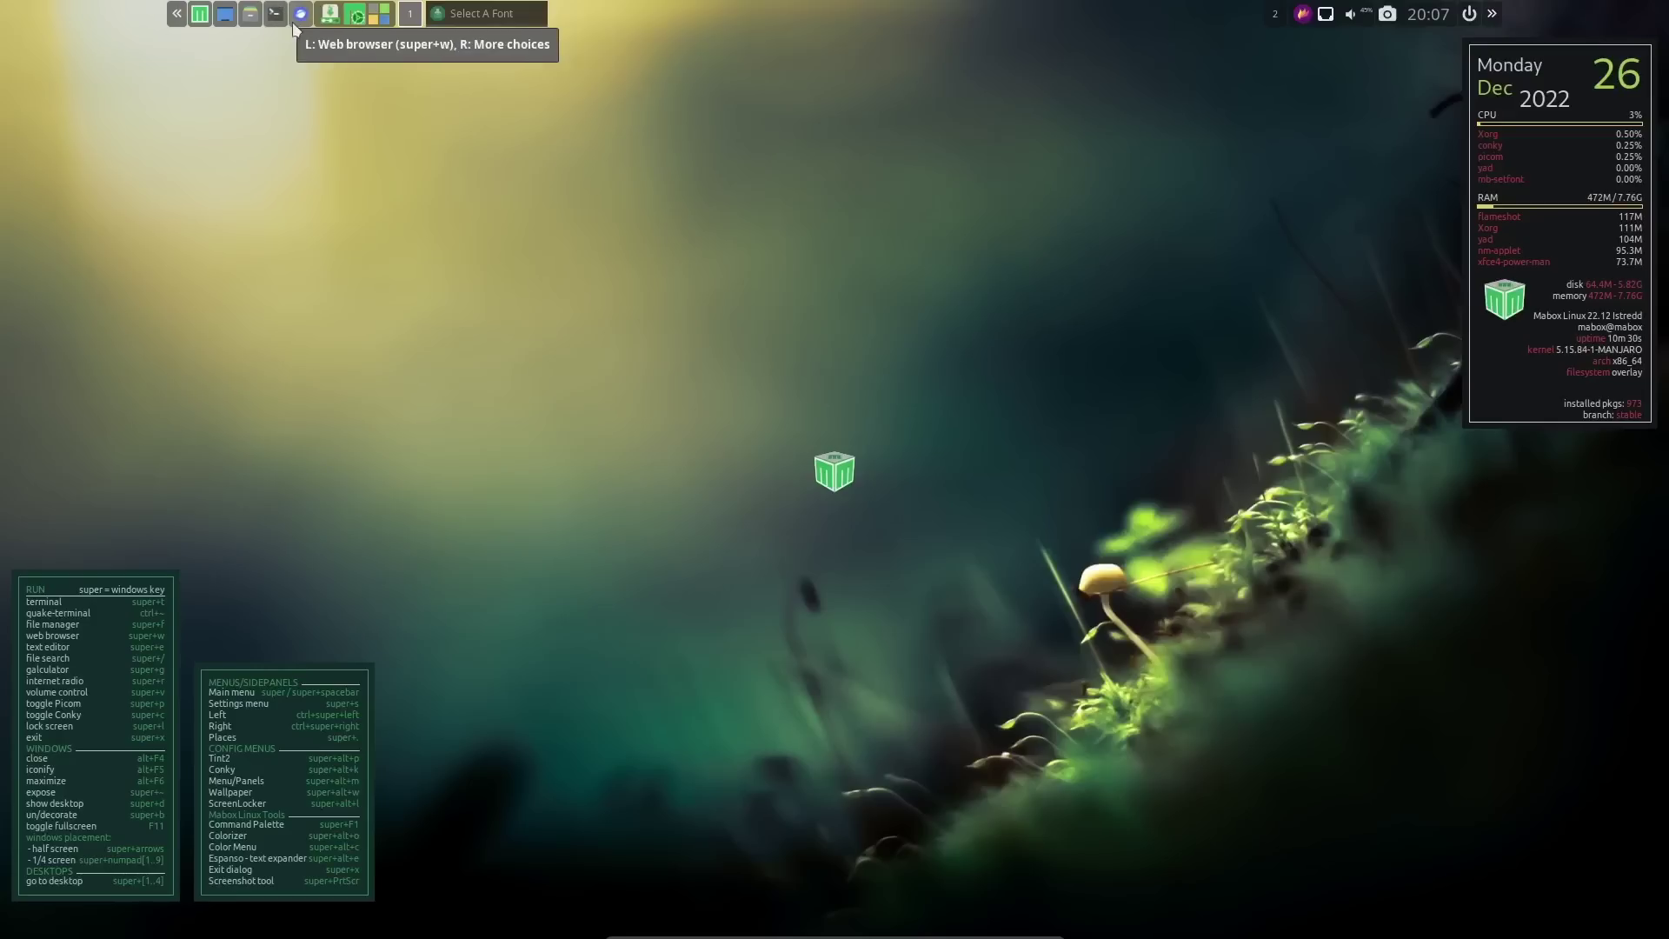
Open the Mabox Control Center and move its window to the upper middle of the desktop
left_click(358, 15)
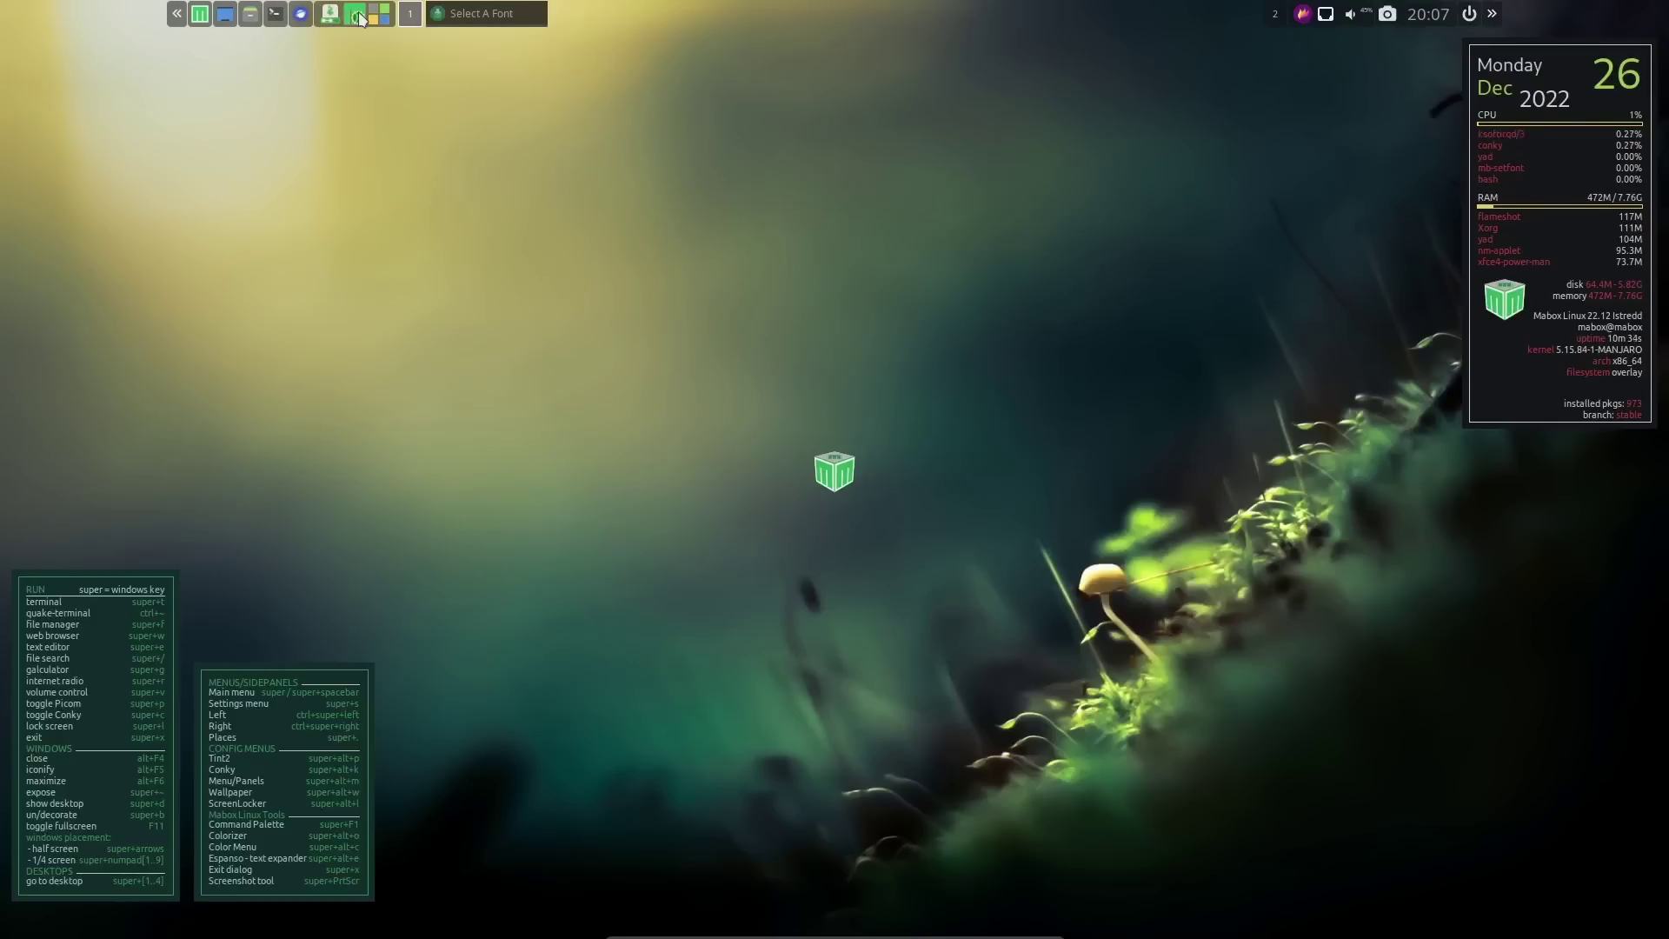
left_click_drag(462, 295, 1085, 137)
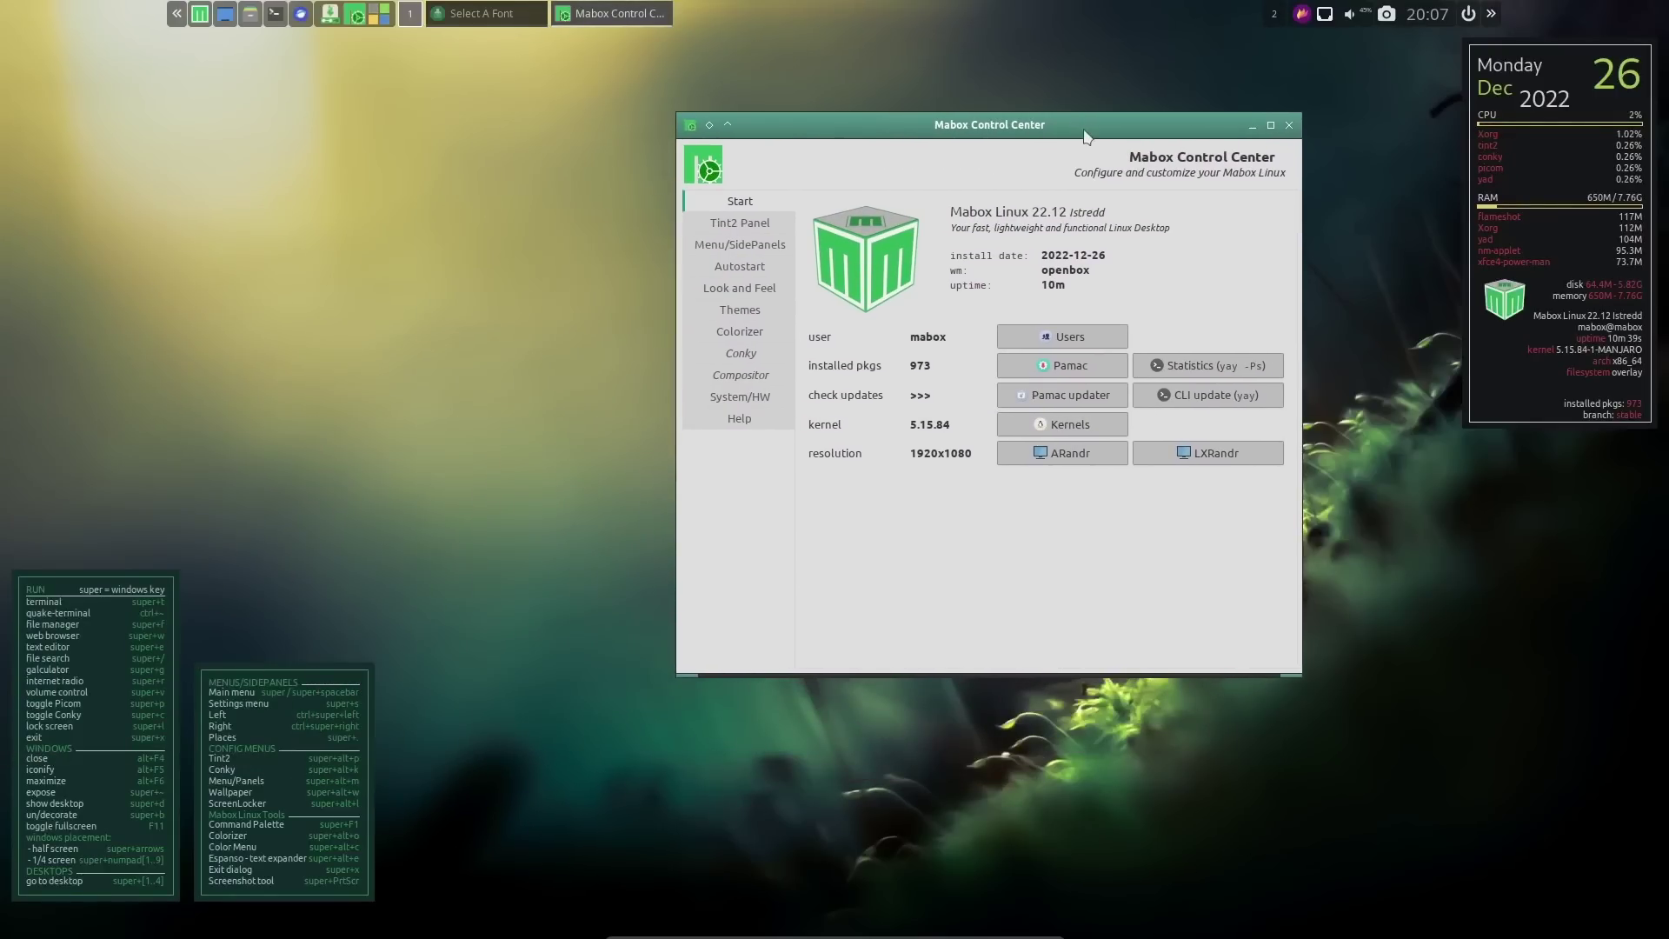
Review the Control Center sections from Tint2 Panel through System/HW, including Autostart, Themes and Compositor, and close the window
left_click(727, 223)
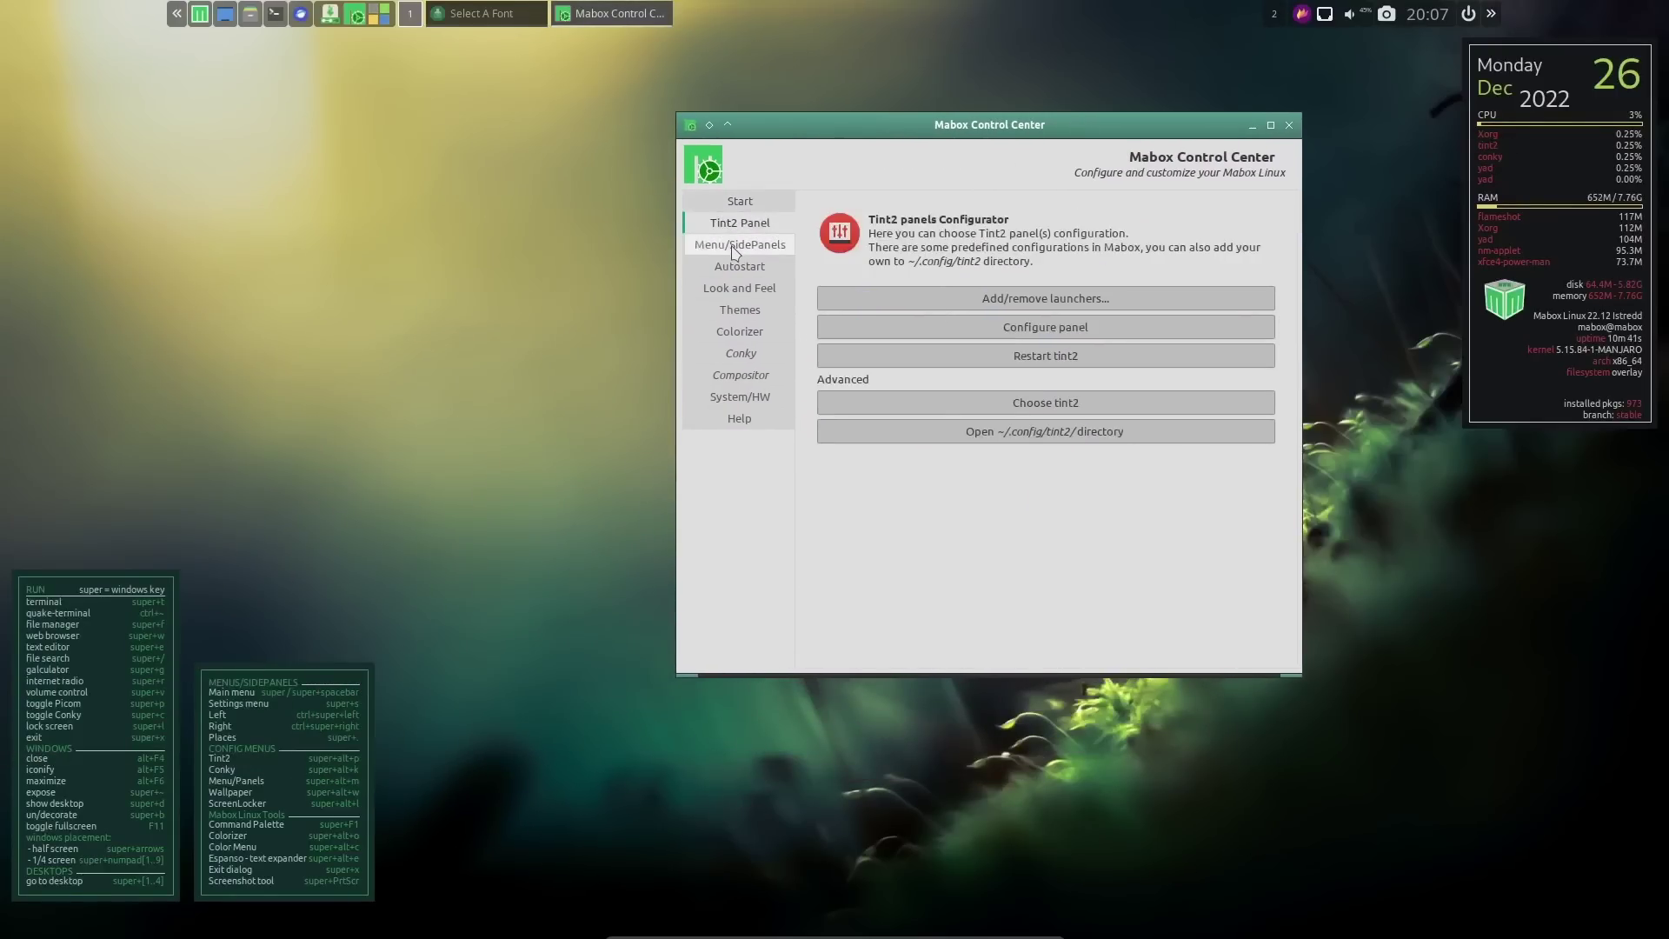
left_click(733, 248)
left_click(738, 269)
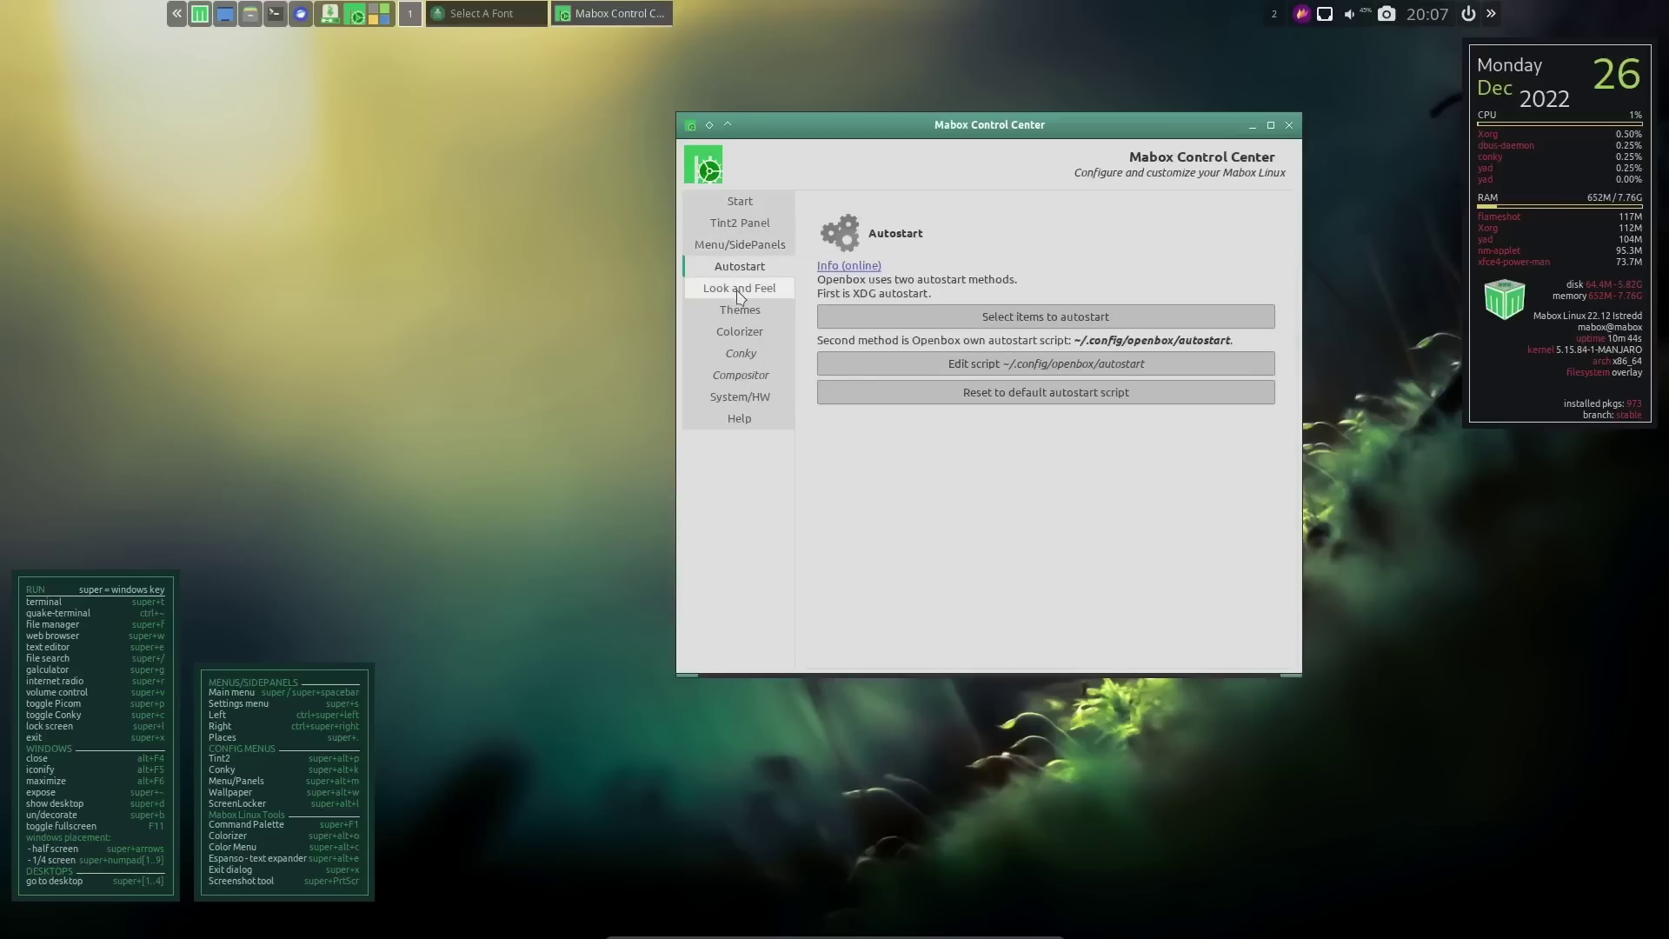
left_click(737, 292)
left_click(740, 311)
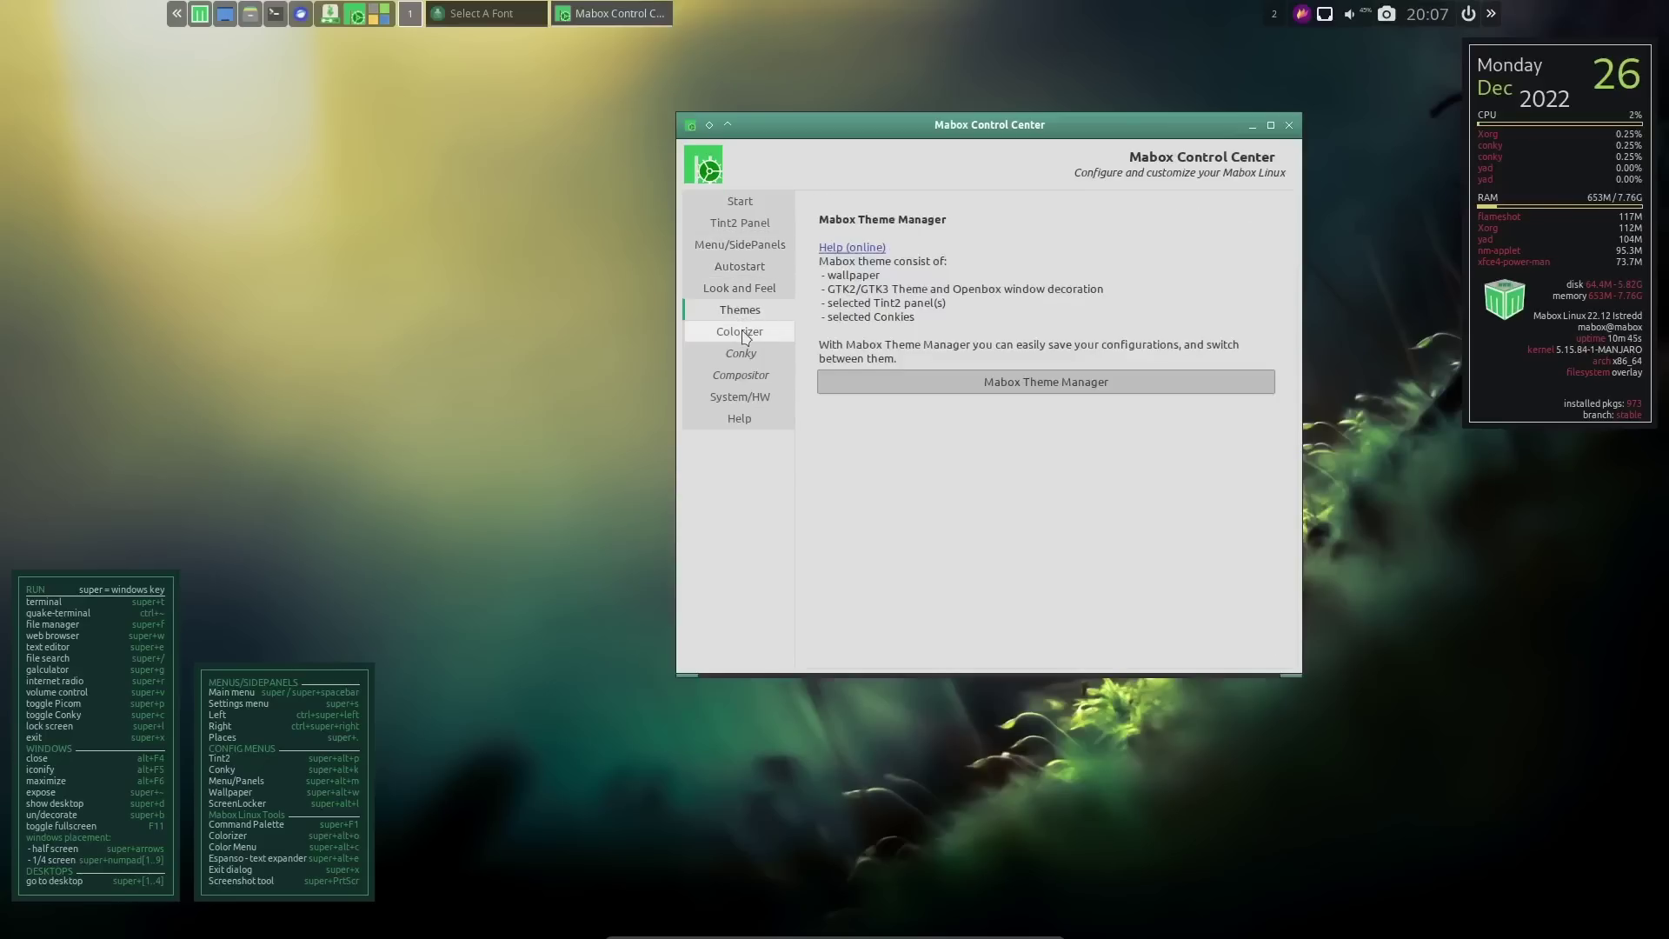
left_click(744, 335)
left_click(740, 353)
left_click(741, 375)
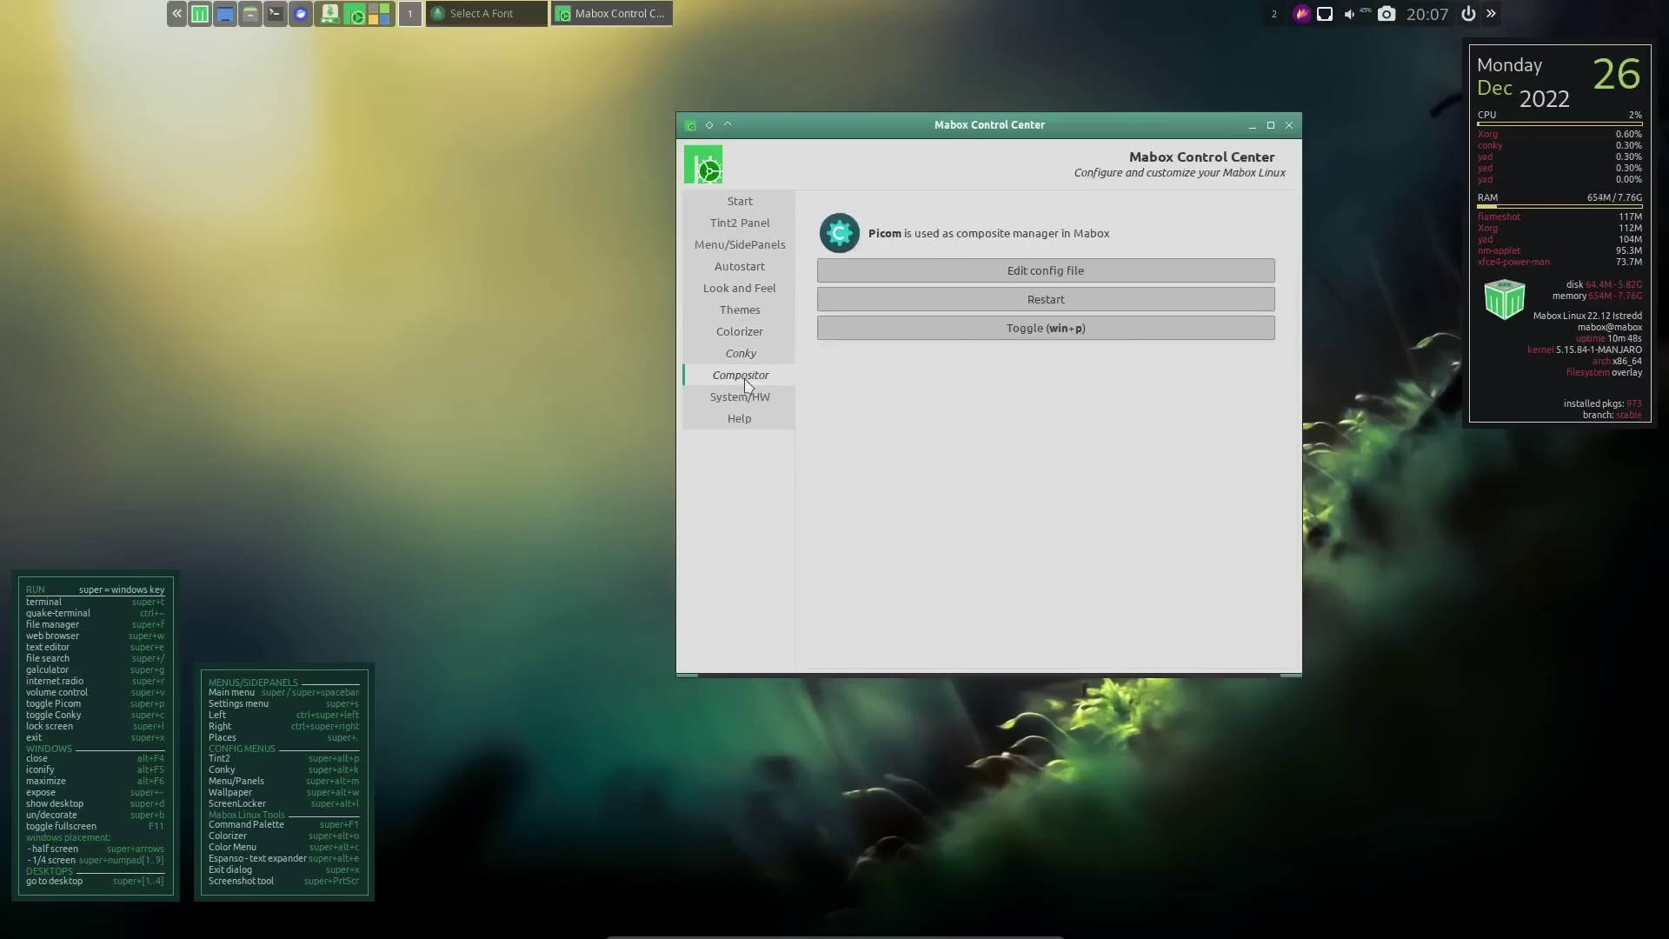
left_click(743, 398)
left_click(740, 202)
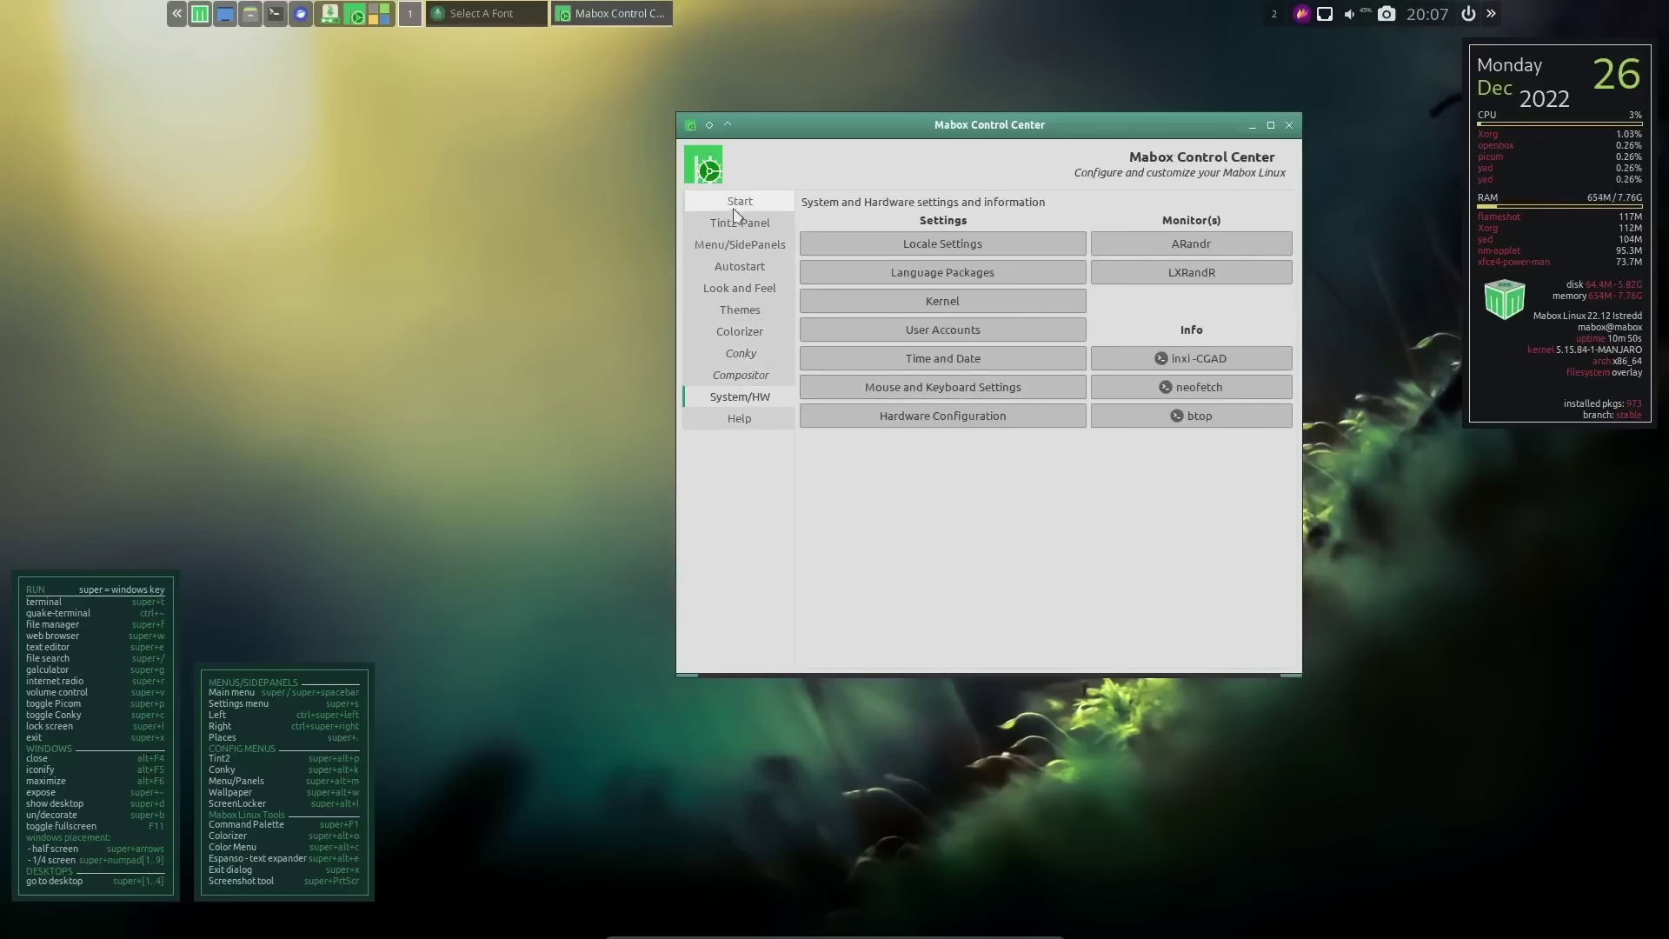
left_click(1289, 126)
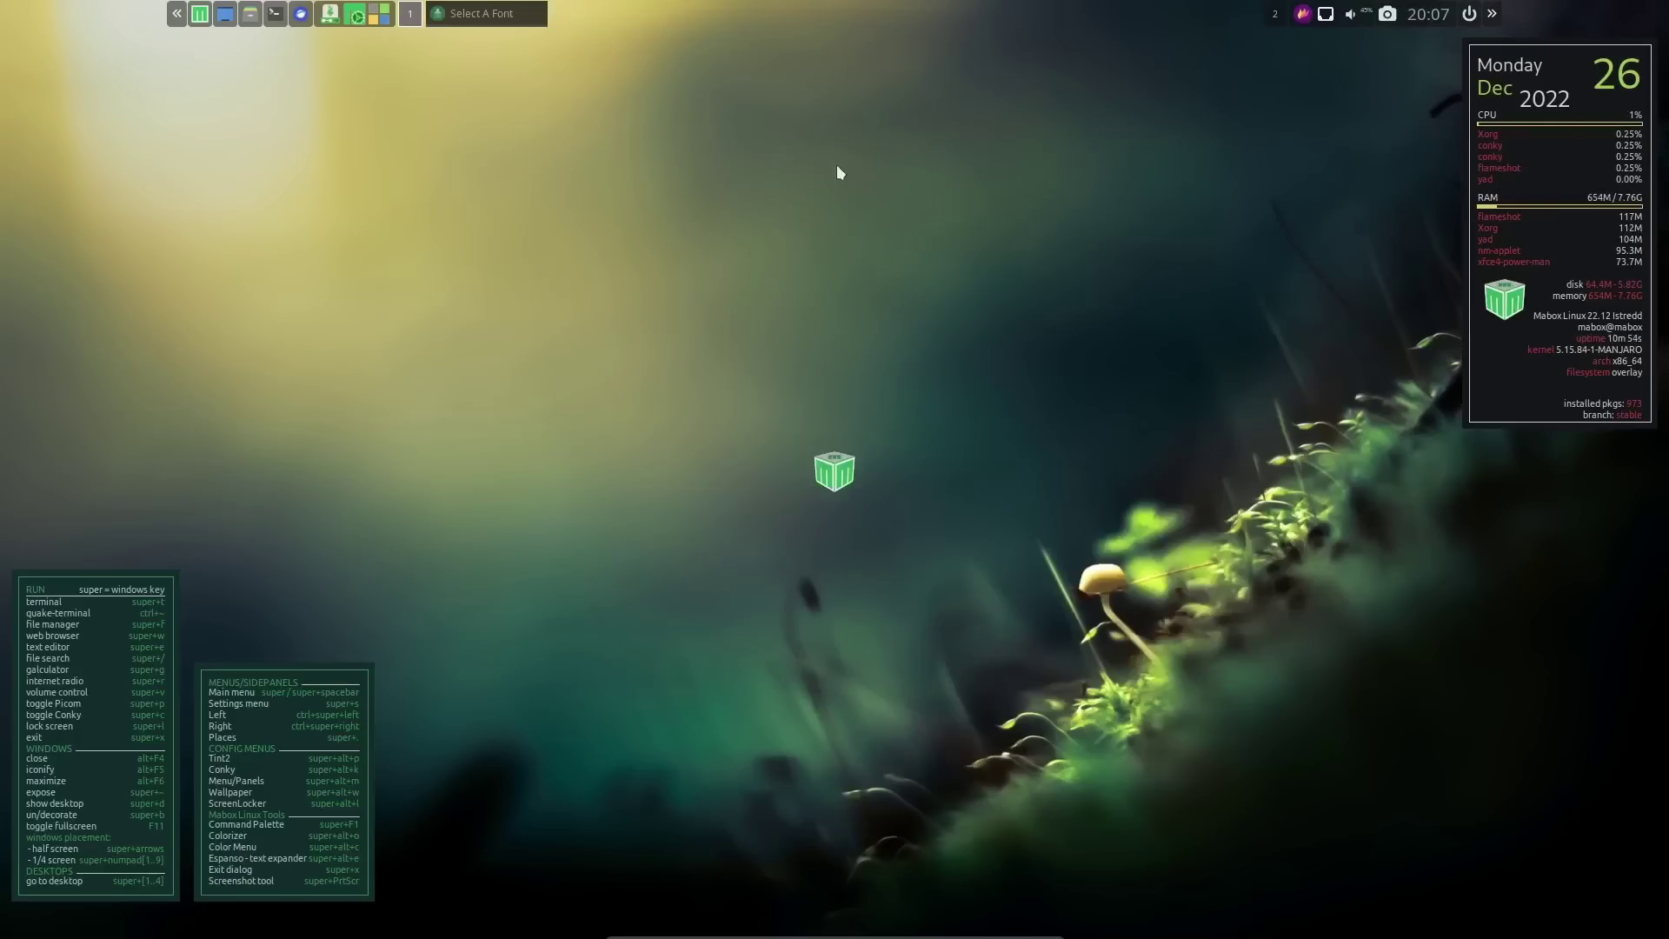
Open Mabox Colorizer, move its window to the upper middle of the desktop, and view the Openbox theme's window border options
left_click(382, 14)
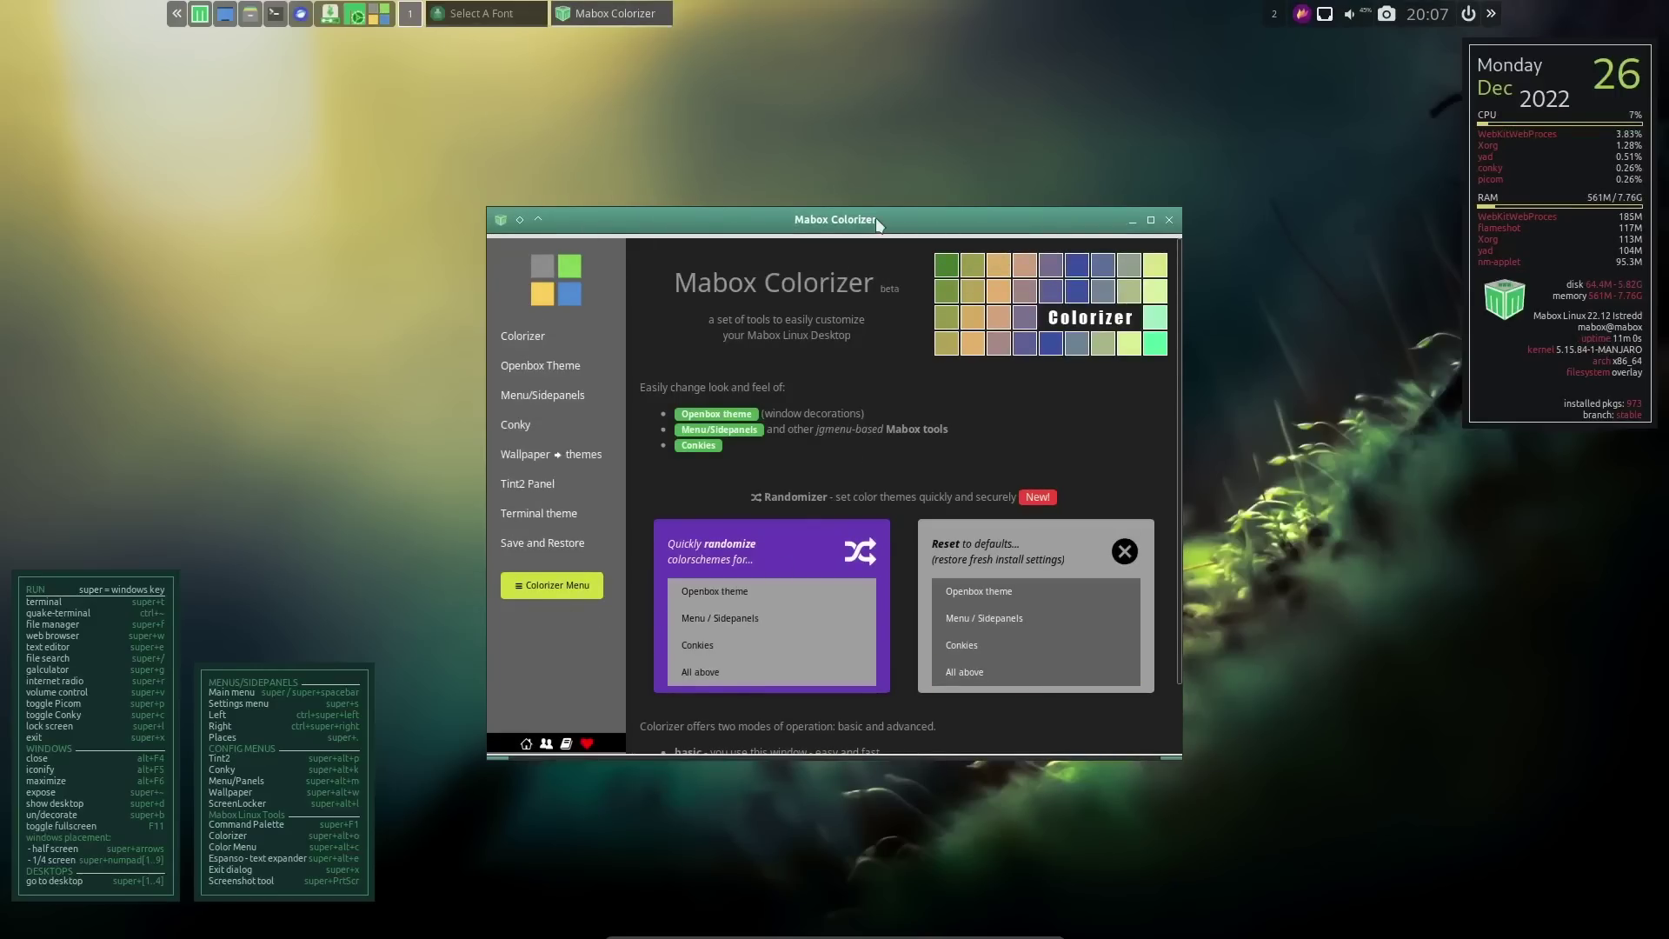
left_click_drag(906, 216, 1141, 110)
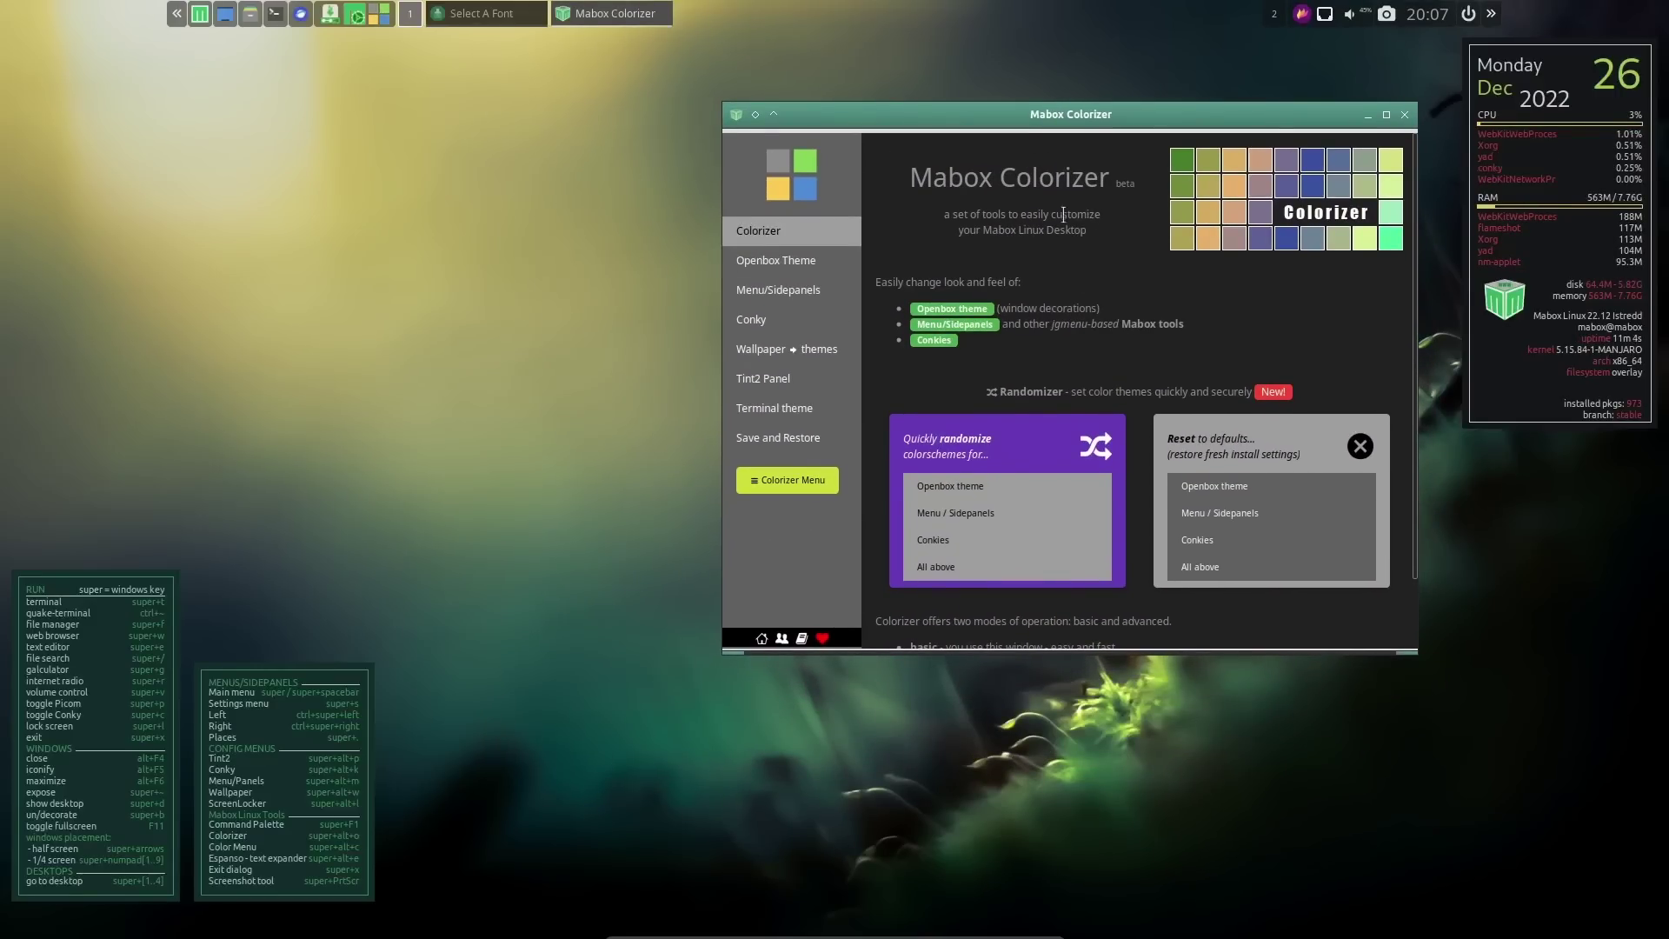
left_click(943, 309)
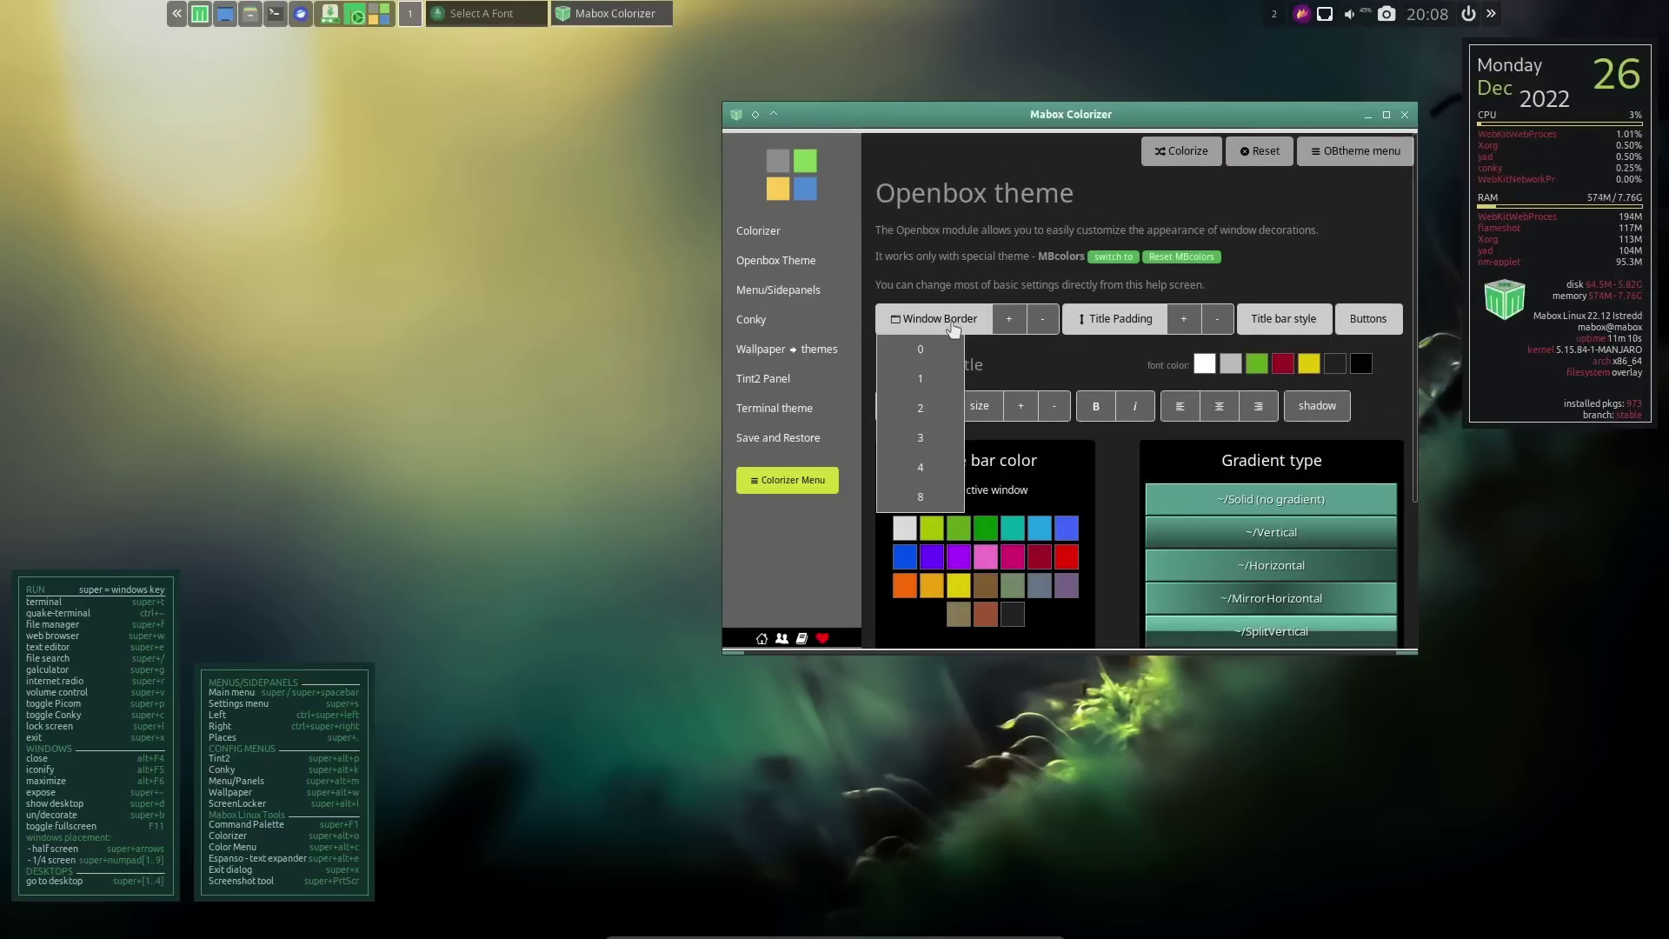
mouse_move(1133, 322)
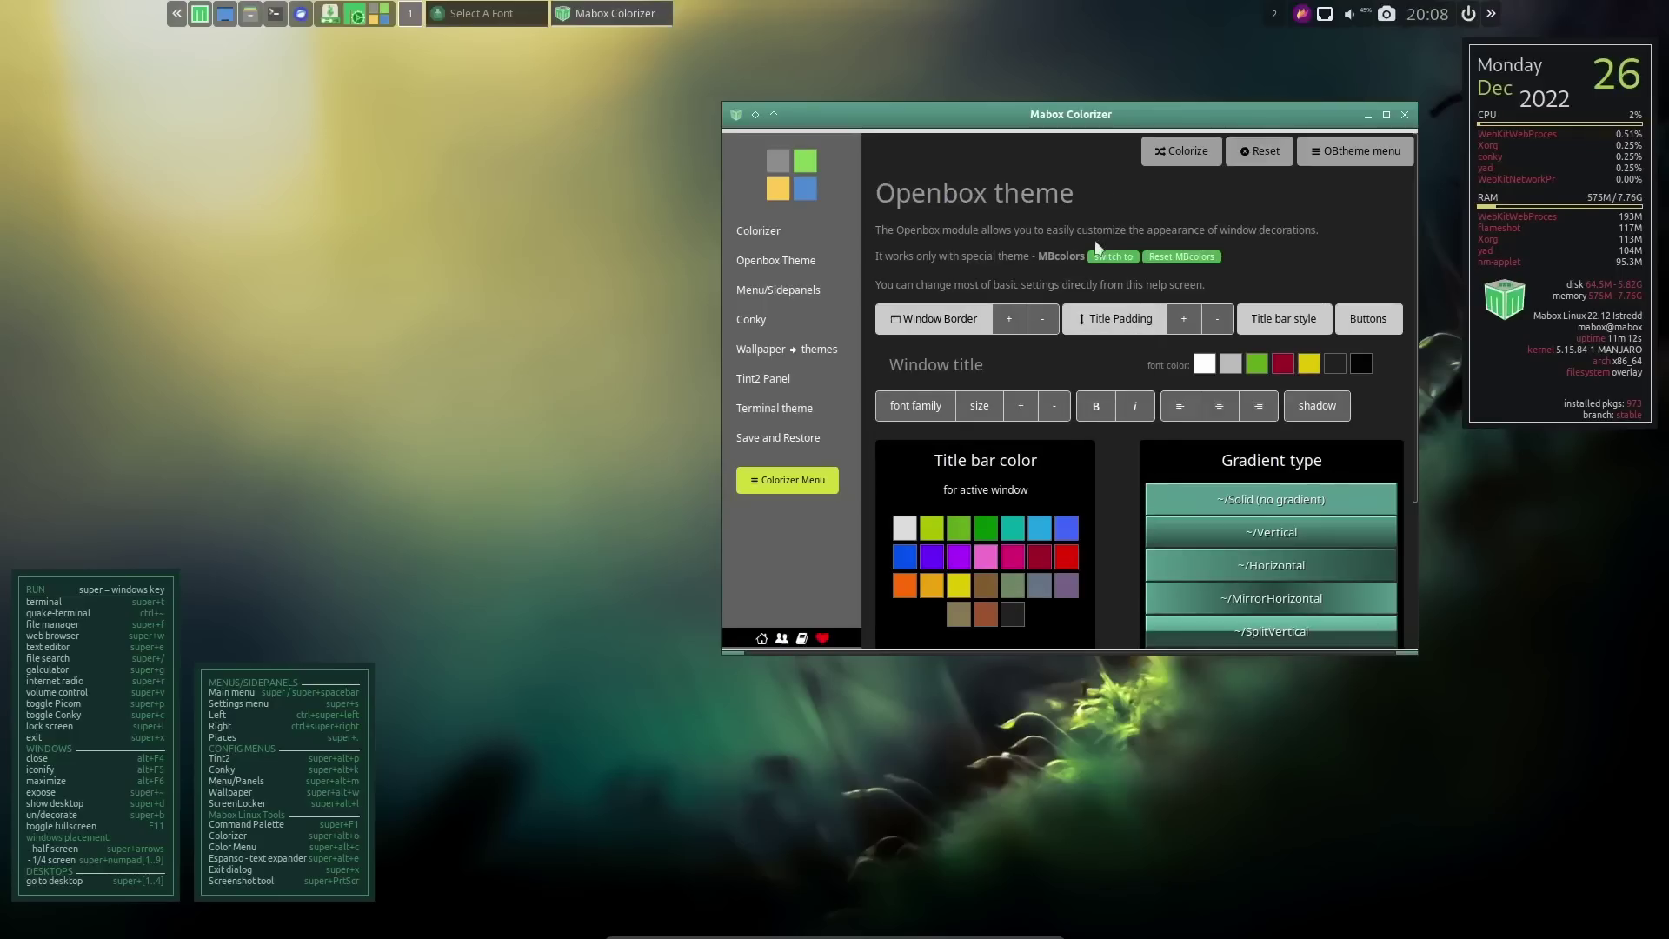
Try the raised and sunken title bar styles for the Openbox theme and set the style to flat
mouse_move(1283, 326)
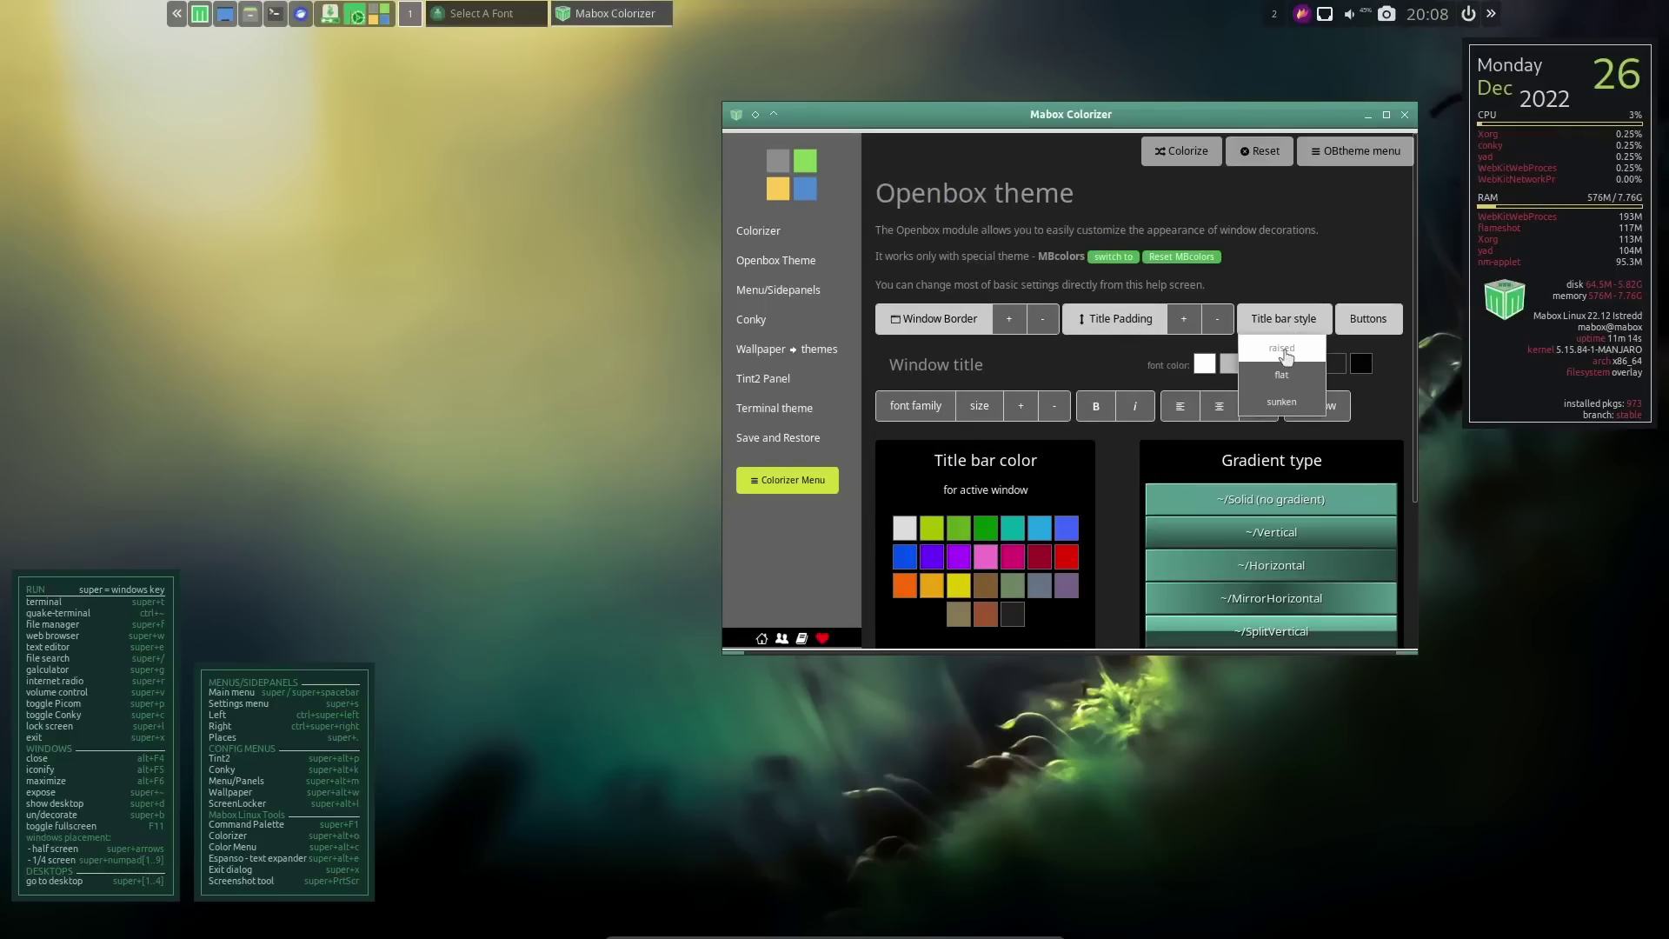
left_click(1283, 347)
mouse_move(1282, 321)
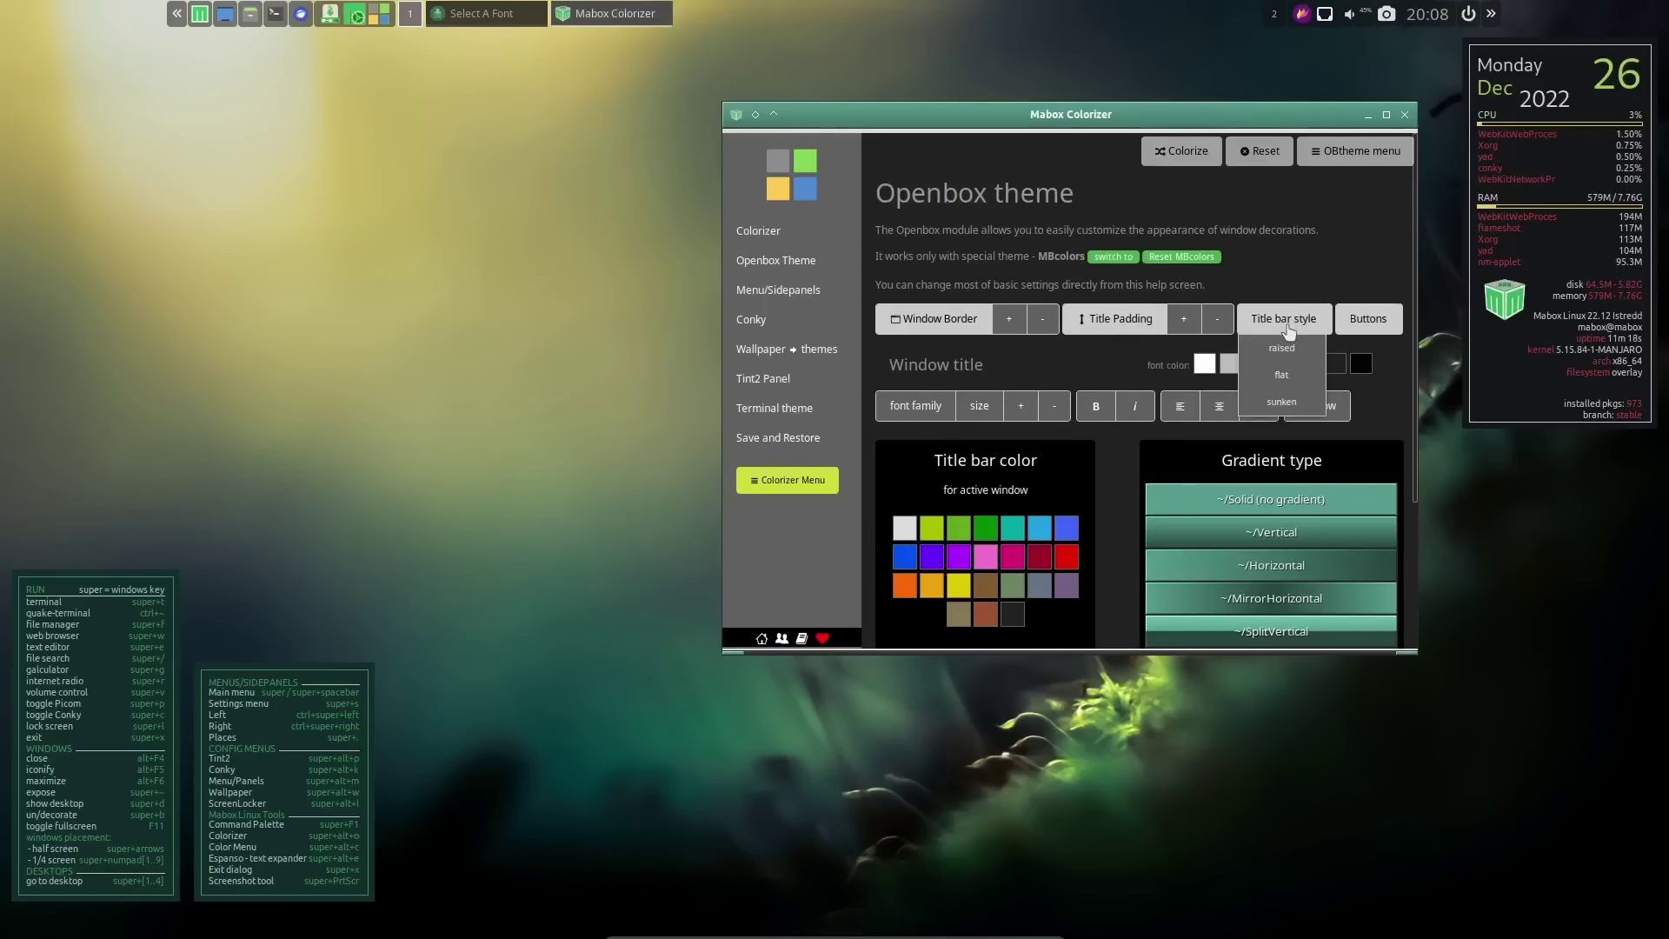
left_click(1279, 402)
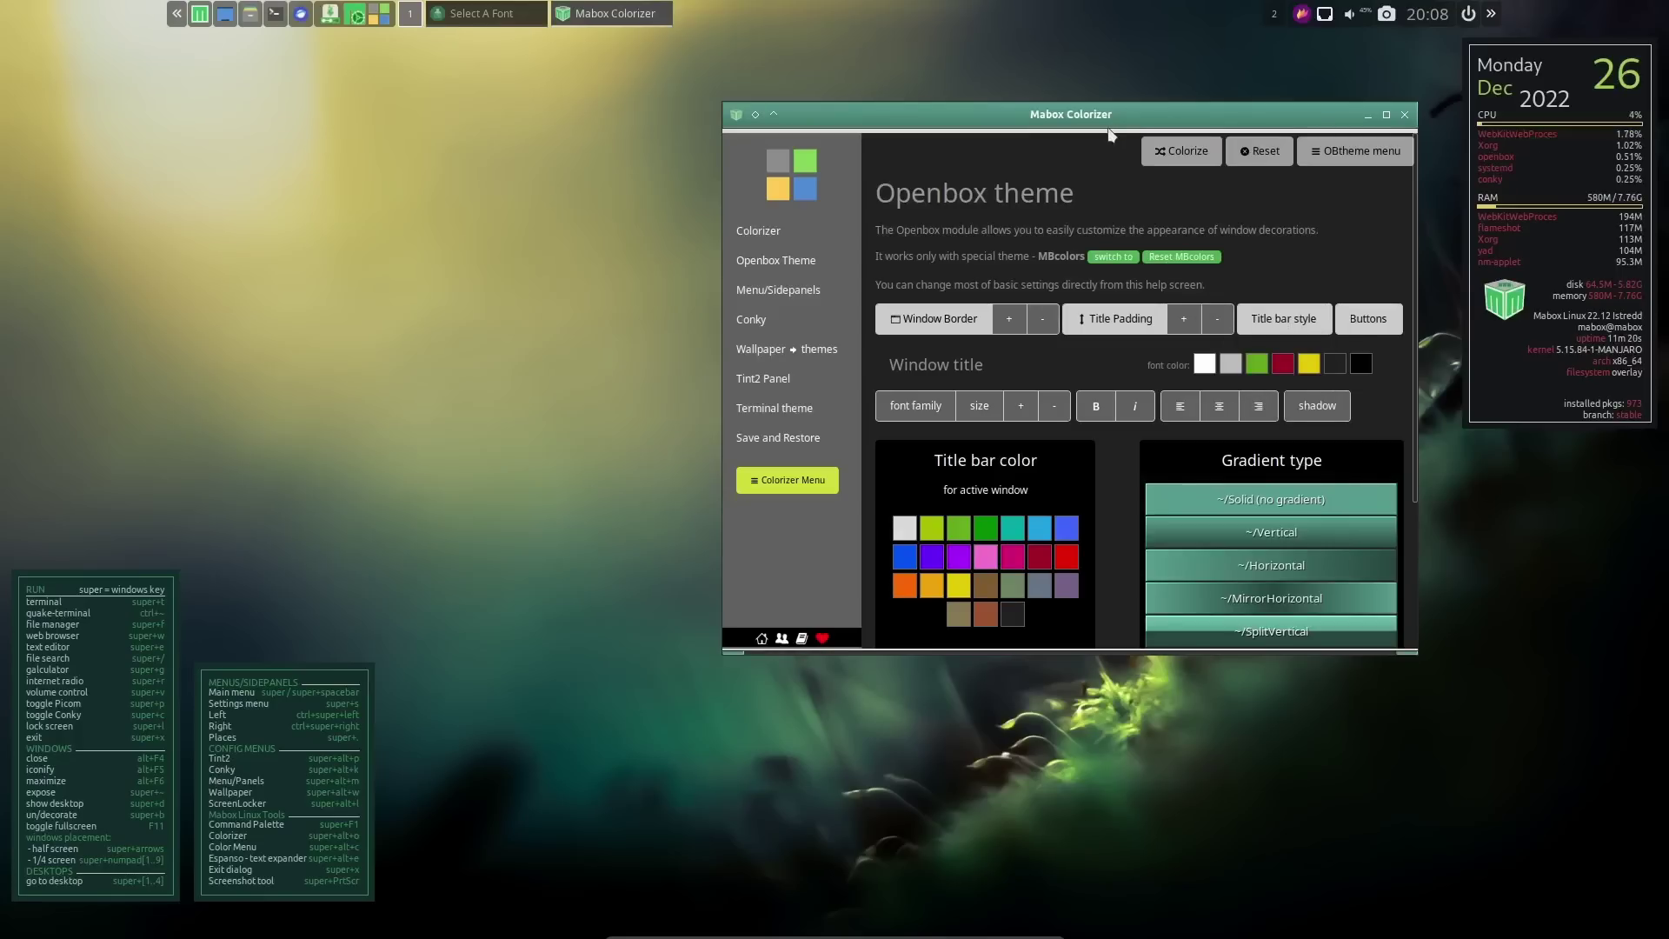
mouse_move(1286, 322)
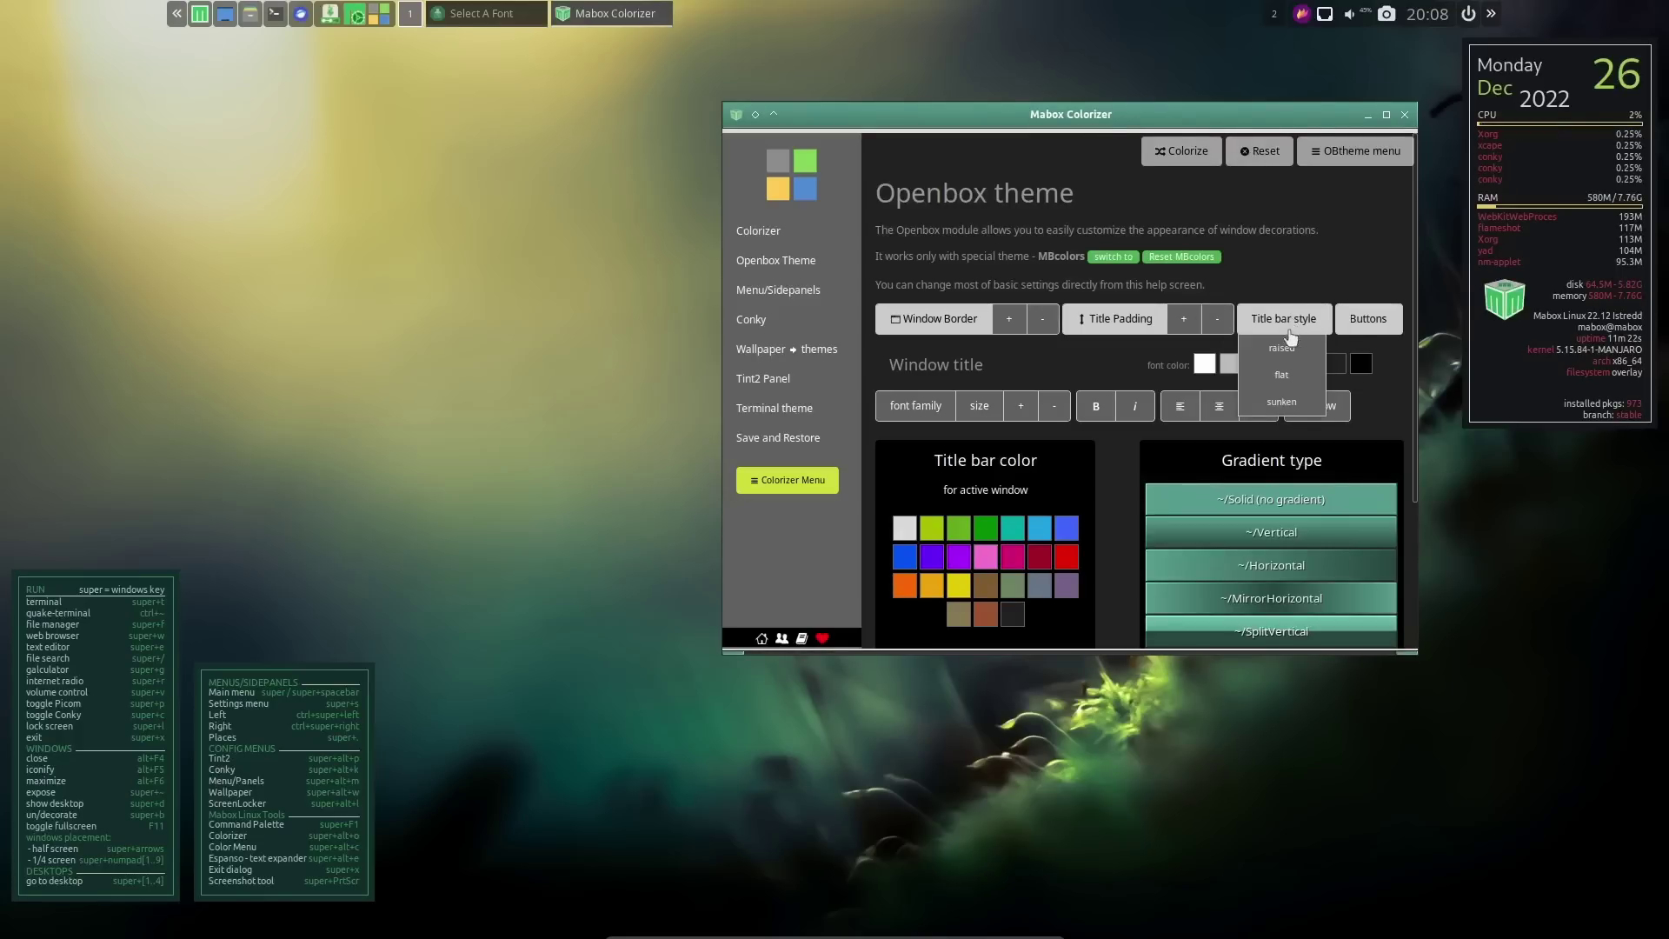
left_click(1279, 374)
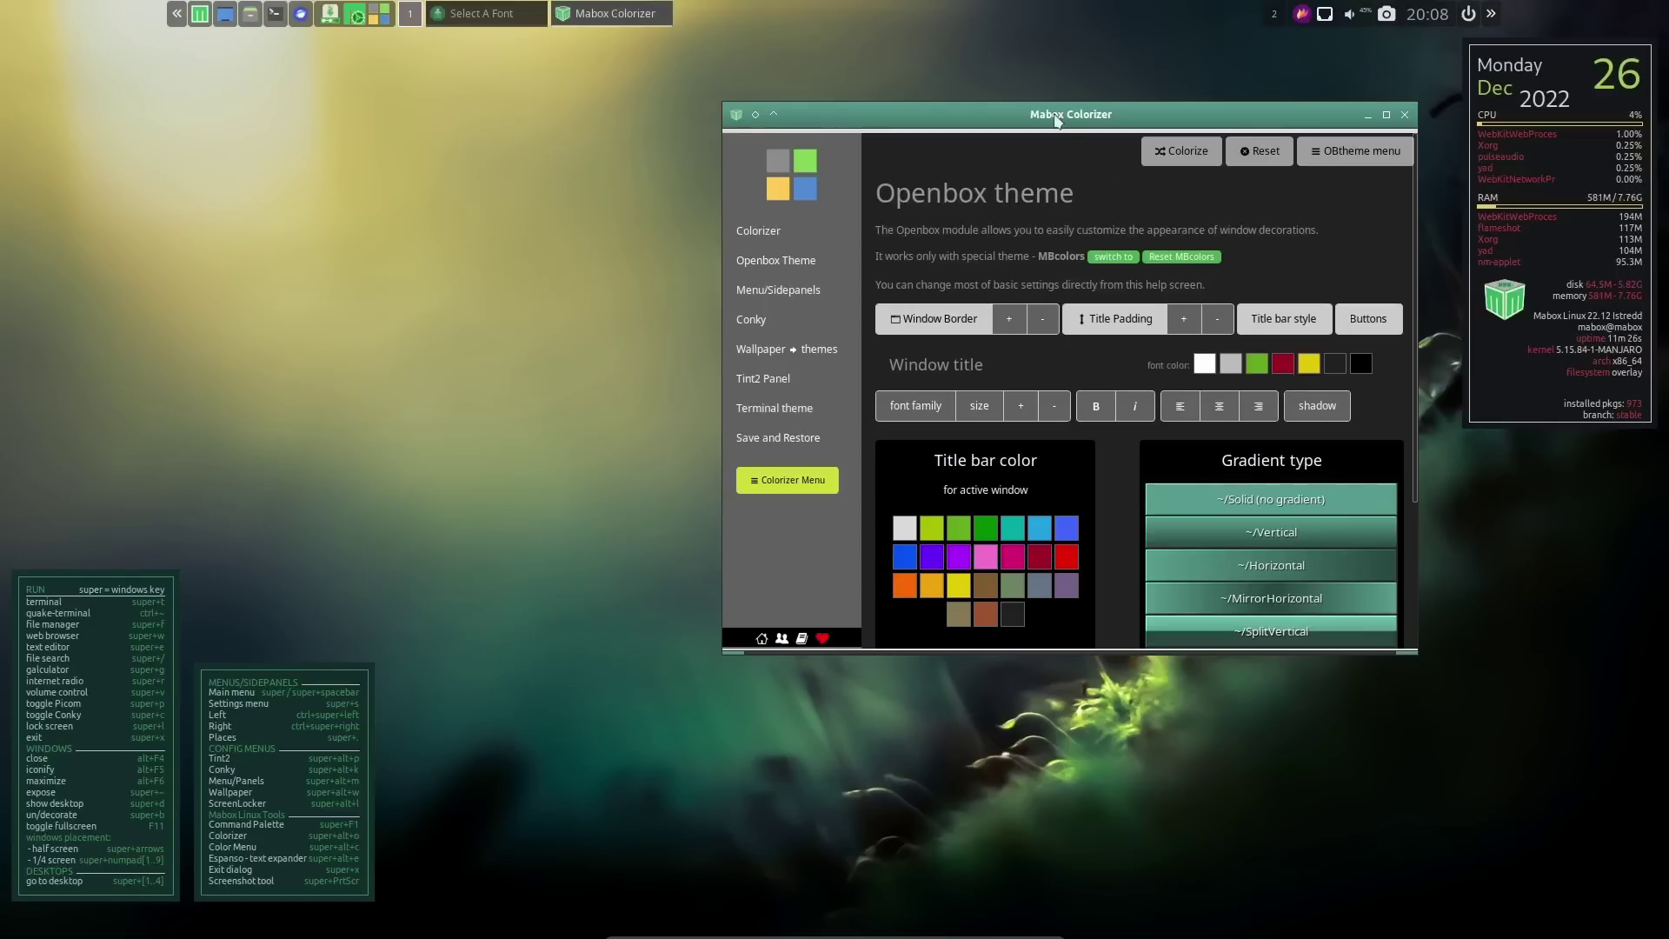
Try the window title font in black, yellow, dark red, green and grey, and set its color to white
left_click(1360, 366)
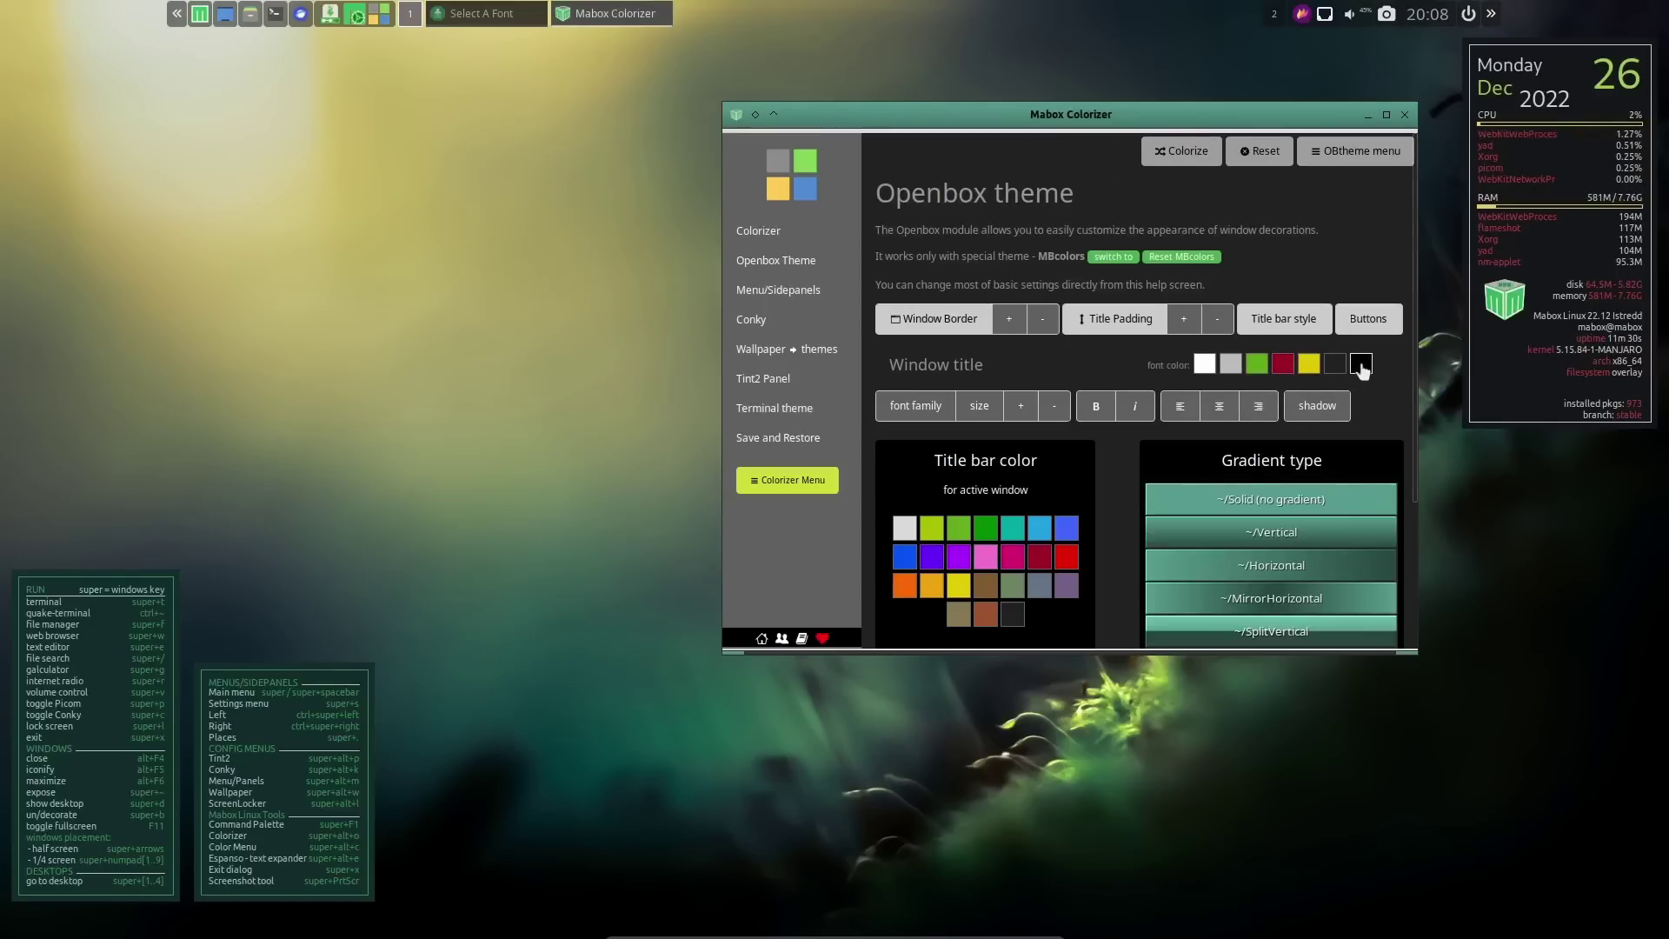
left_click(1309, 366)
left_click(1284, 365)
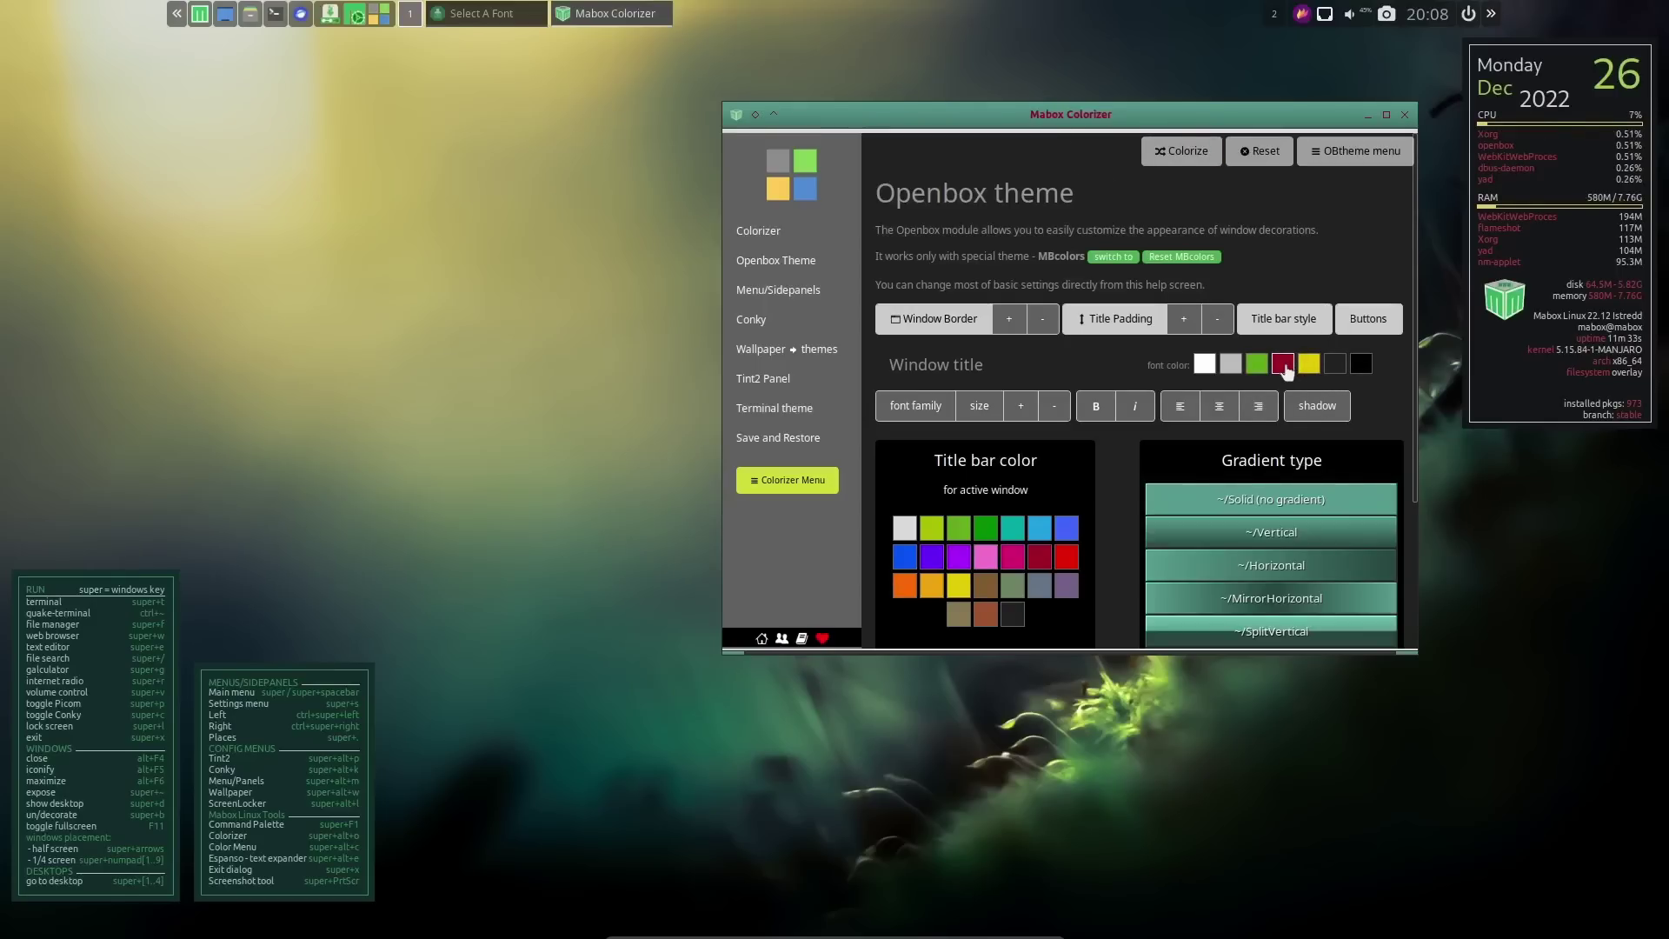
left_click(1254, 367)
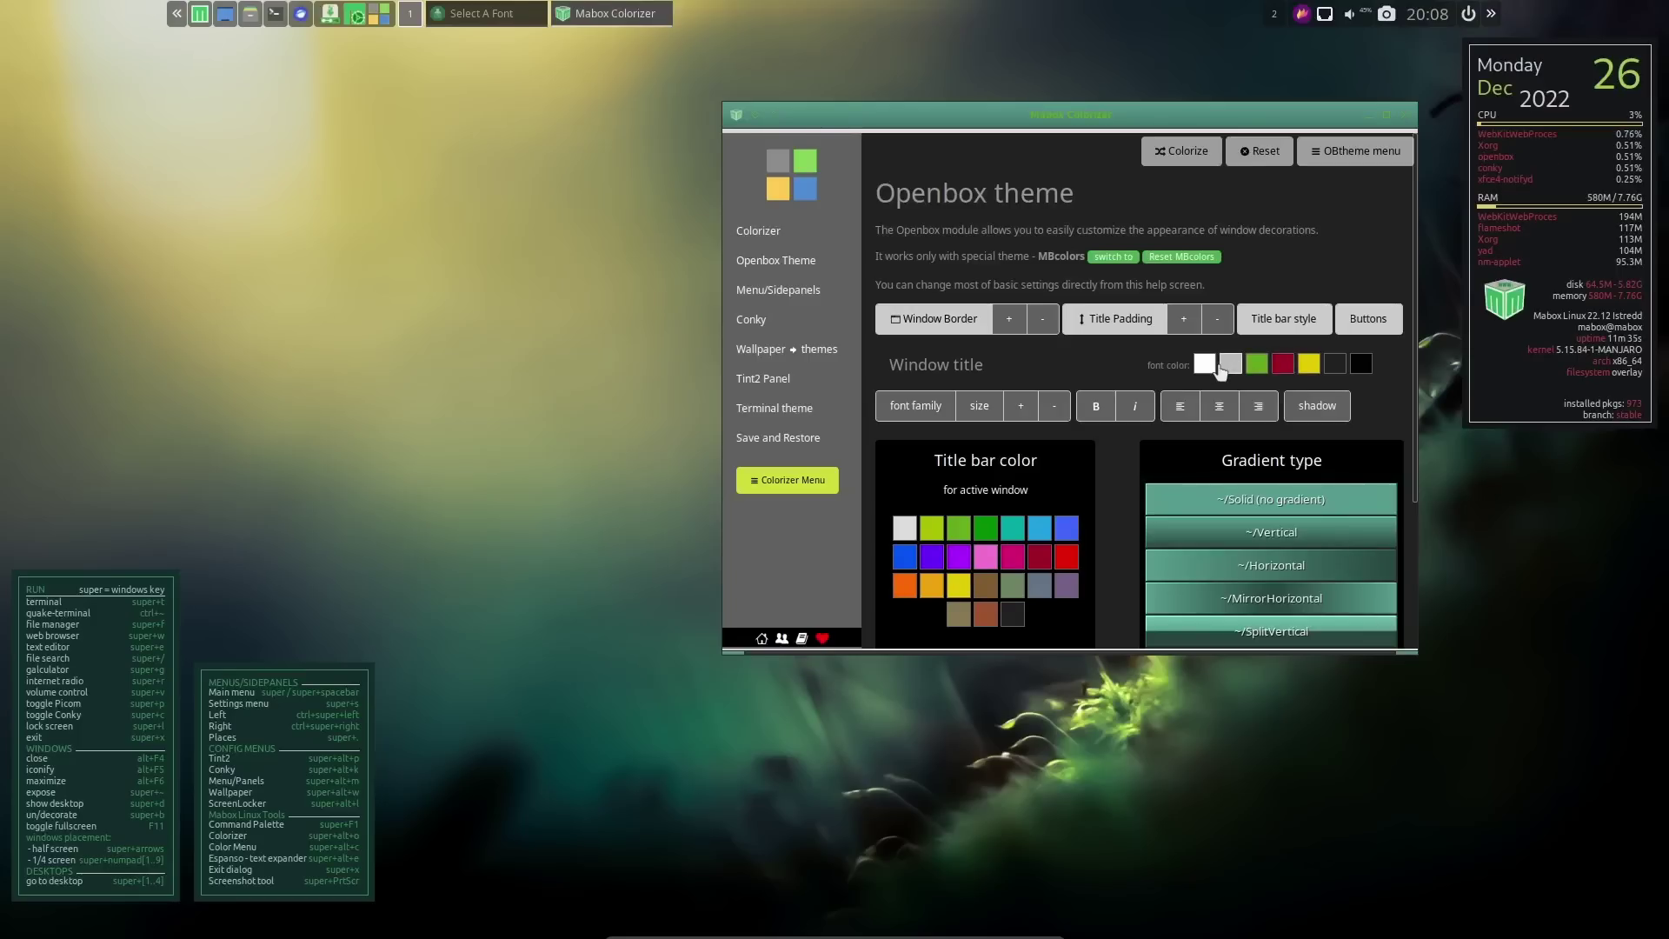
left_click(1227, 365)
left_click(1204, 365)
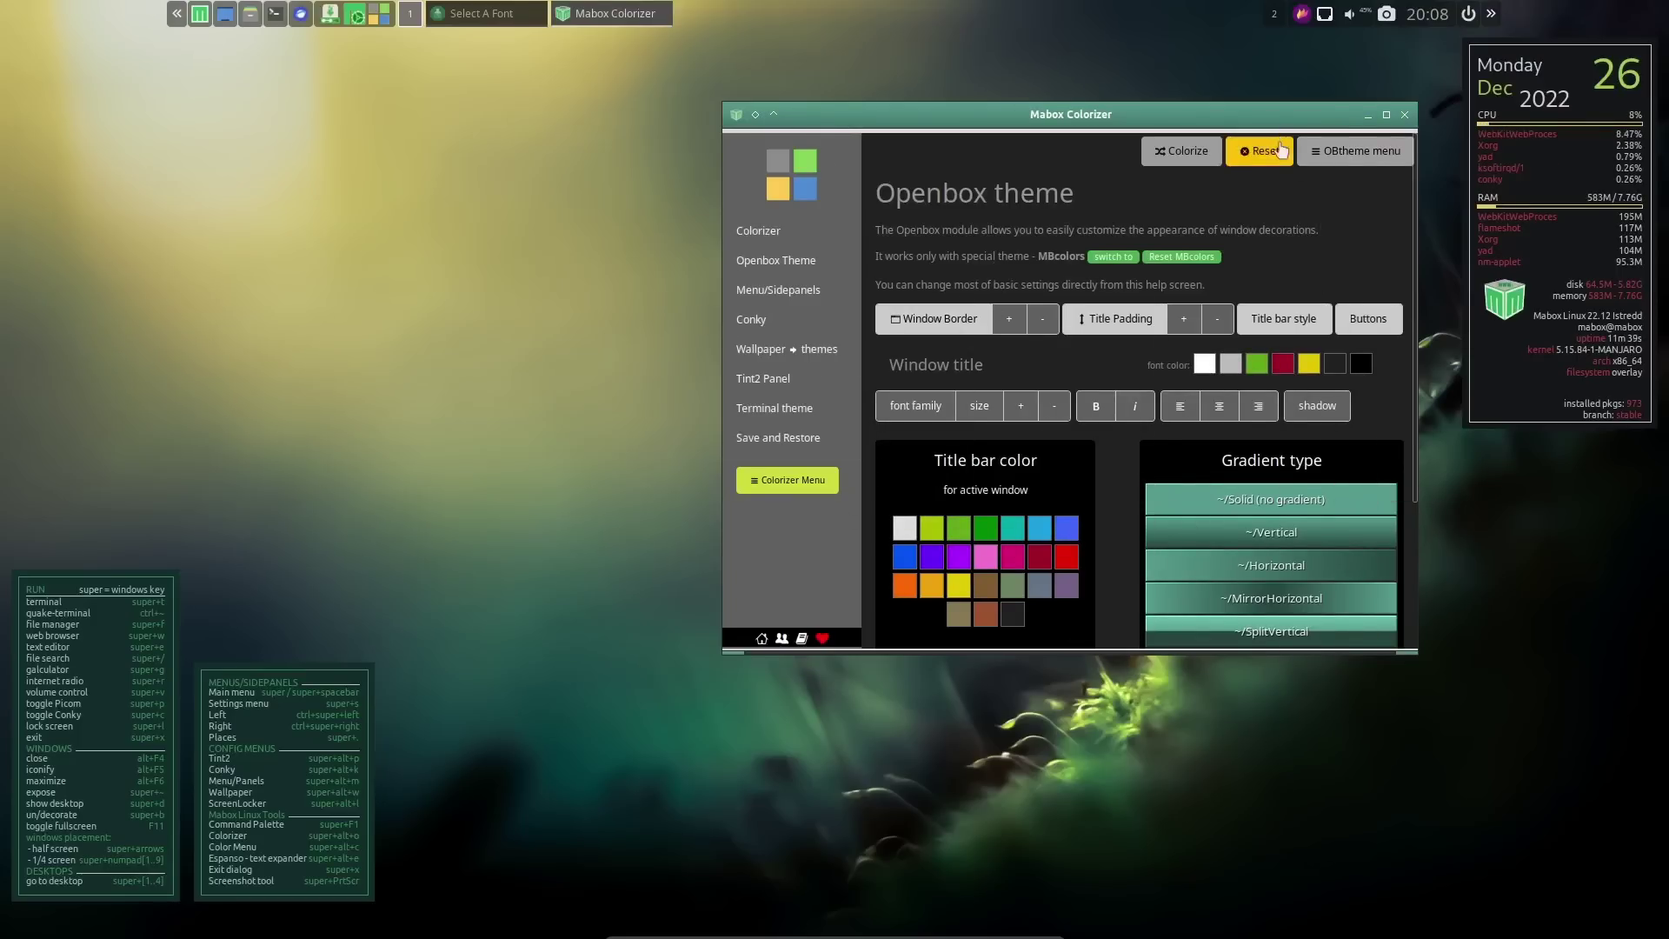
Look through the title bar colors and gradient types on the Openbox theme page without changing them
scroll(1249, 482, "down", 1)
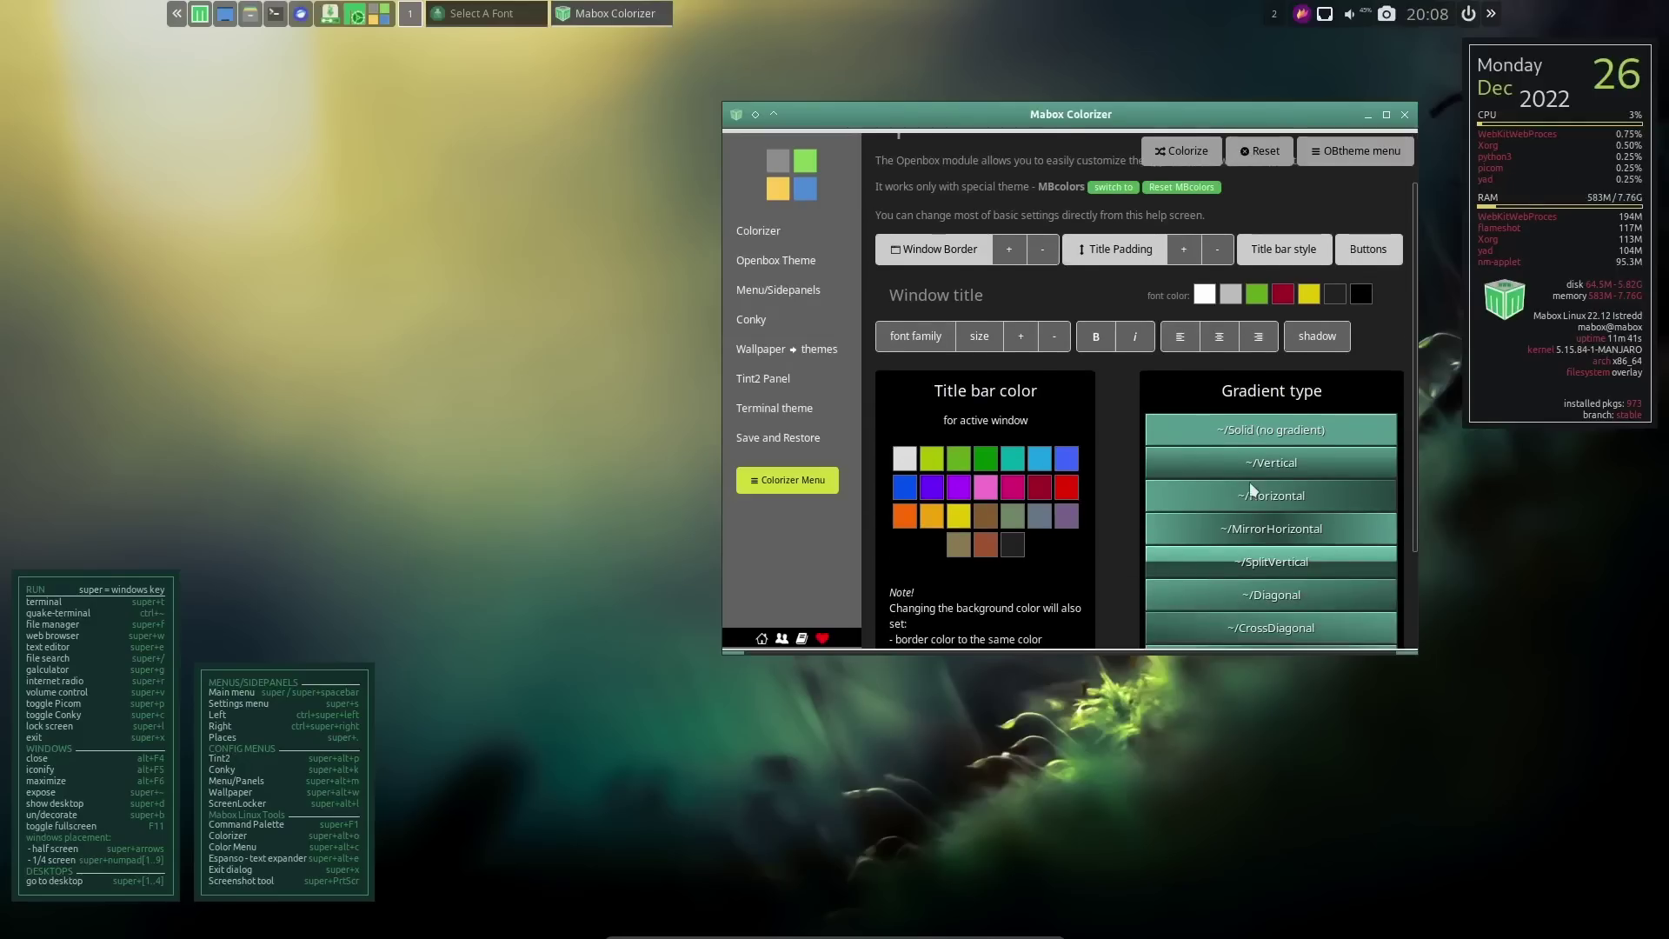
scroll(1250, 525, "down", 2)
scroll(1167, 434, "up", 3)
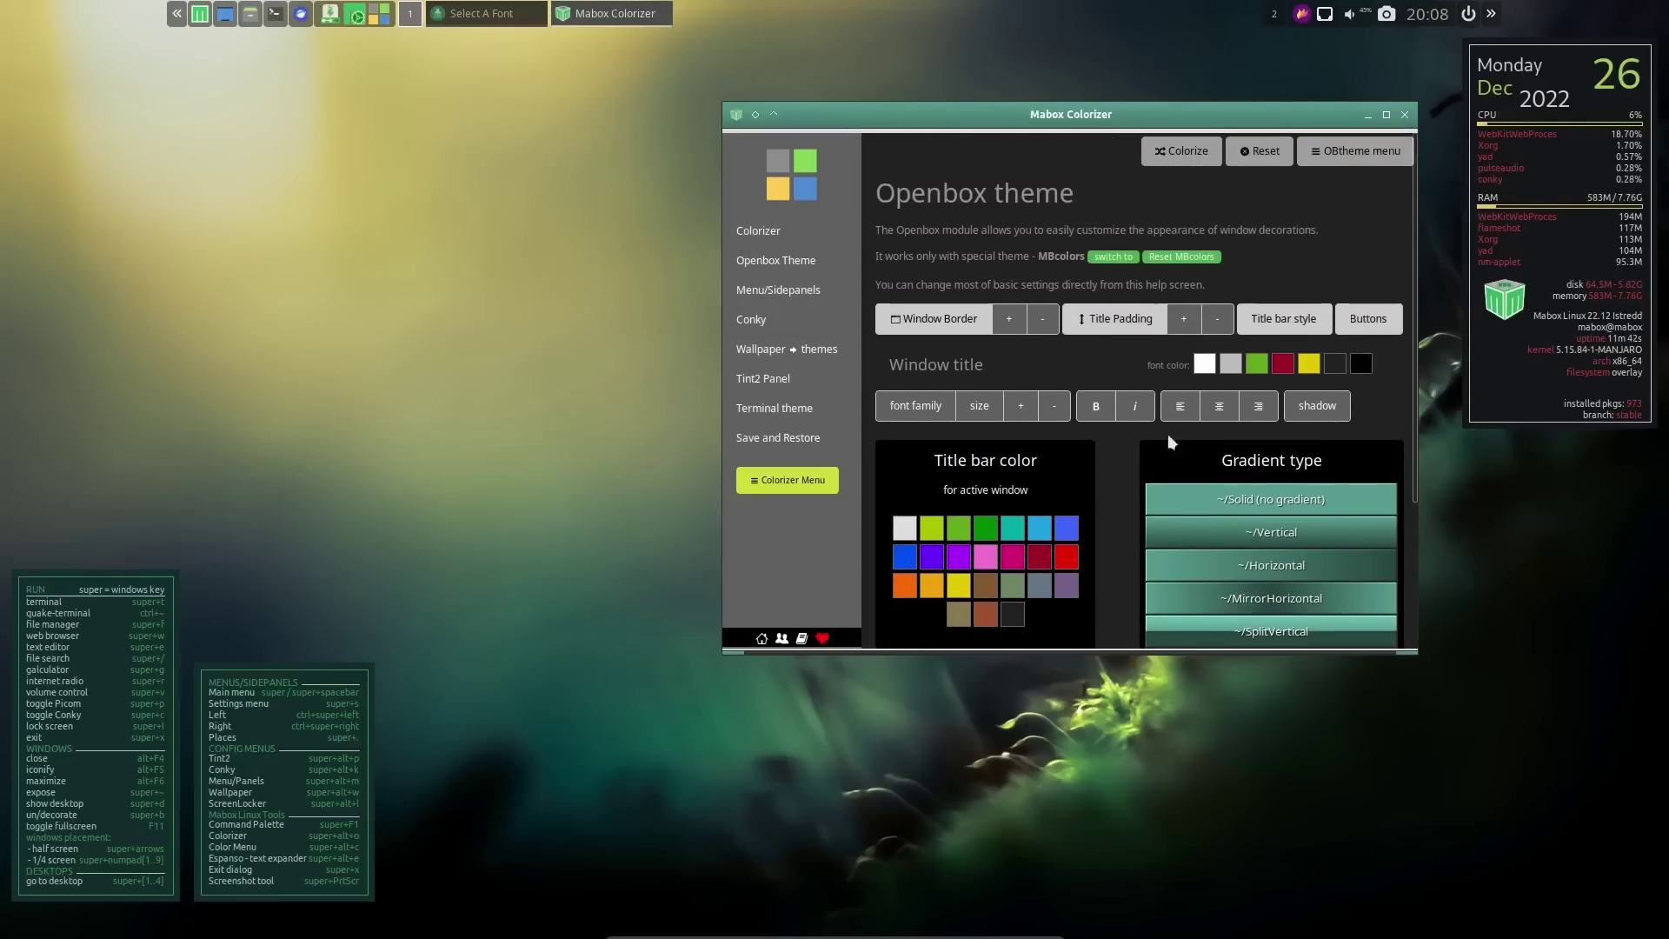
Review the Colorizer's Menu/Sidepanels, Conky and Wallpaper themes pages, and close the Colorizer
left_click(778, 292)
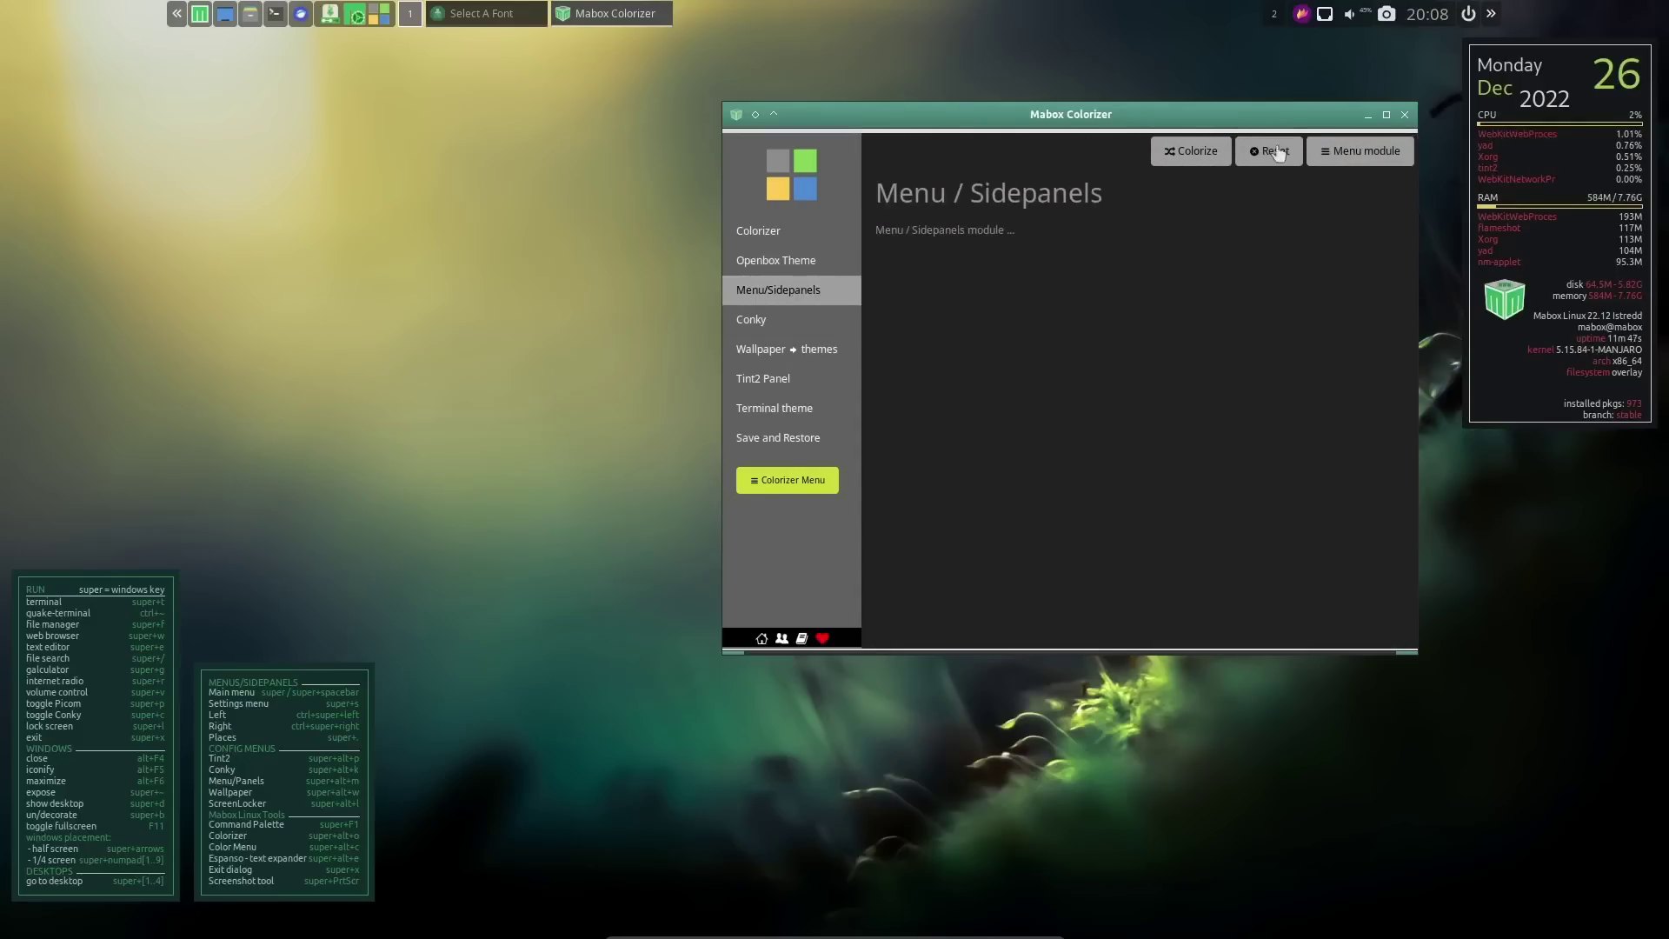
left_click(752, 321)
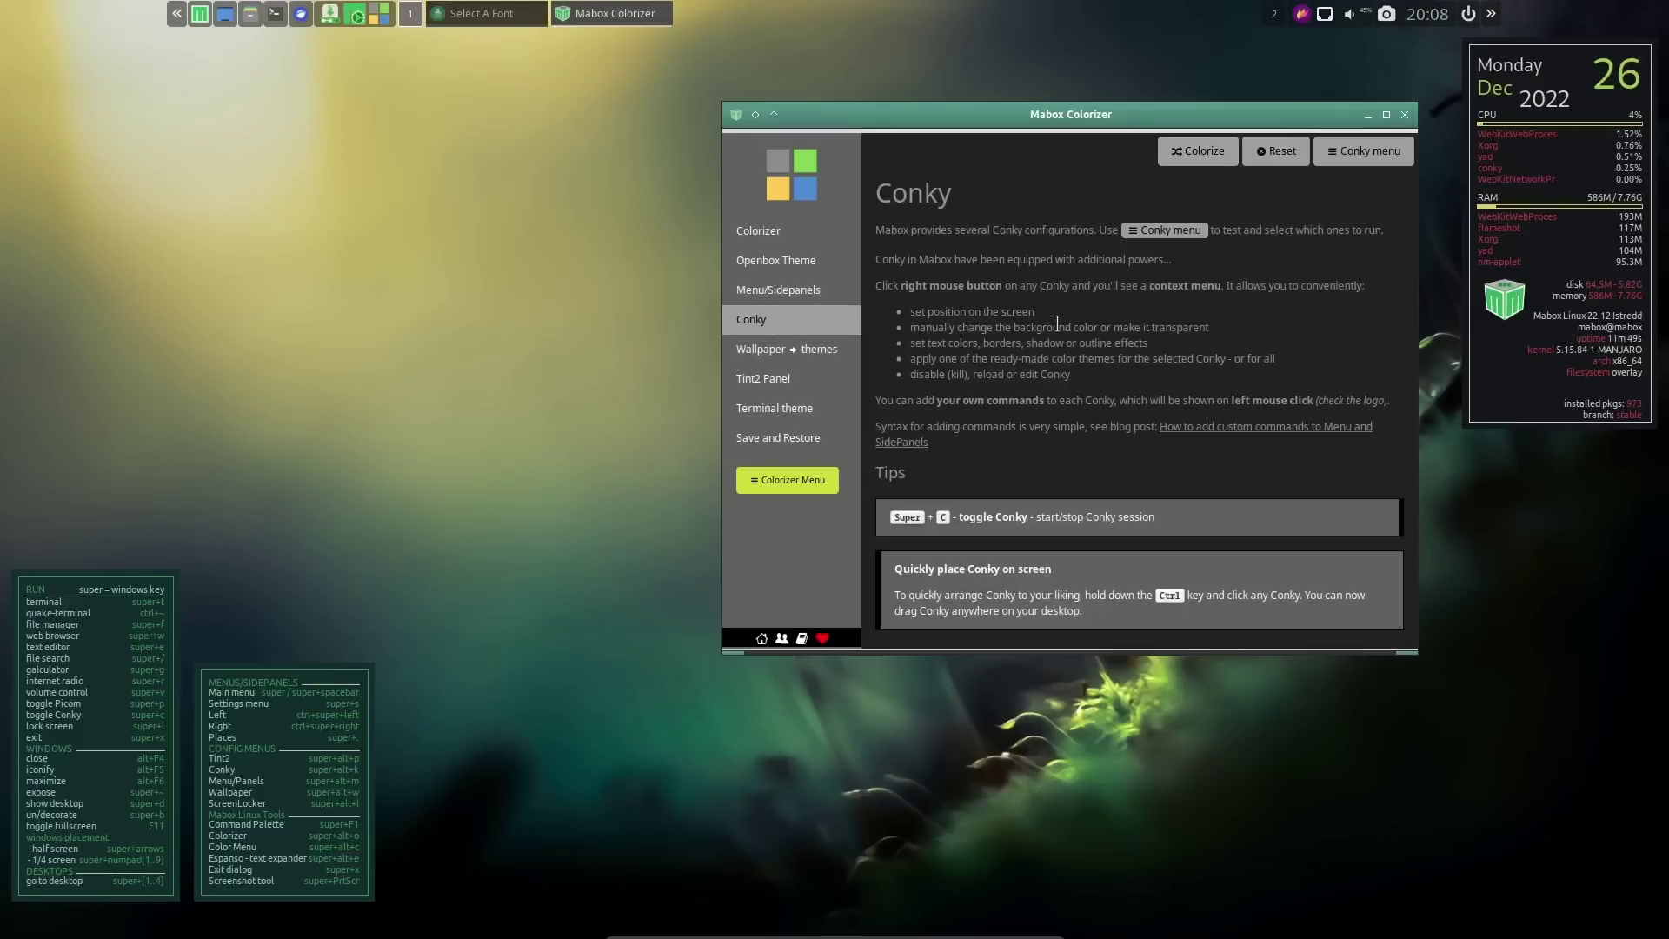
left_click(816, 356)
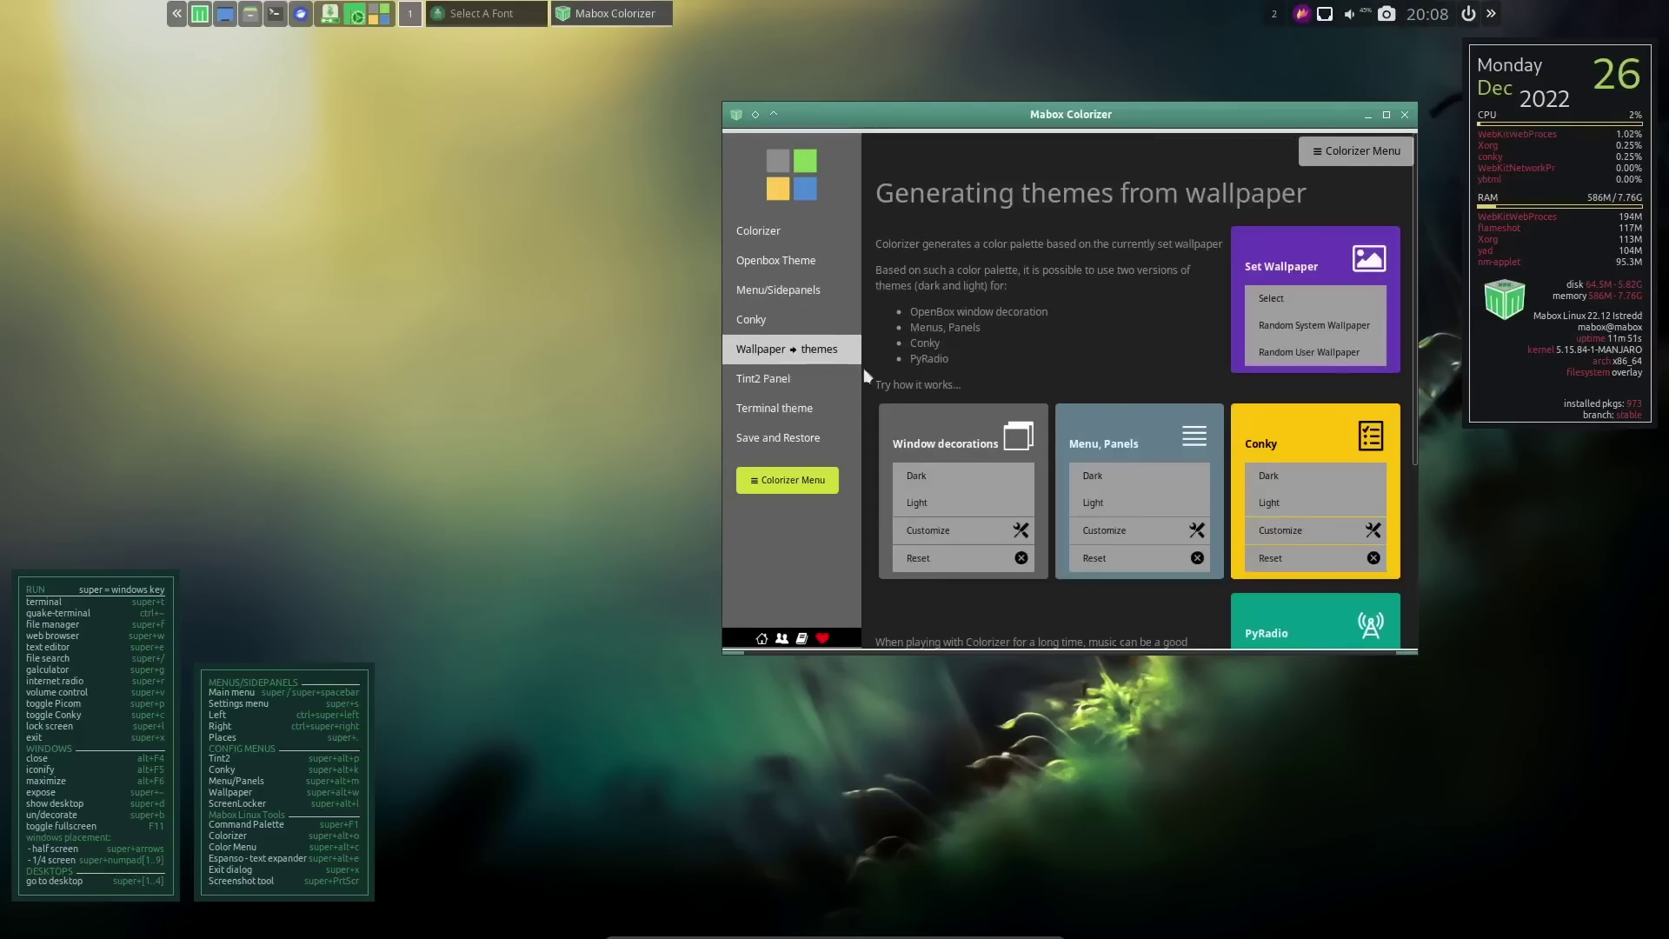
scroll(1217, 370, "down", 5)
scroll(1215, 370, "up", 5)
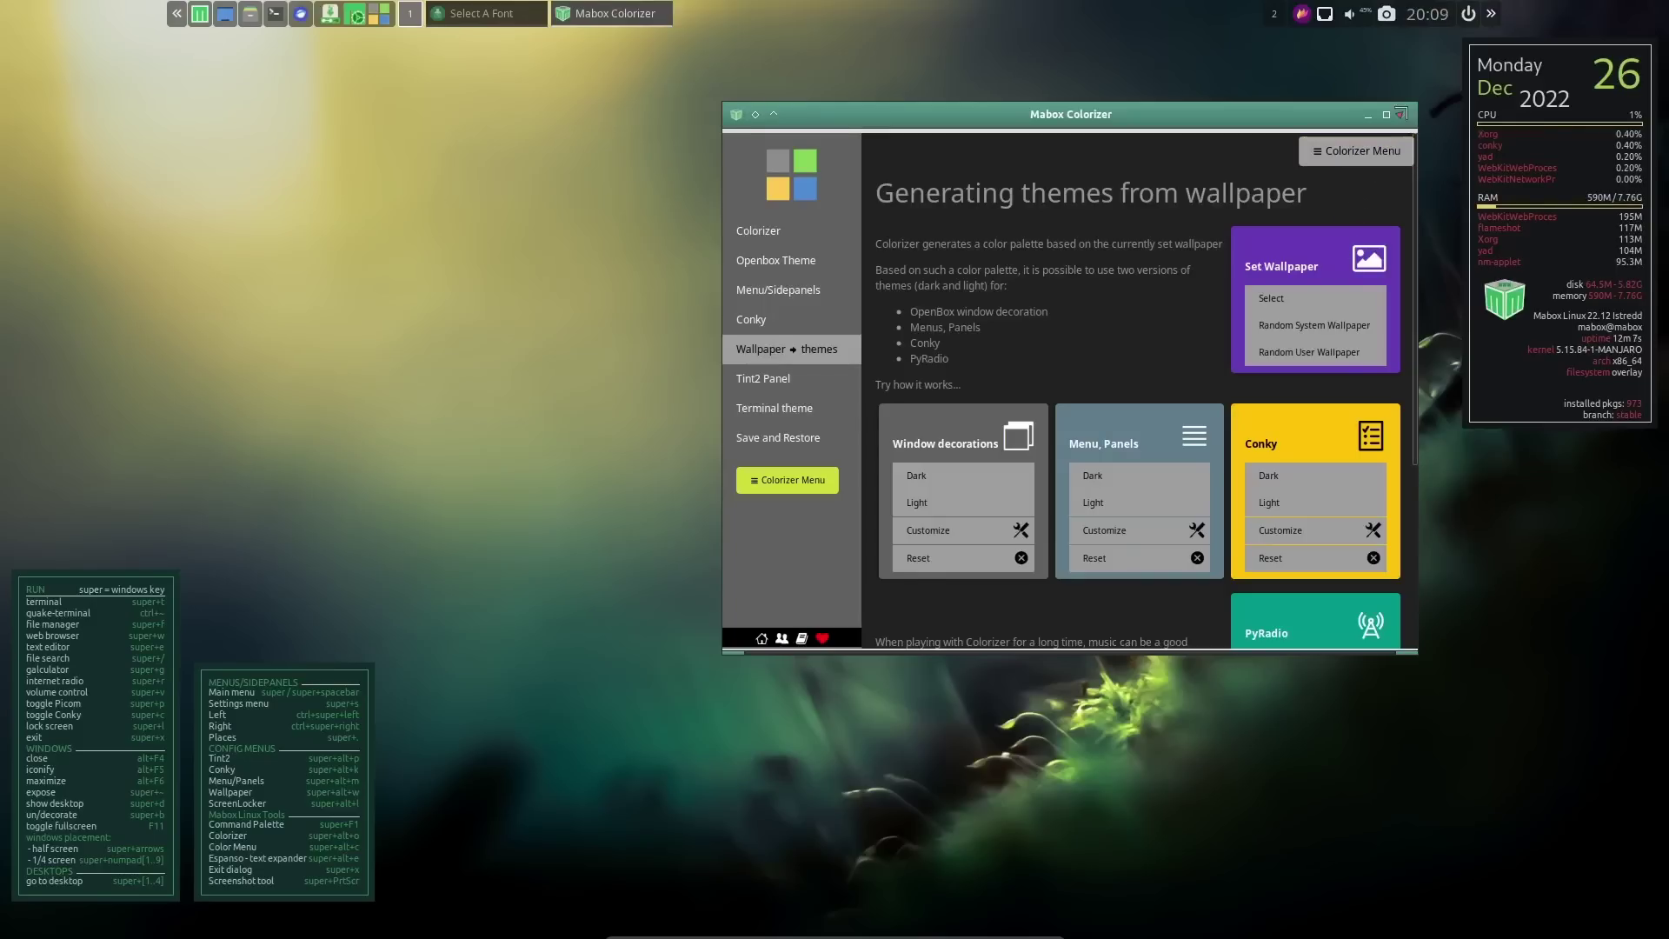
left_click(1404, 114)
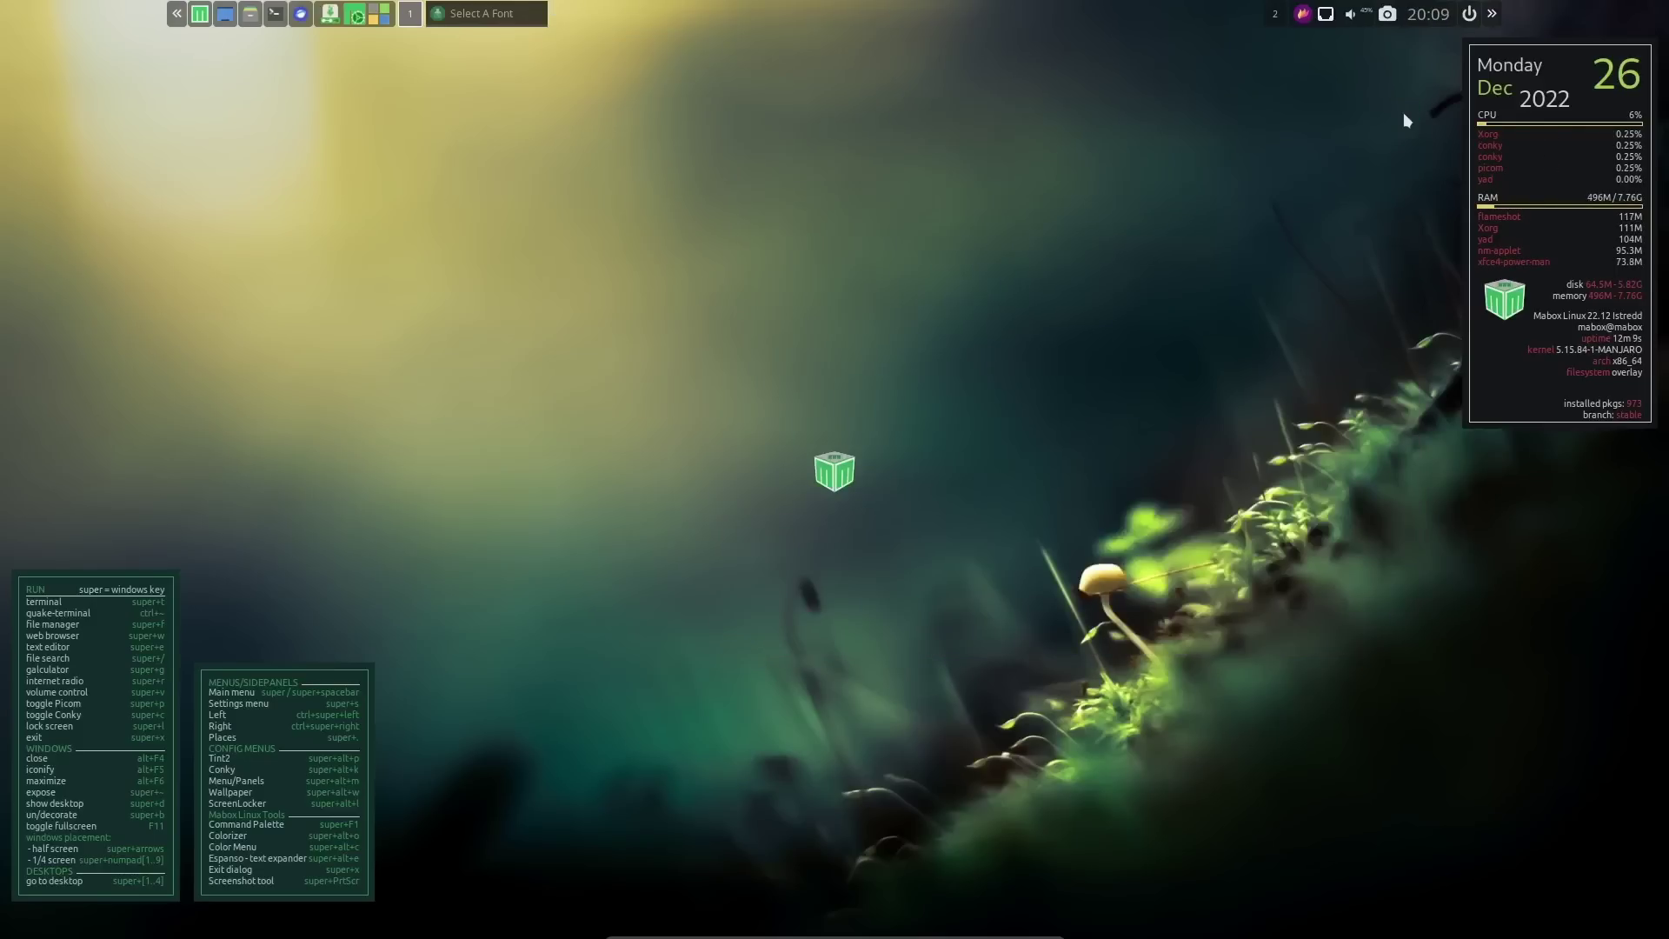
View the Settings side panel with its software, help and exit entries, and the desktop applications menu, closing each
left_click(1494, 13)
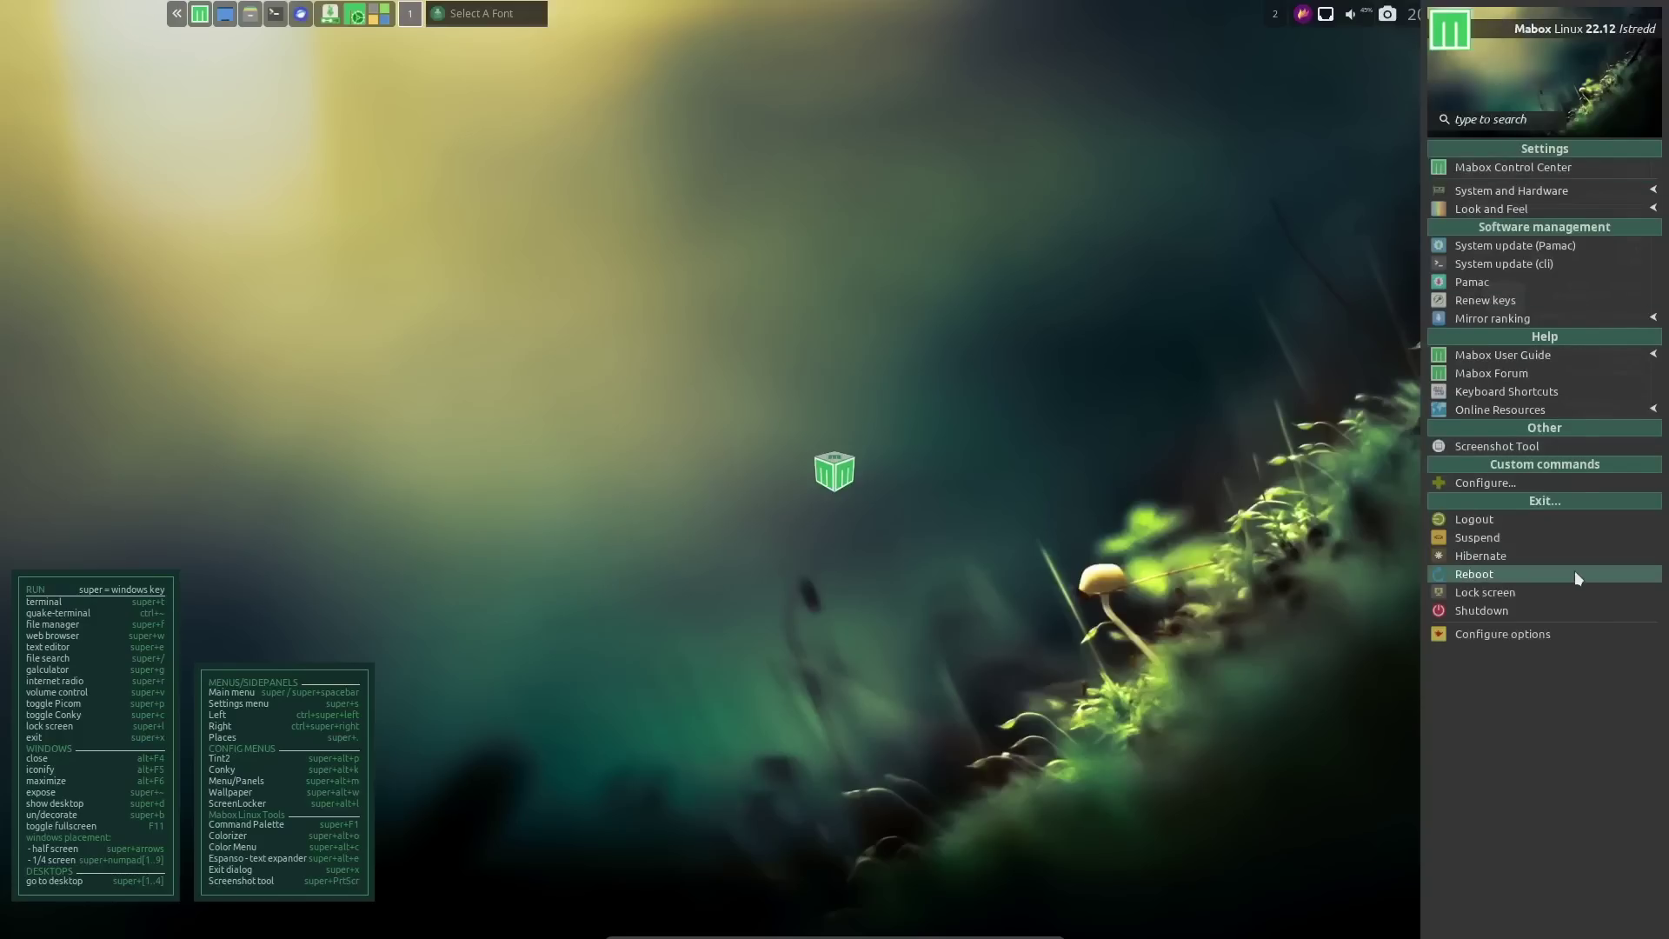
right_click(915, 213)
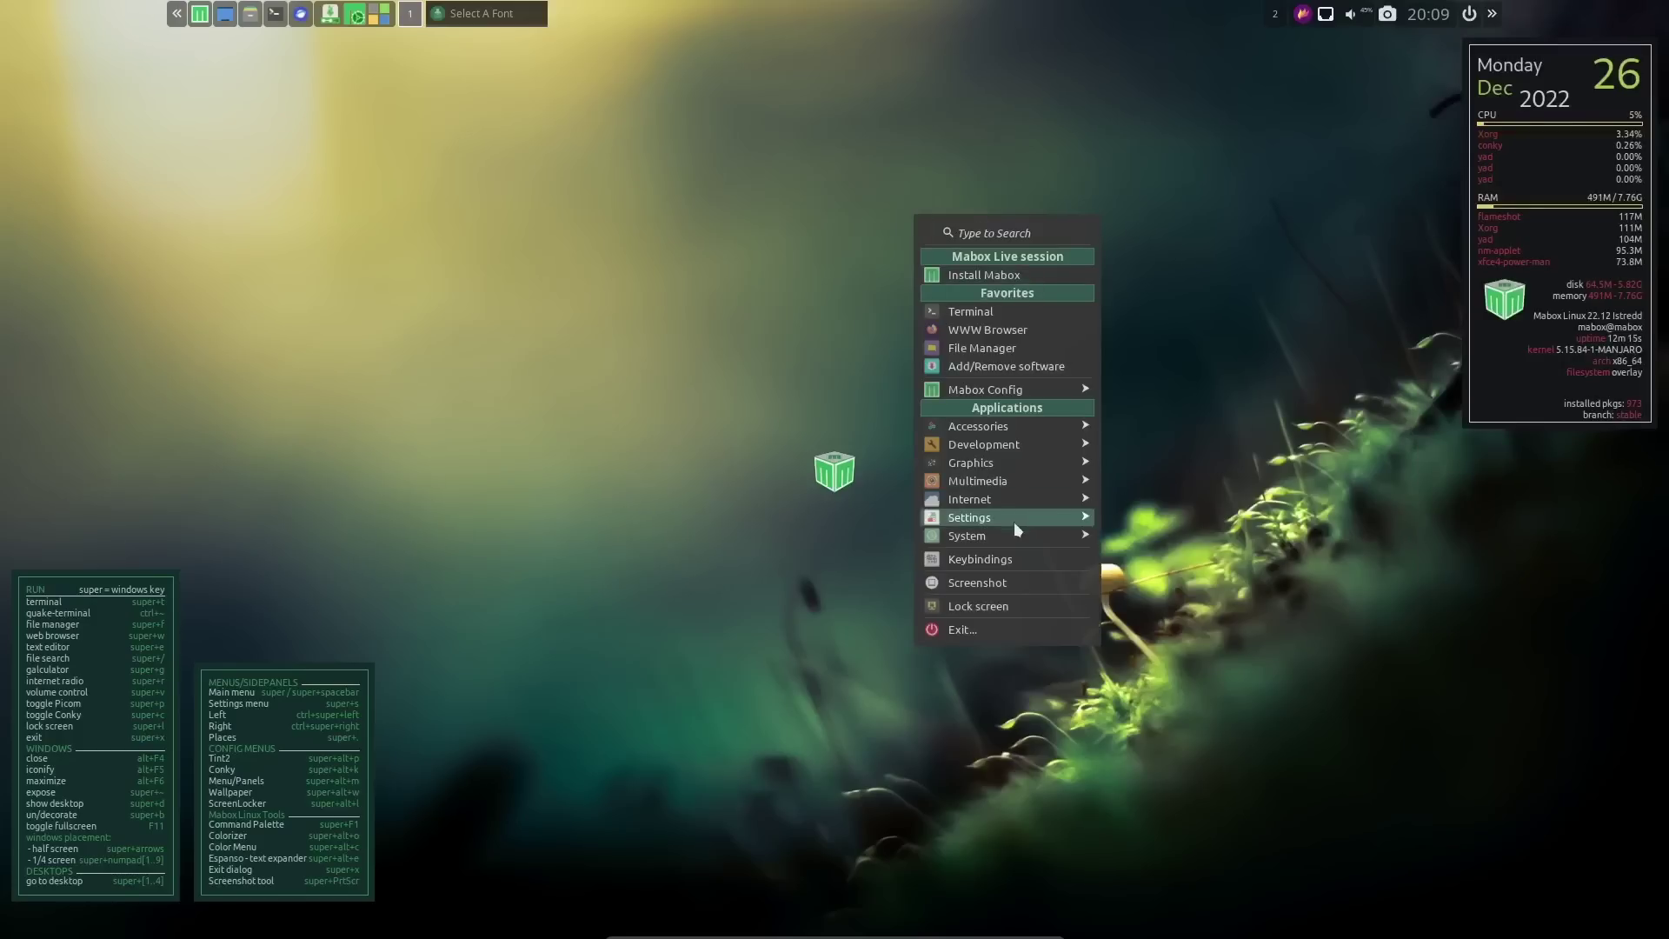
left_click(1441, 106)
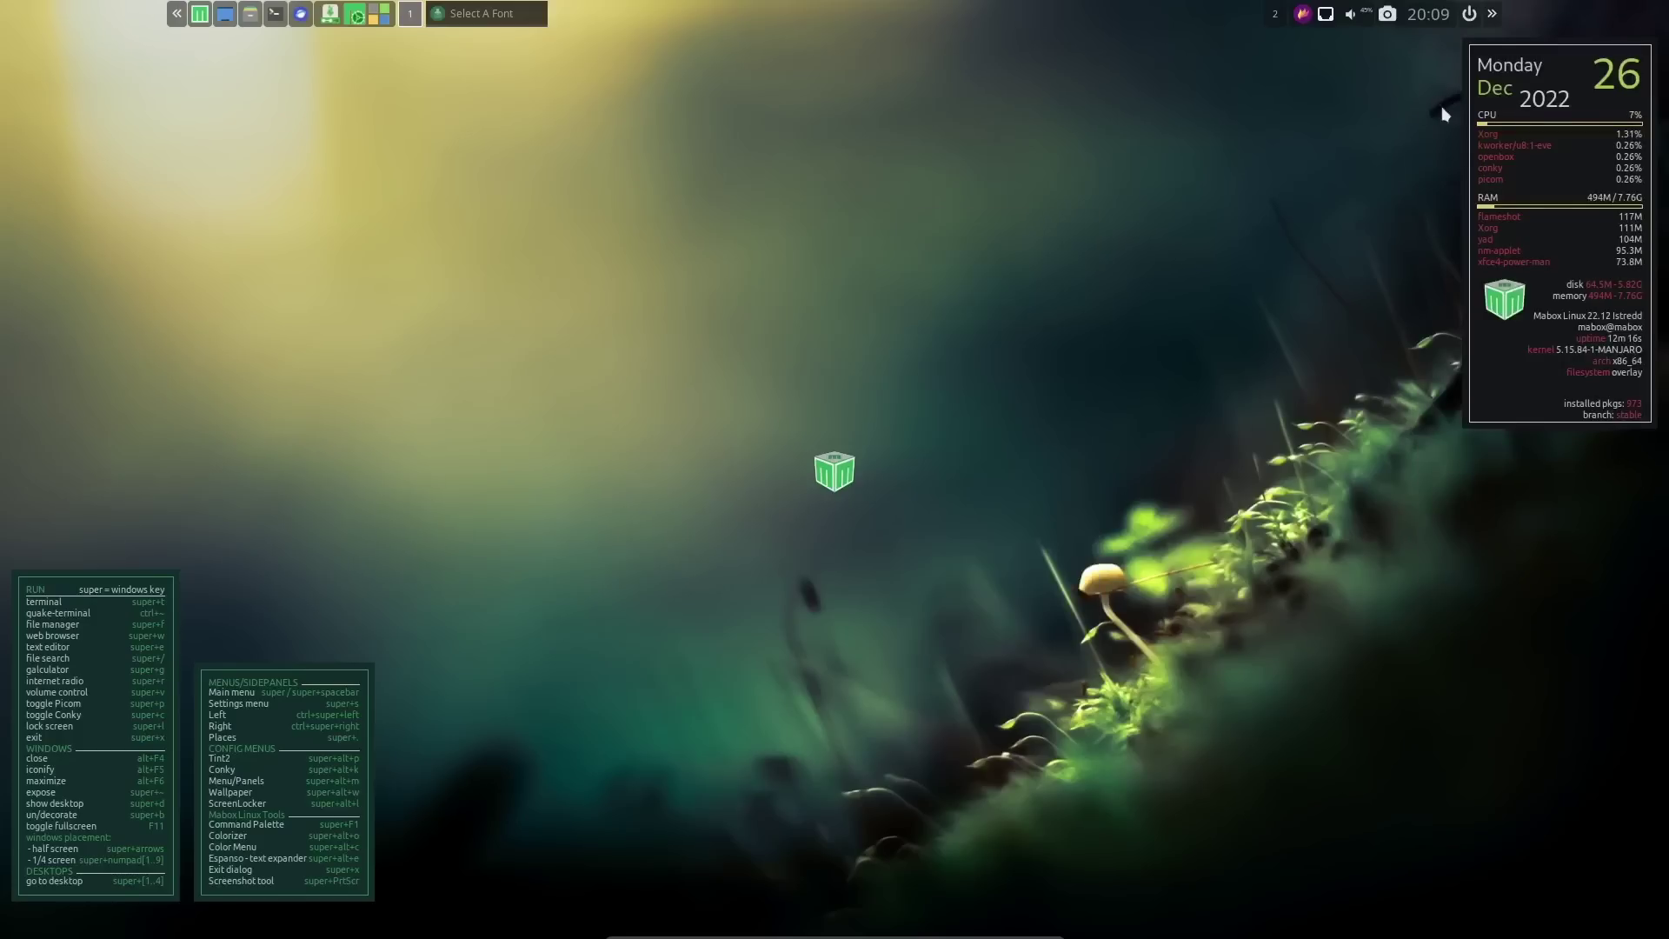
left_click(1491, 15)
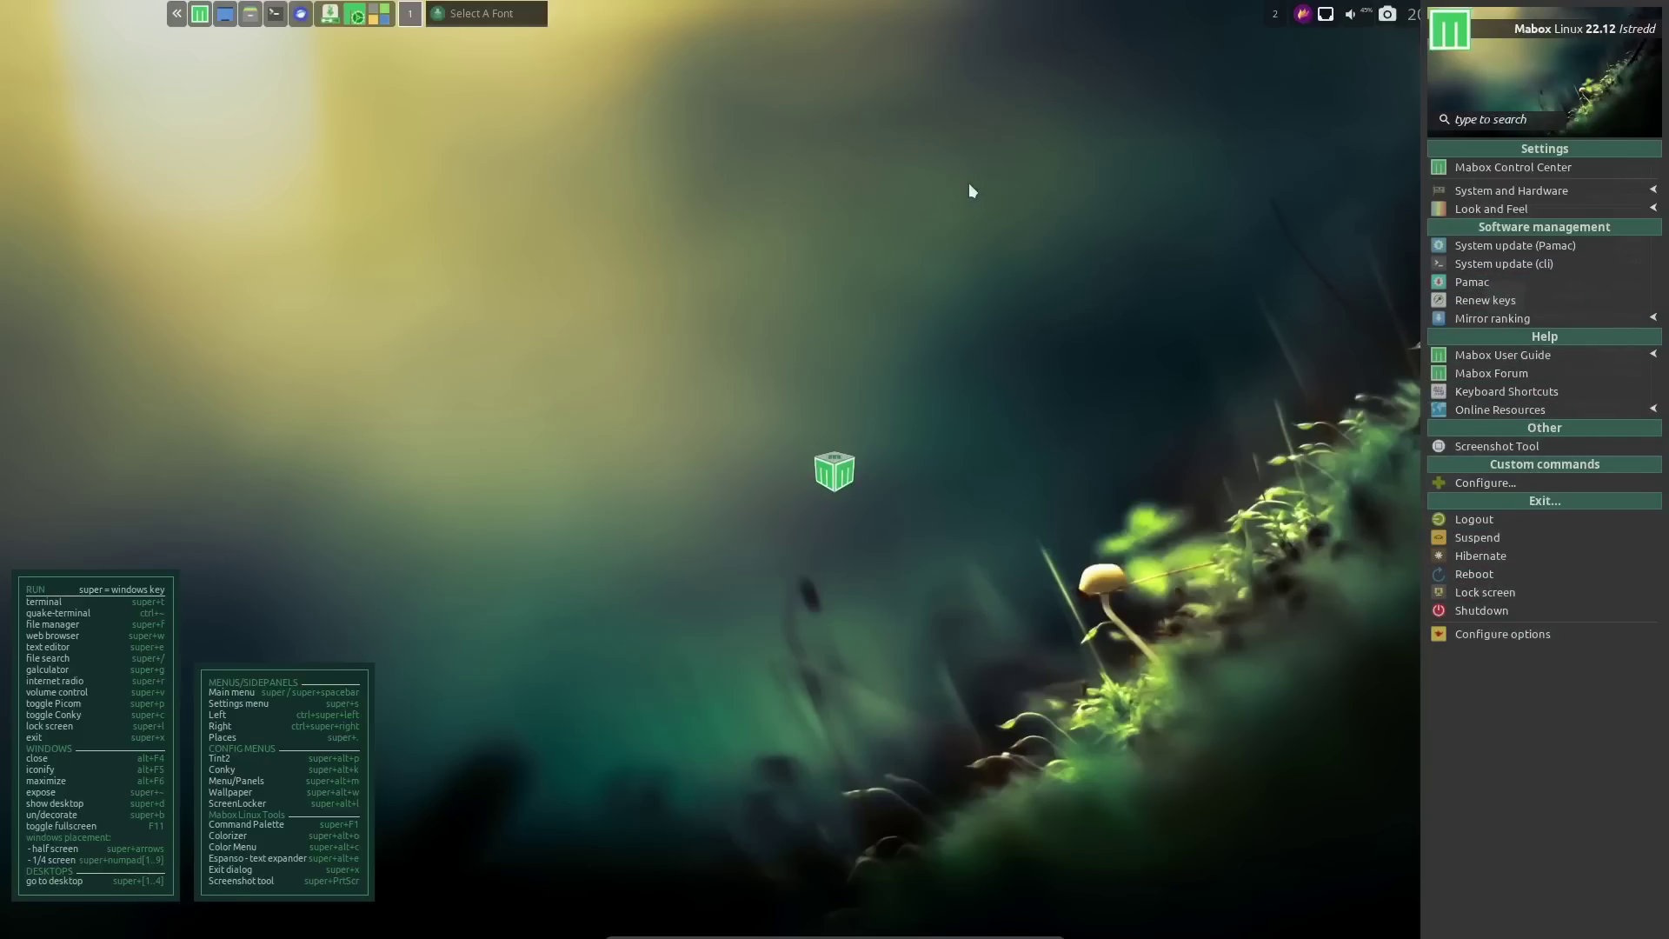
left_click(285, 82)
Check the Menu/Sidepanels and Wallpaper submenus of Mabox Tools, browse the available images through Choose Wallpaper, and close the wallpapers folder
left_click(178, 14)
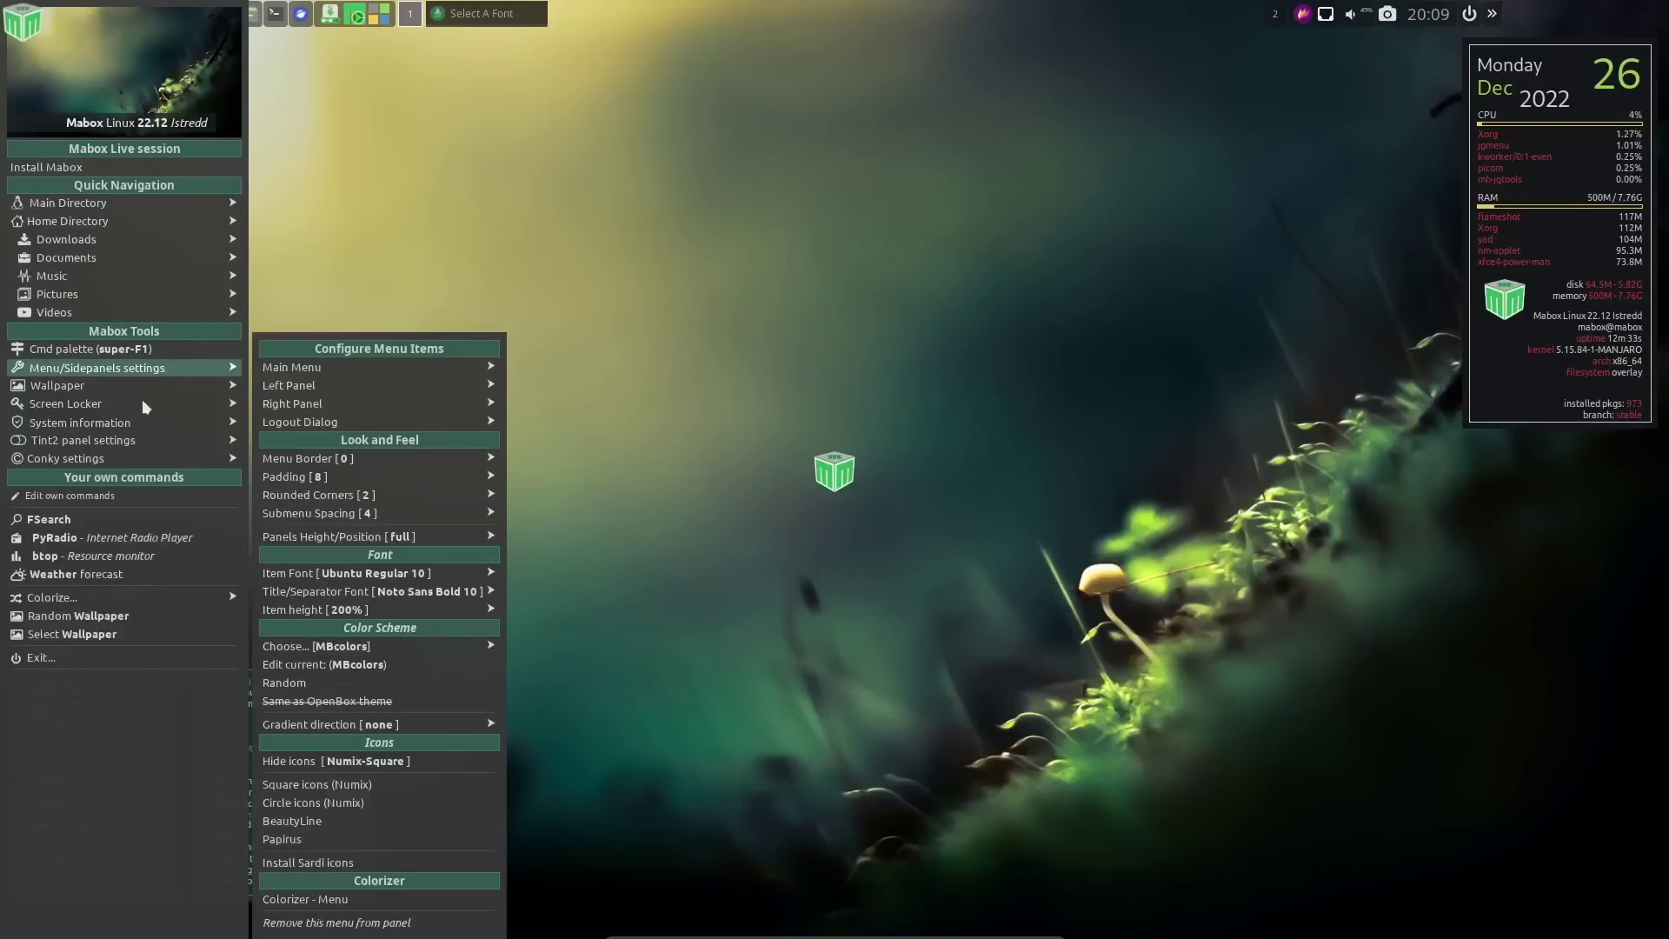
mouse_move(139, 386)
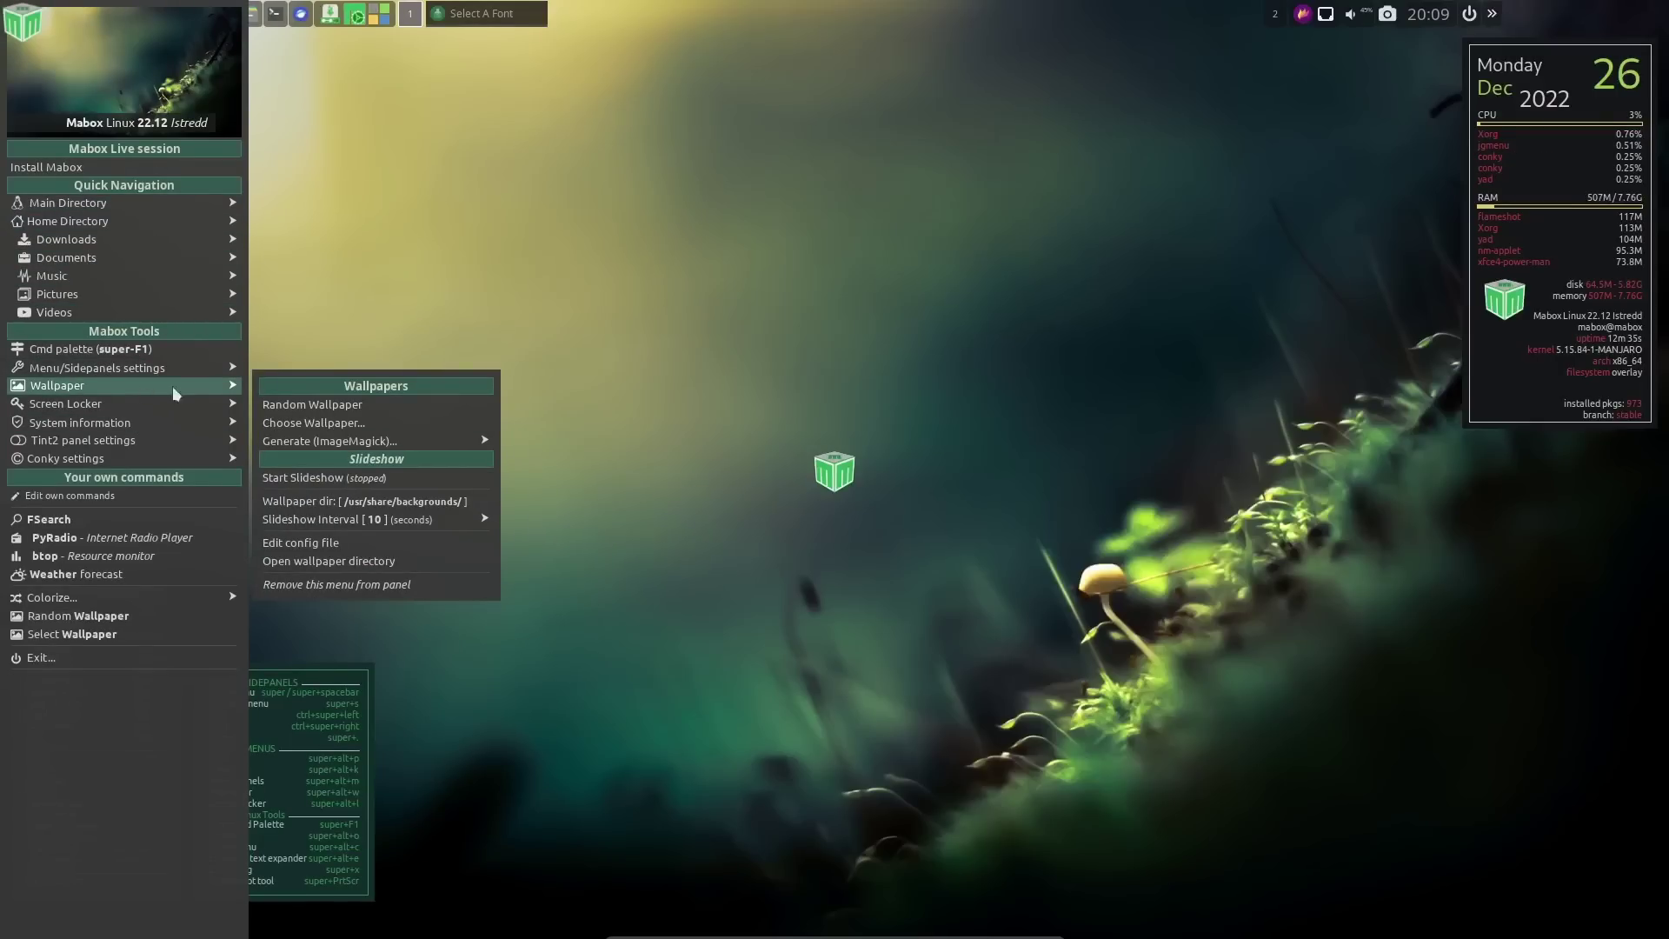
left_click(311, 420)
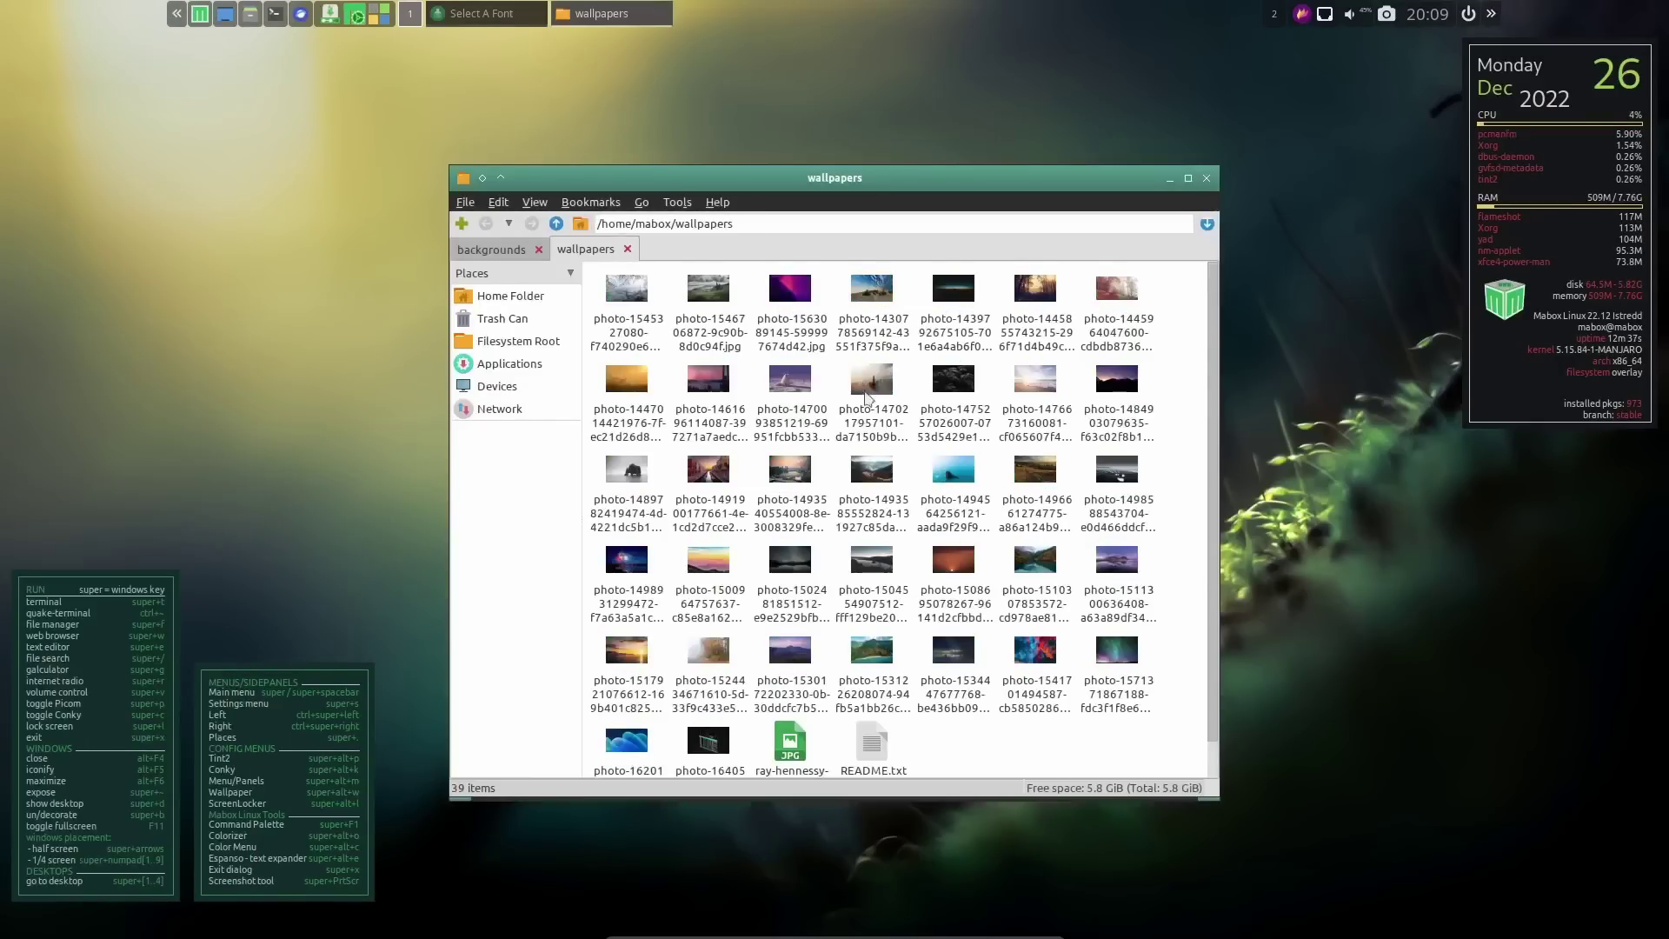
scroll(896, 441, "down", 1)
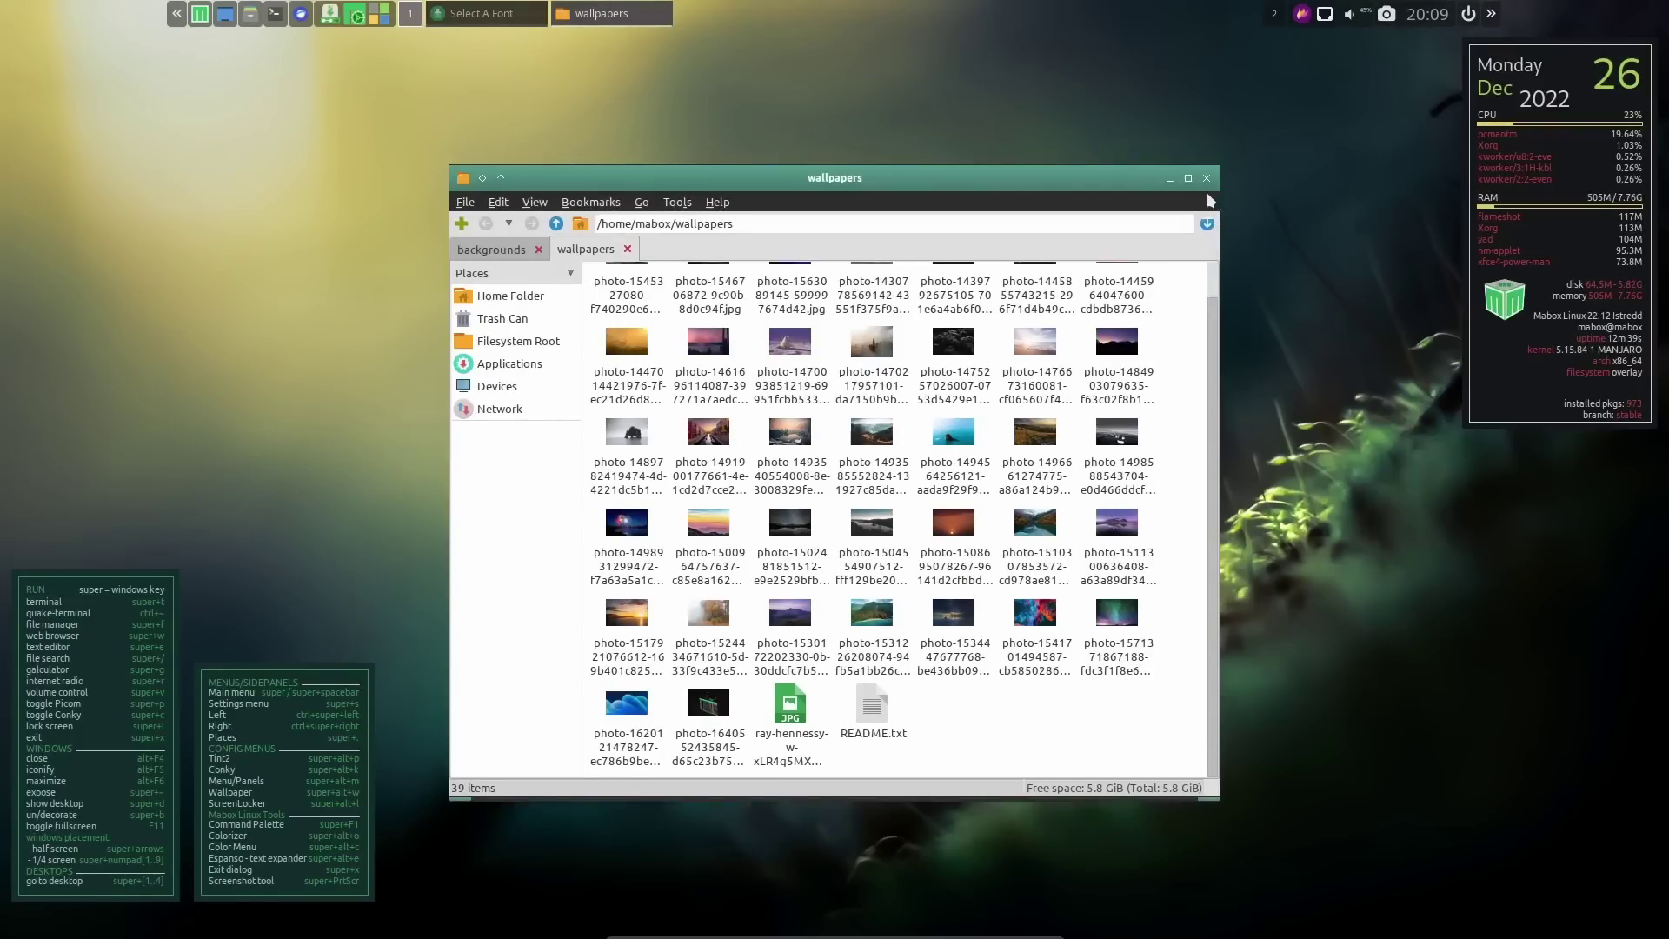
left_click(1207, 178)
View the side panel containing Quick Navigation, Mabox Tools and custom commands, closing and reopening it without choosing an entry
left_click(176, 13)
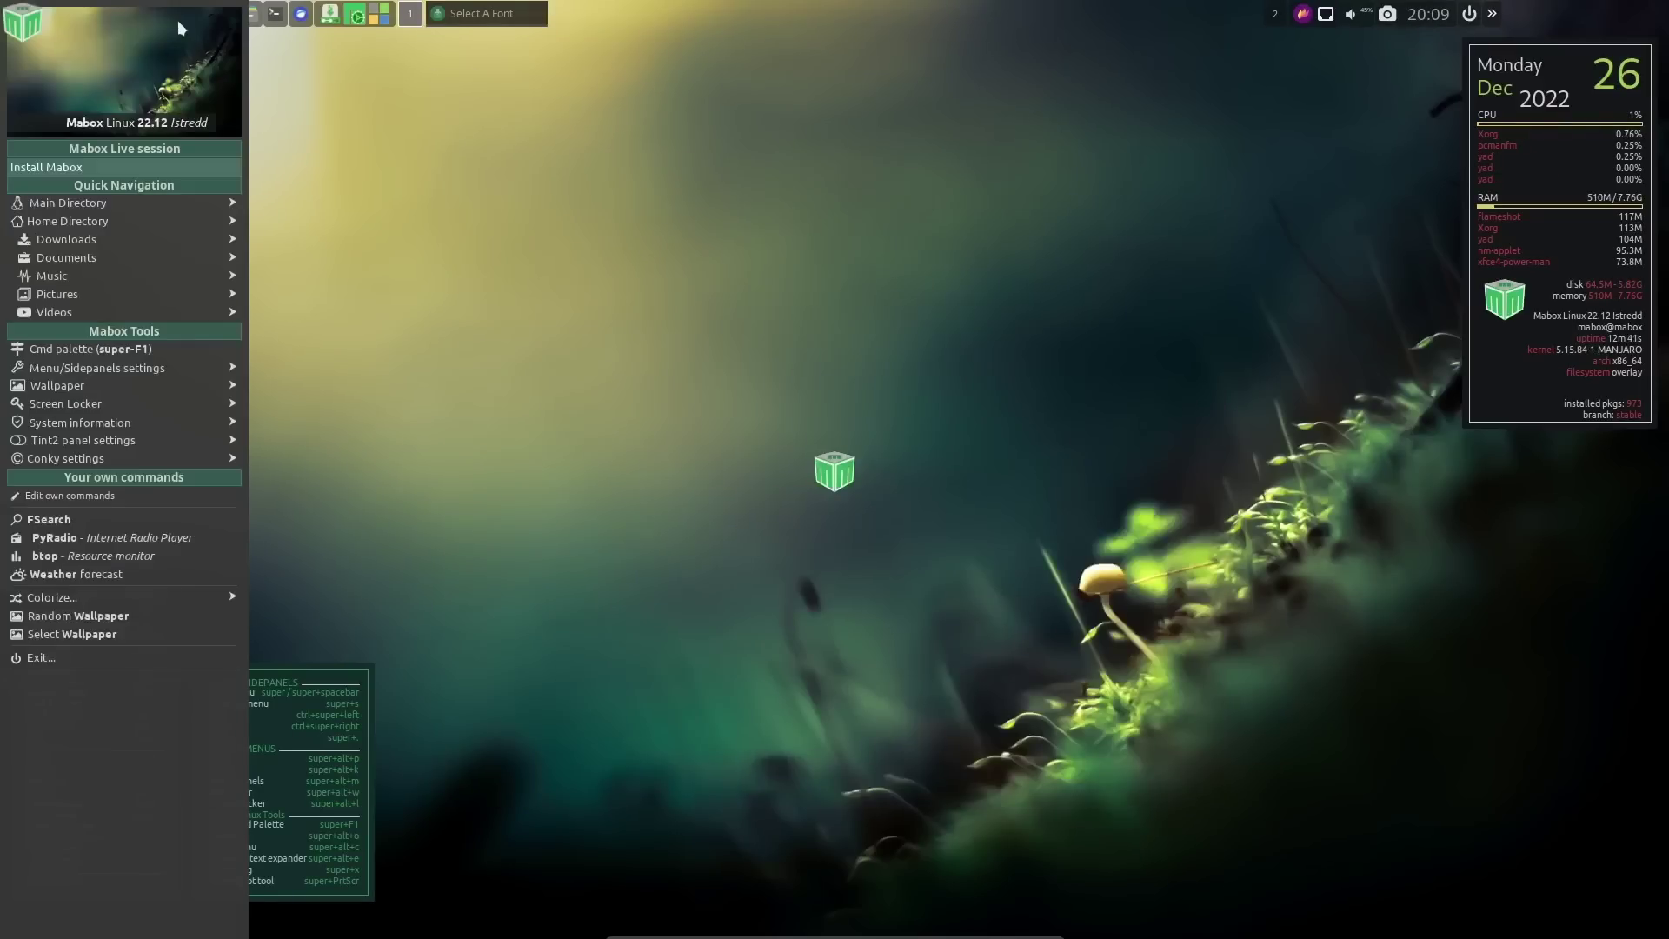
mouse_move(127, 389)
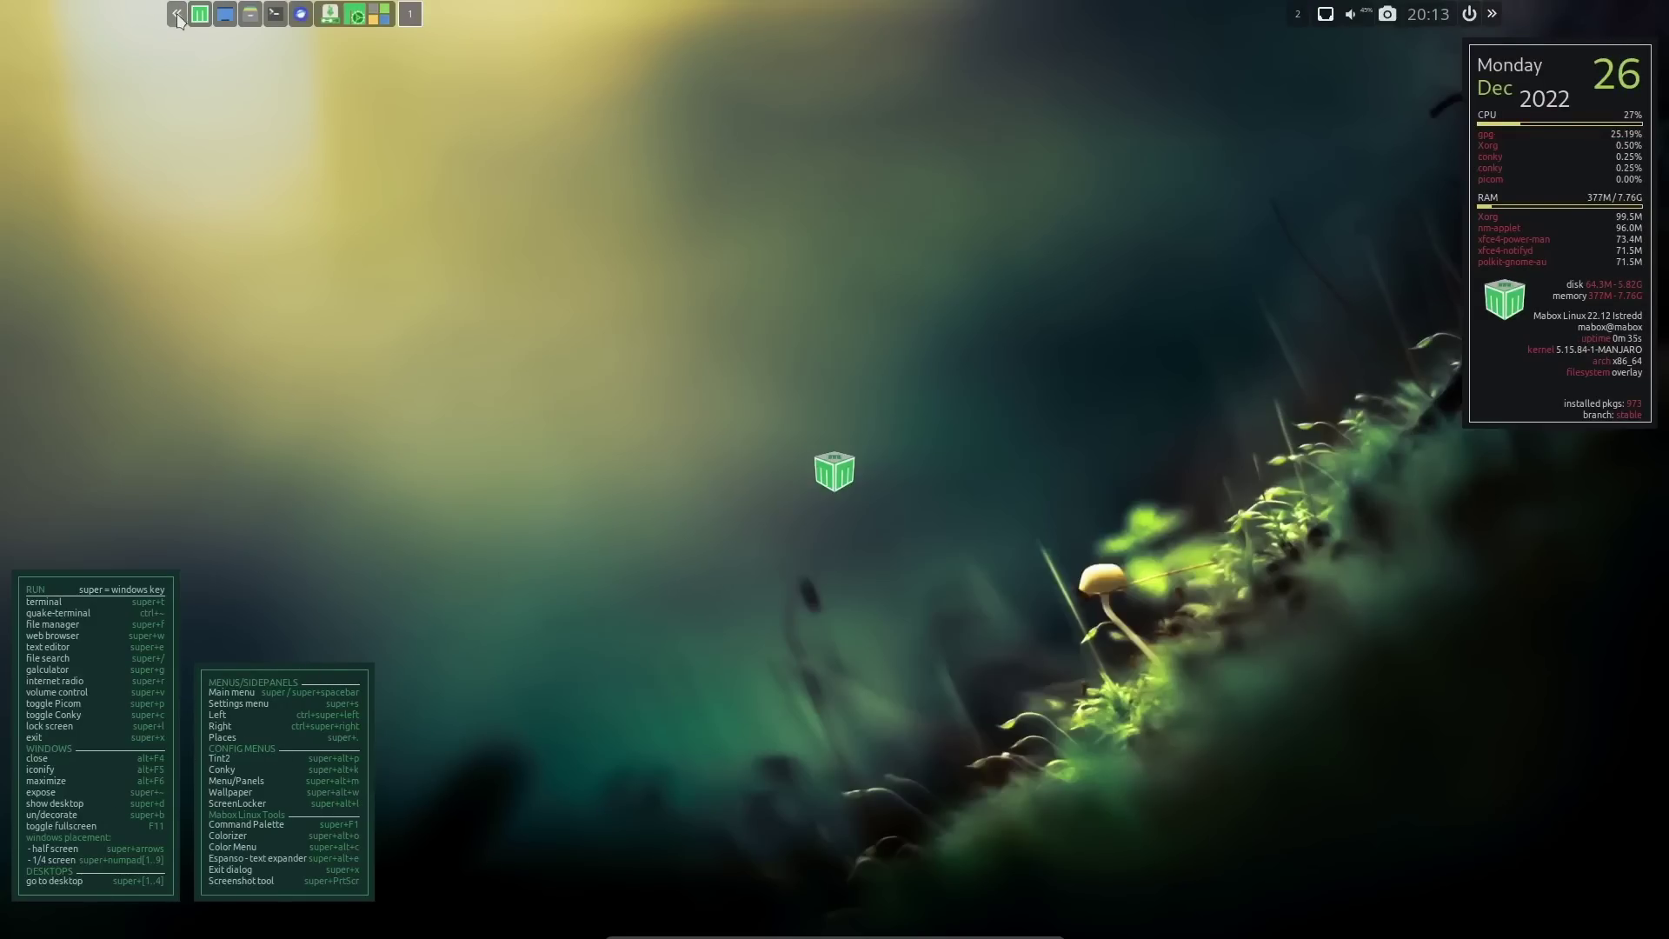
left_click(177, 16)
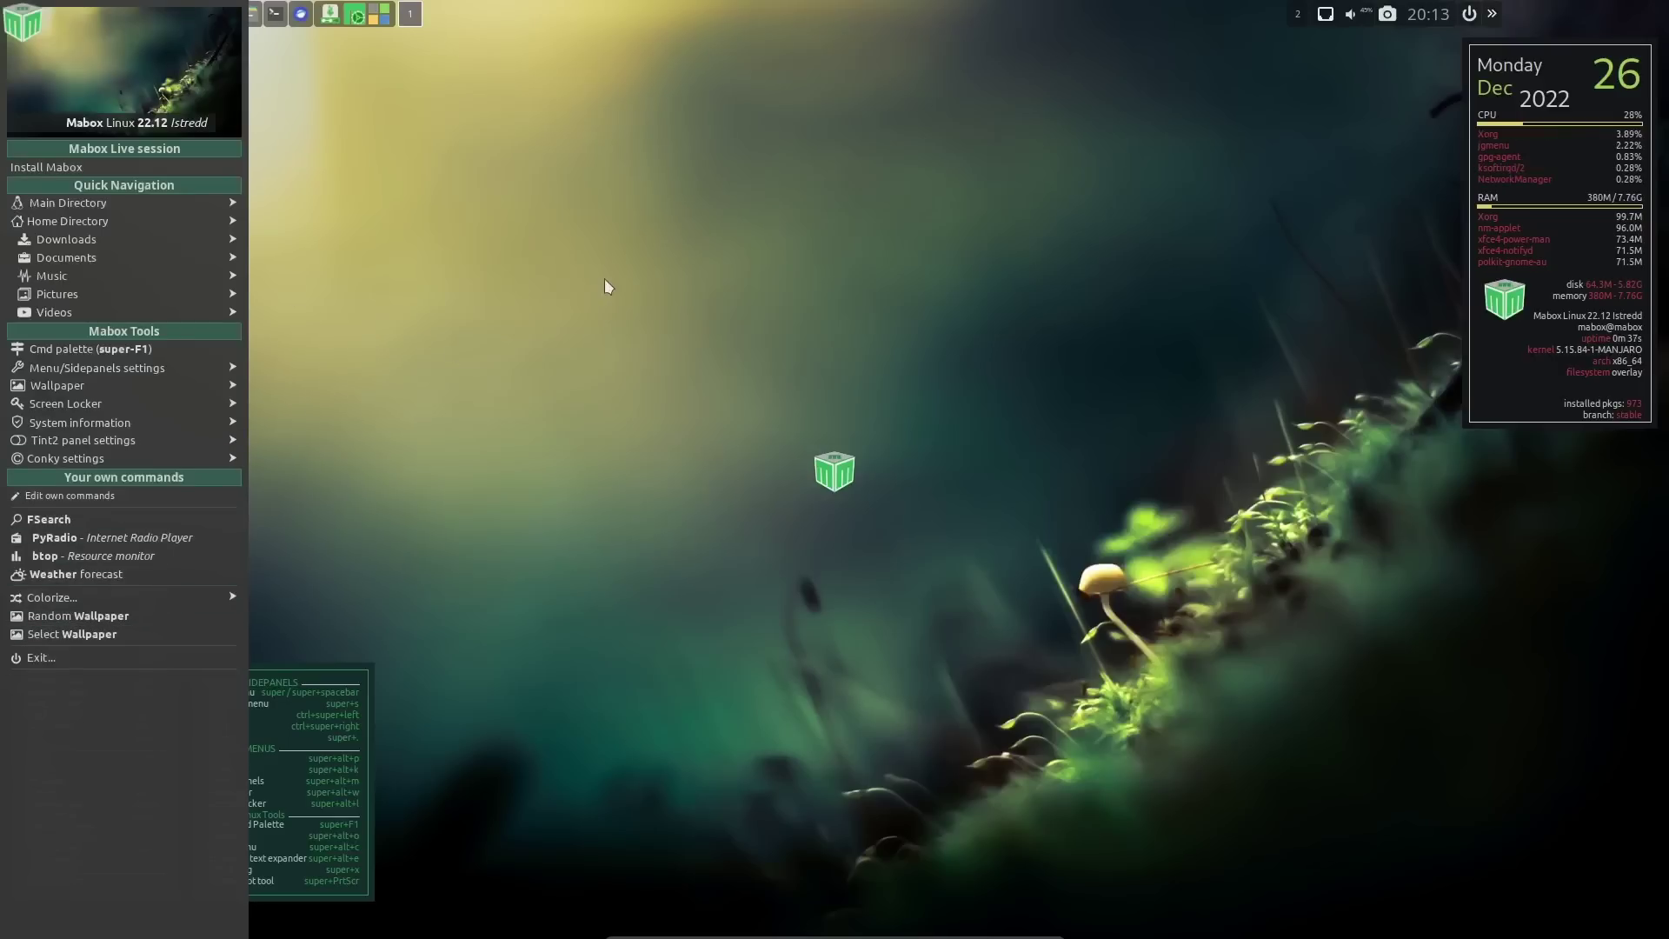
left_click(605, 233)
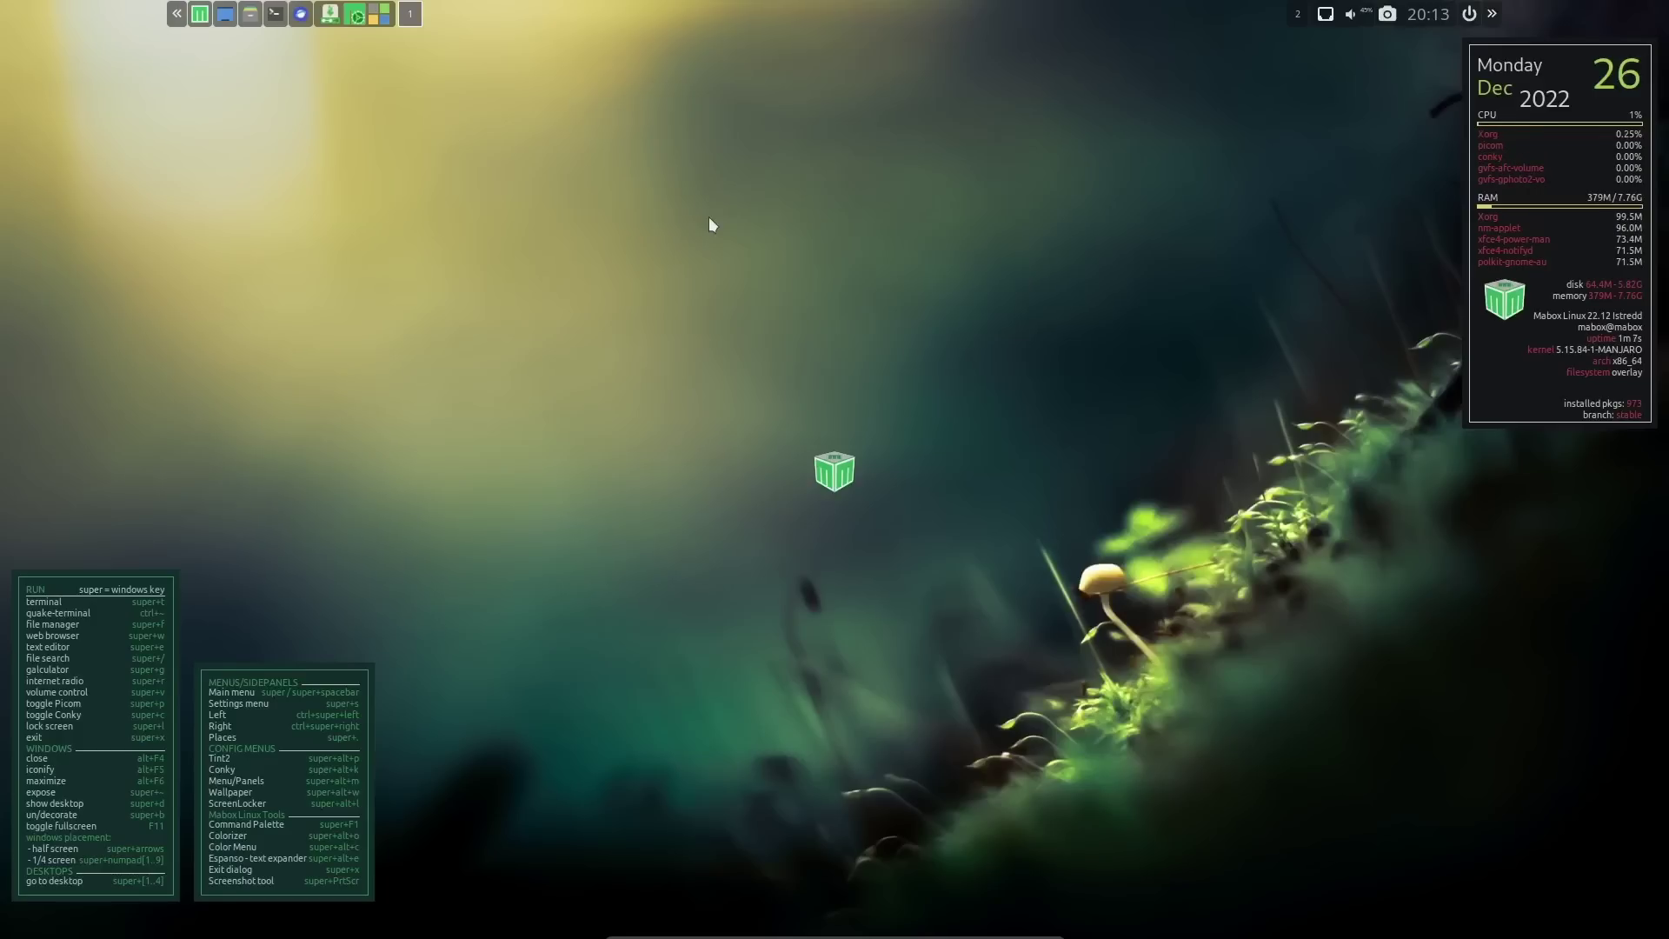
left_click(177, 15)
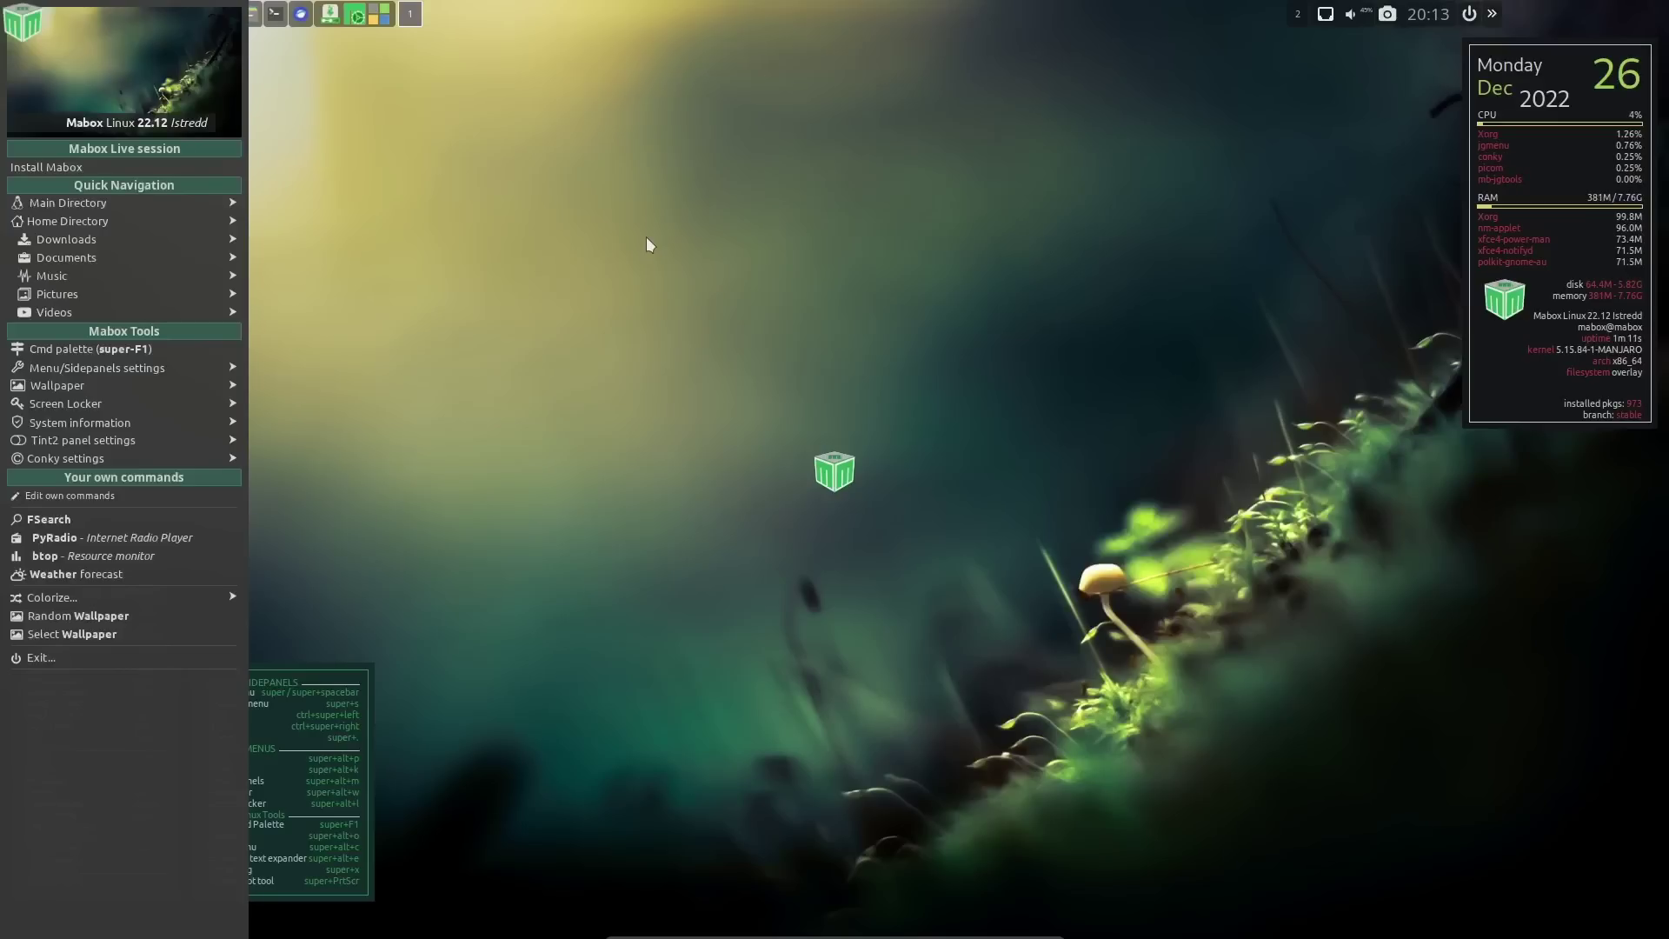